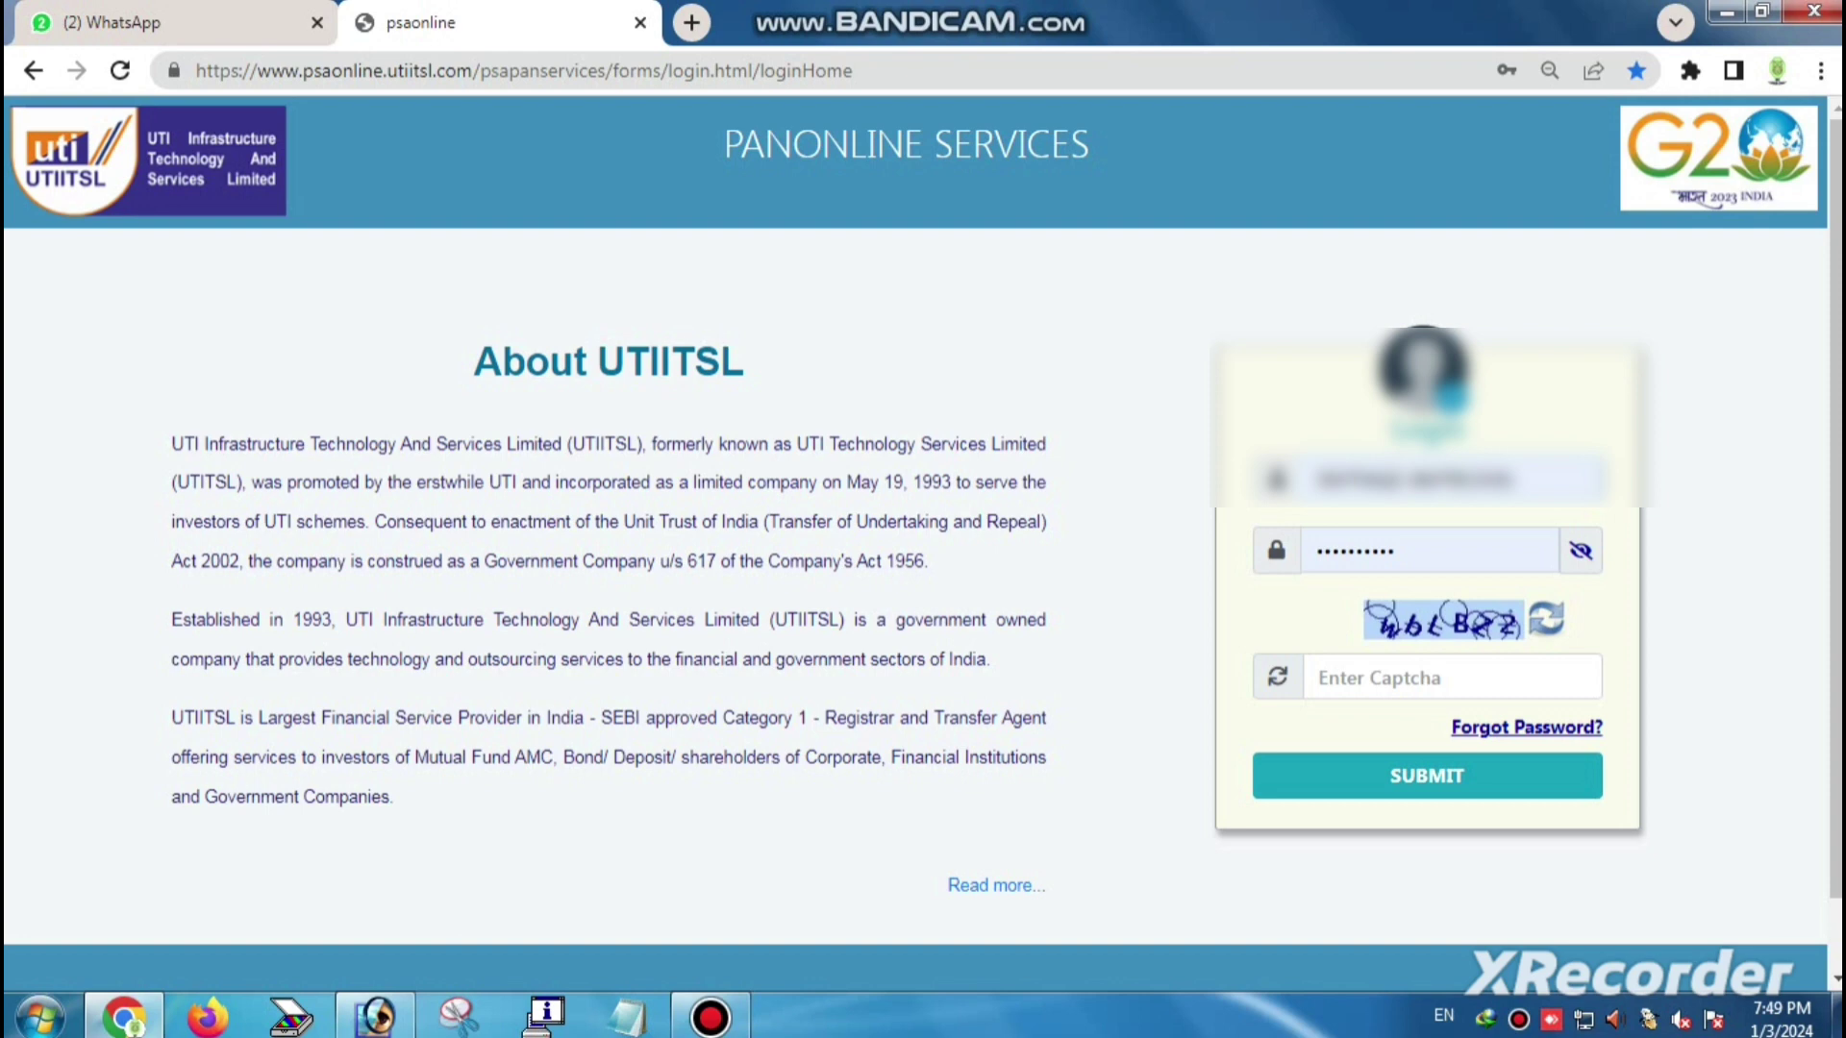
Step: Open a new Chrome tab and load the psaonline.utiitsl.com PAN login page
key(ctrl+t)
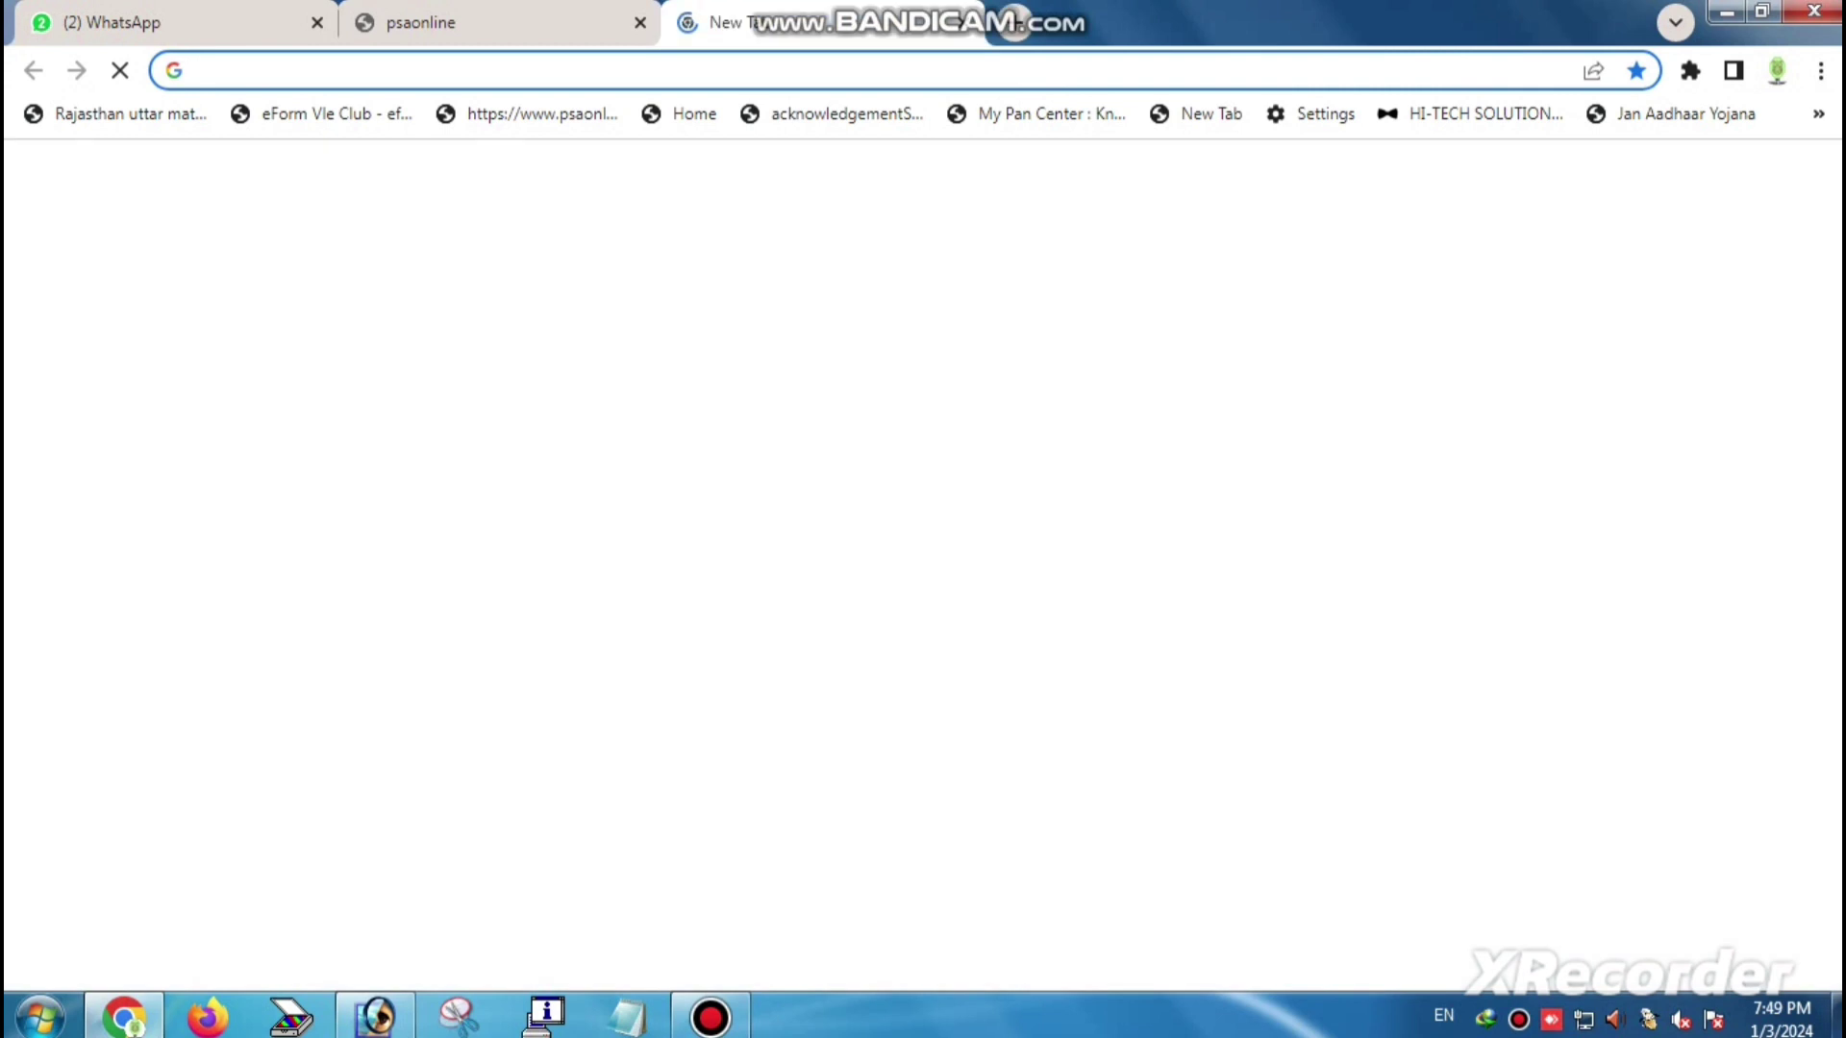
text(psa)
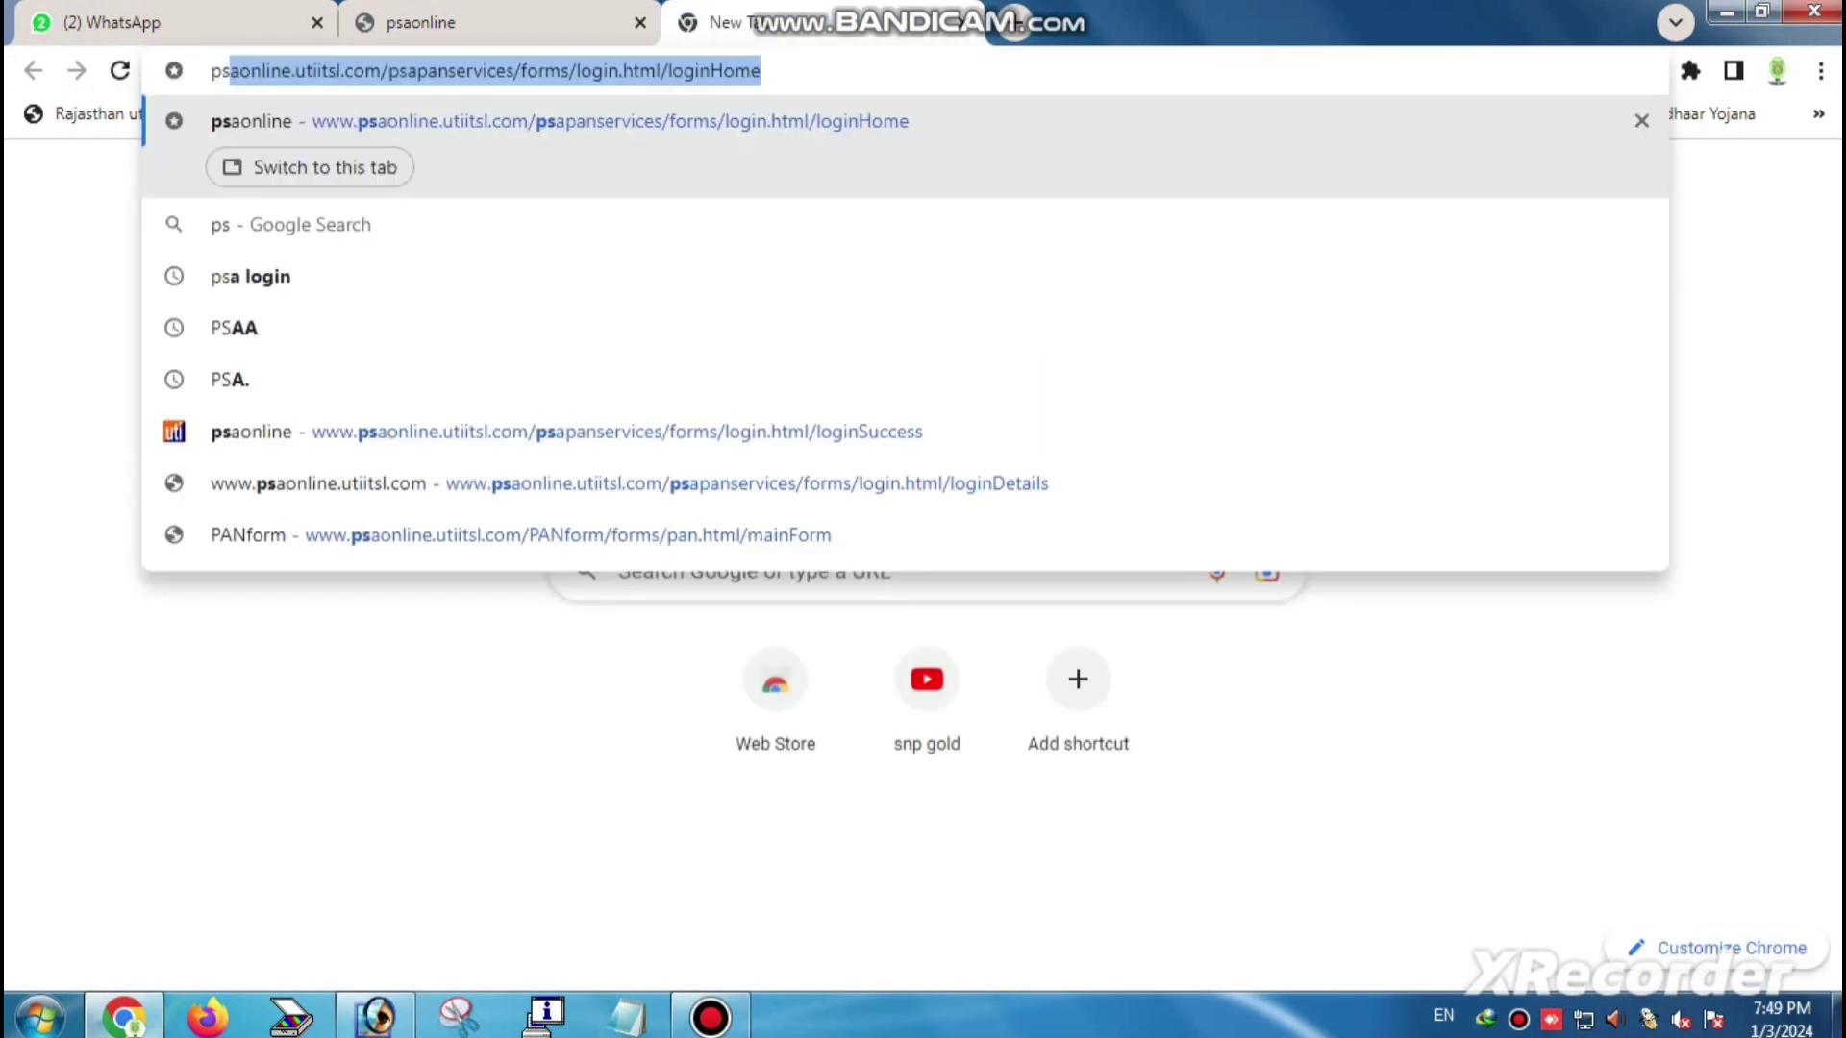
key(Return)
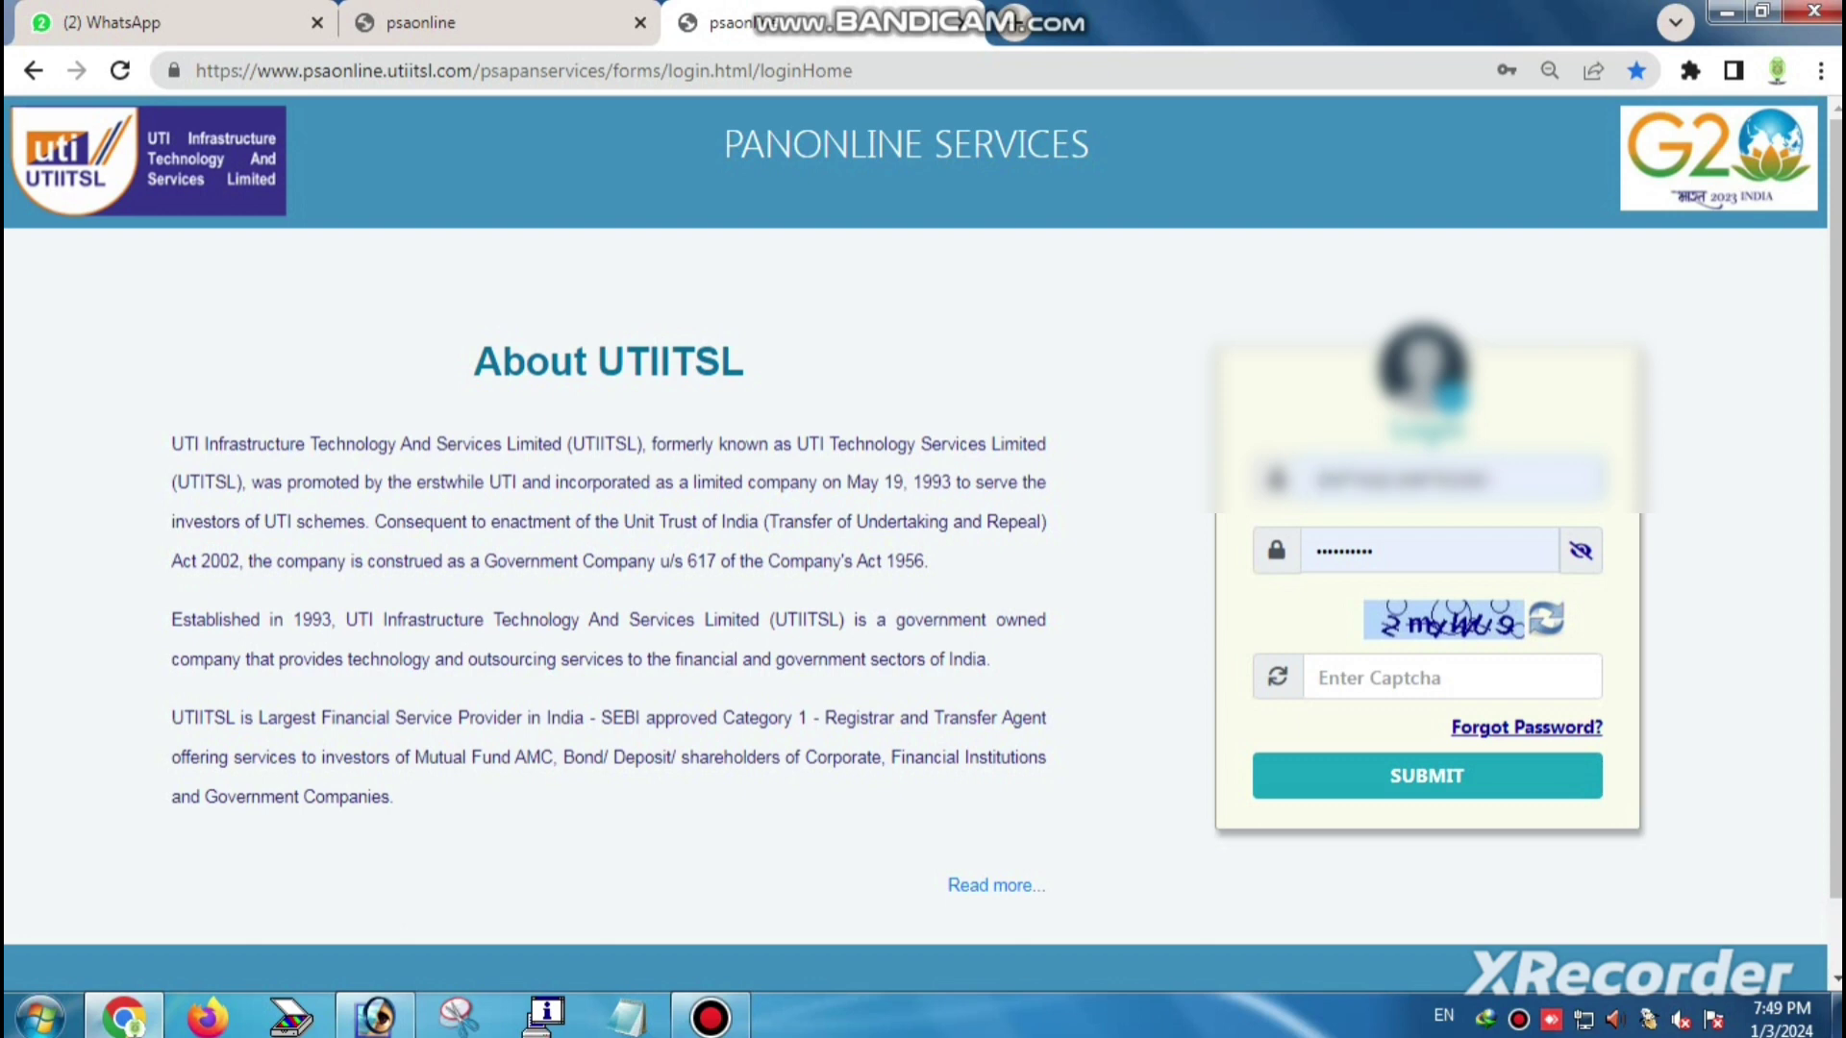
Step: Enter the displayed captcha on the login page and submit the login
click(1452, 678)
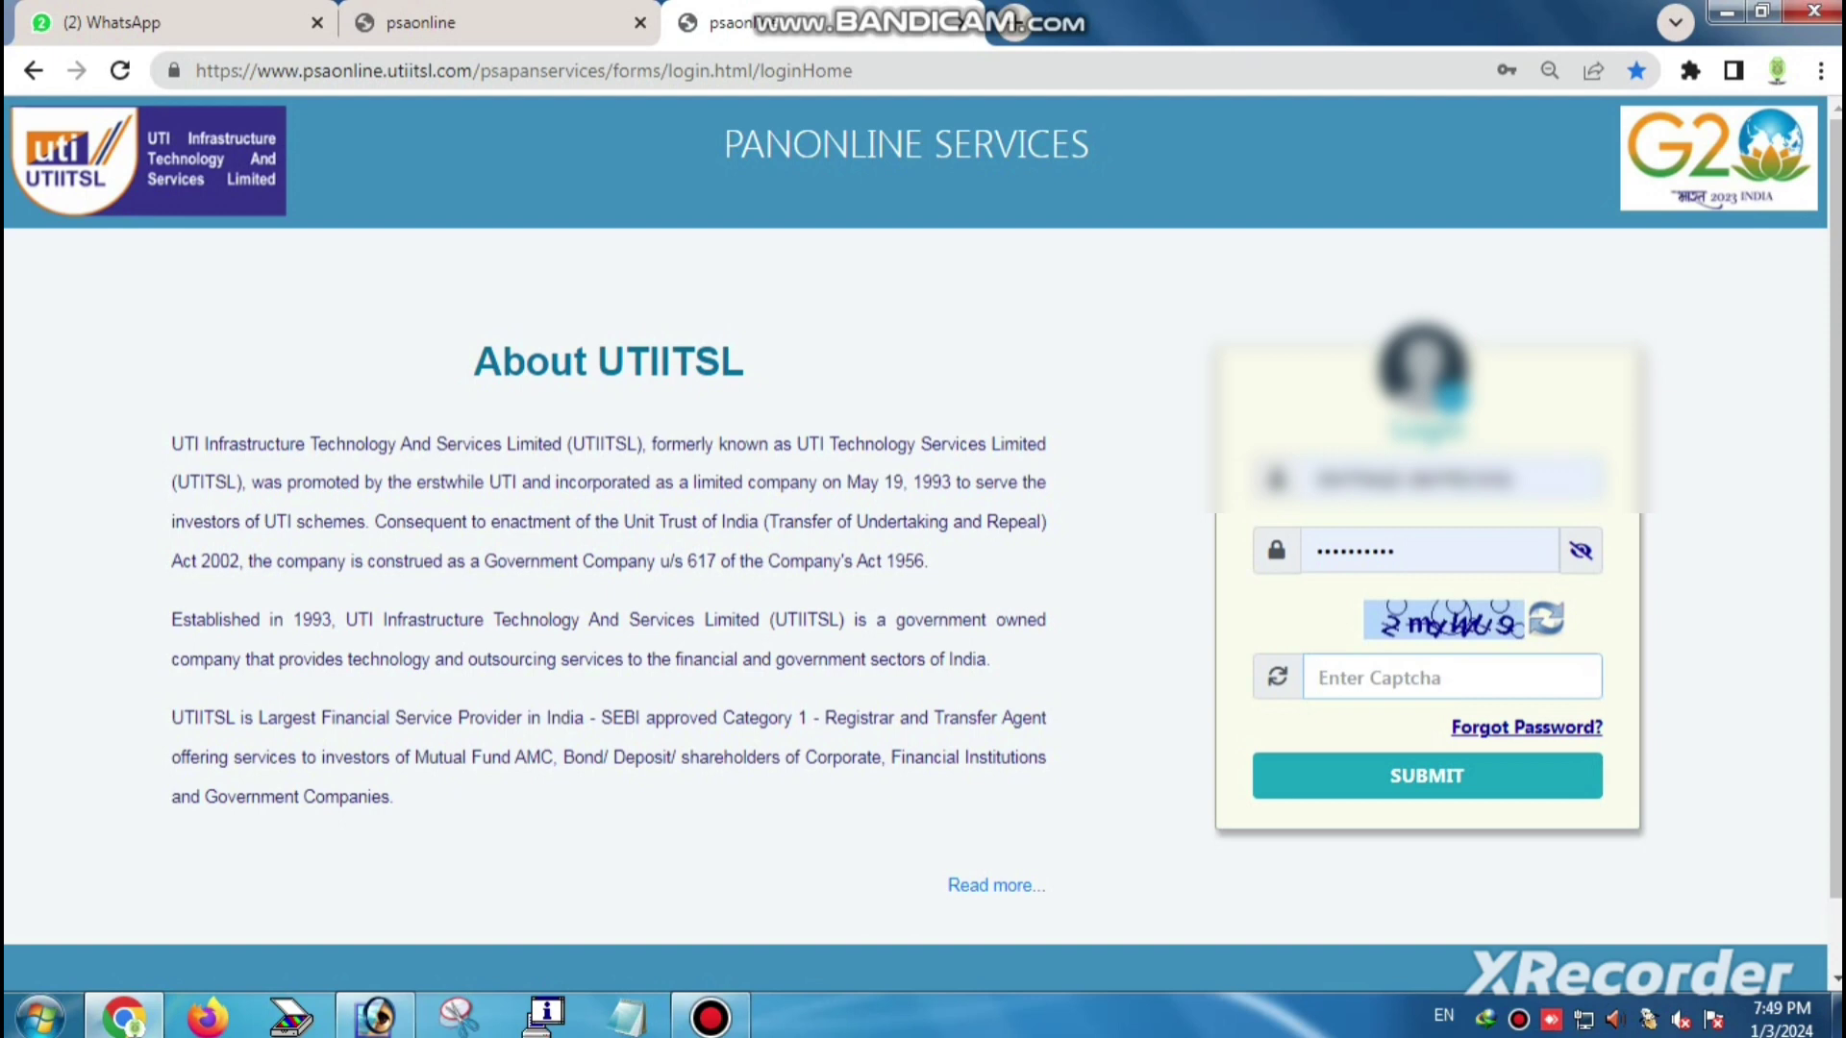
text(2mdWU9)
key(Return)
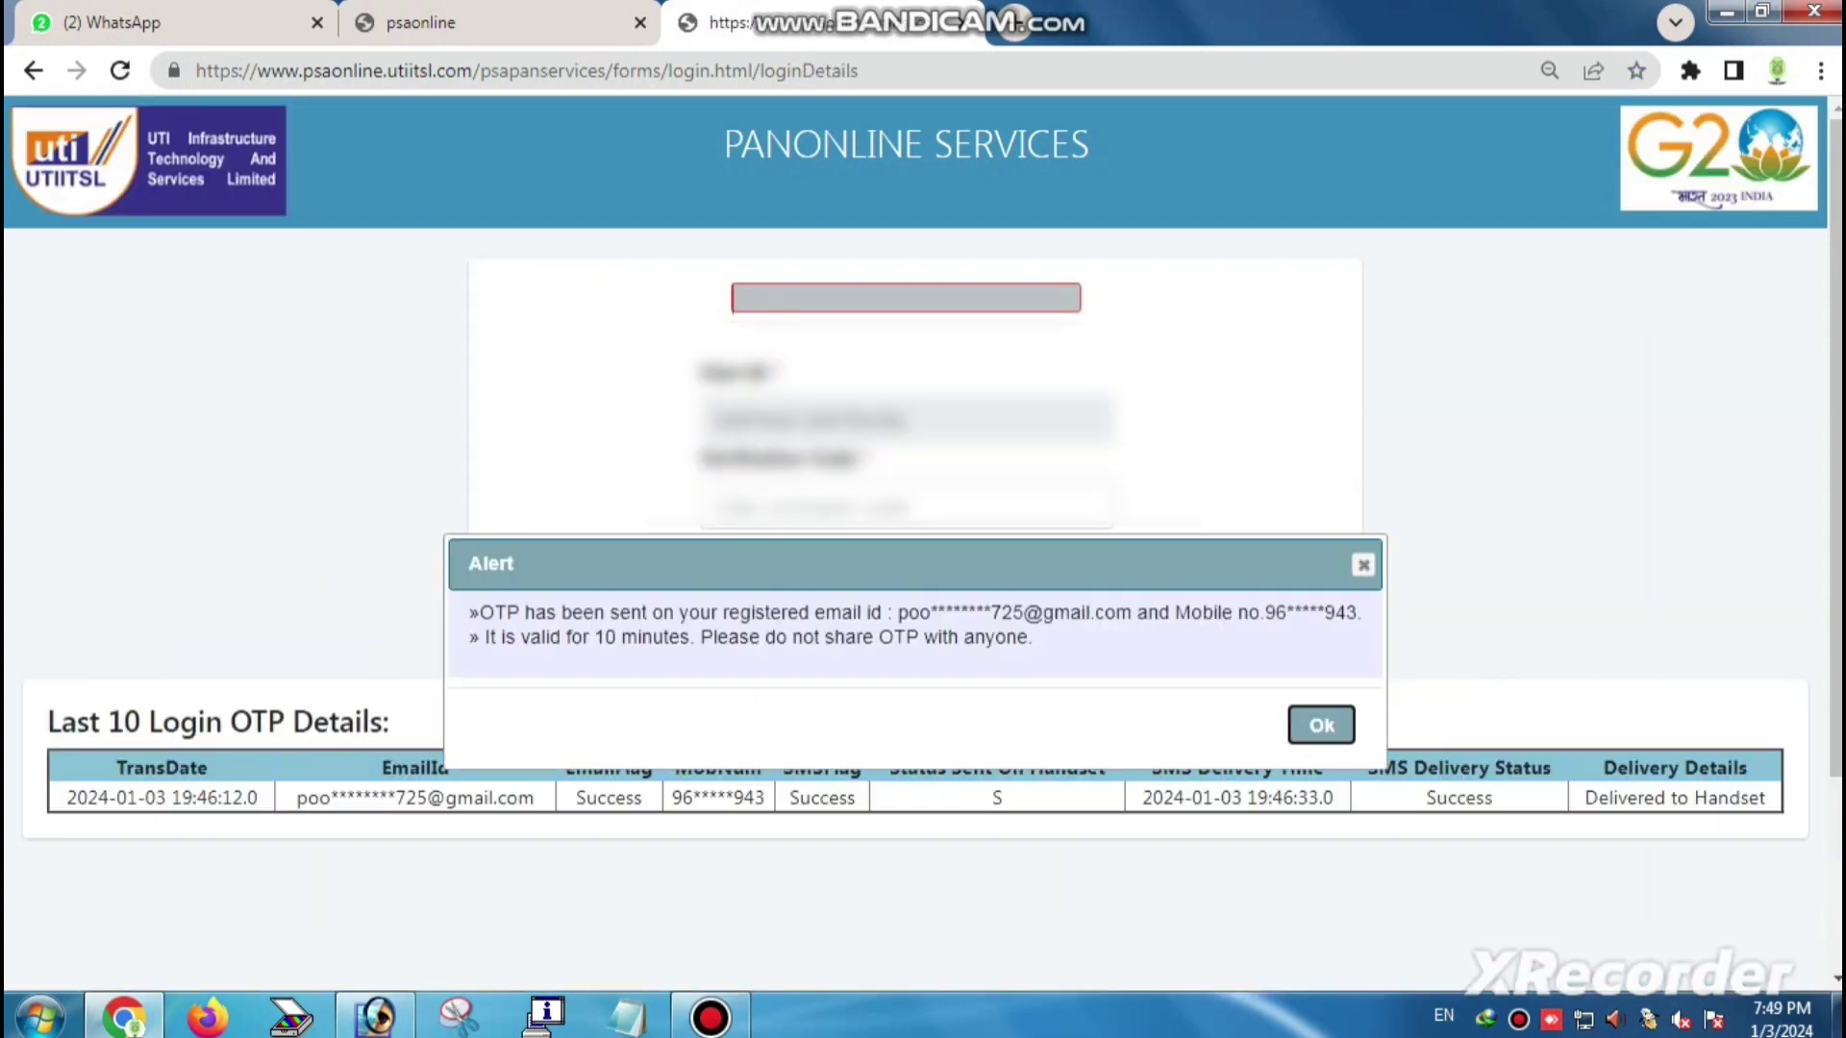
Step: Dismiss the OTP alert and submit the OTP verification code to reach the dashboard
key(Return)
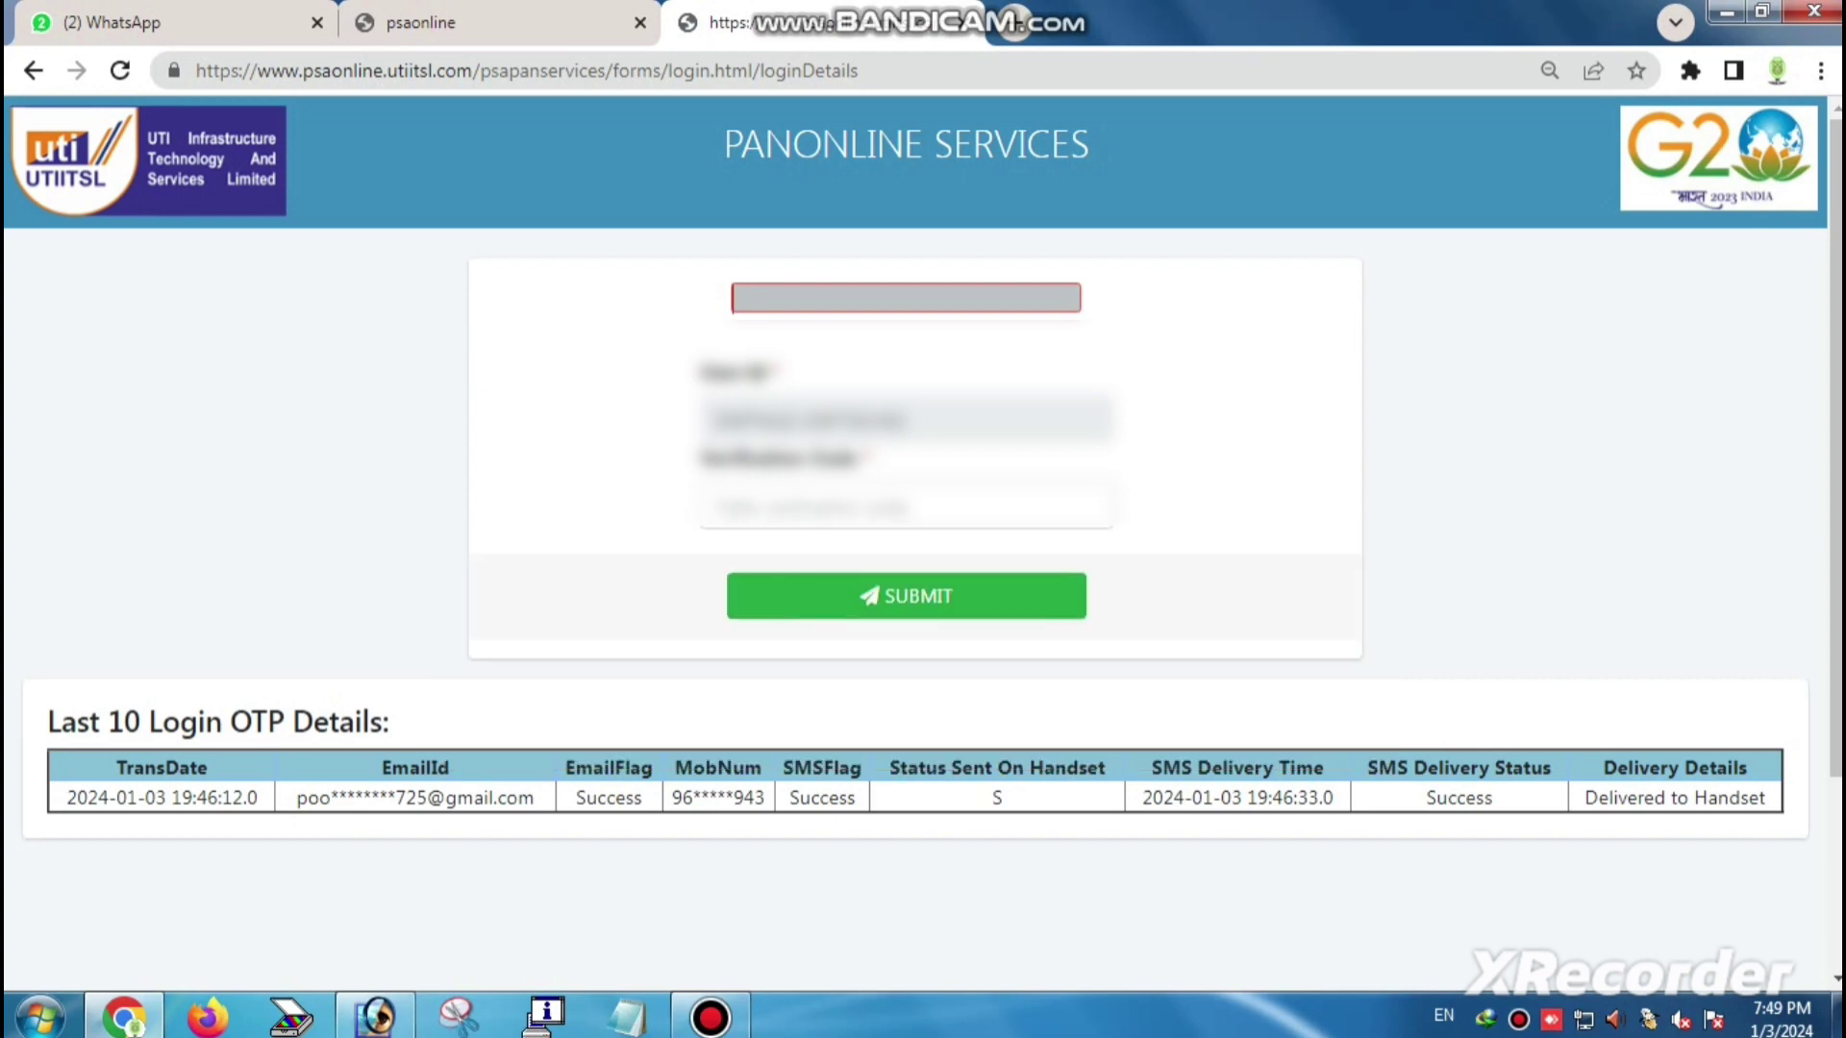
click(904, 508)
key(Return)
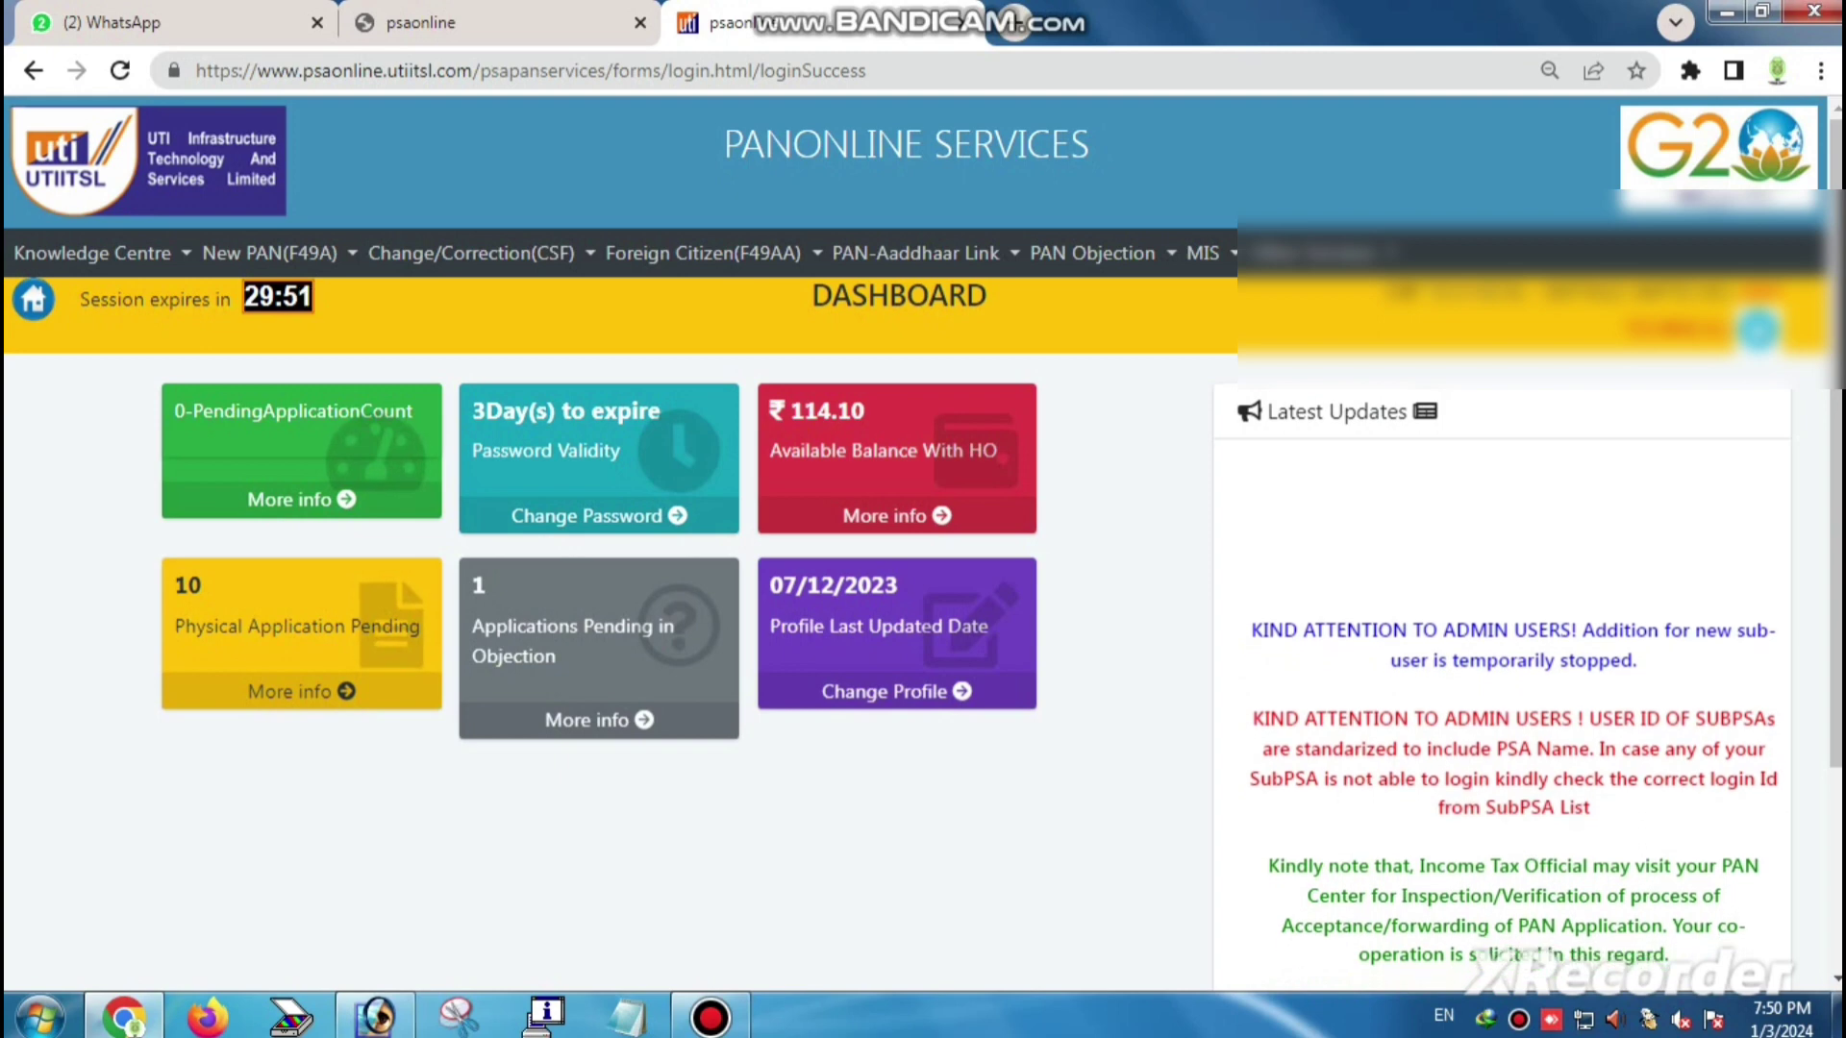
Step: Choose New PAN (F49A) > PAN Application > Application for Allotment of PAN
click(270, 253)
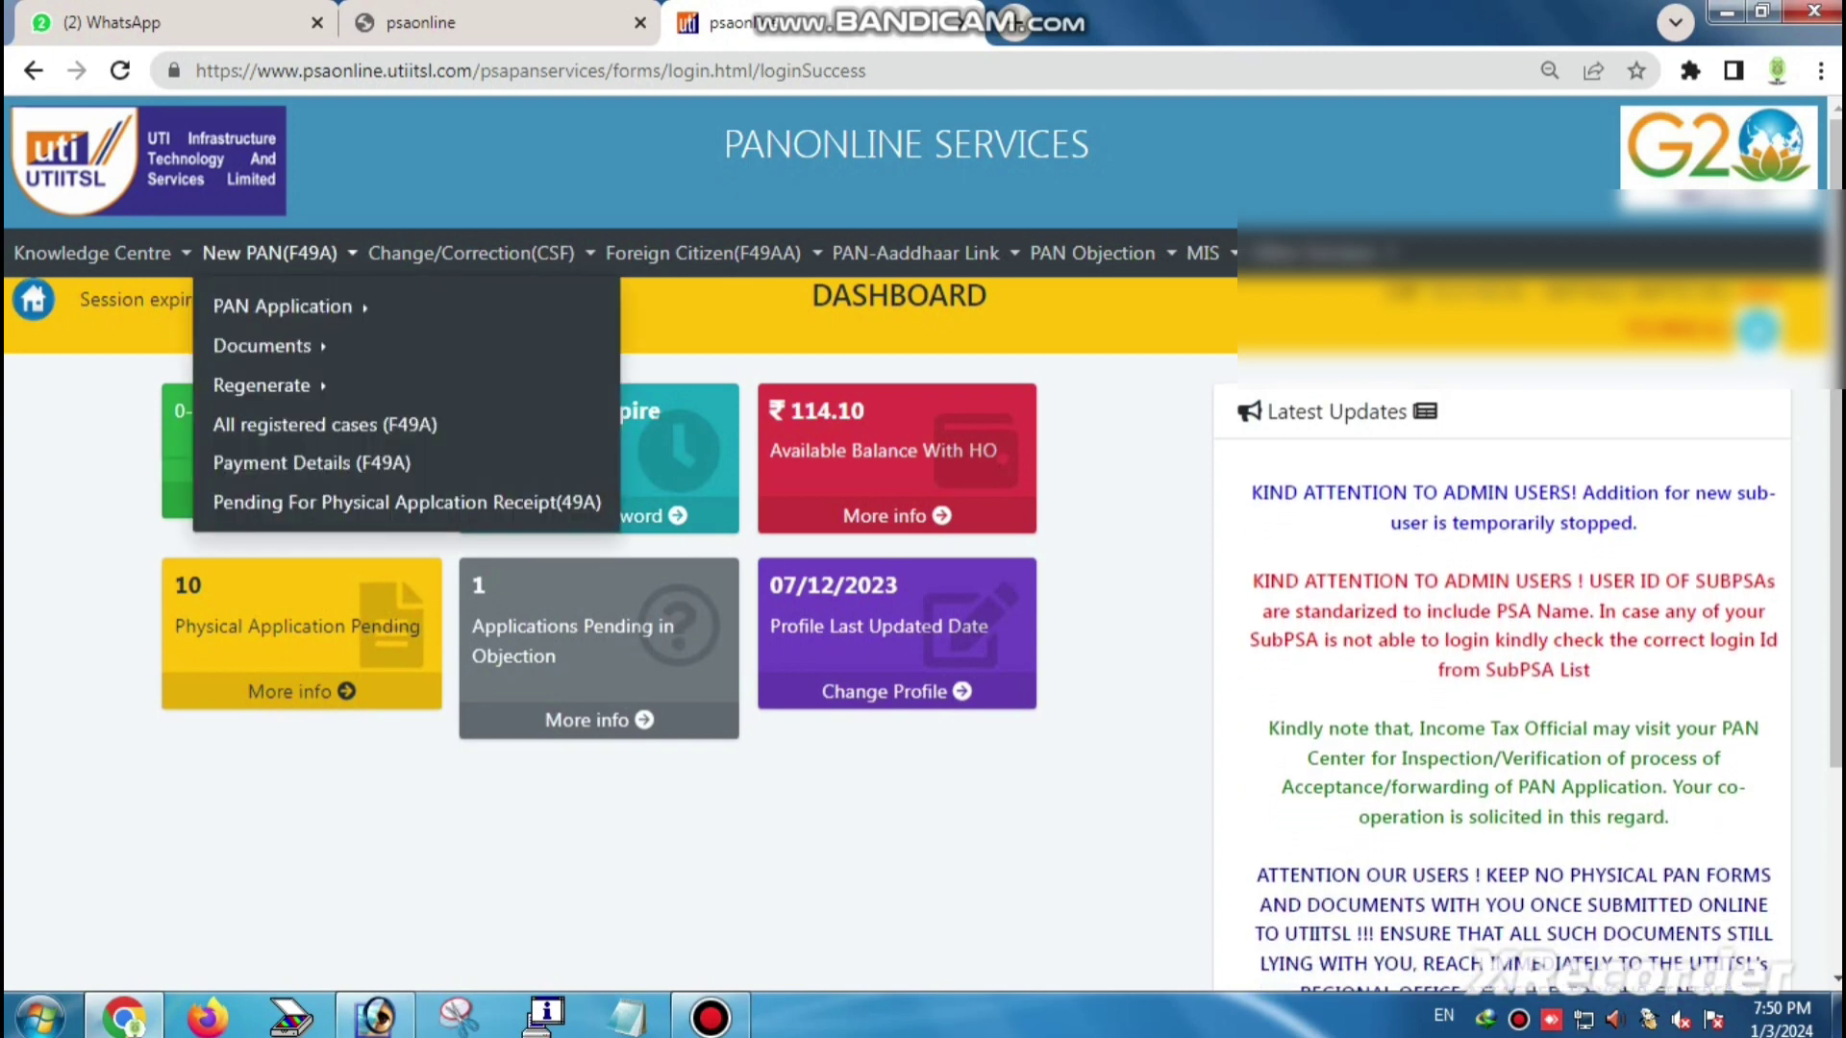
mouse_move(283, 306)
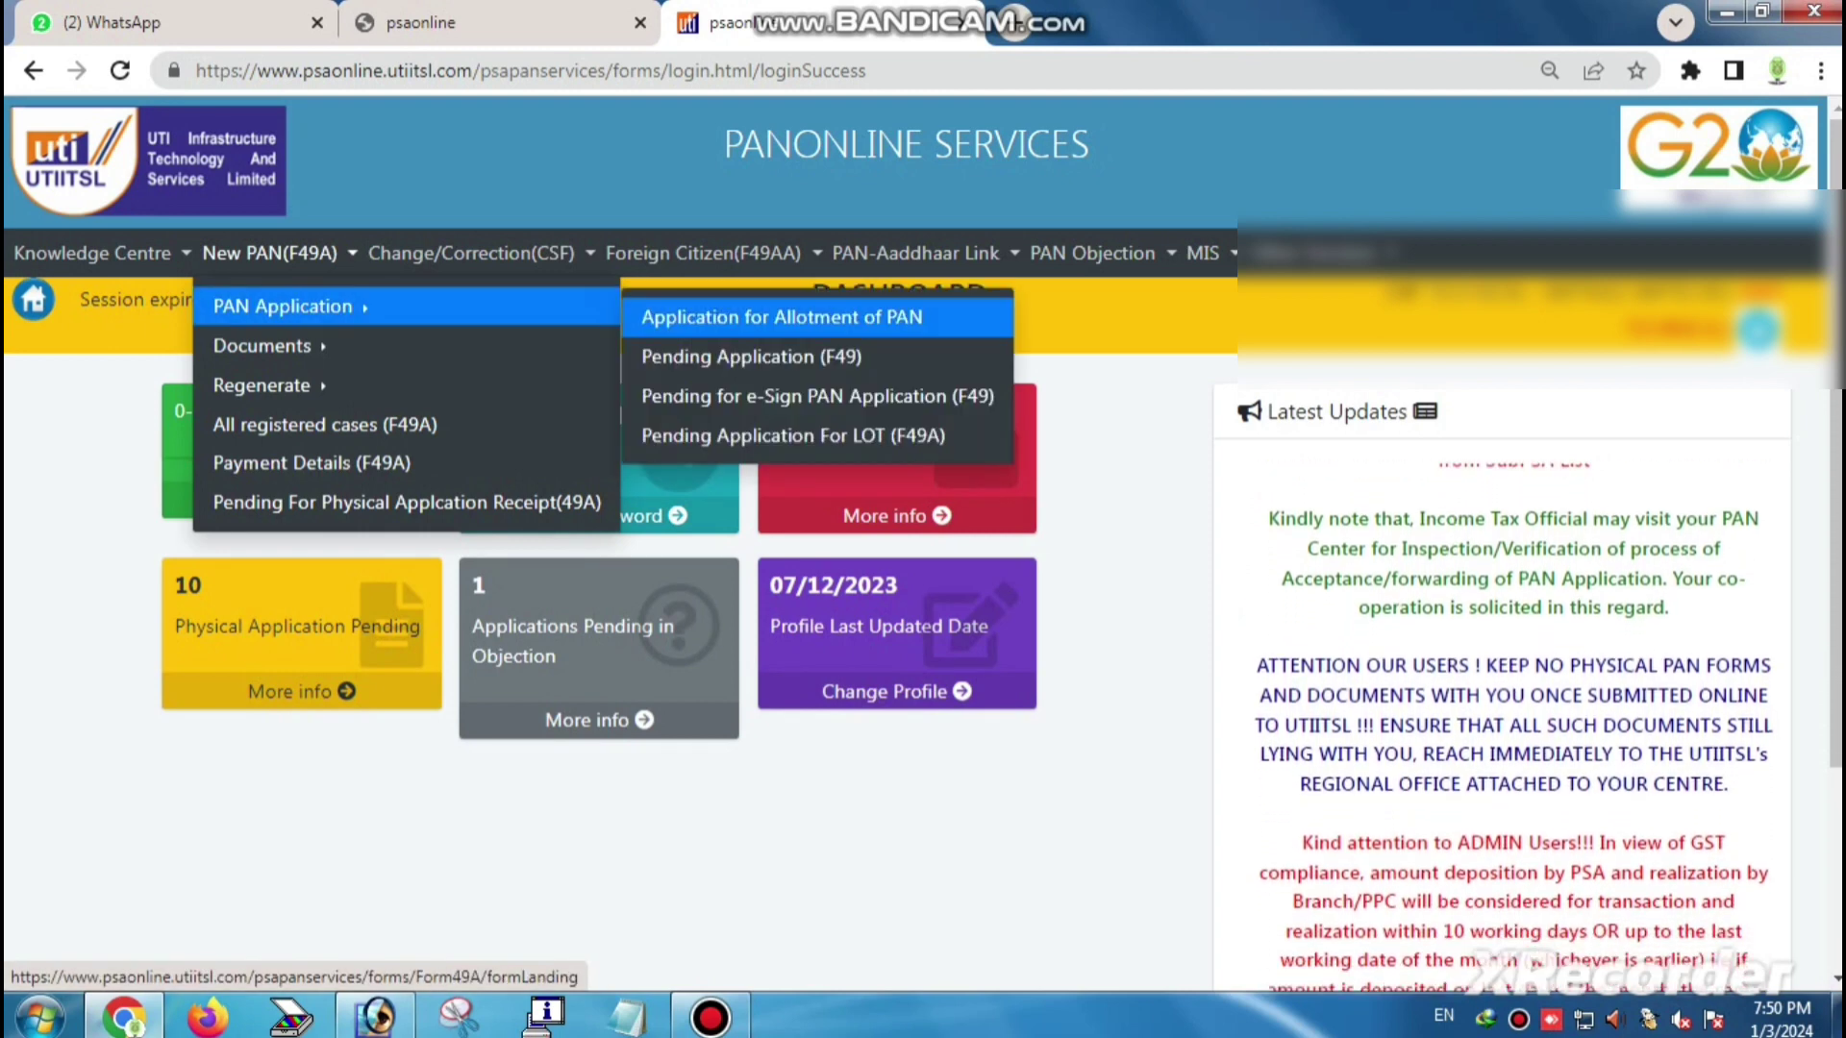
click(781, 317)
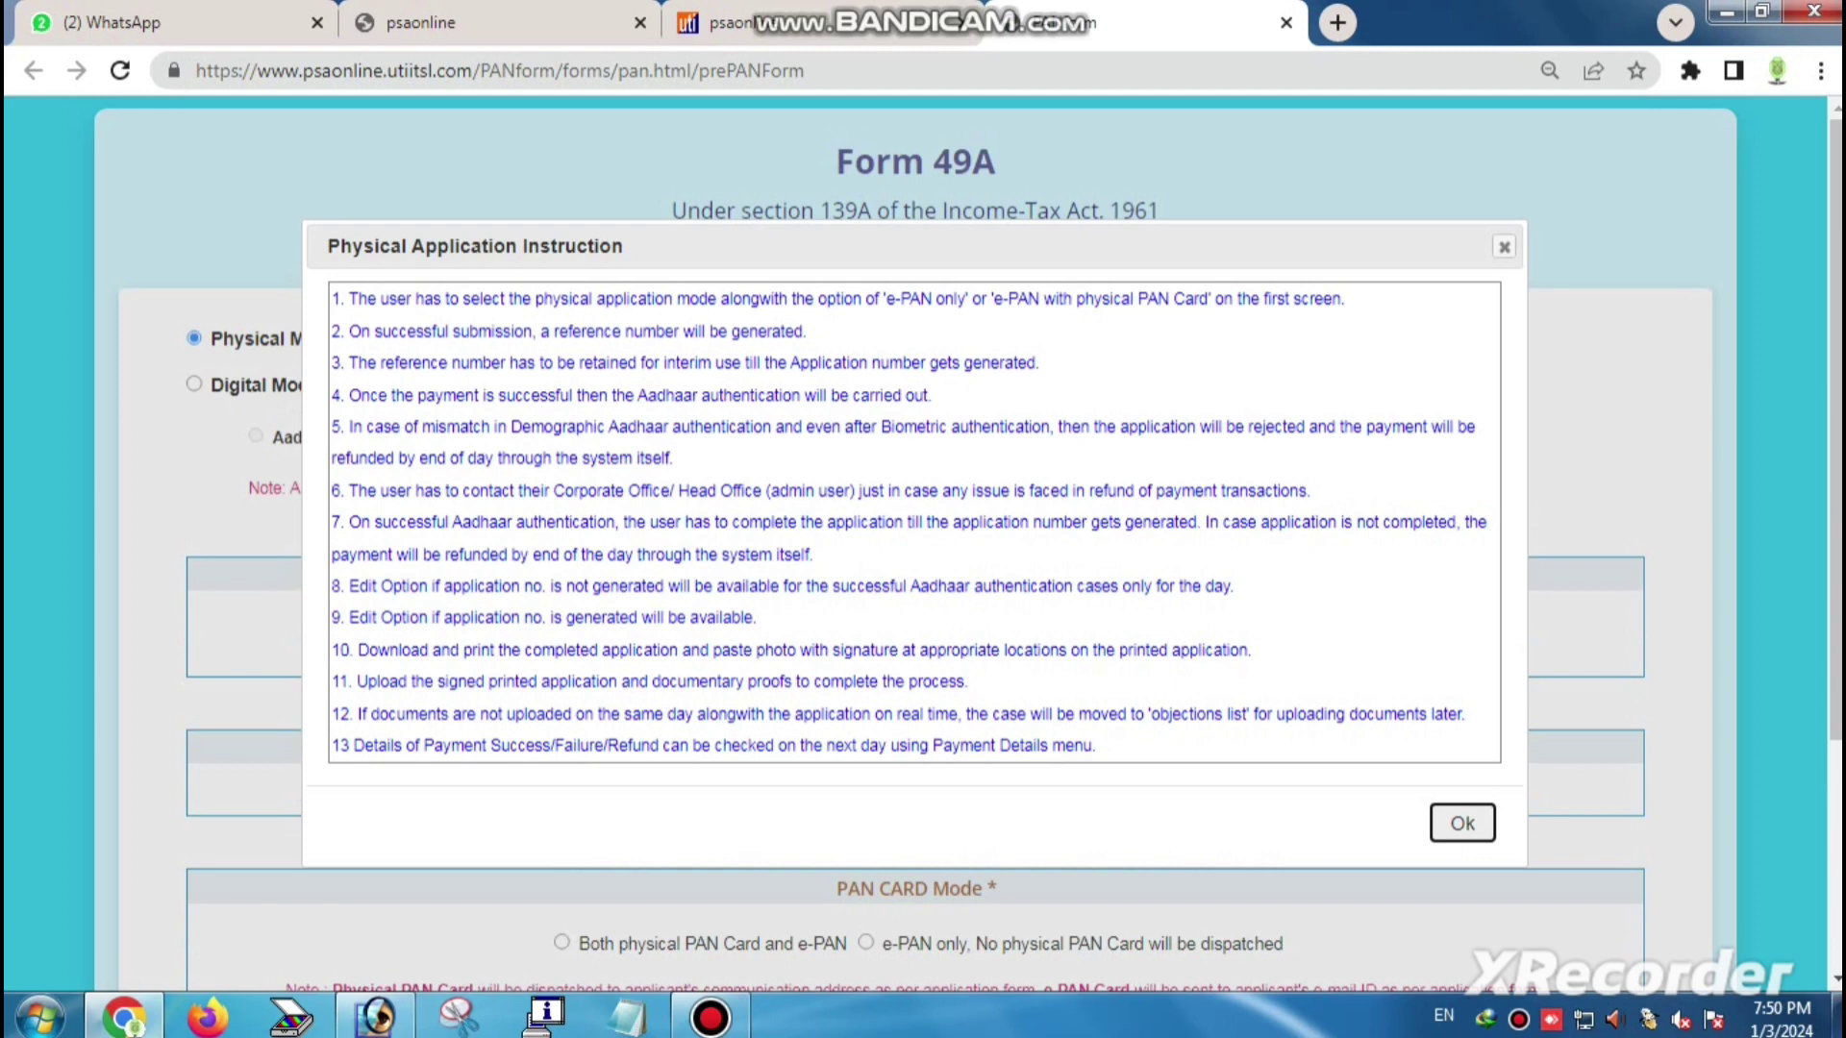
Step: Choose Individual status, No for defence/NRI, and both physical PAN card and e-PAN
key(Return)
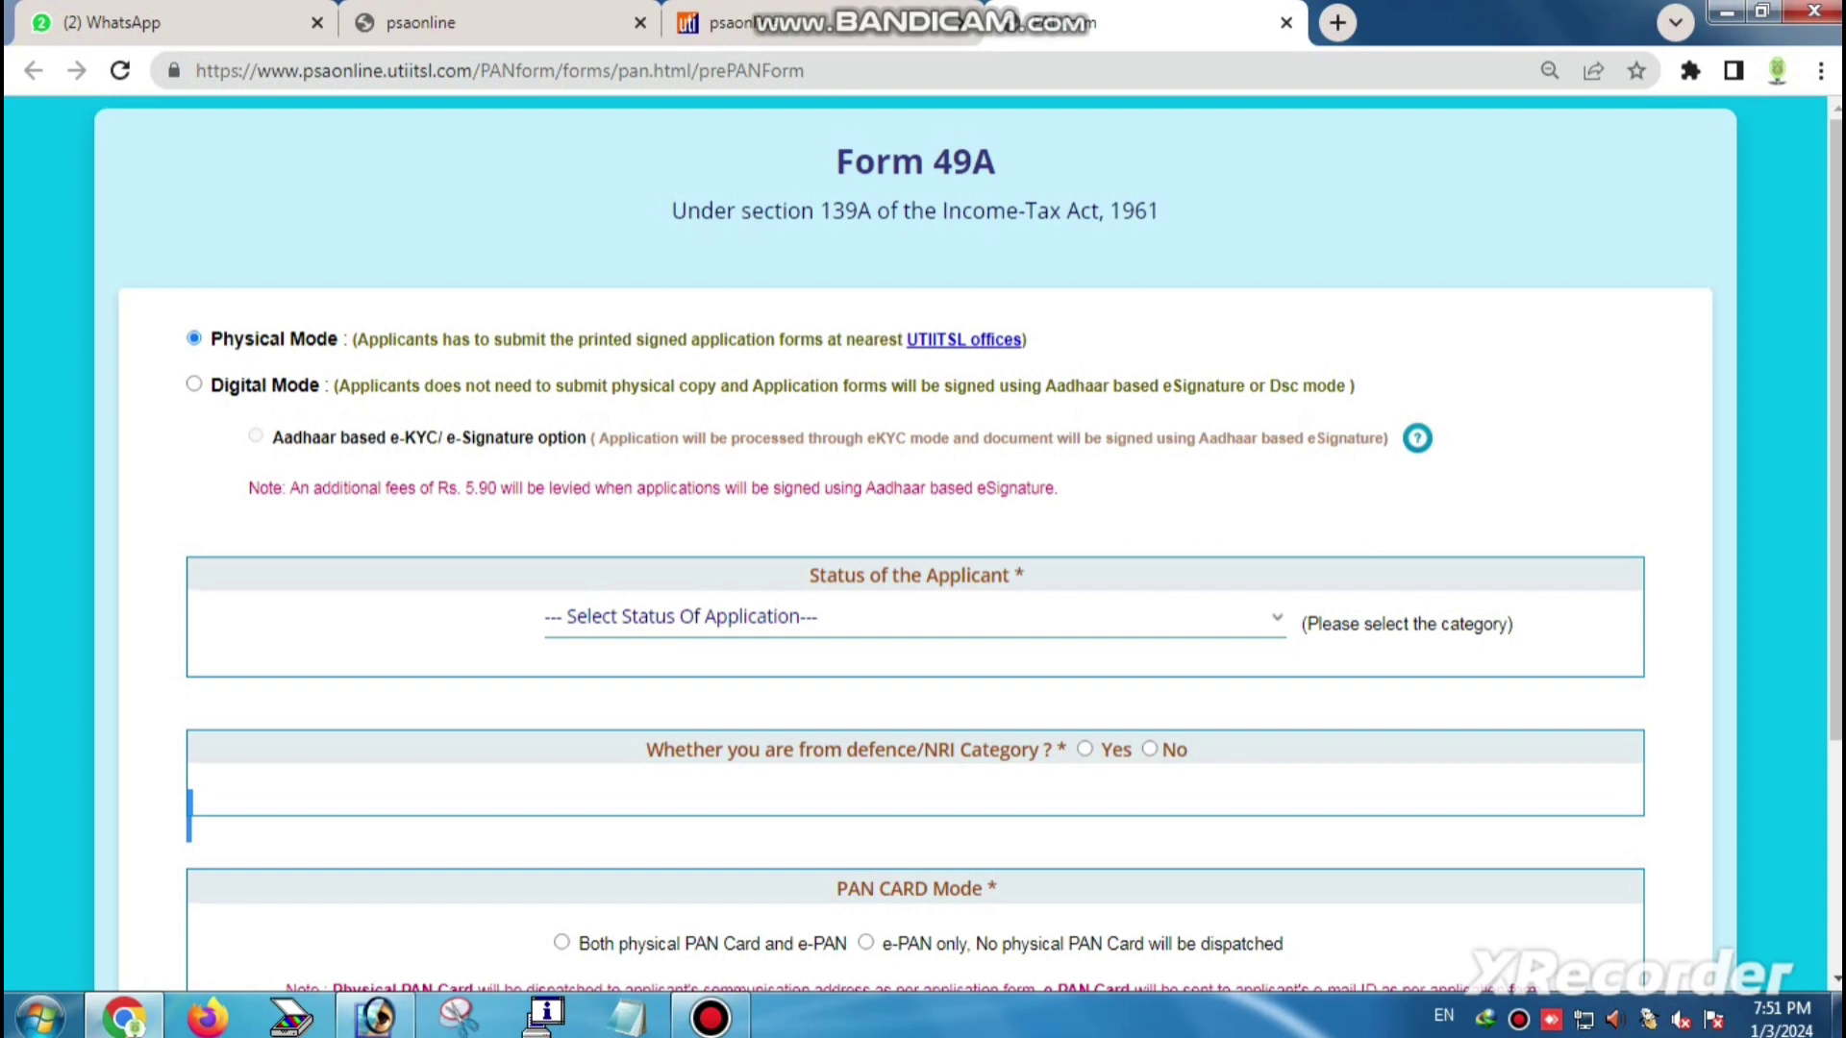
scroll(968, 546, down, 2)
click(914, 481)
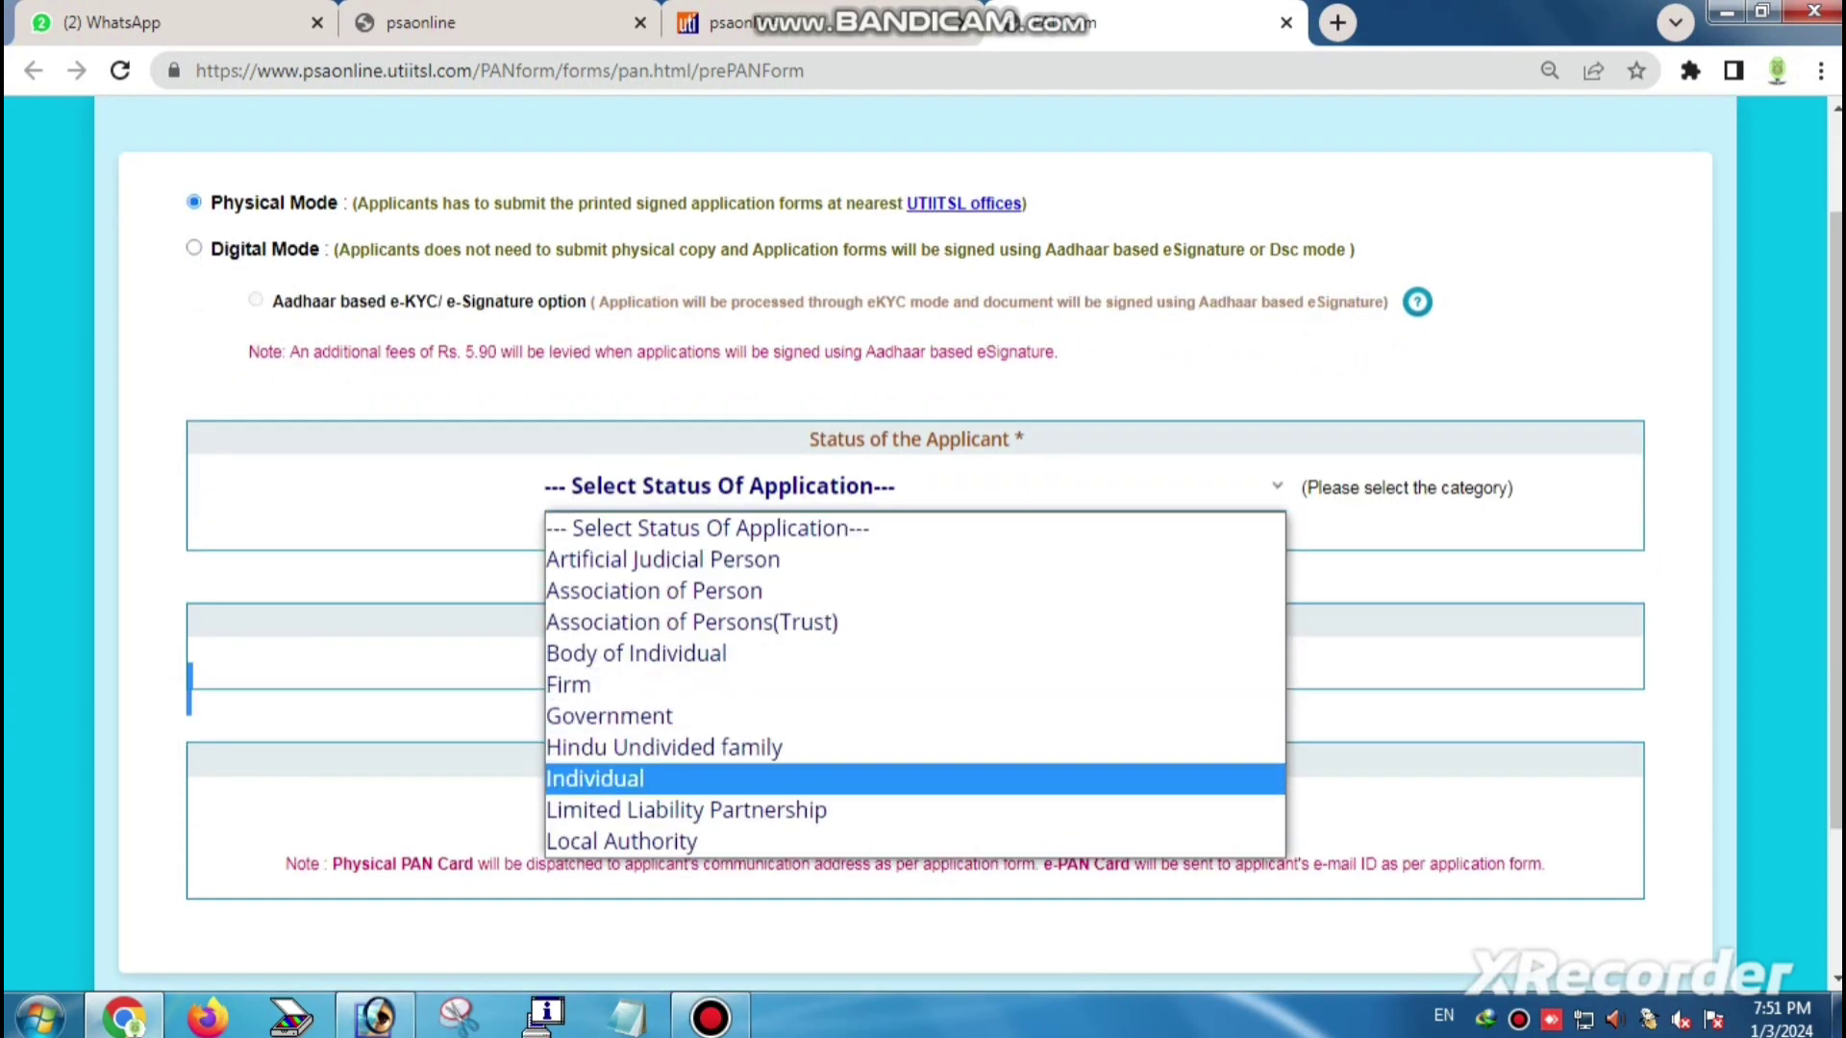
key(Return)
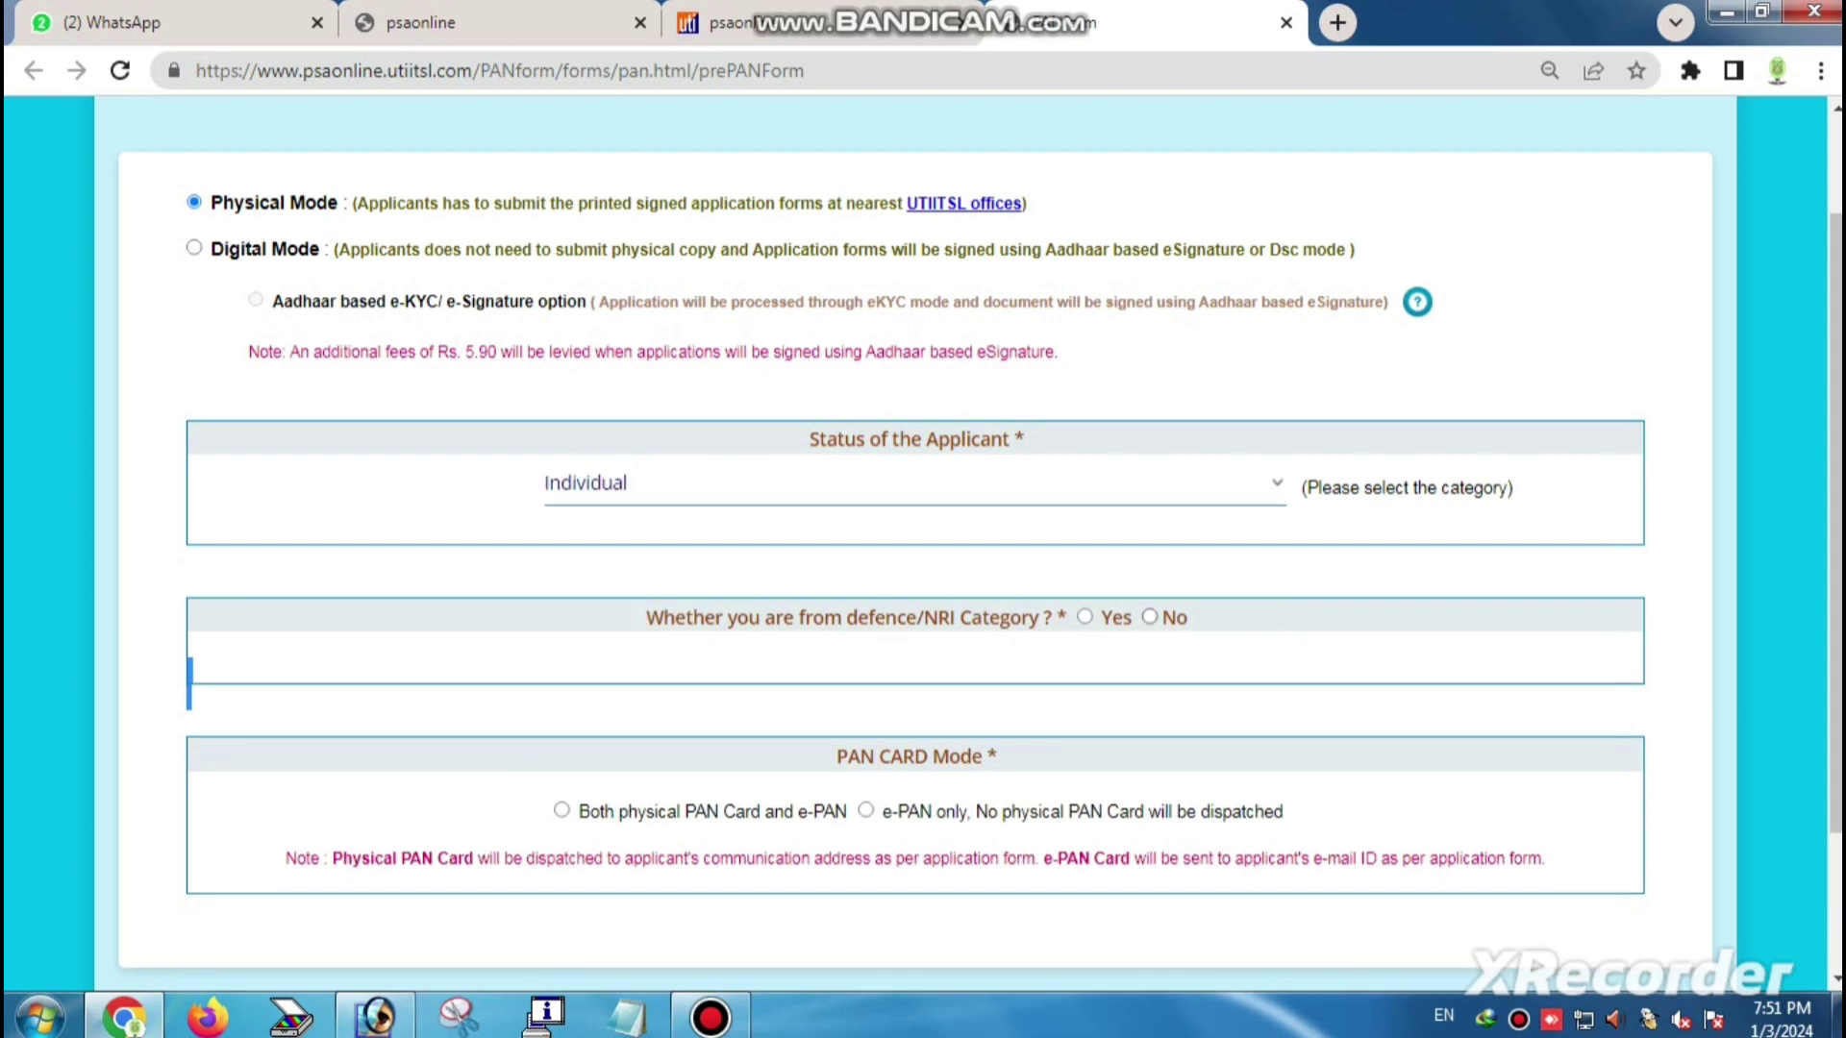
click(1149, 622)
scroll(1149, 622, down, 1)
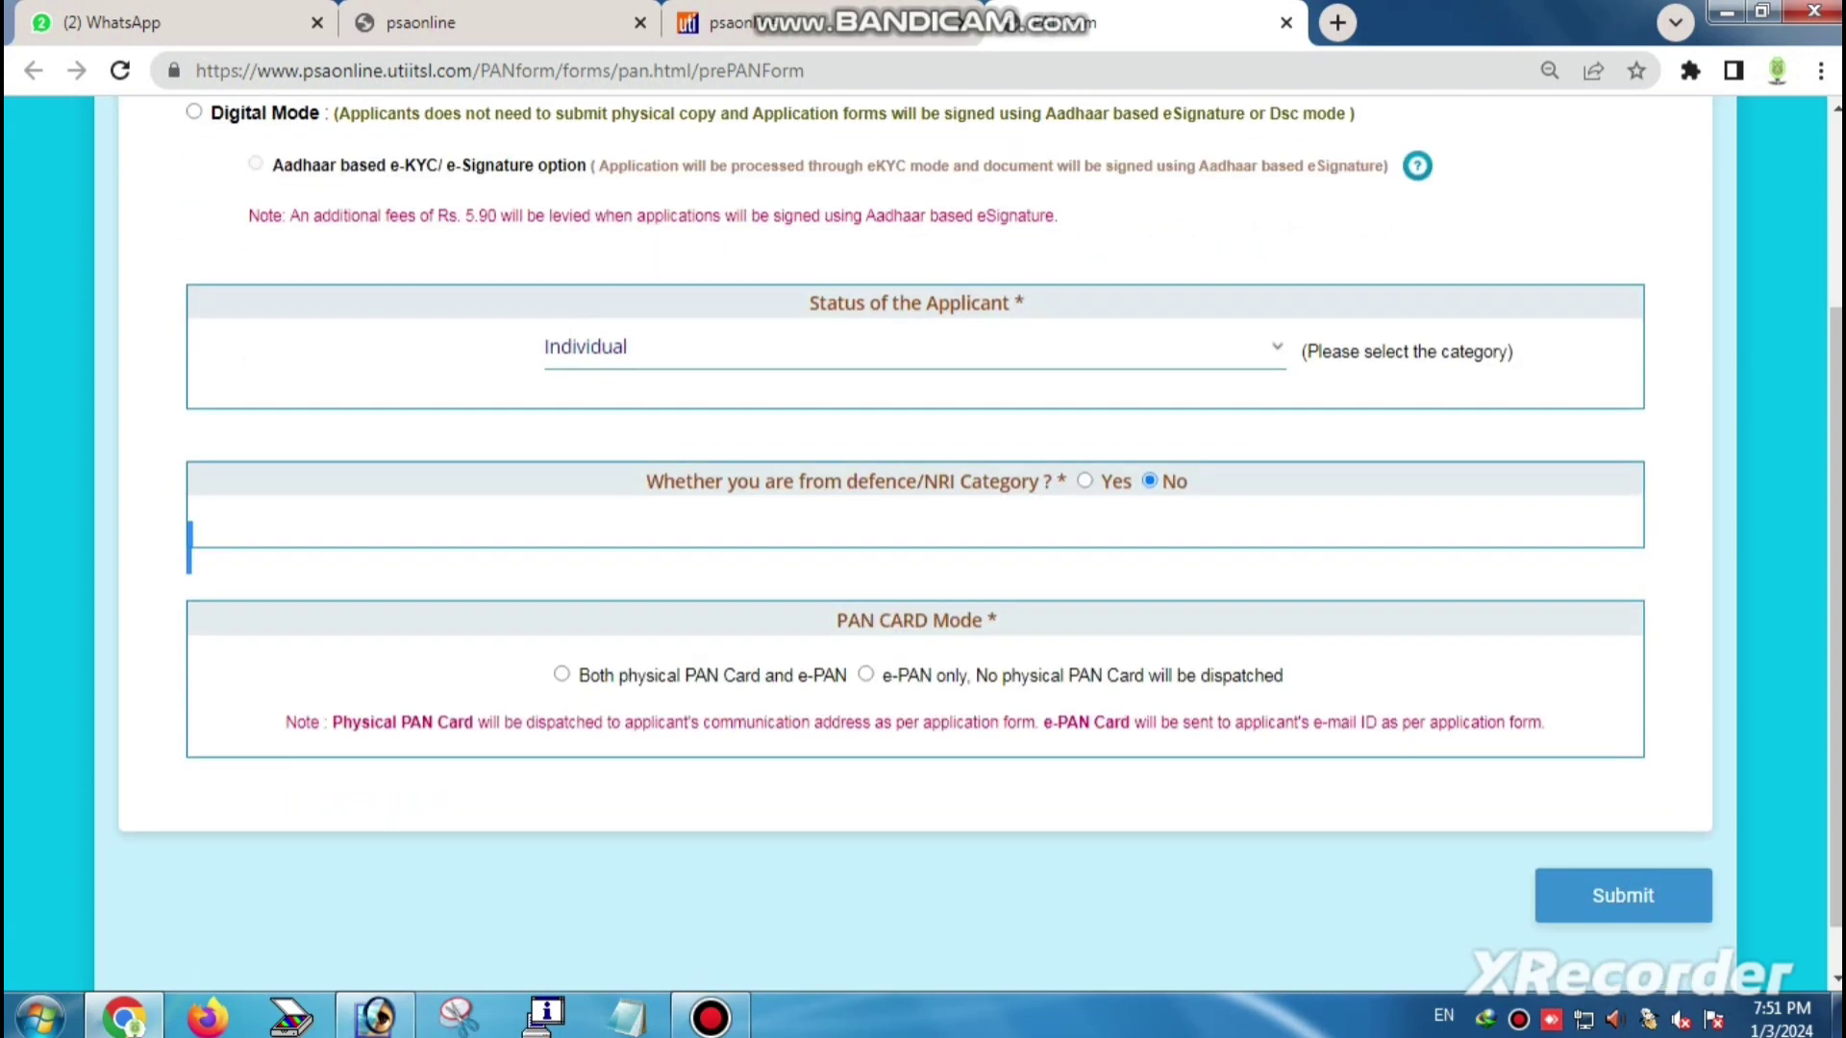
click(561, 674)
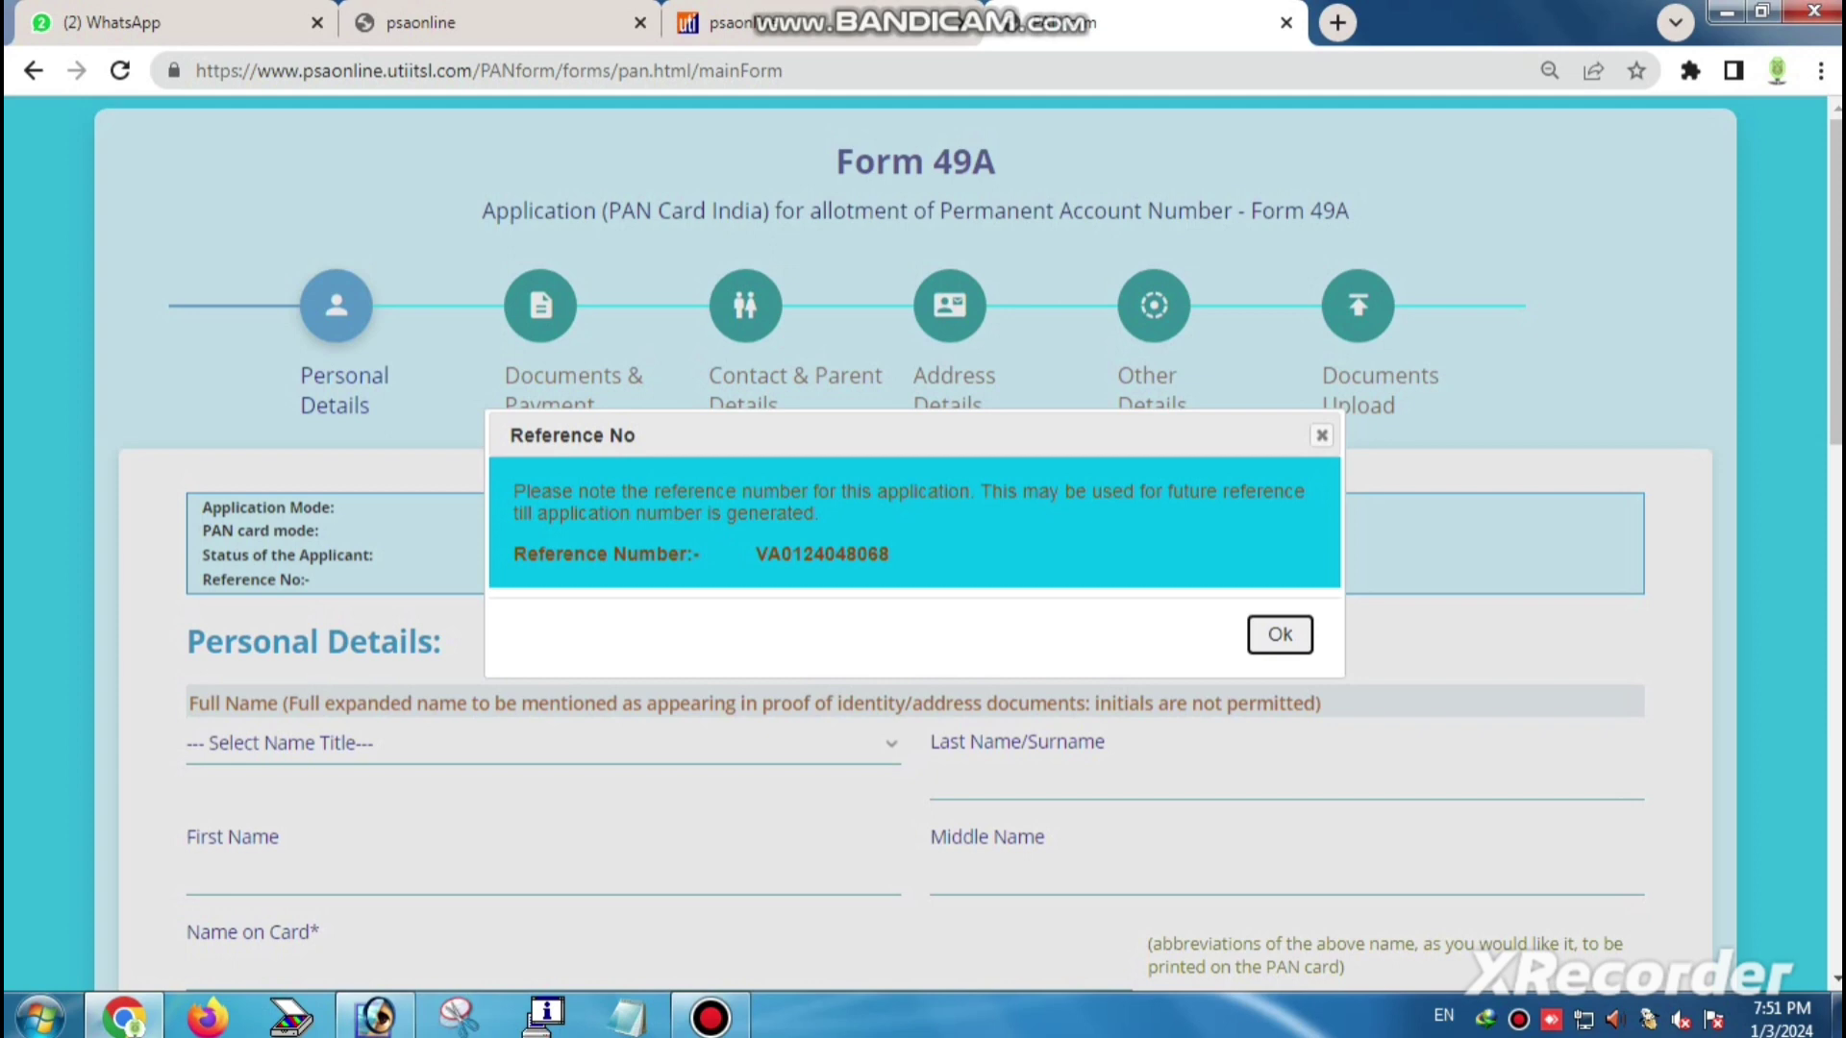
Step: Dismiss the reference number notice and select SHRI as the name title
key(Return)
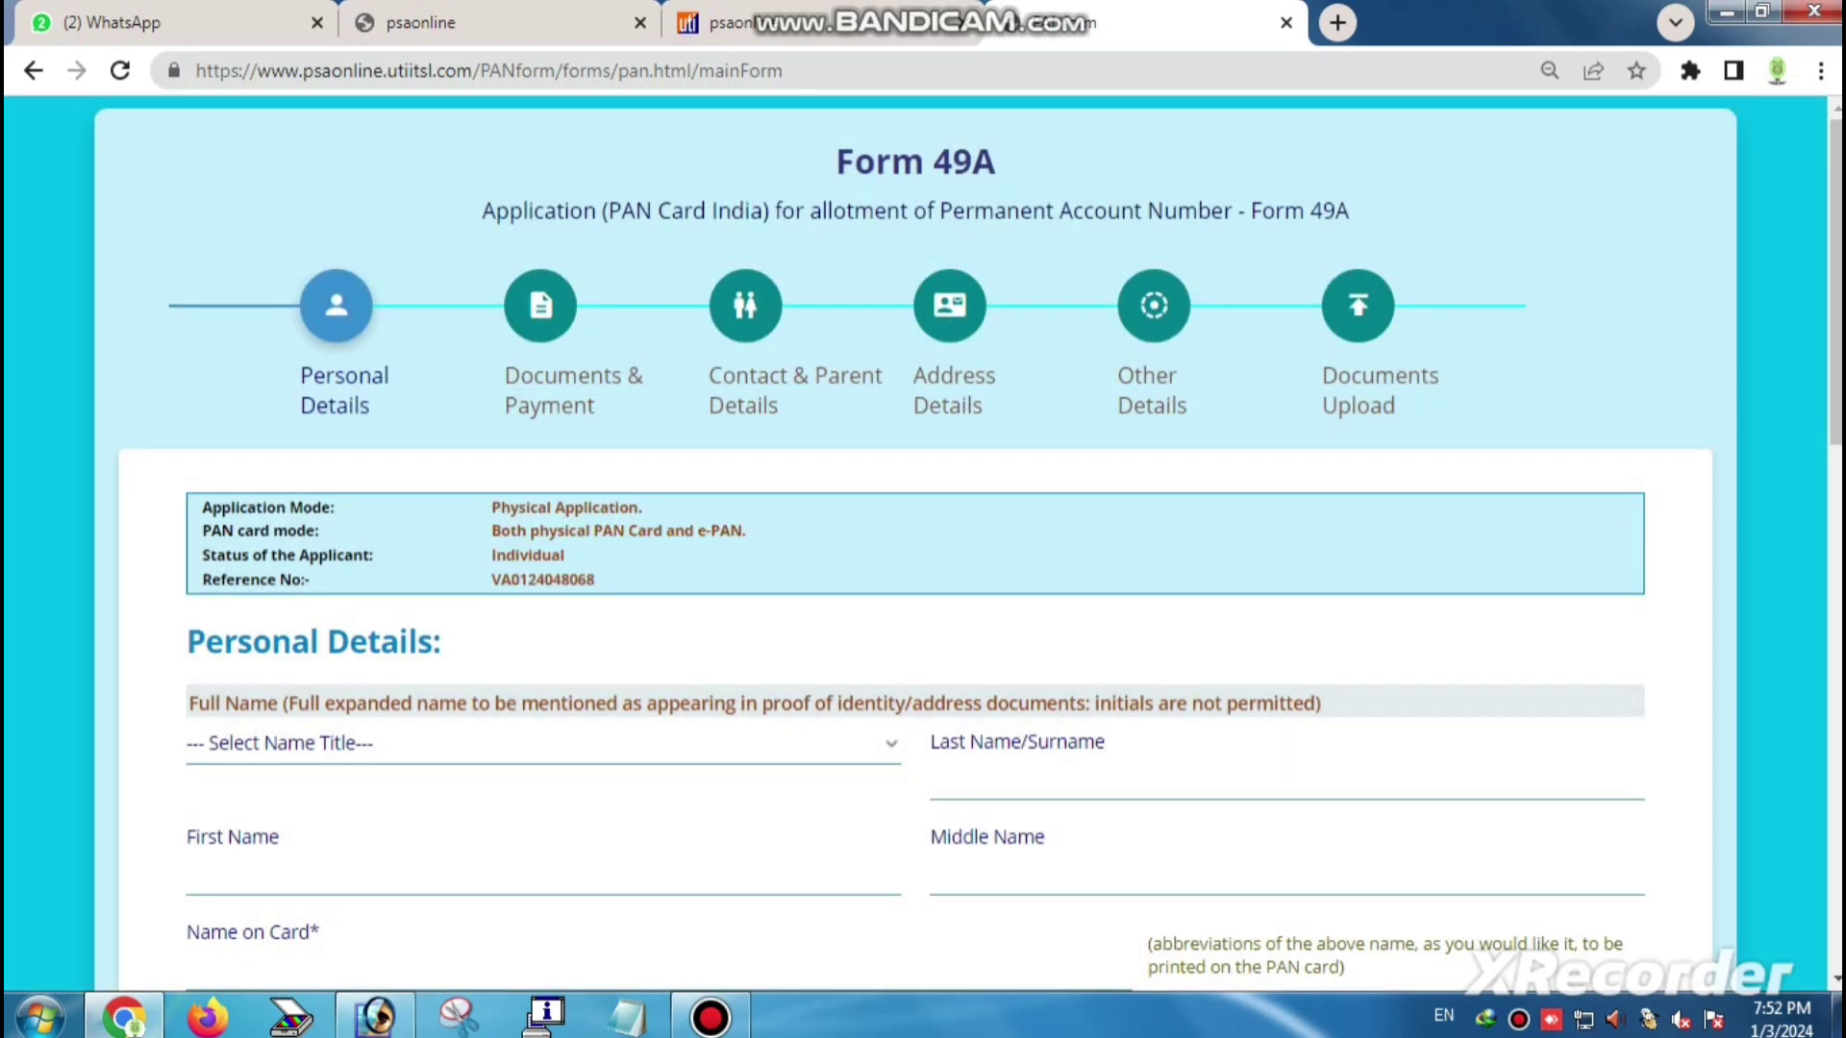
scroll(923, 539, down, 3)
click(543, 471)
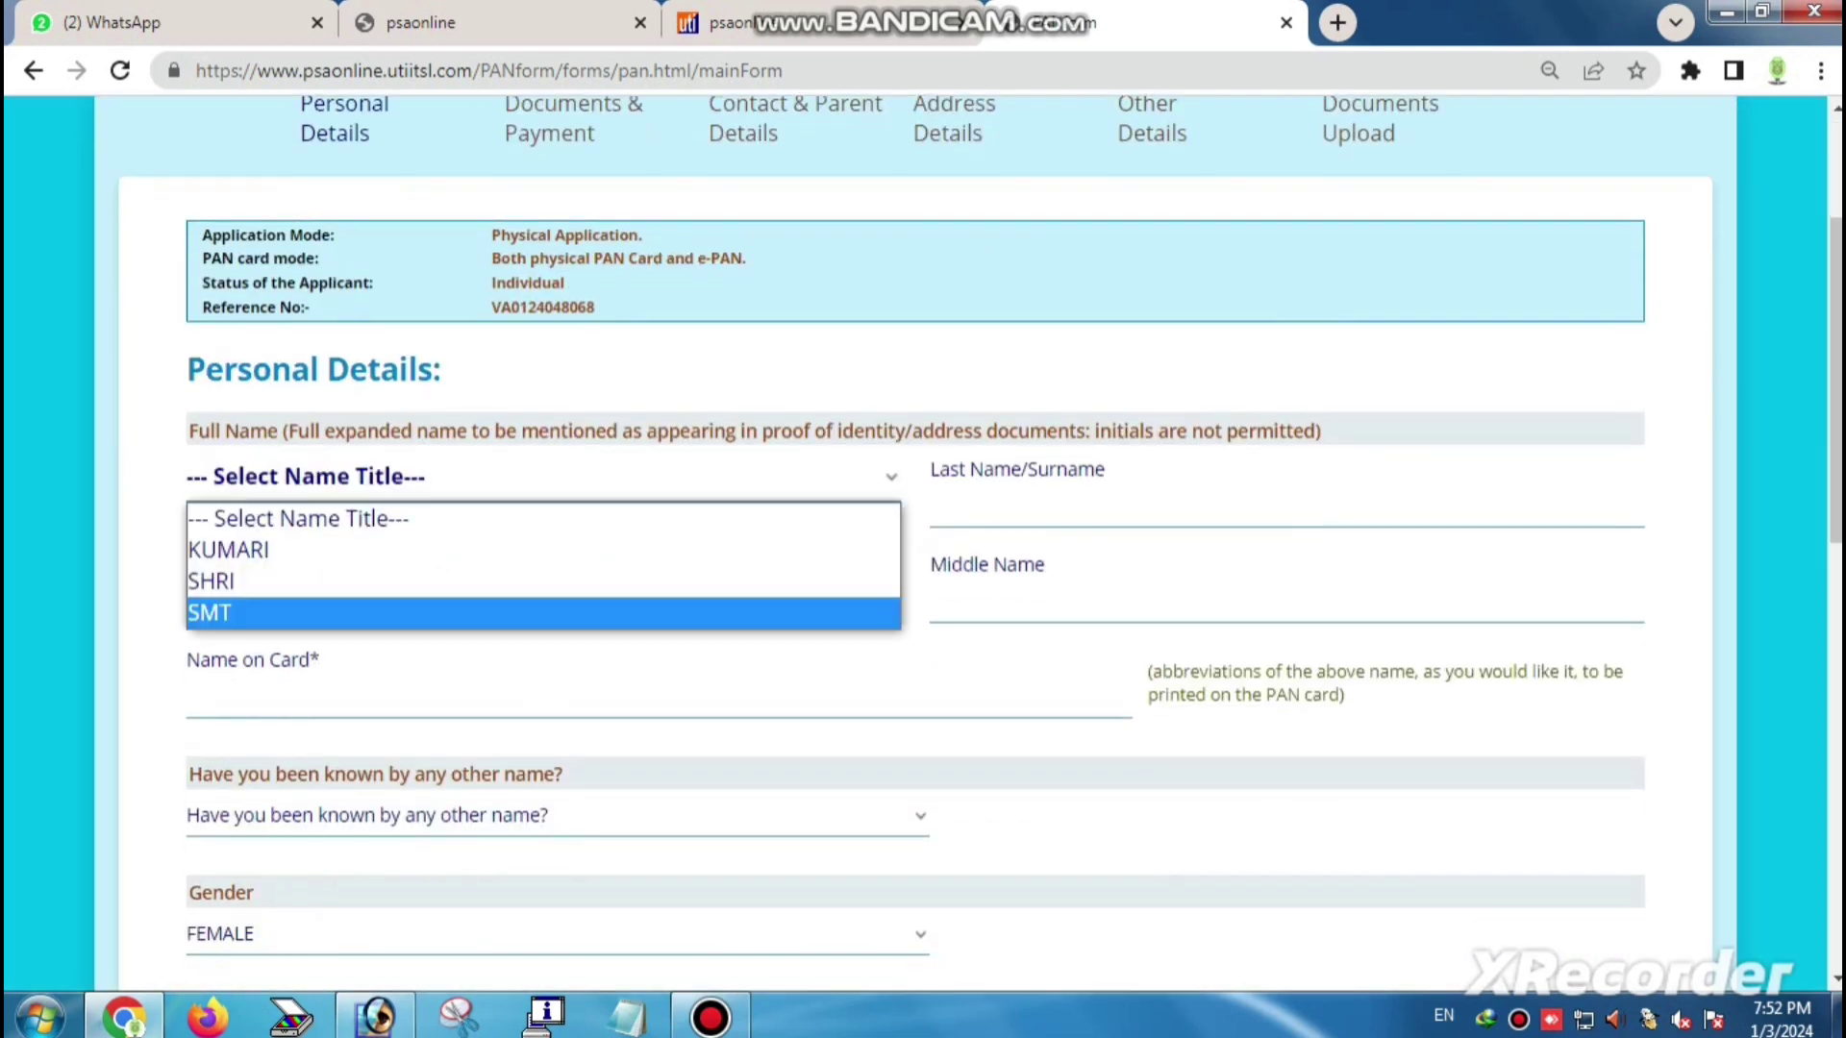
key(Up)
key(Up)
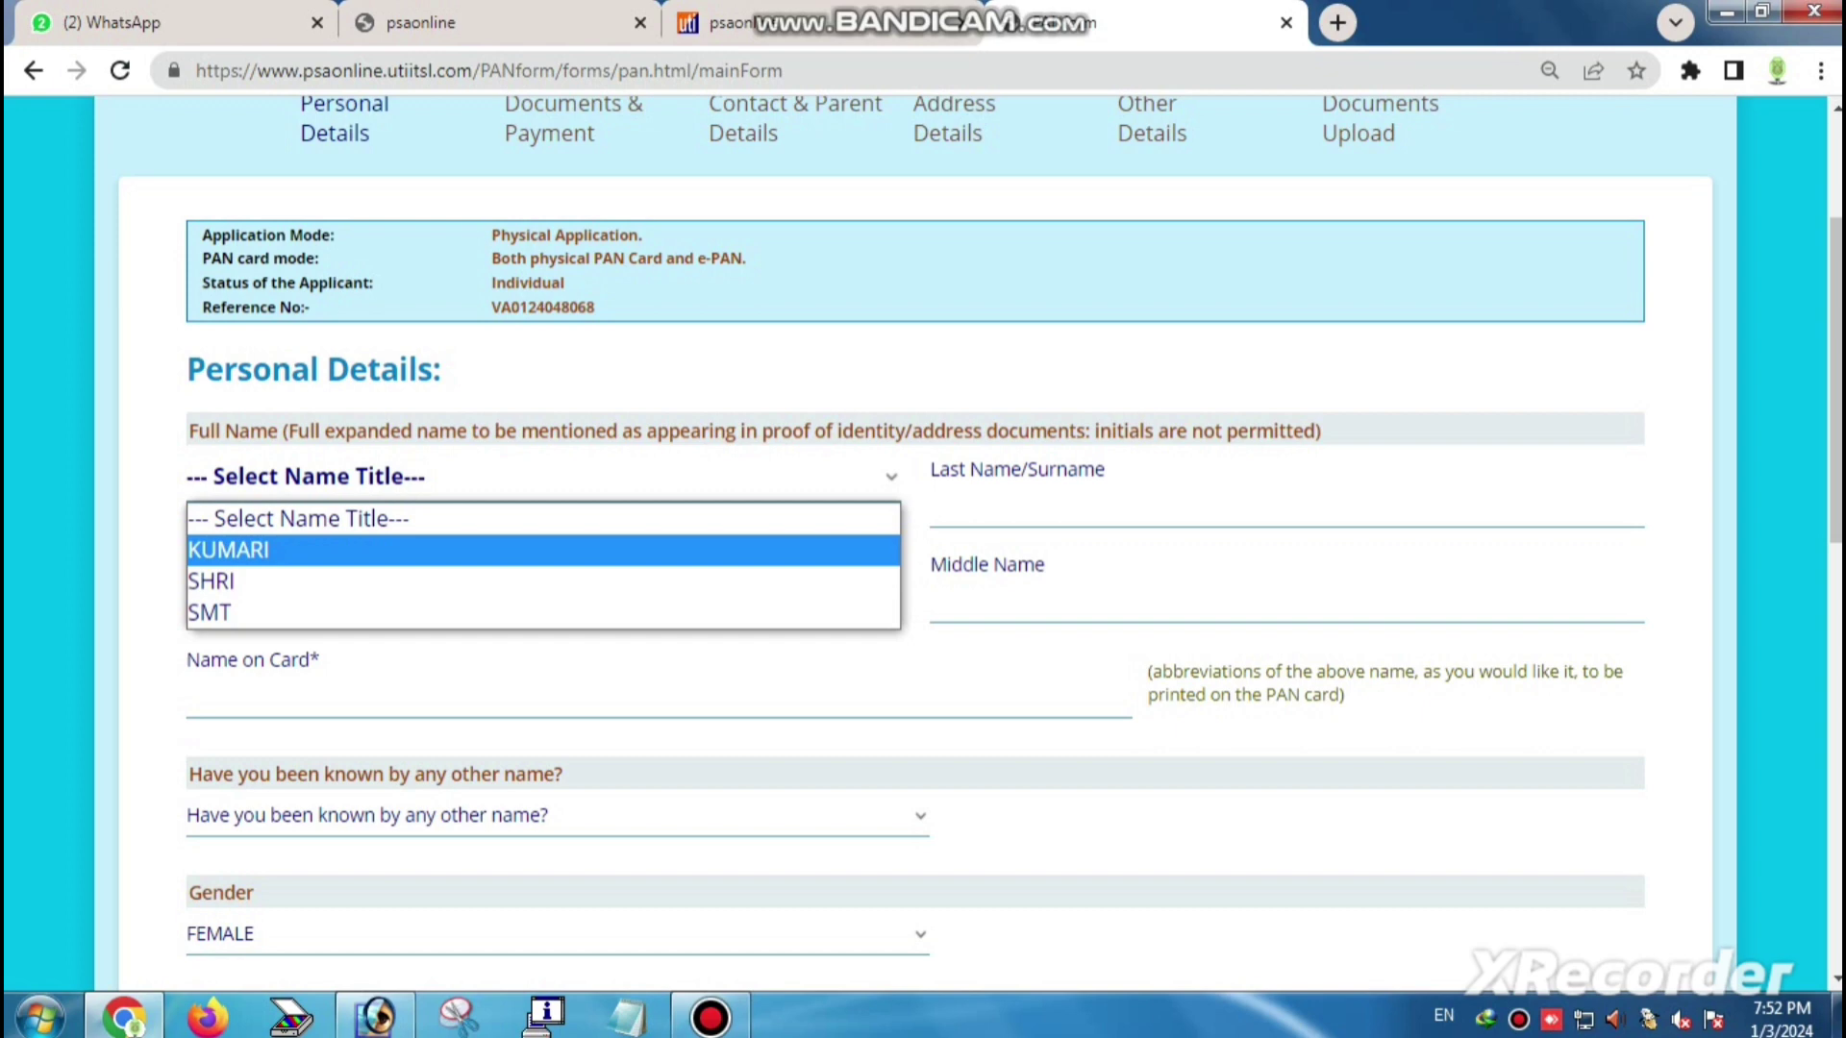
key(Down)
key(Return)
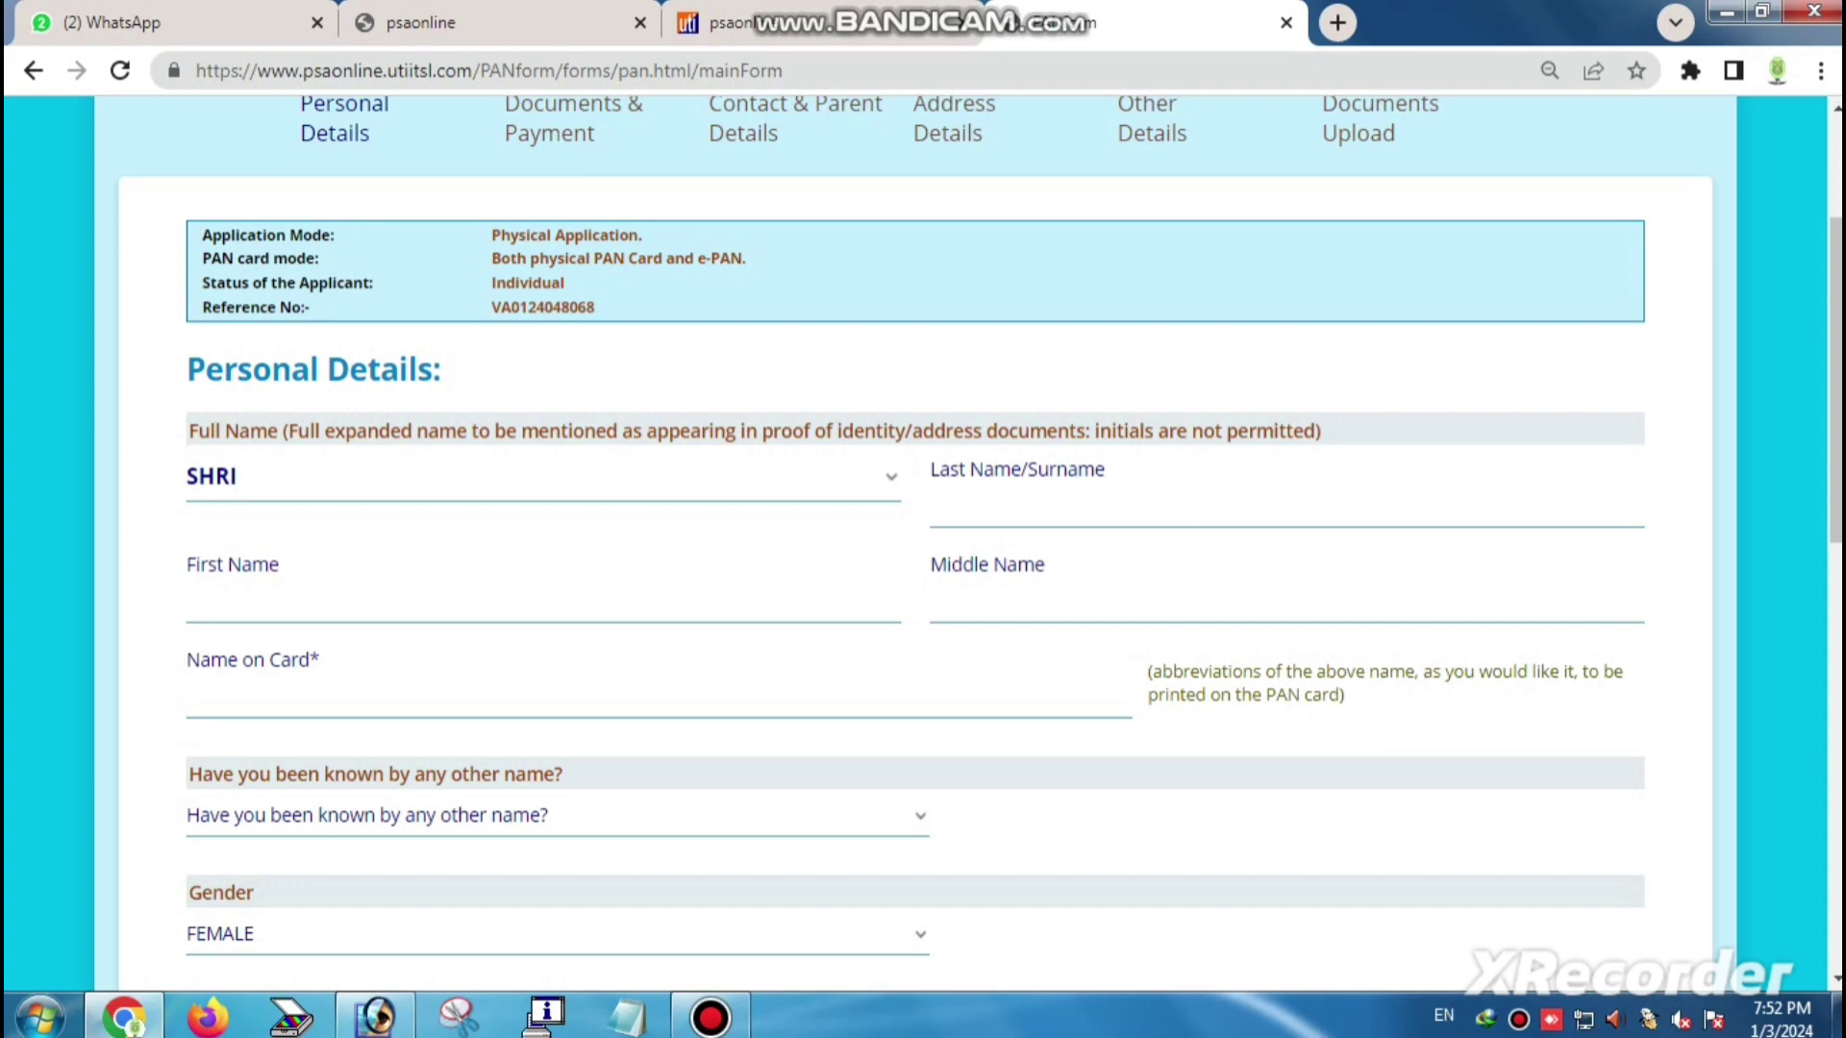
click(188, 597)
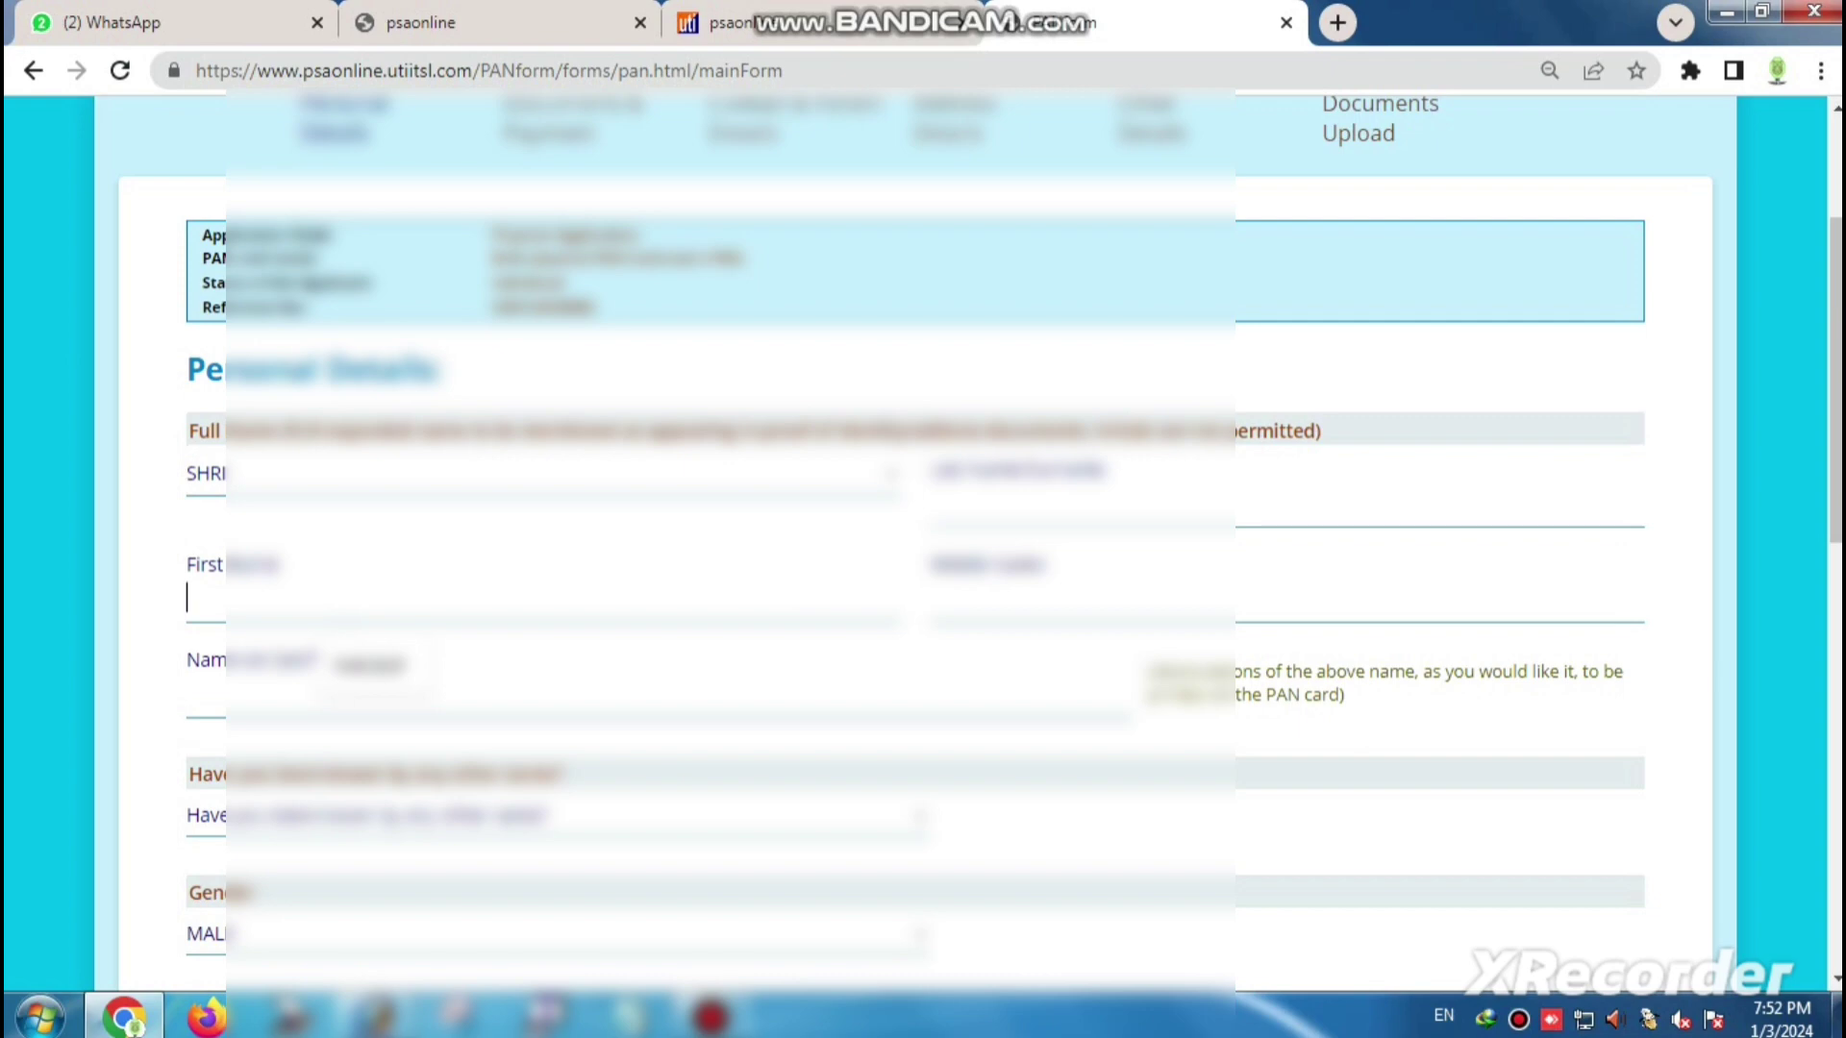
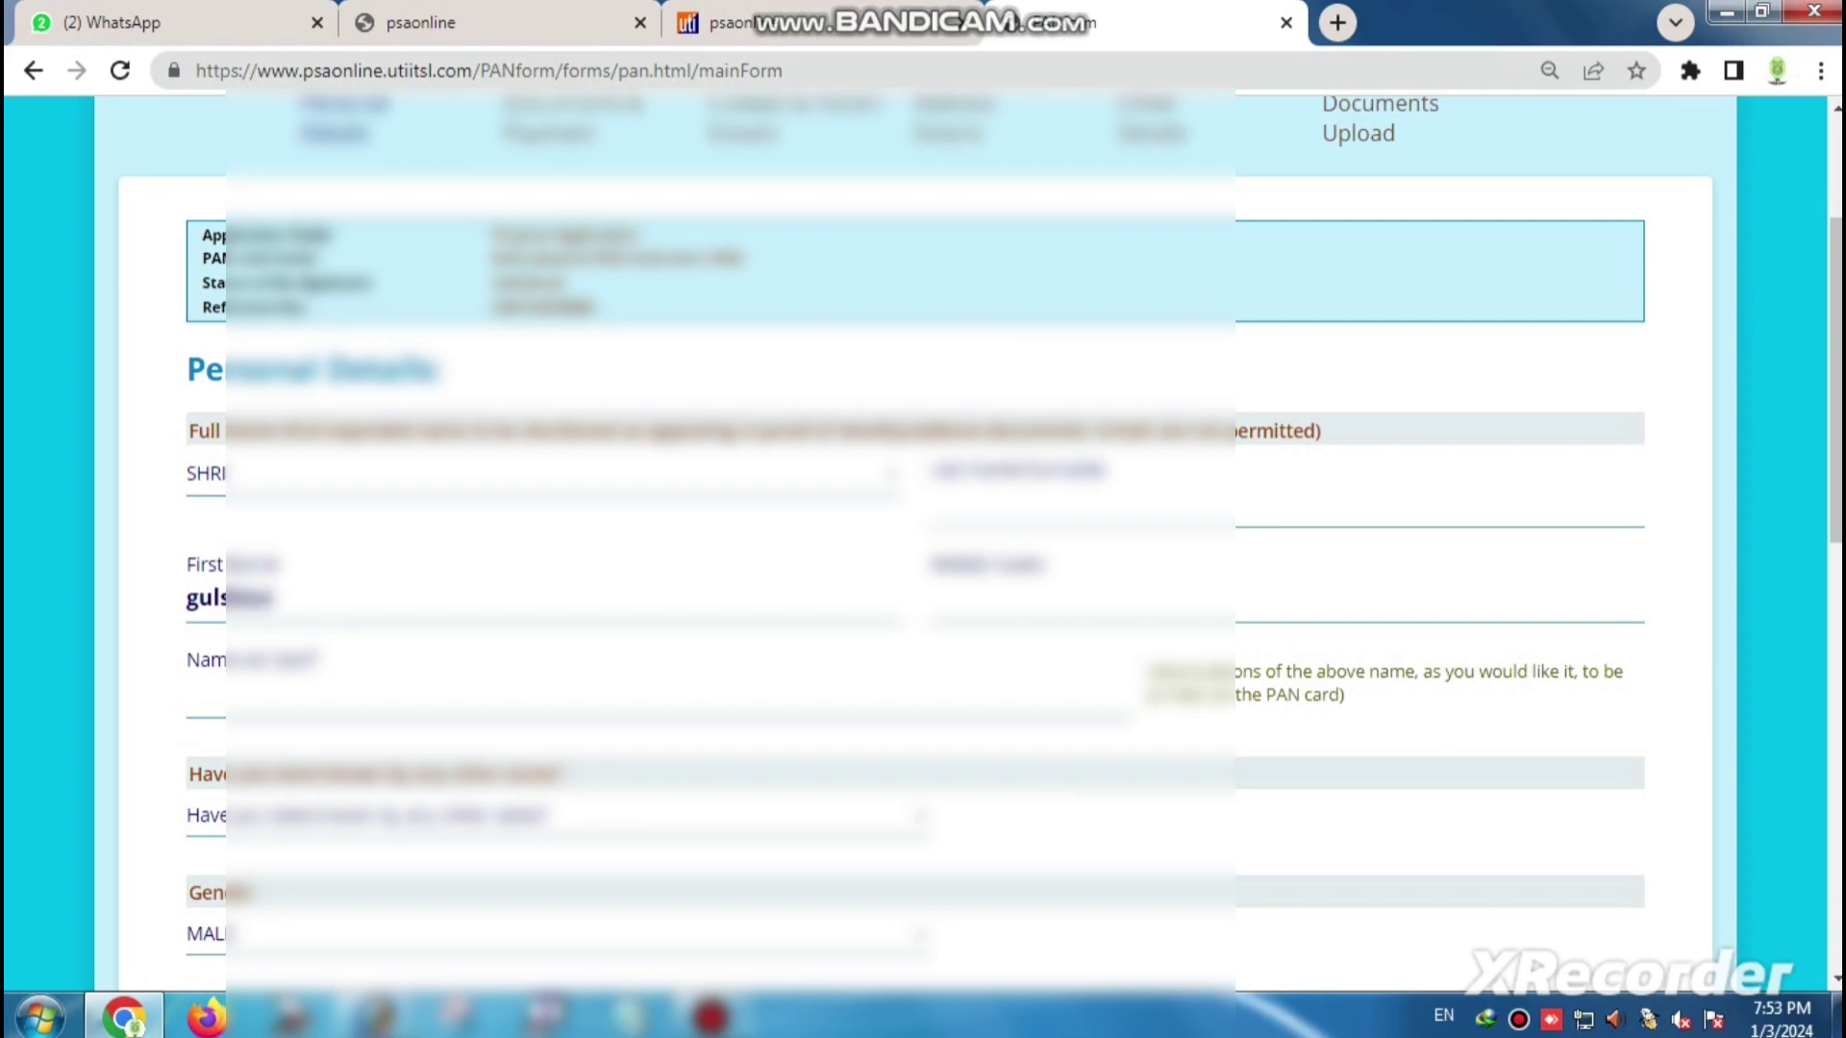
Step: Enter the applicant's first and last names, leaving the middle name blank
key(Tab)
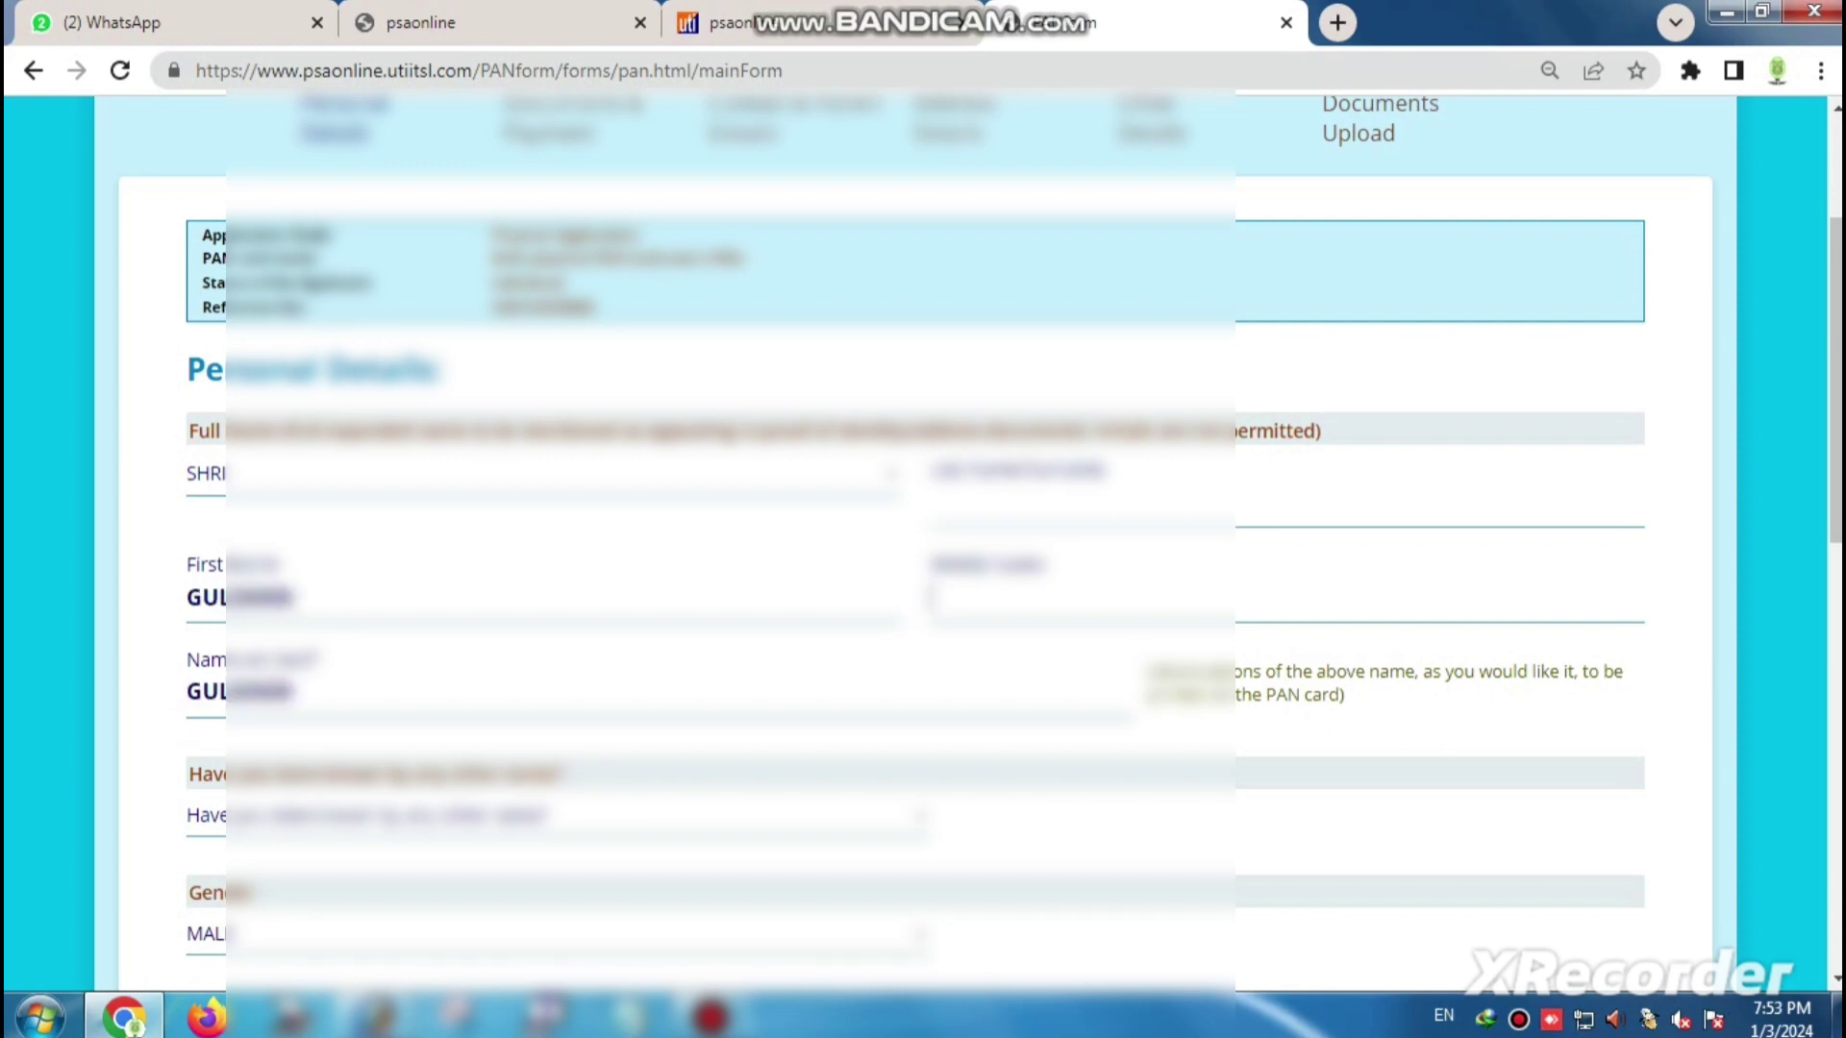
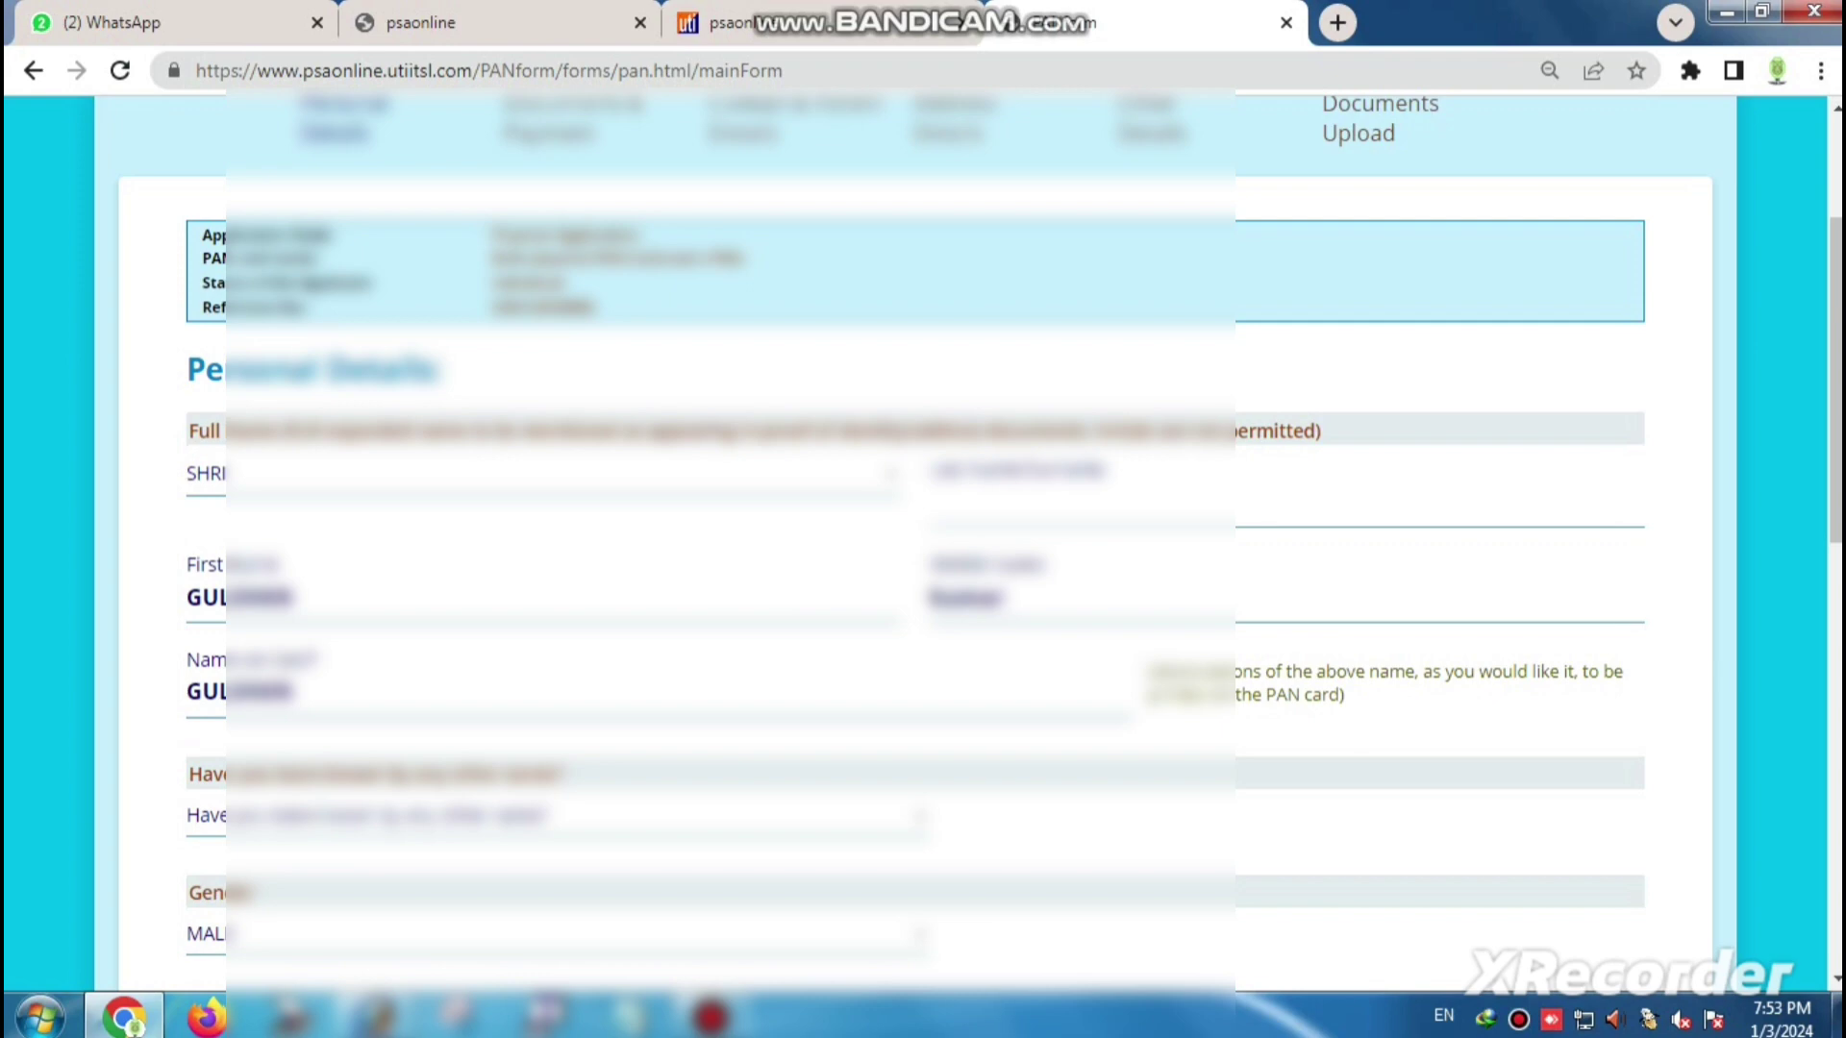
click(934, 502)
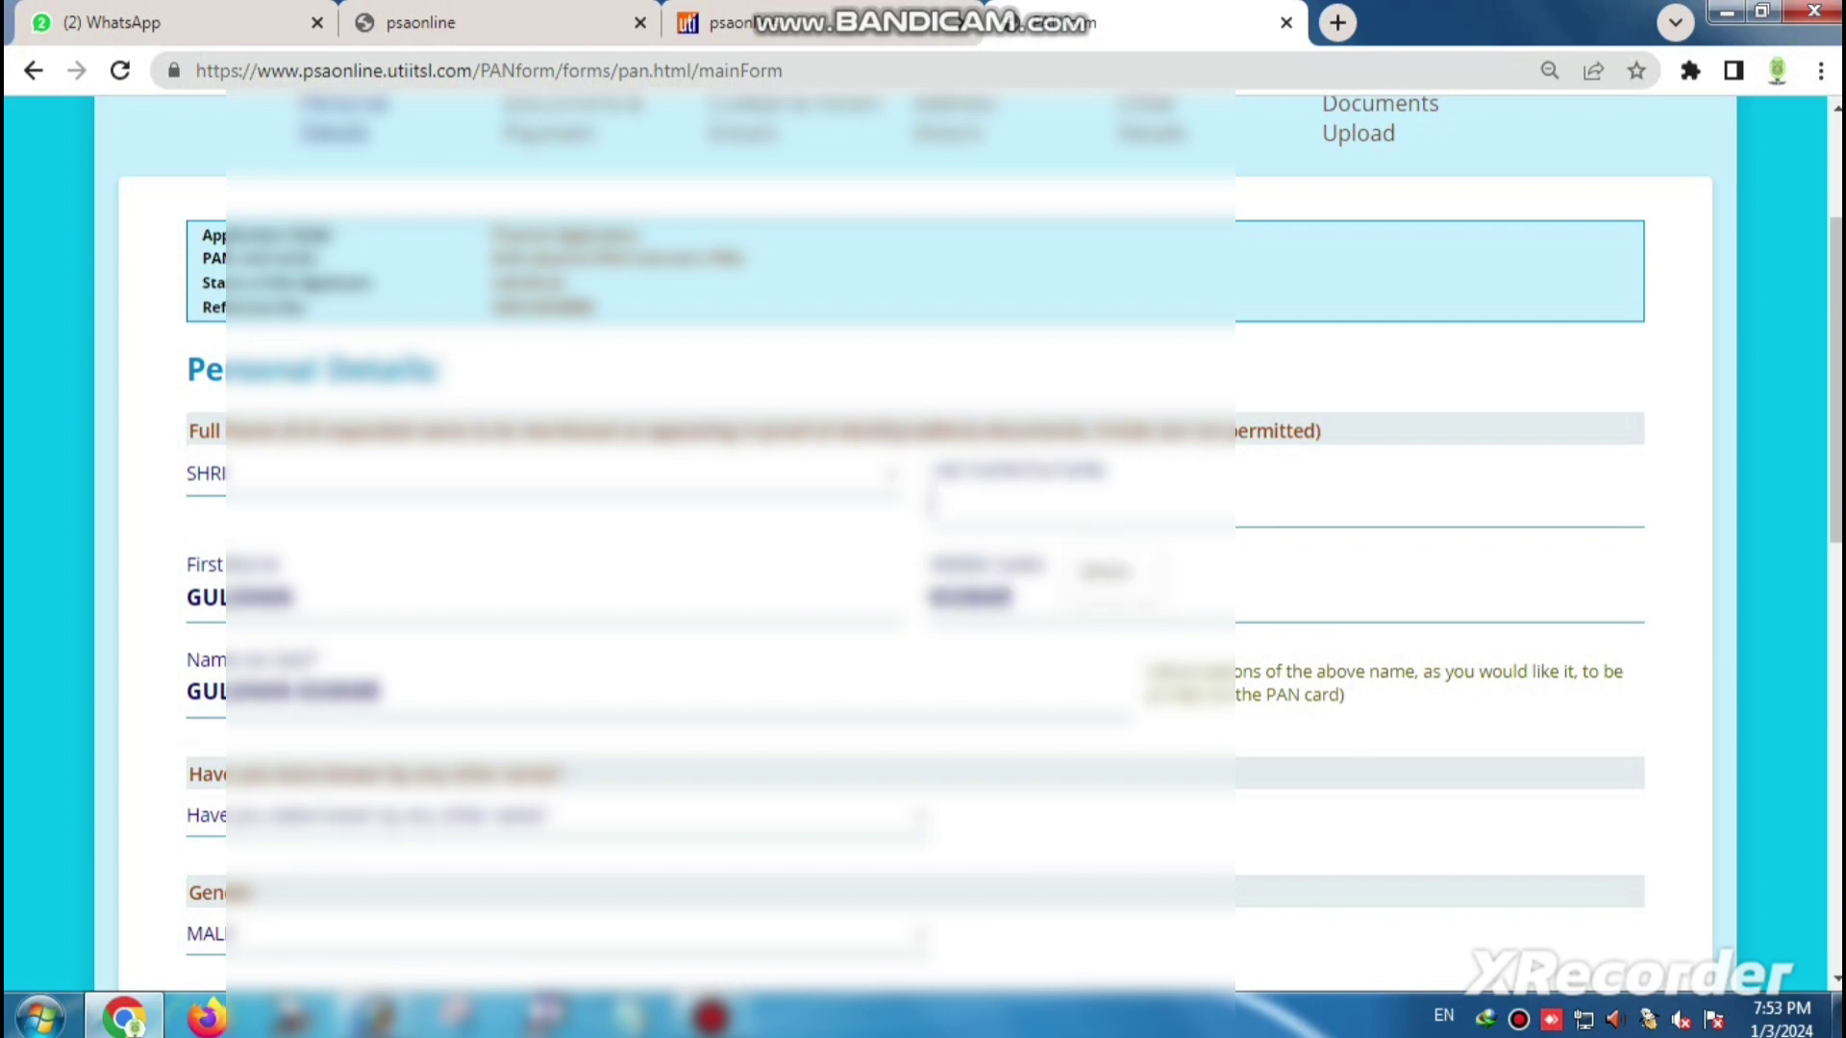
text(sharma)
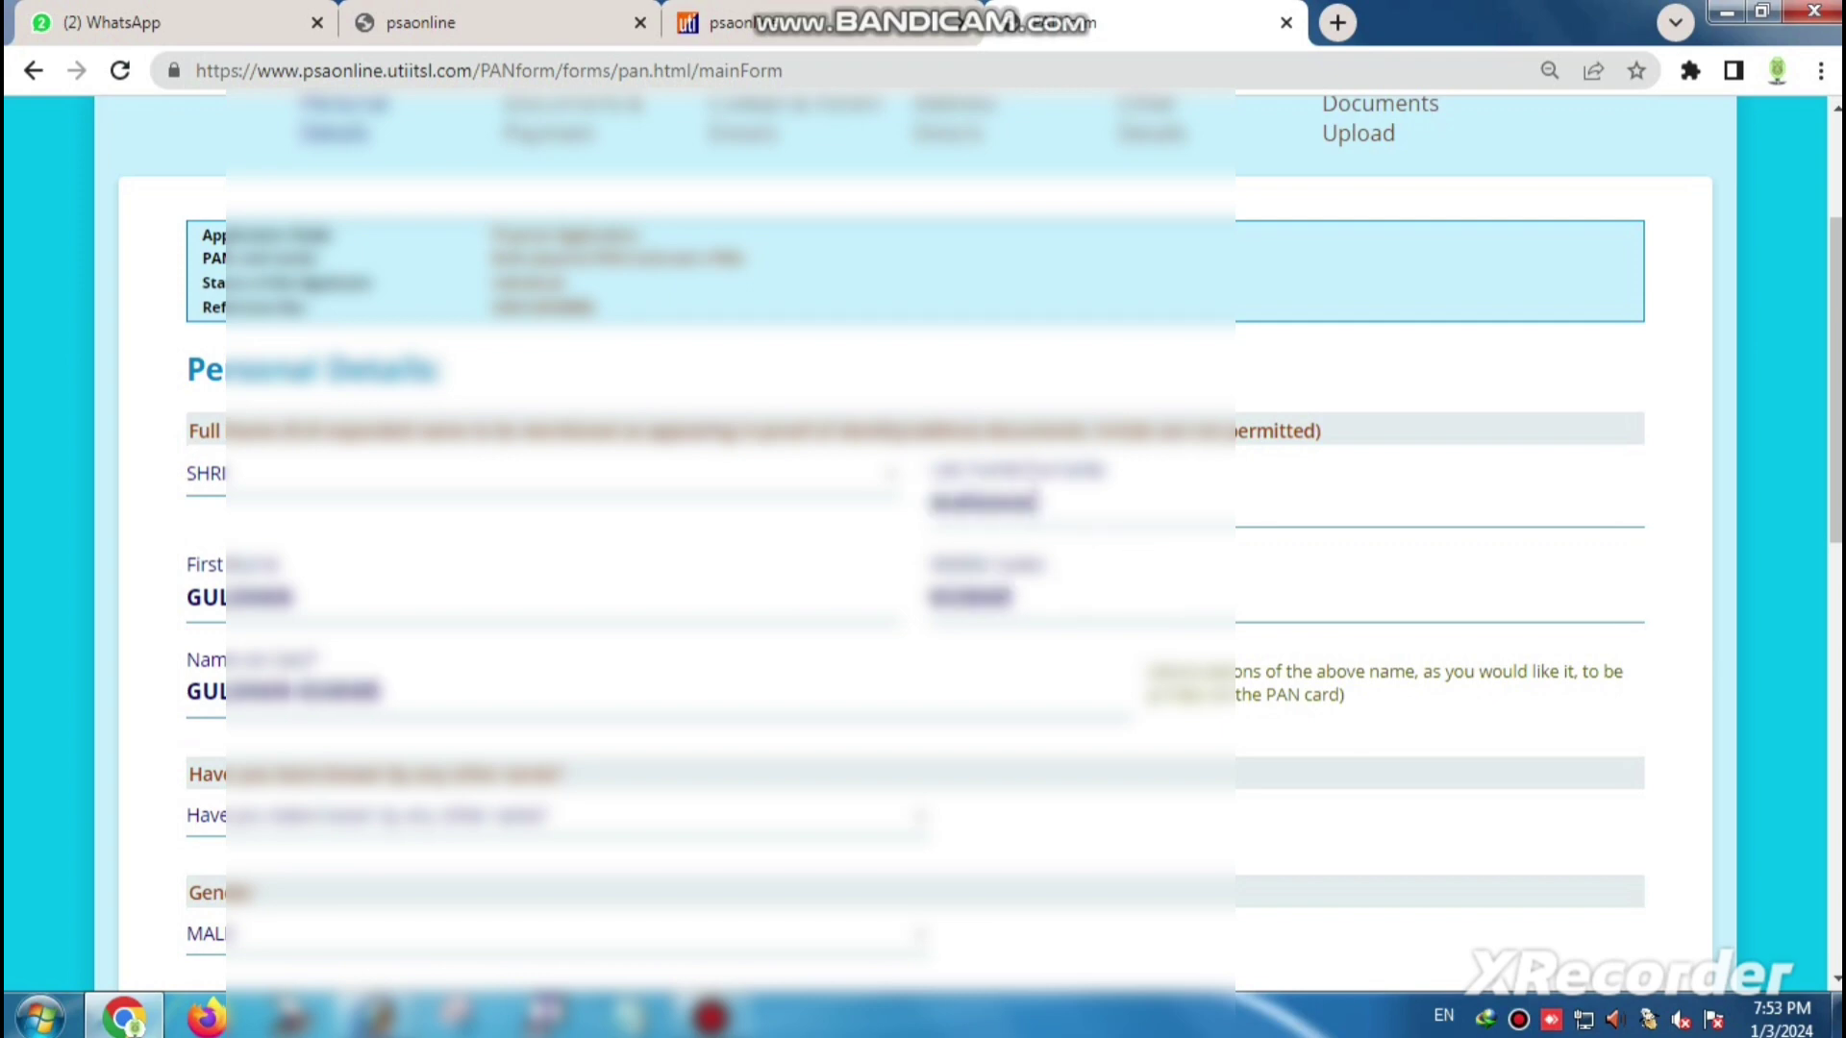
key(Tab)
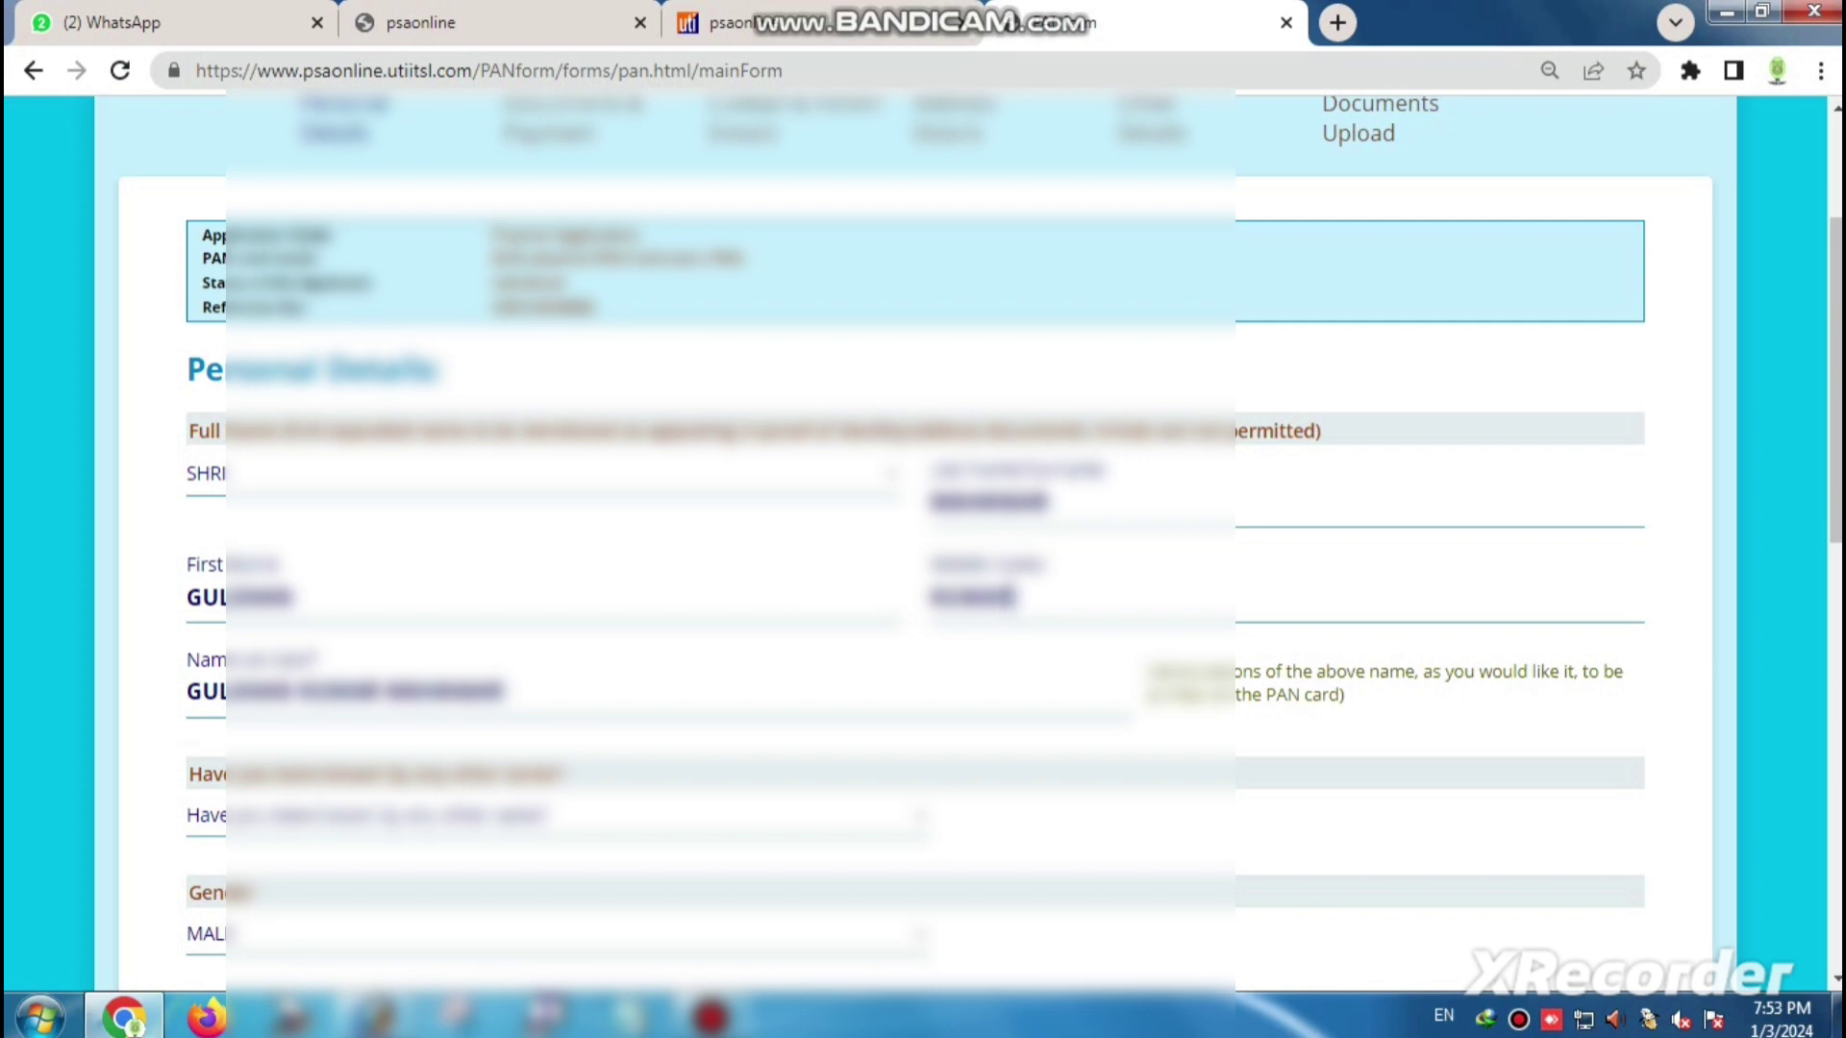
key(BackSpace)
key(BackSpace)
key(BackSpace)
key(BackSpace)
key(BackSpace)
key(BackSpace)
key(BackSpace)
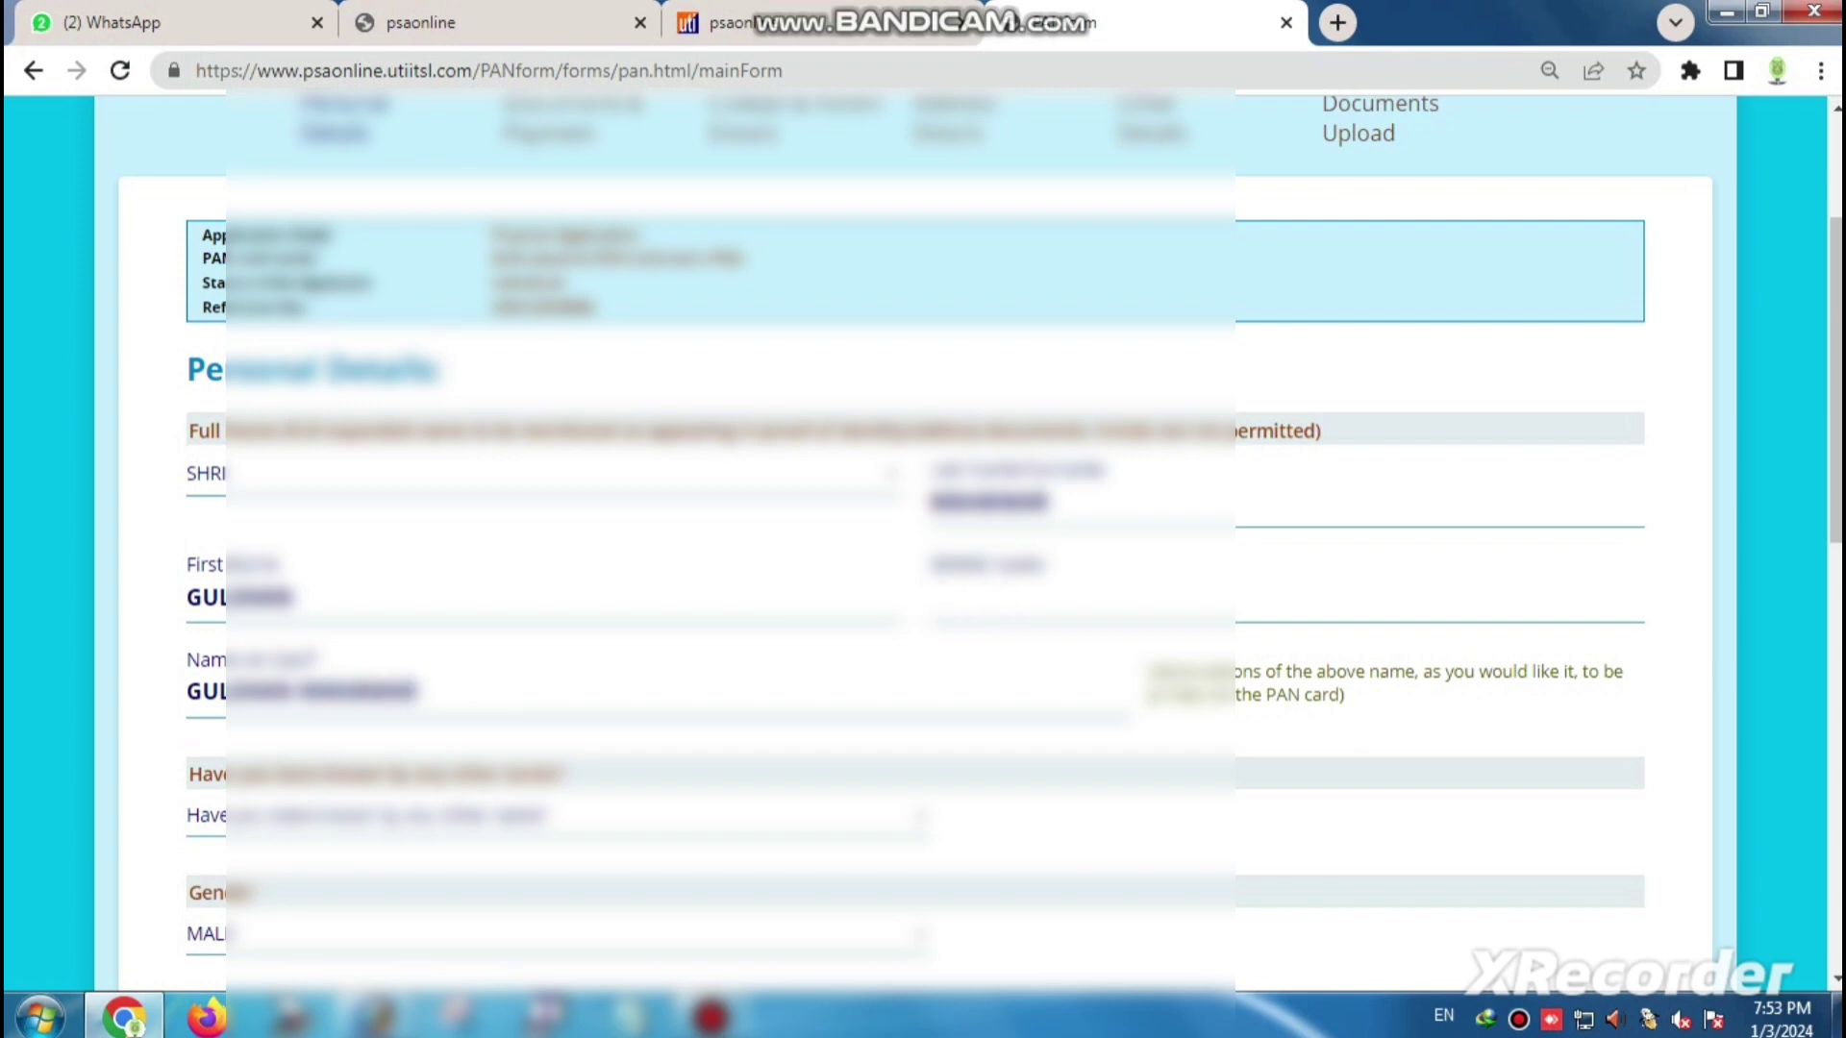
Step: Select the Name on card text to check it, then deselect it
drag(415, 690, 192, 660)
click(330, 692)
drag(188, 691, 410, 692)
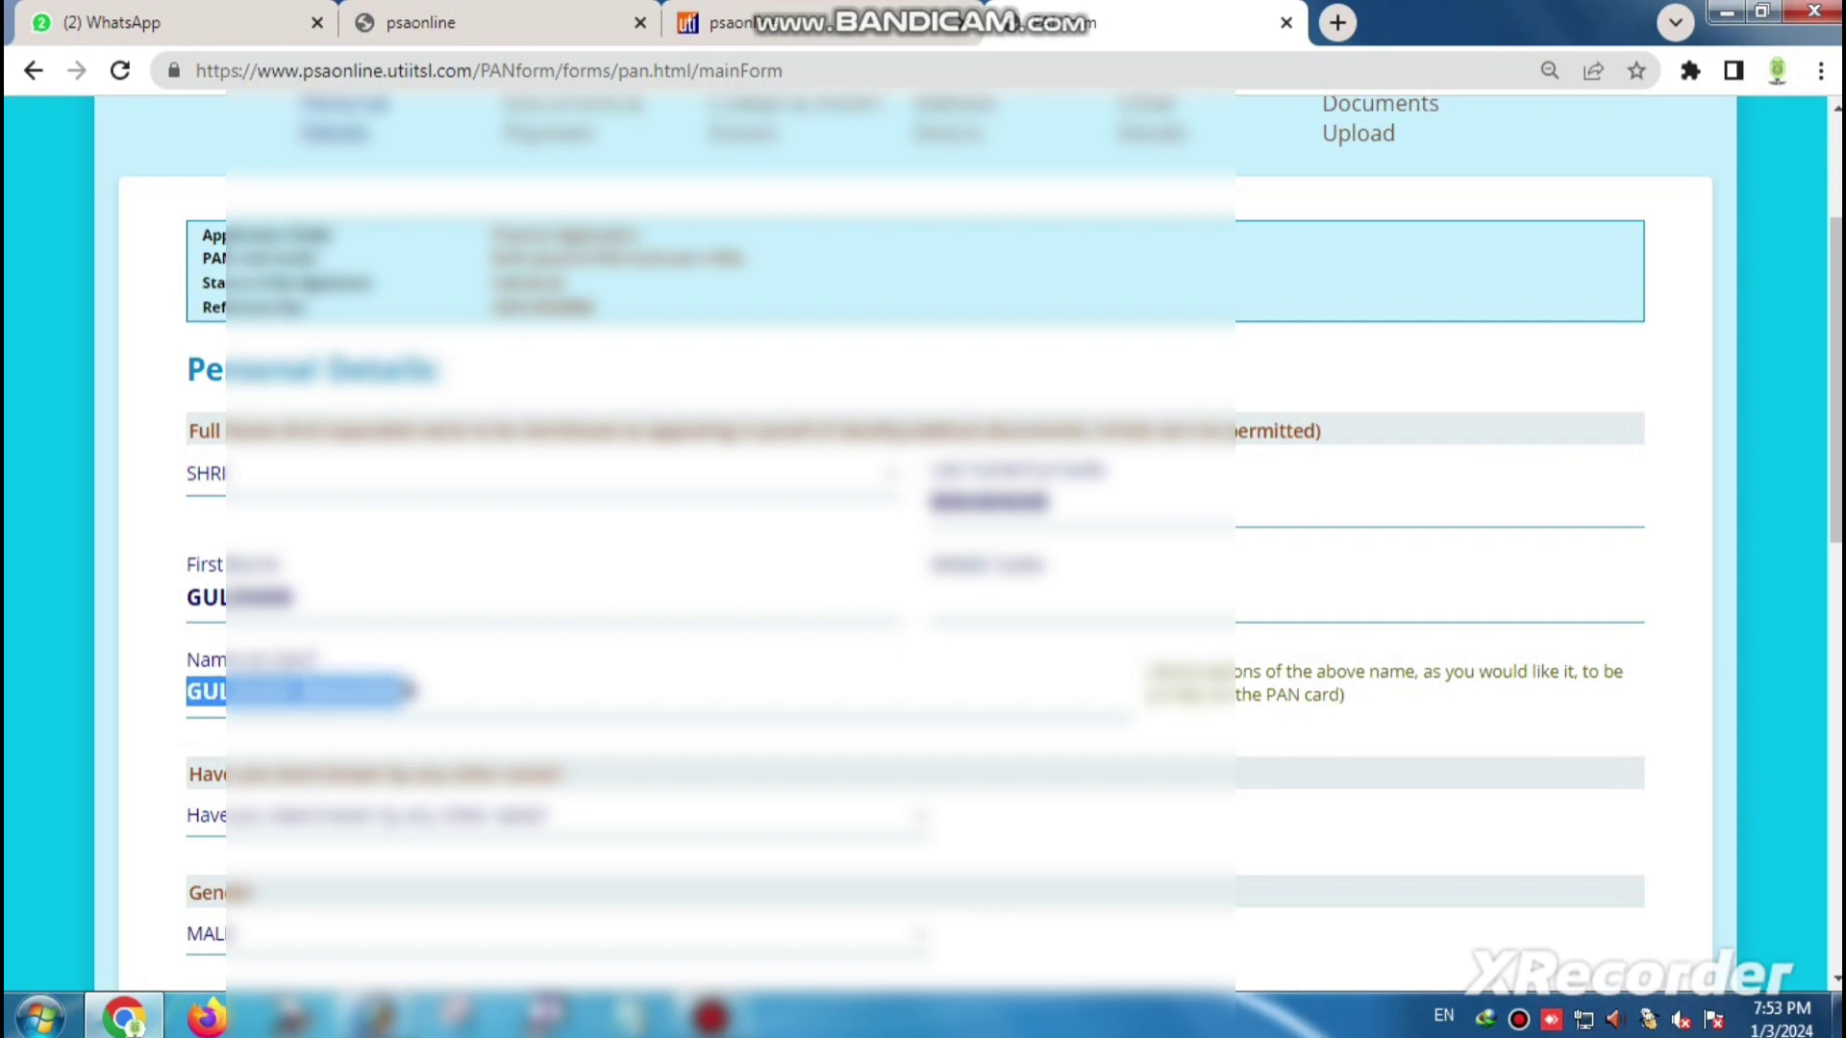
click(330, 693)
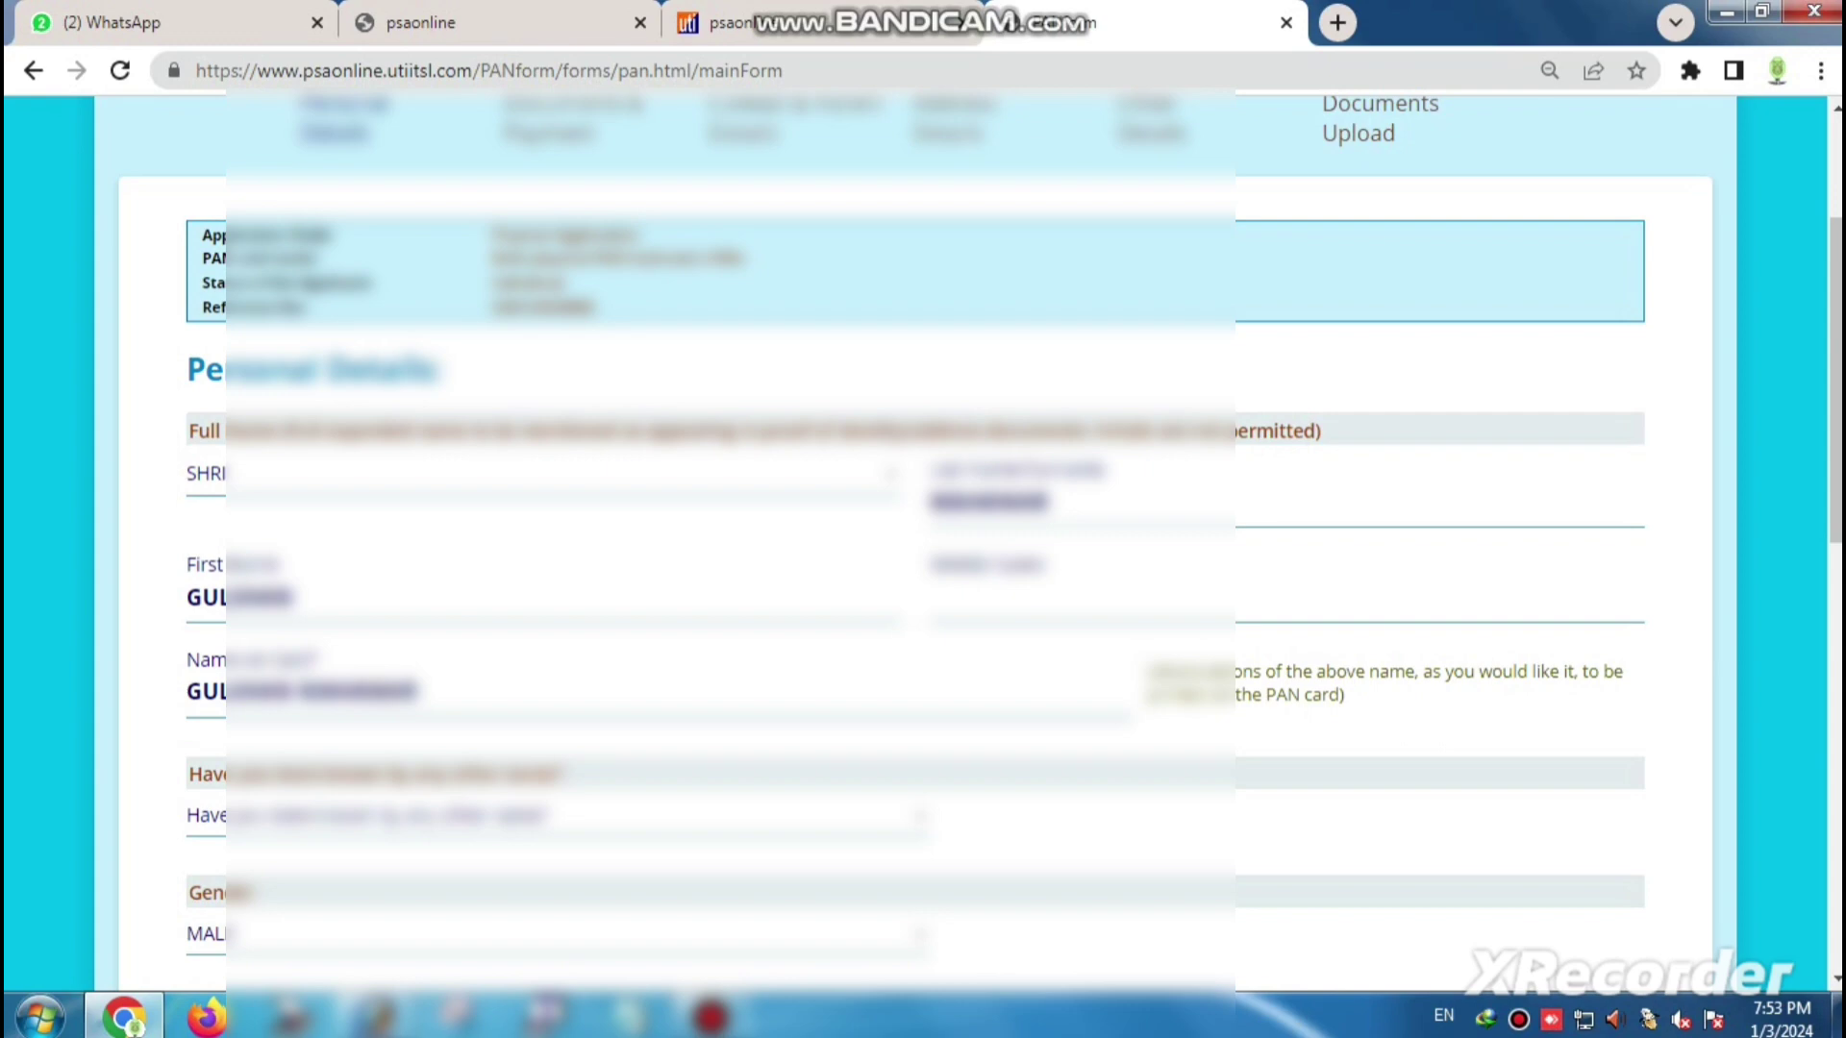
Step: Answer NO to 'Have you been known by any other name'
click(558, 817)
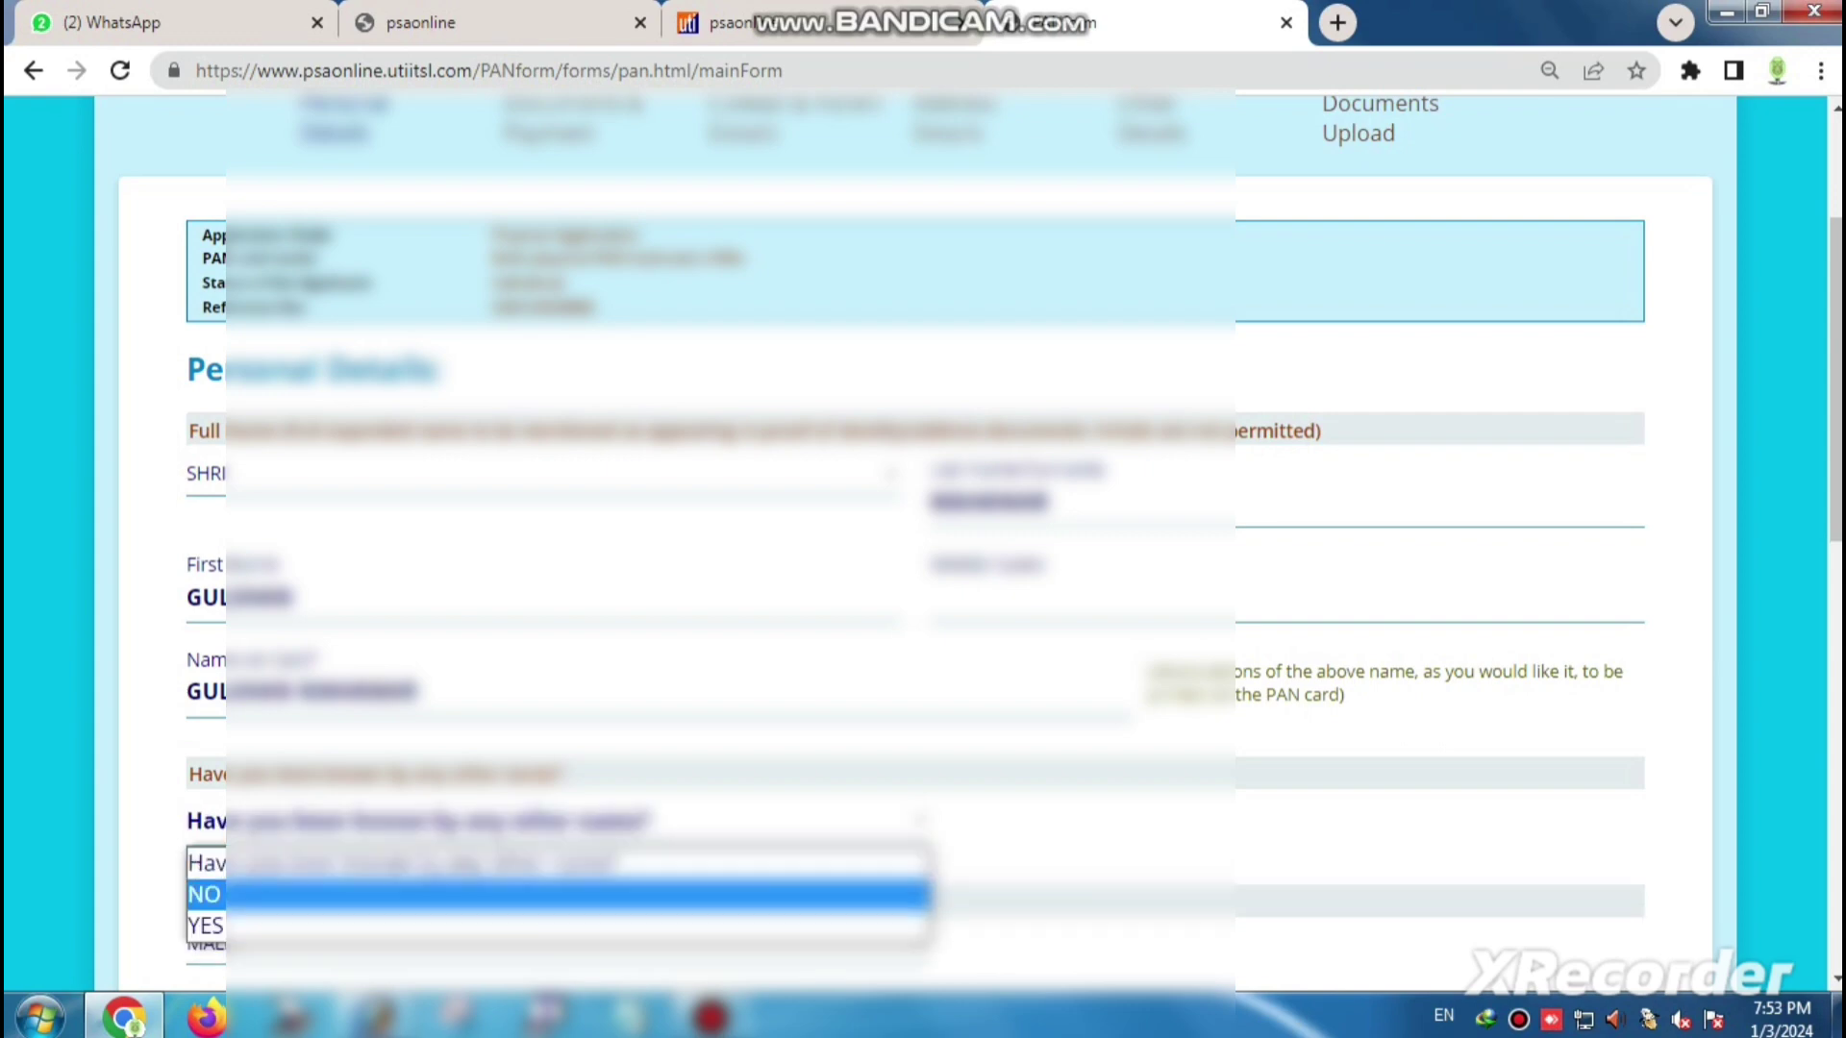
click(558, 894)
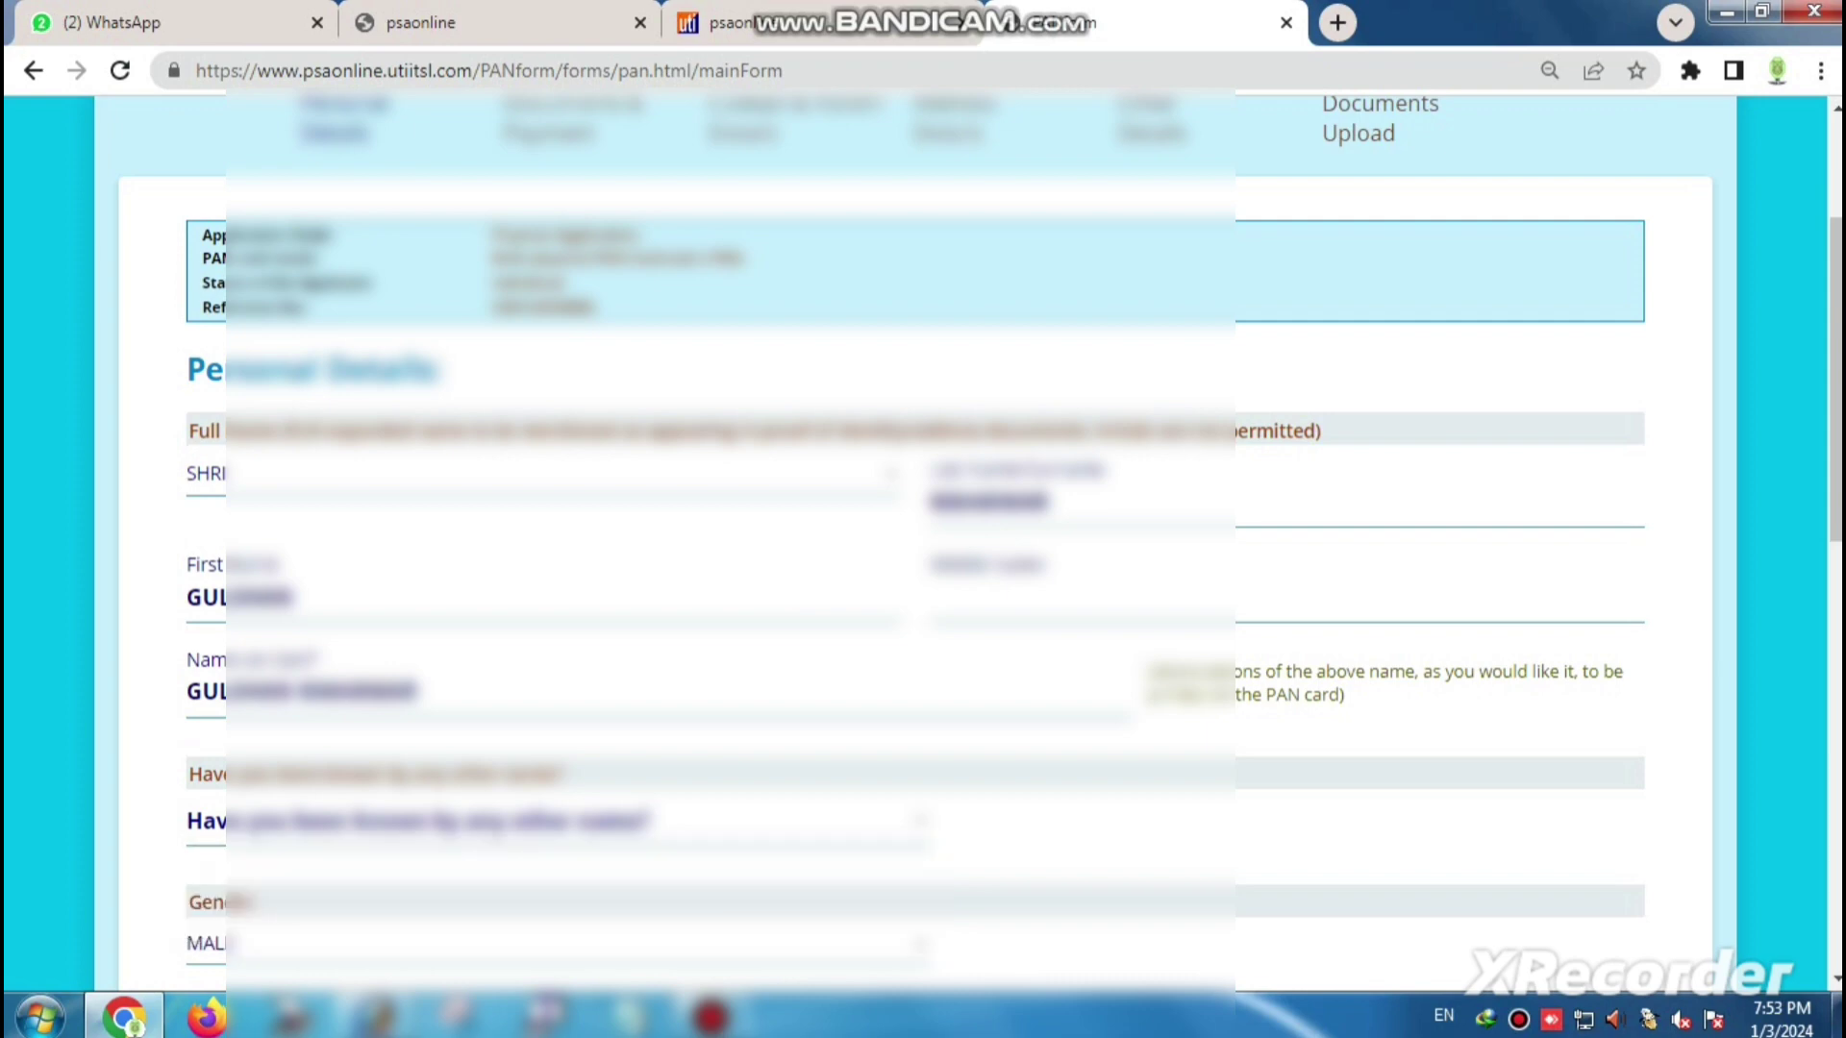
scroll(923, 539, down, 3)
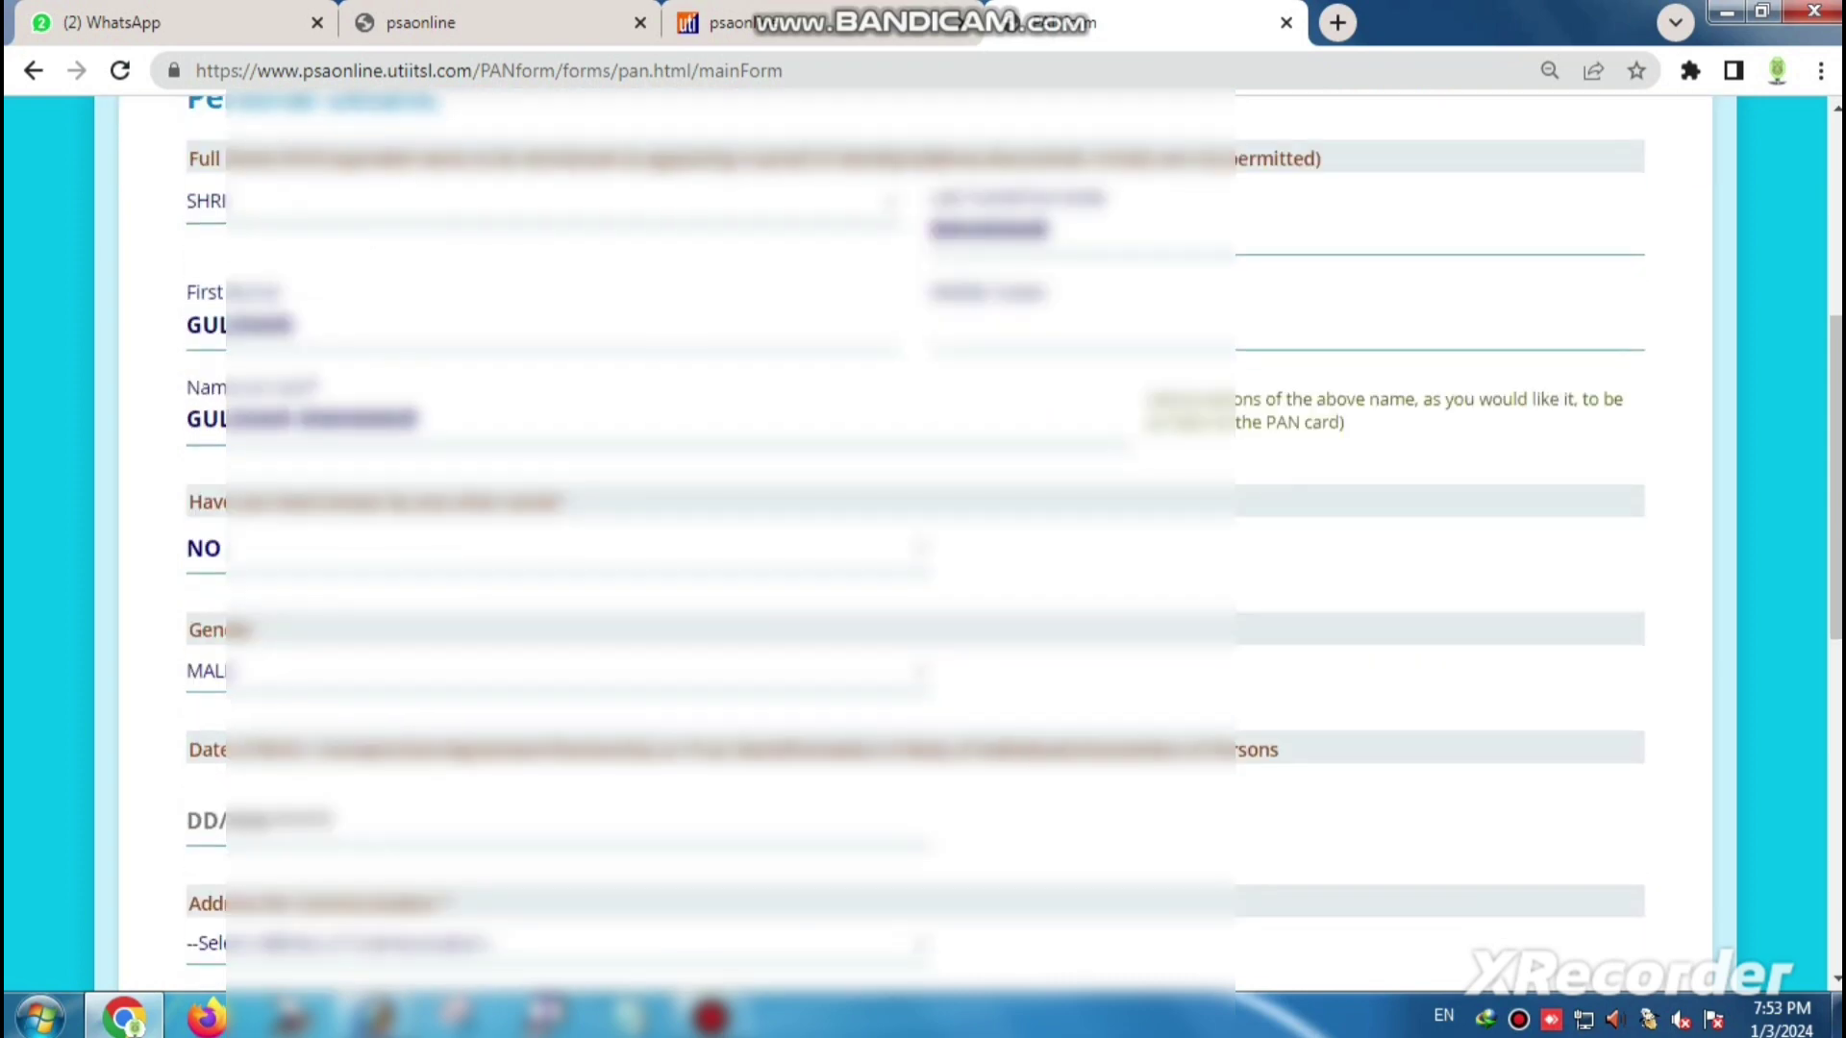
scroll(923, 538, down, 3)
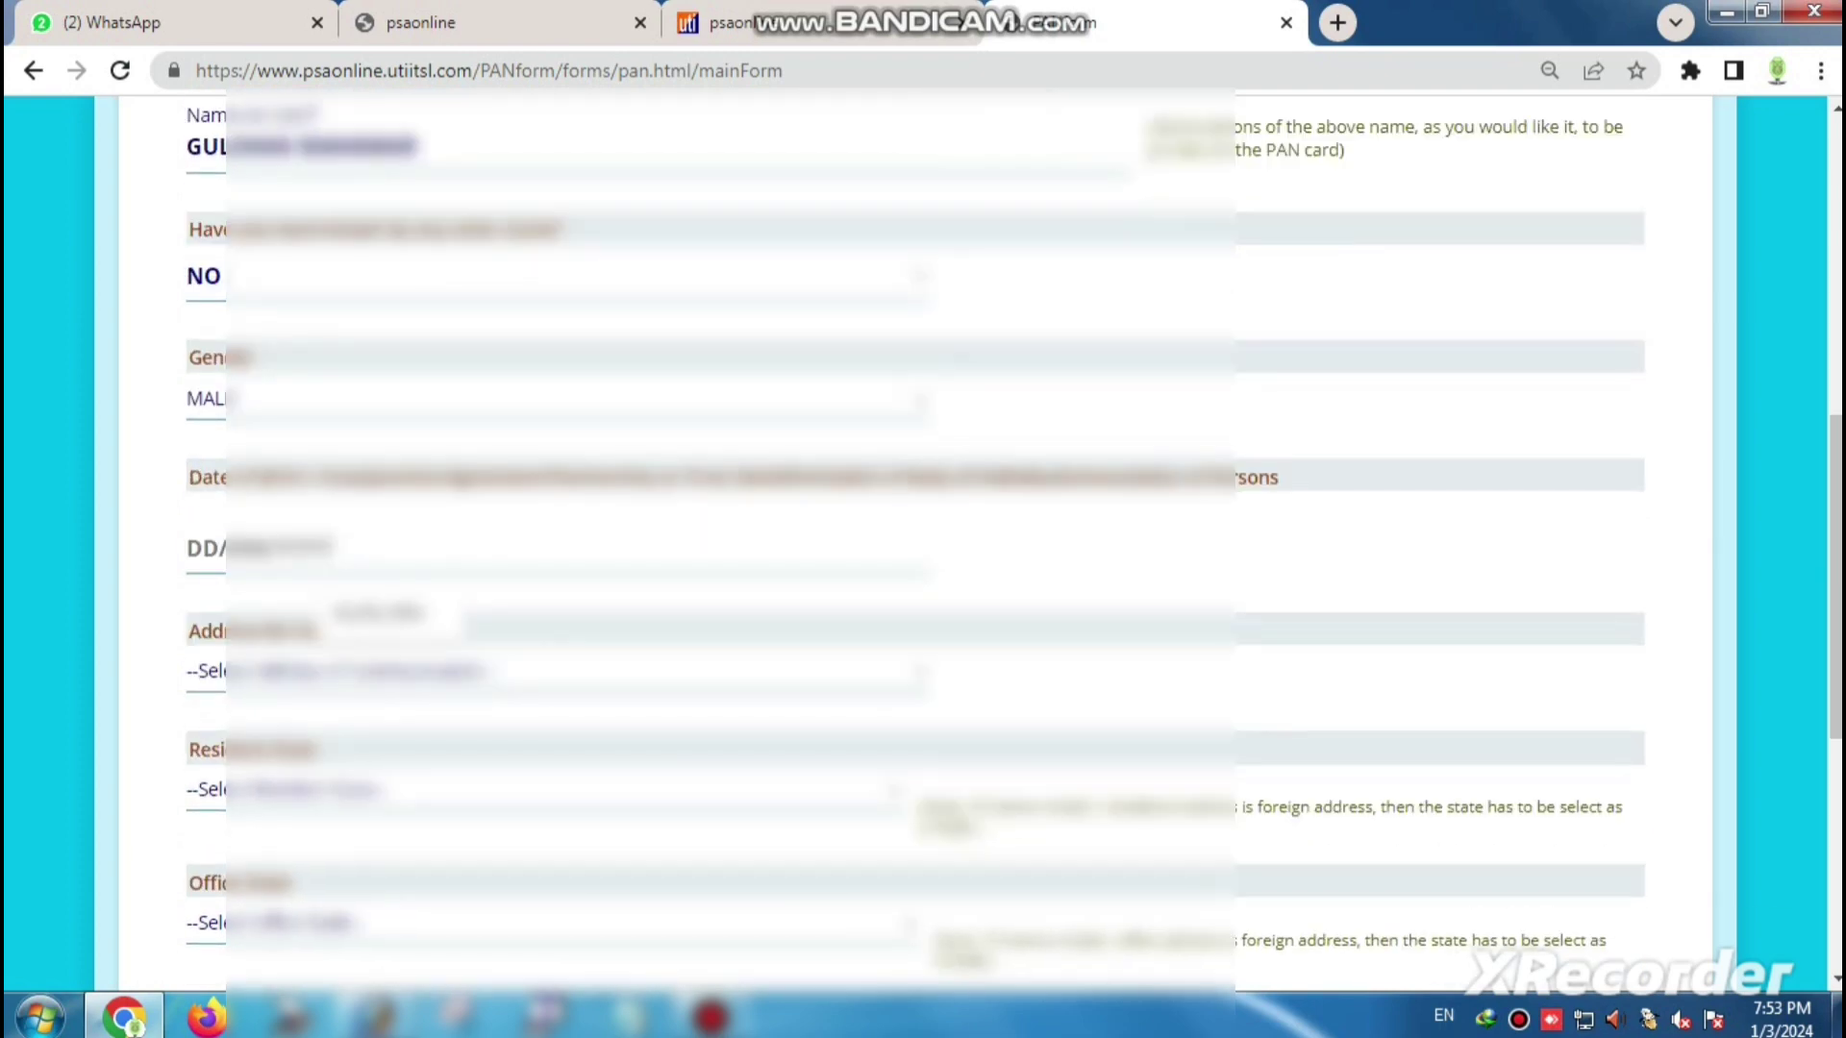
Step: Type the applicant's date of birth into the DD/MM/YYYY field
click(260, 548)
key(Escape)
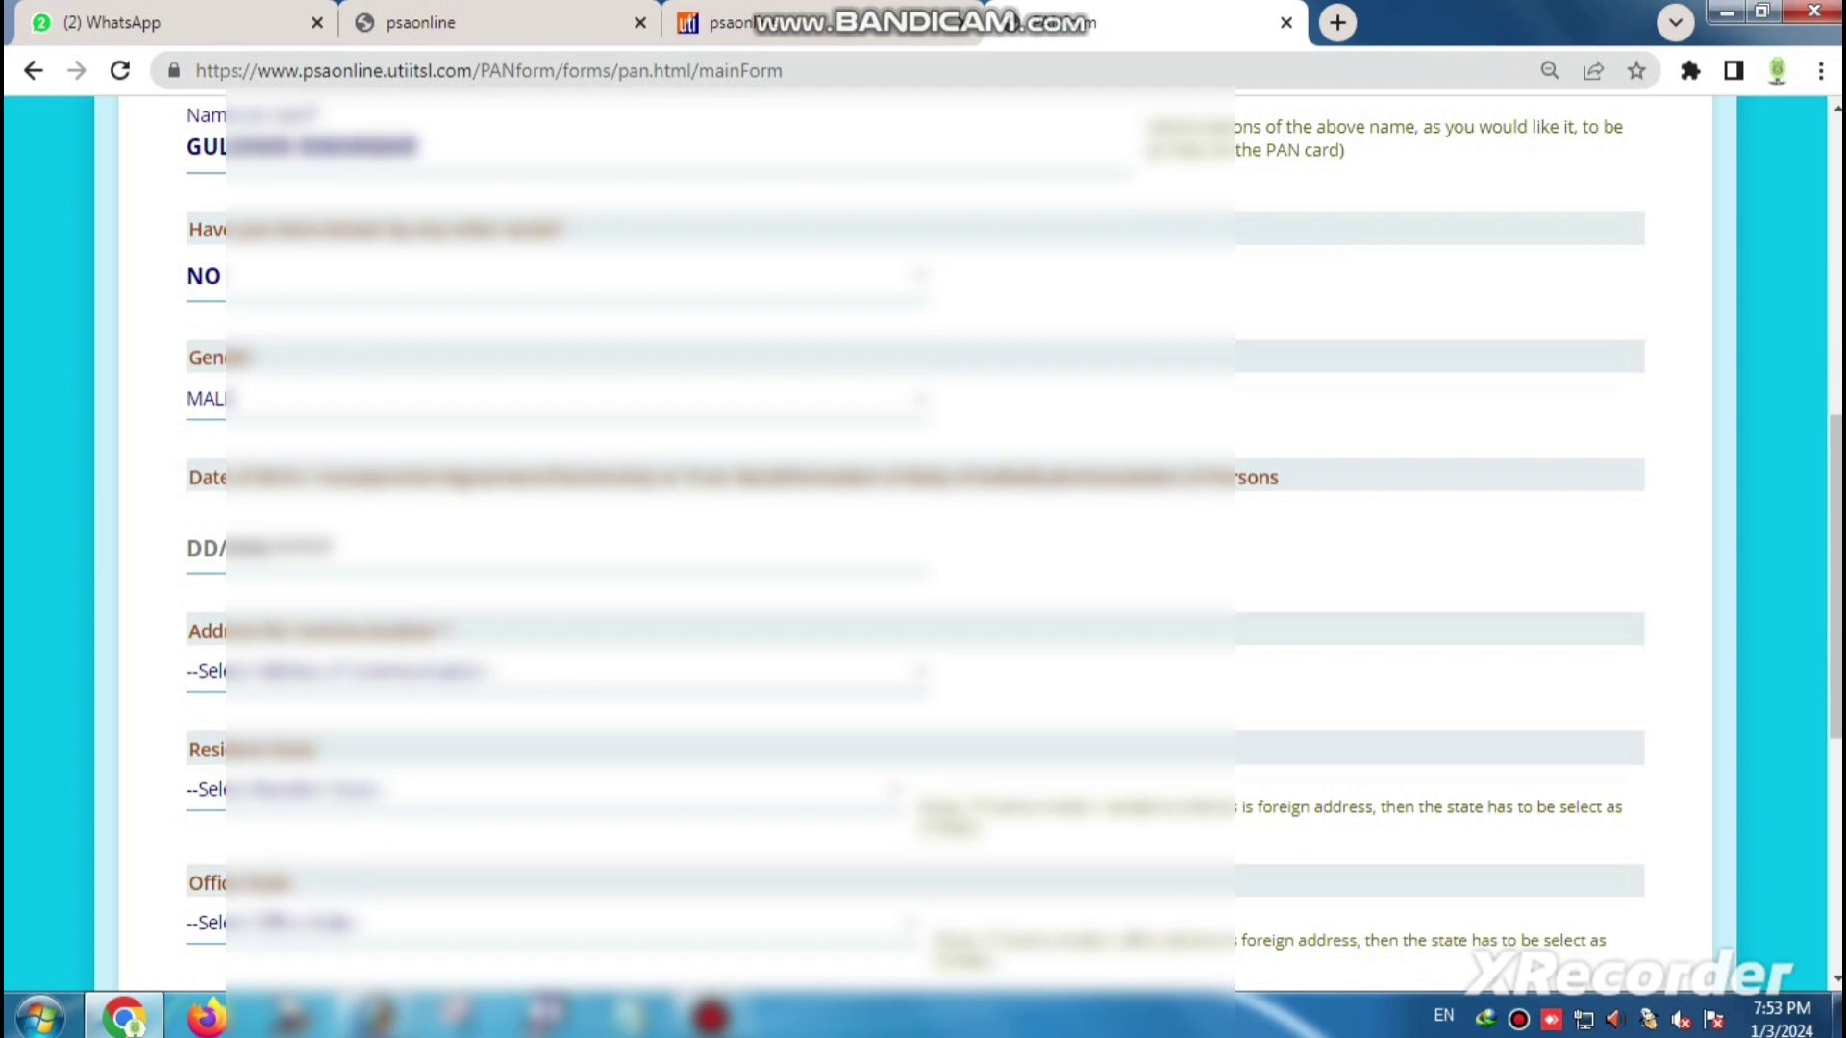
click(259, 546)
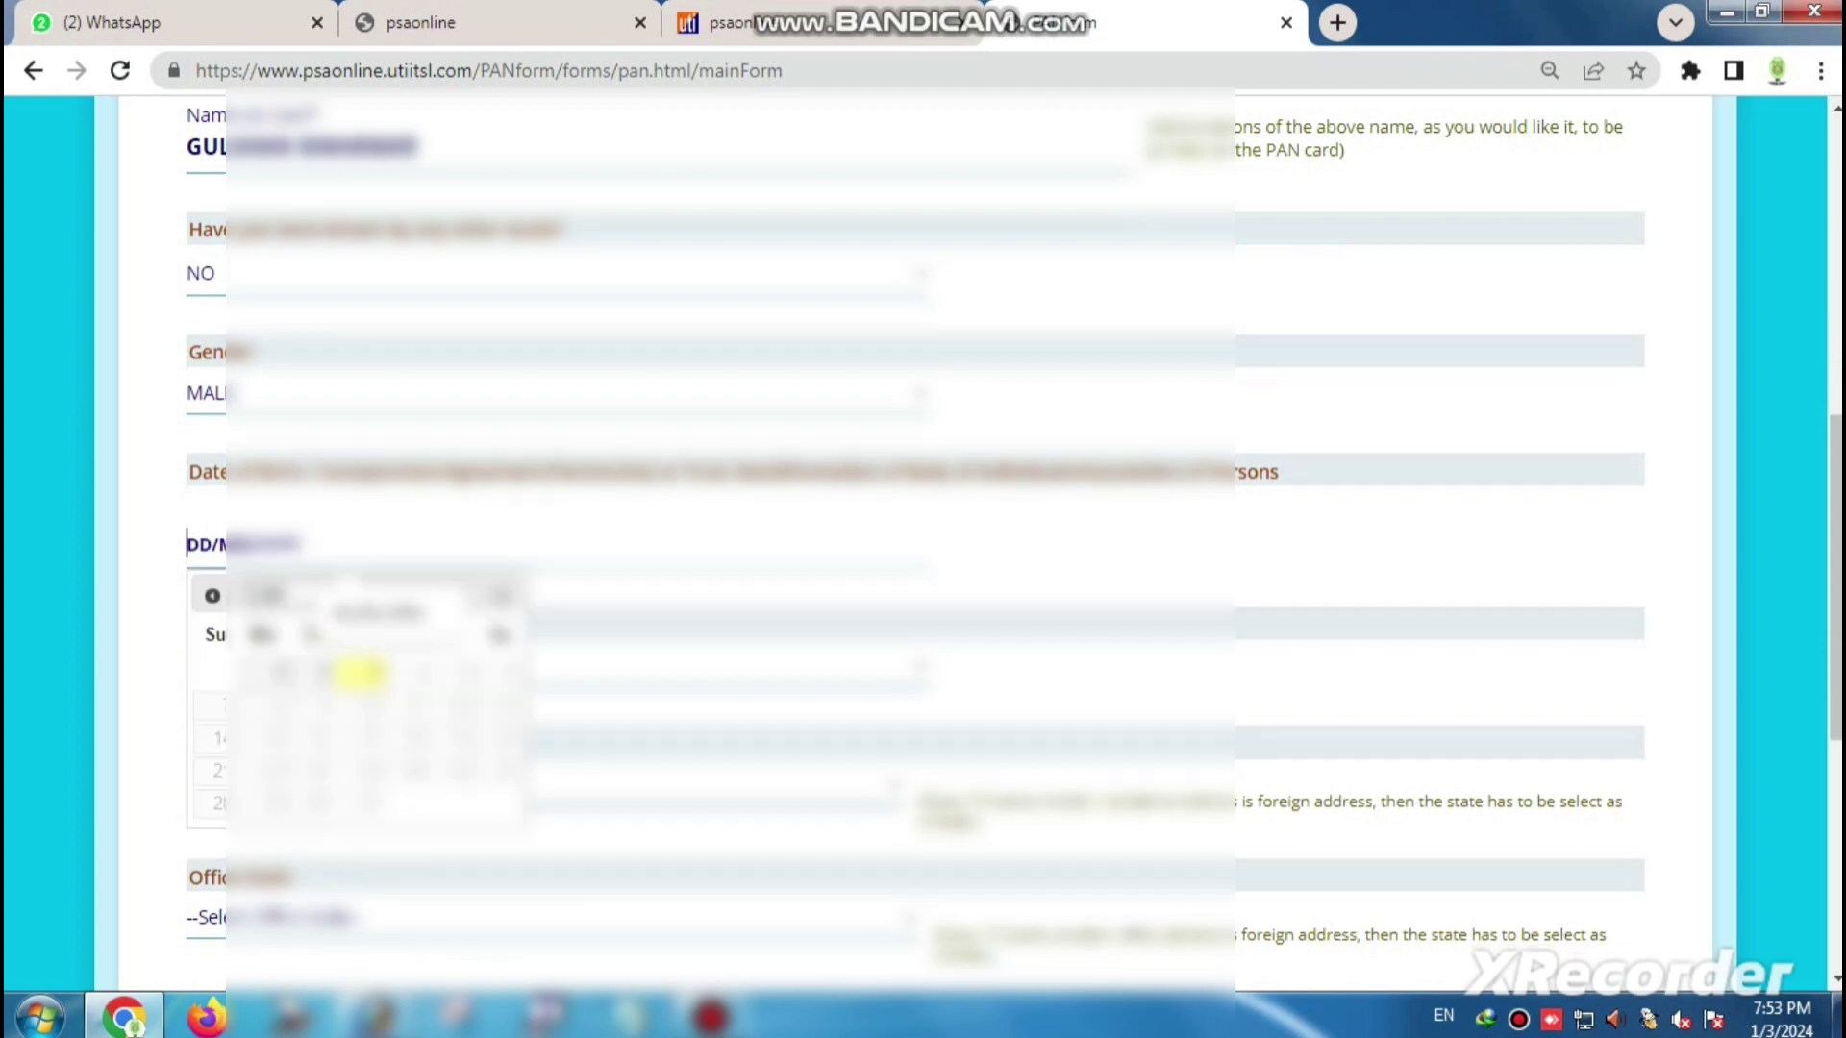
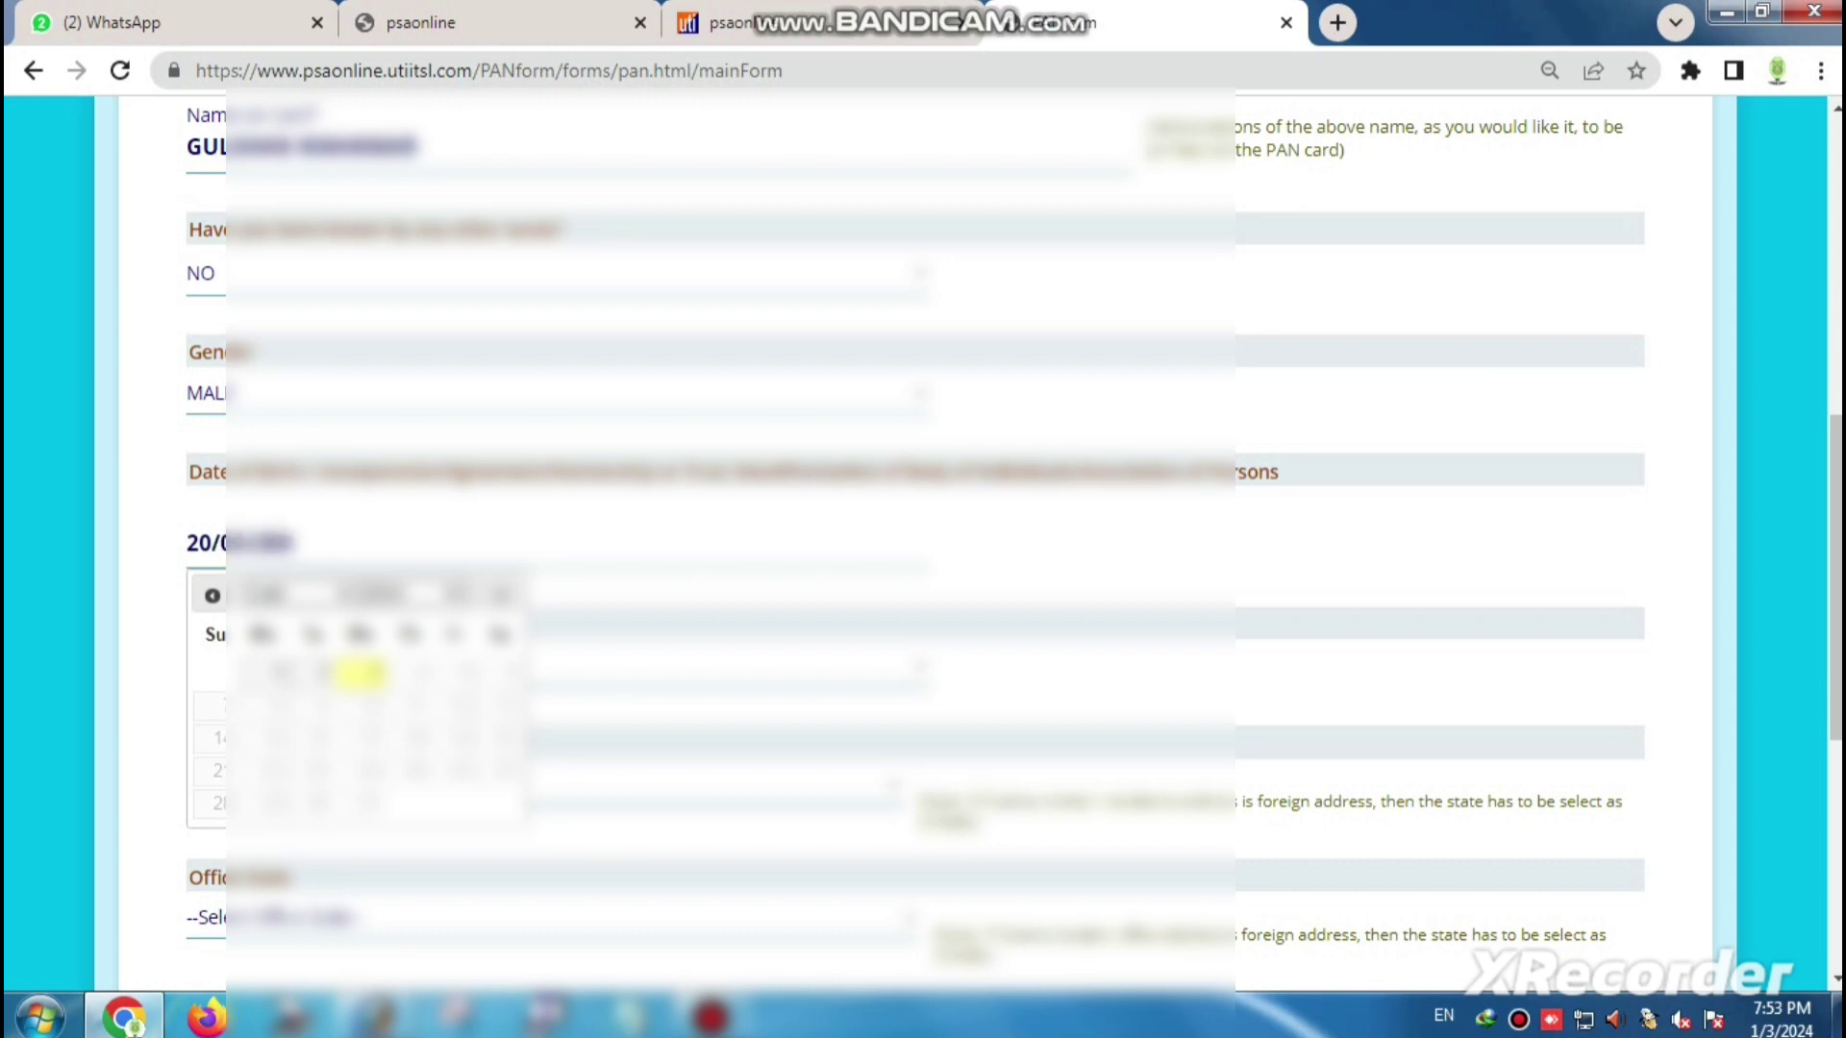
key(Tab)
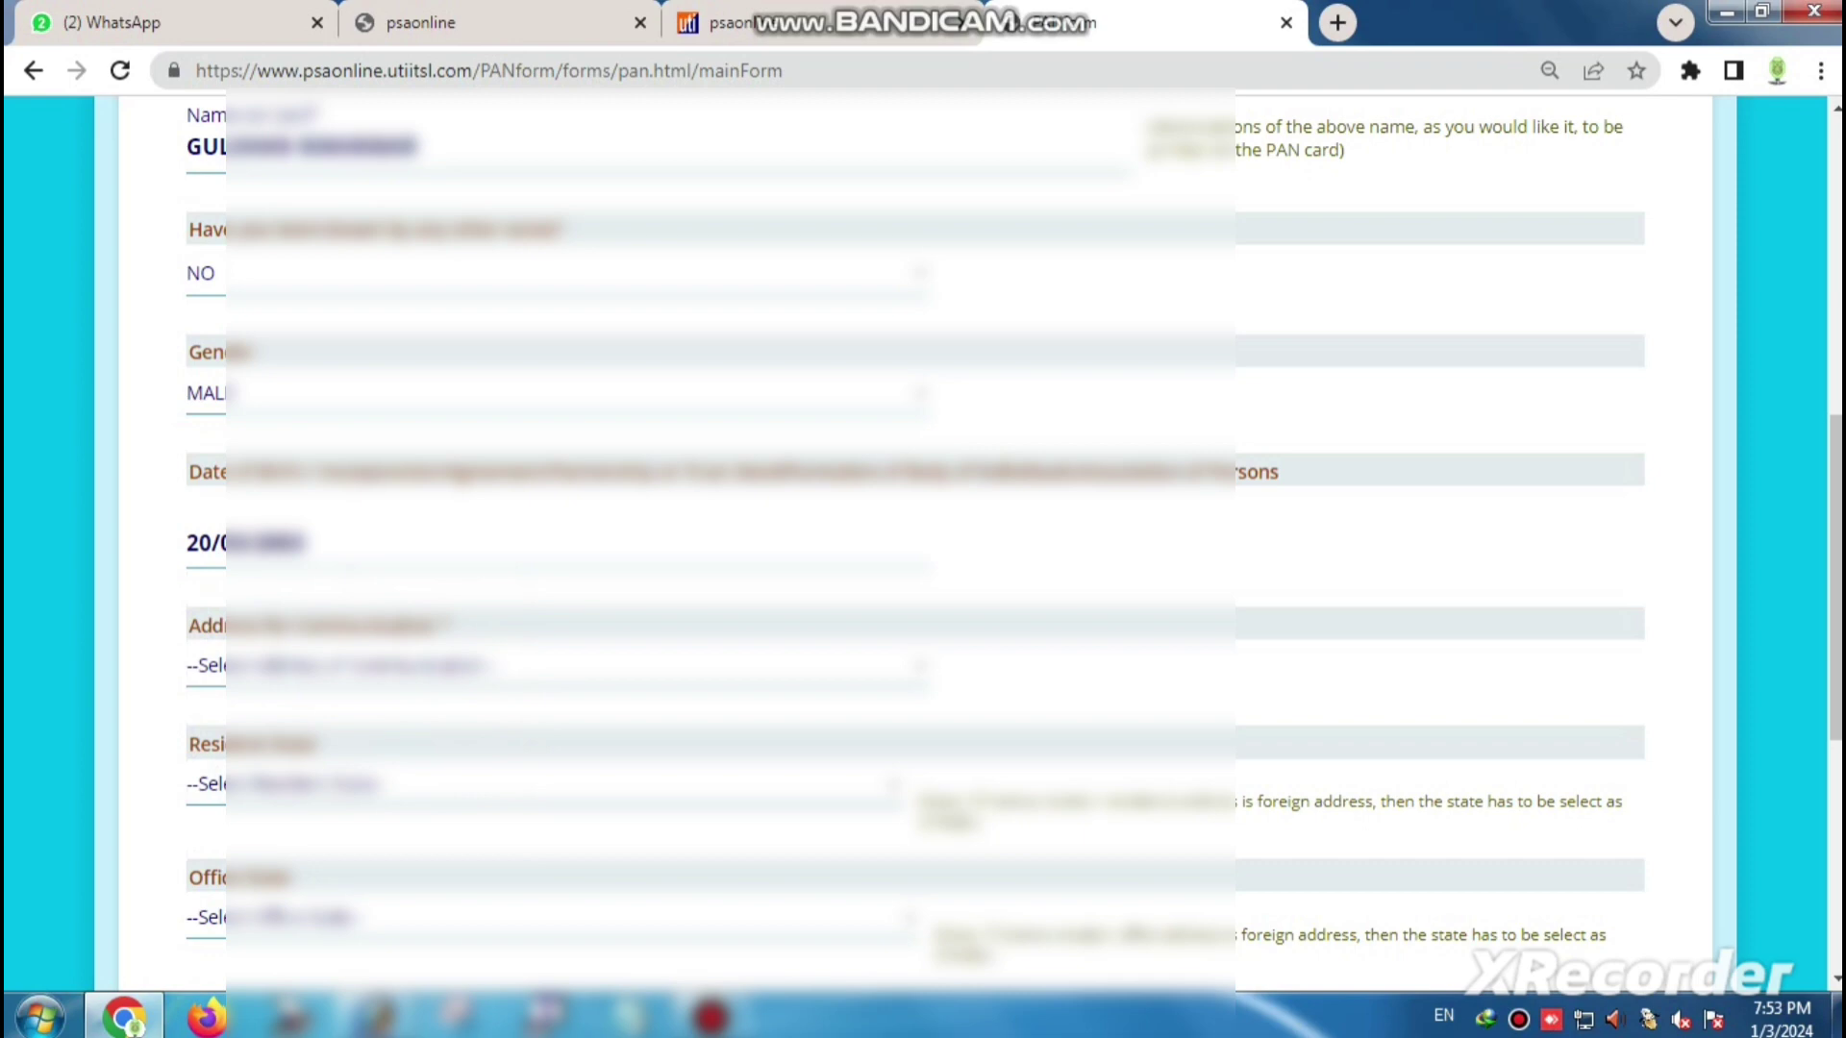
Step: Set the Address for Communication to RESIDENCE
key(alt+Down)
key(Down)
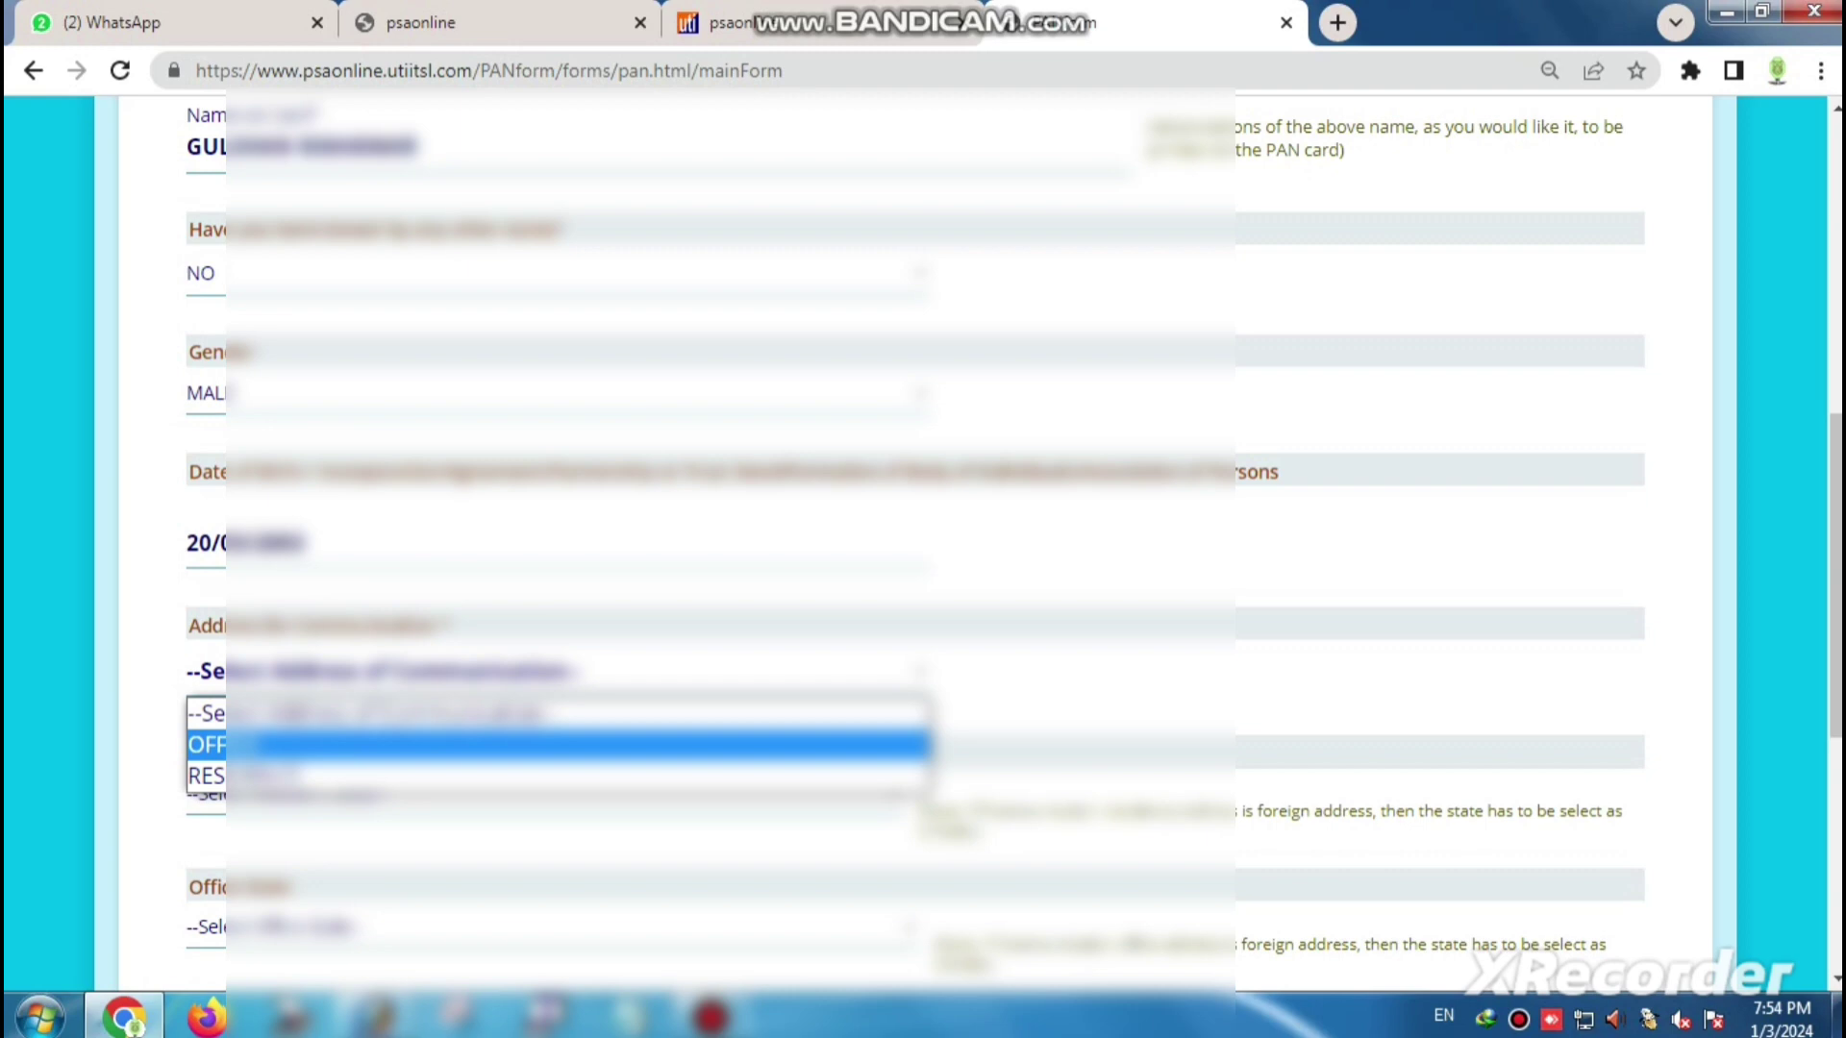
key(Down)
key(Return)
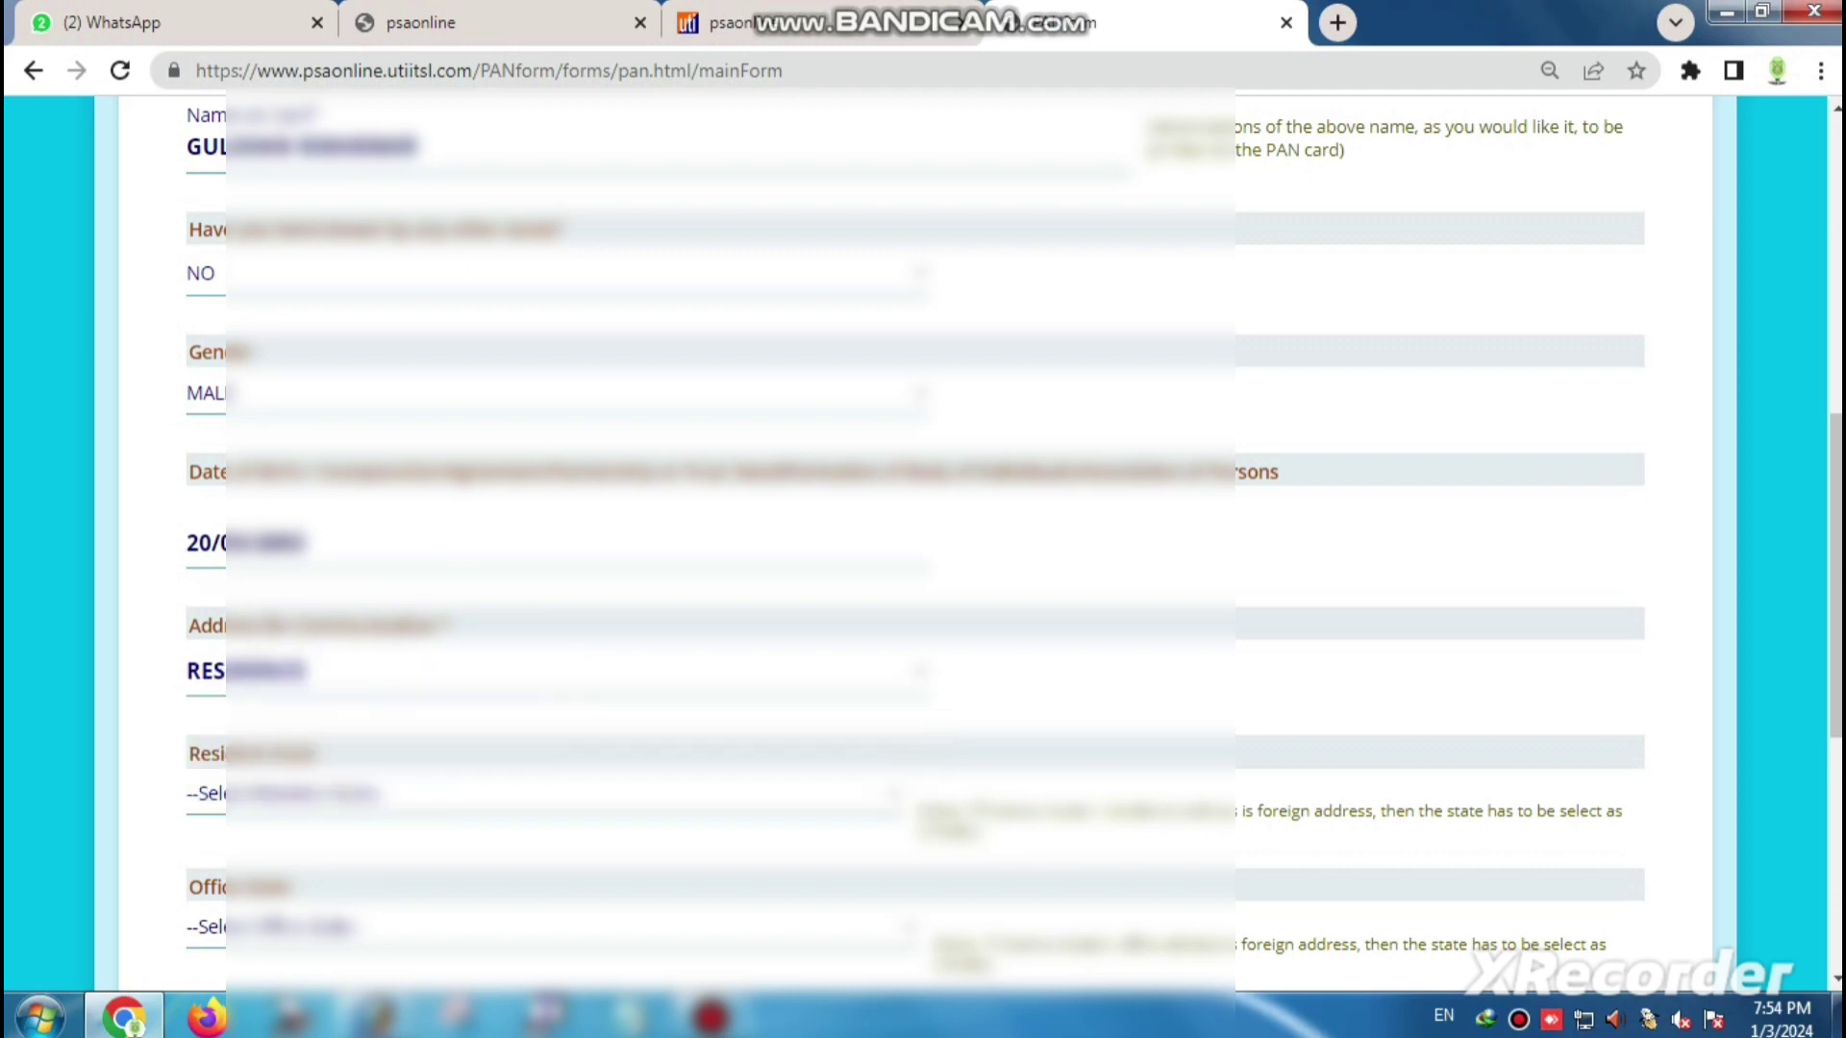
Step: Select RAJASTHAN as the residence state
scroll(923, 538, down, 1)
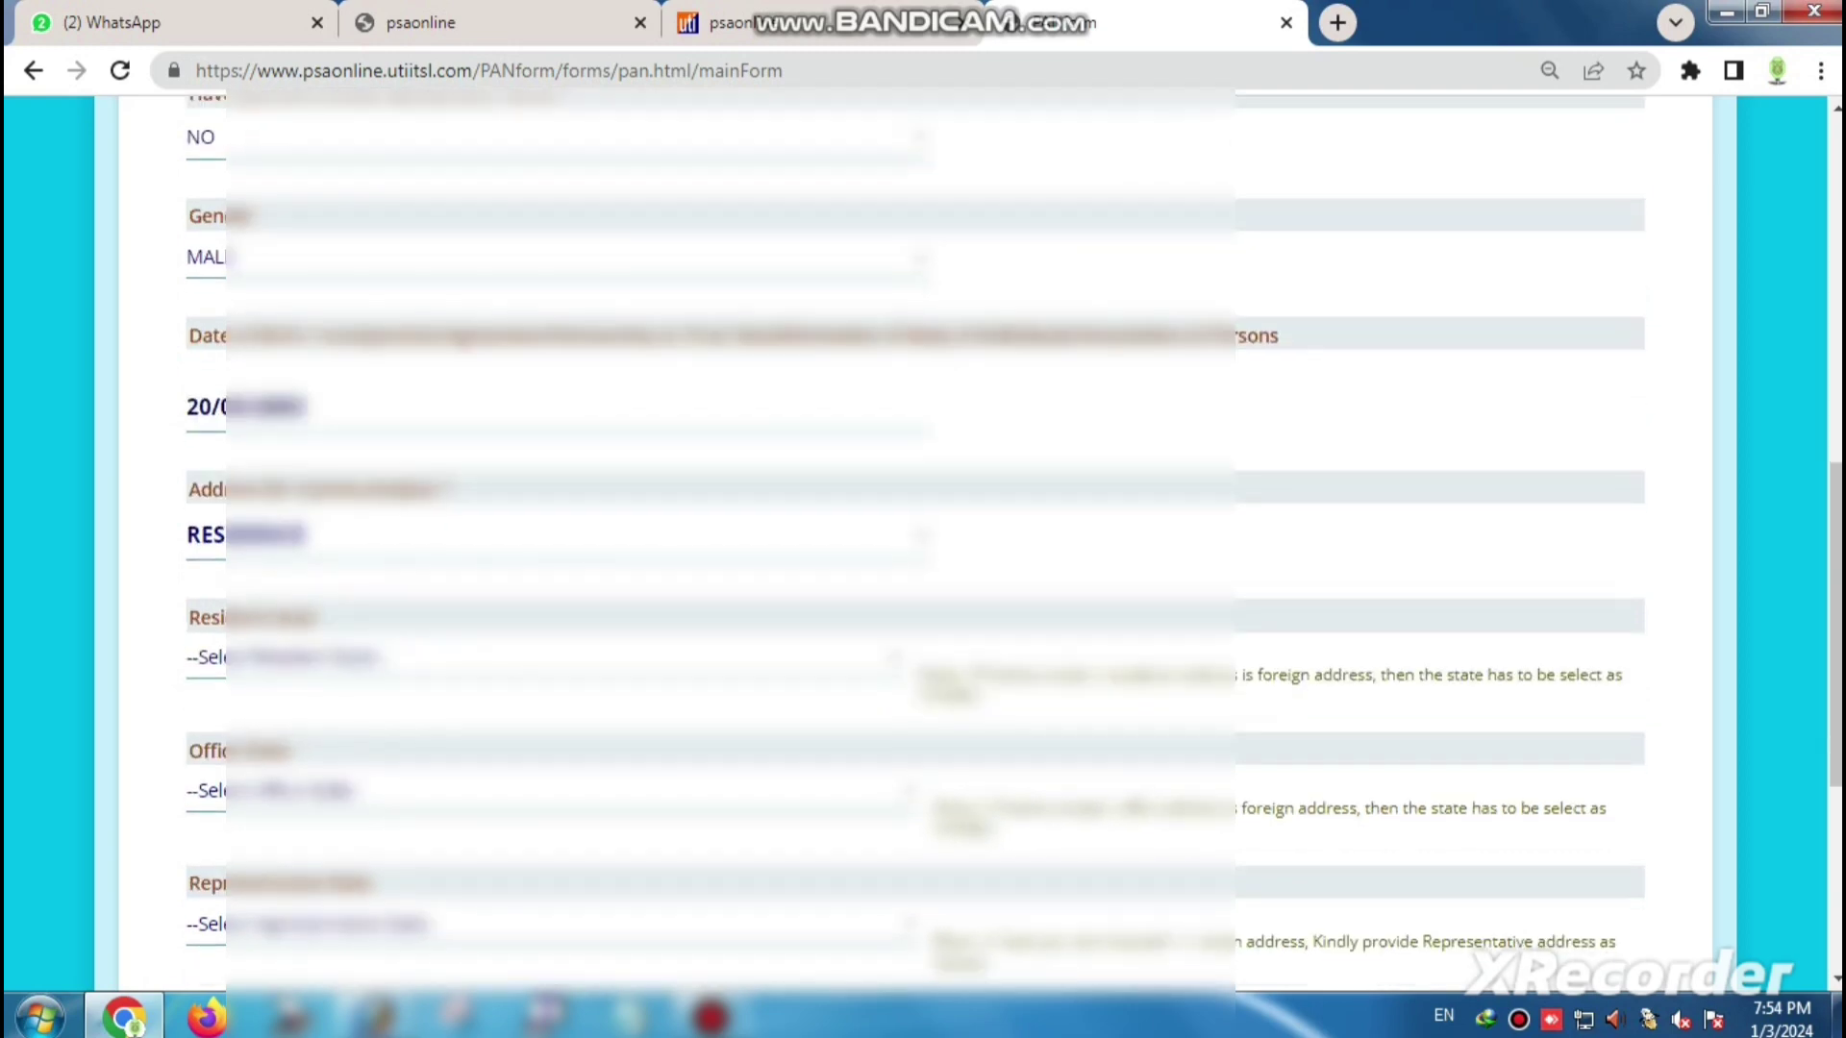
key(Tab)
key(alt+Down)
key(r)
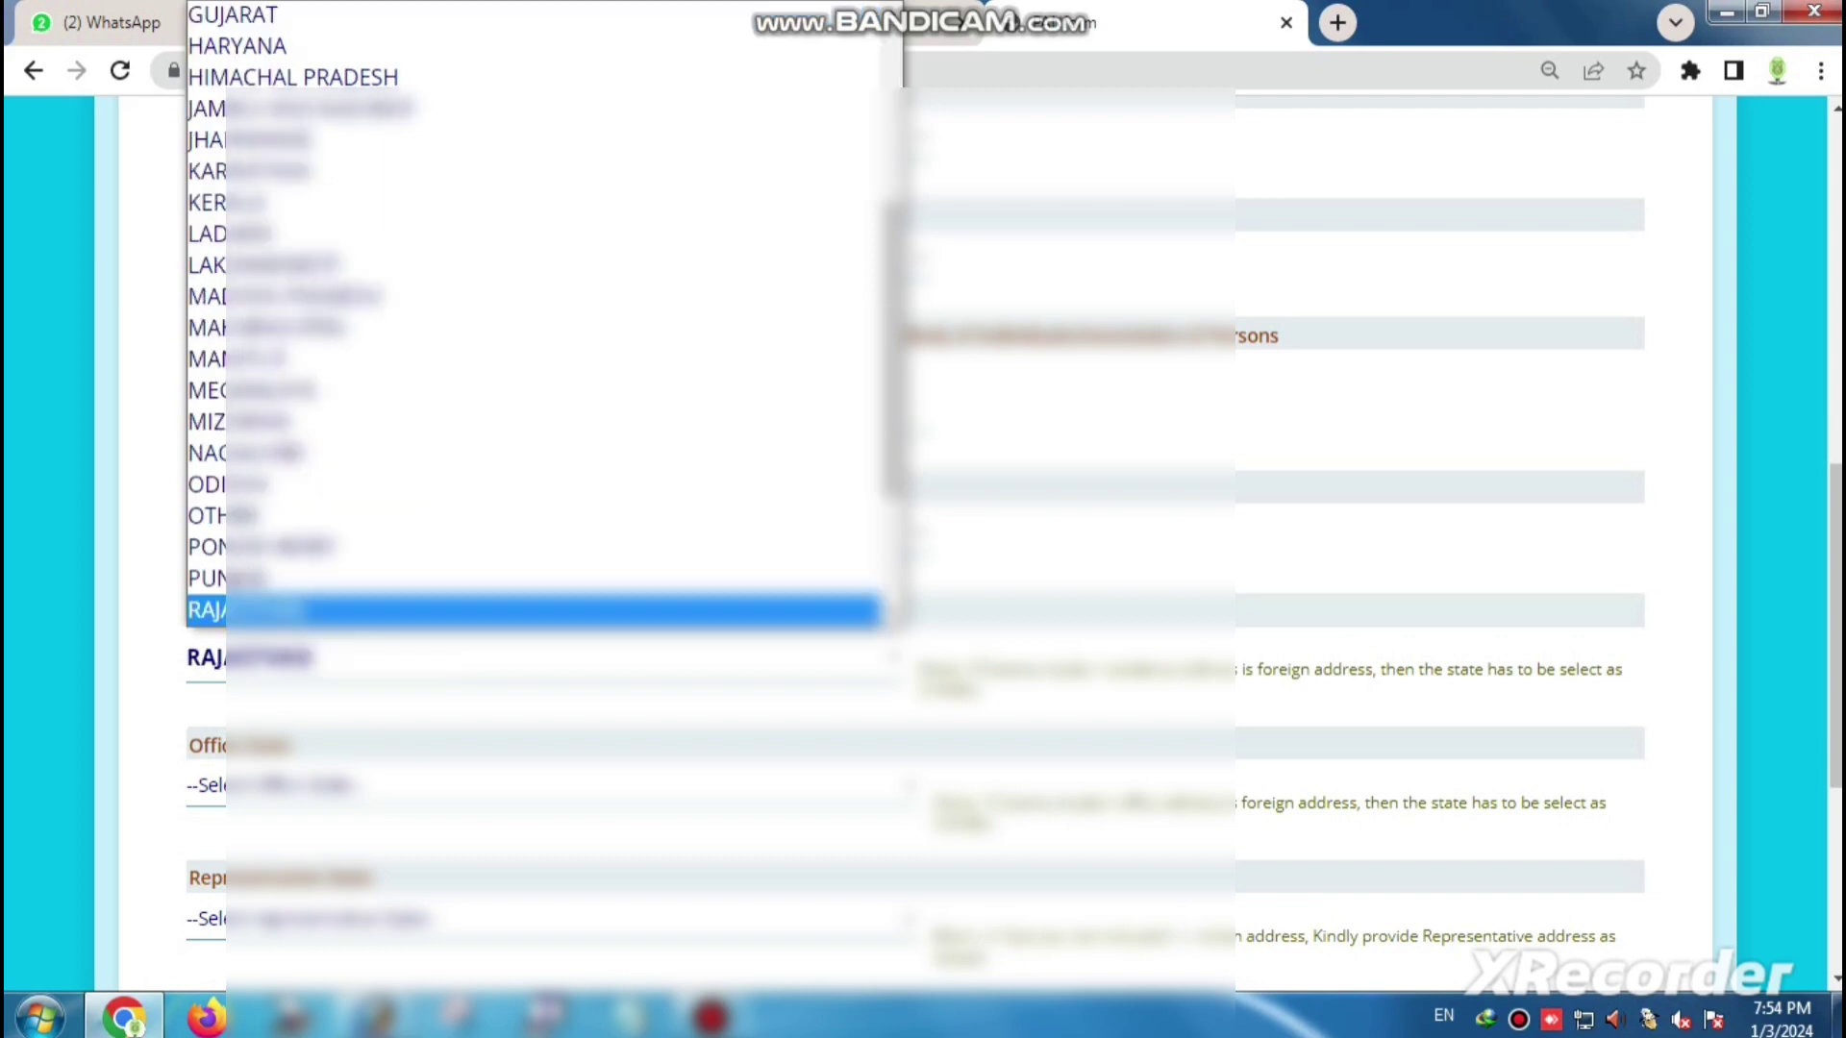
key(Return)
scroll(1014, 554, down, 2)
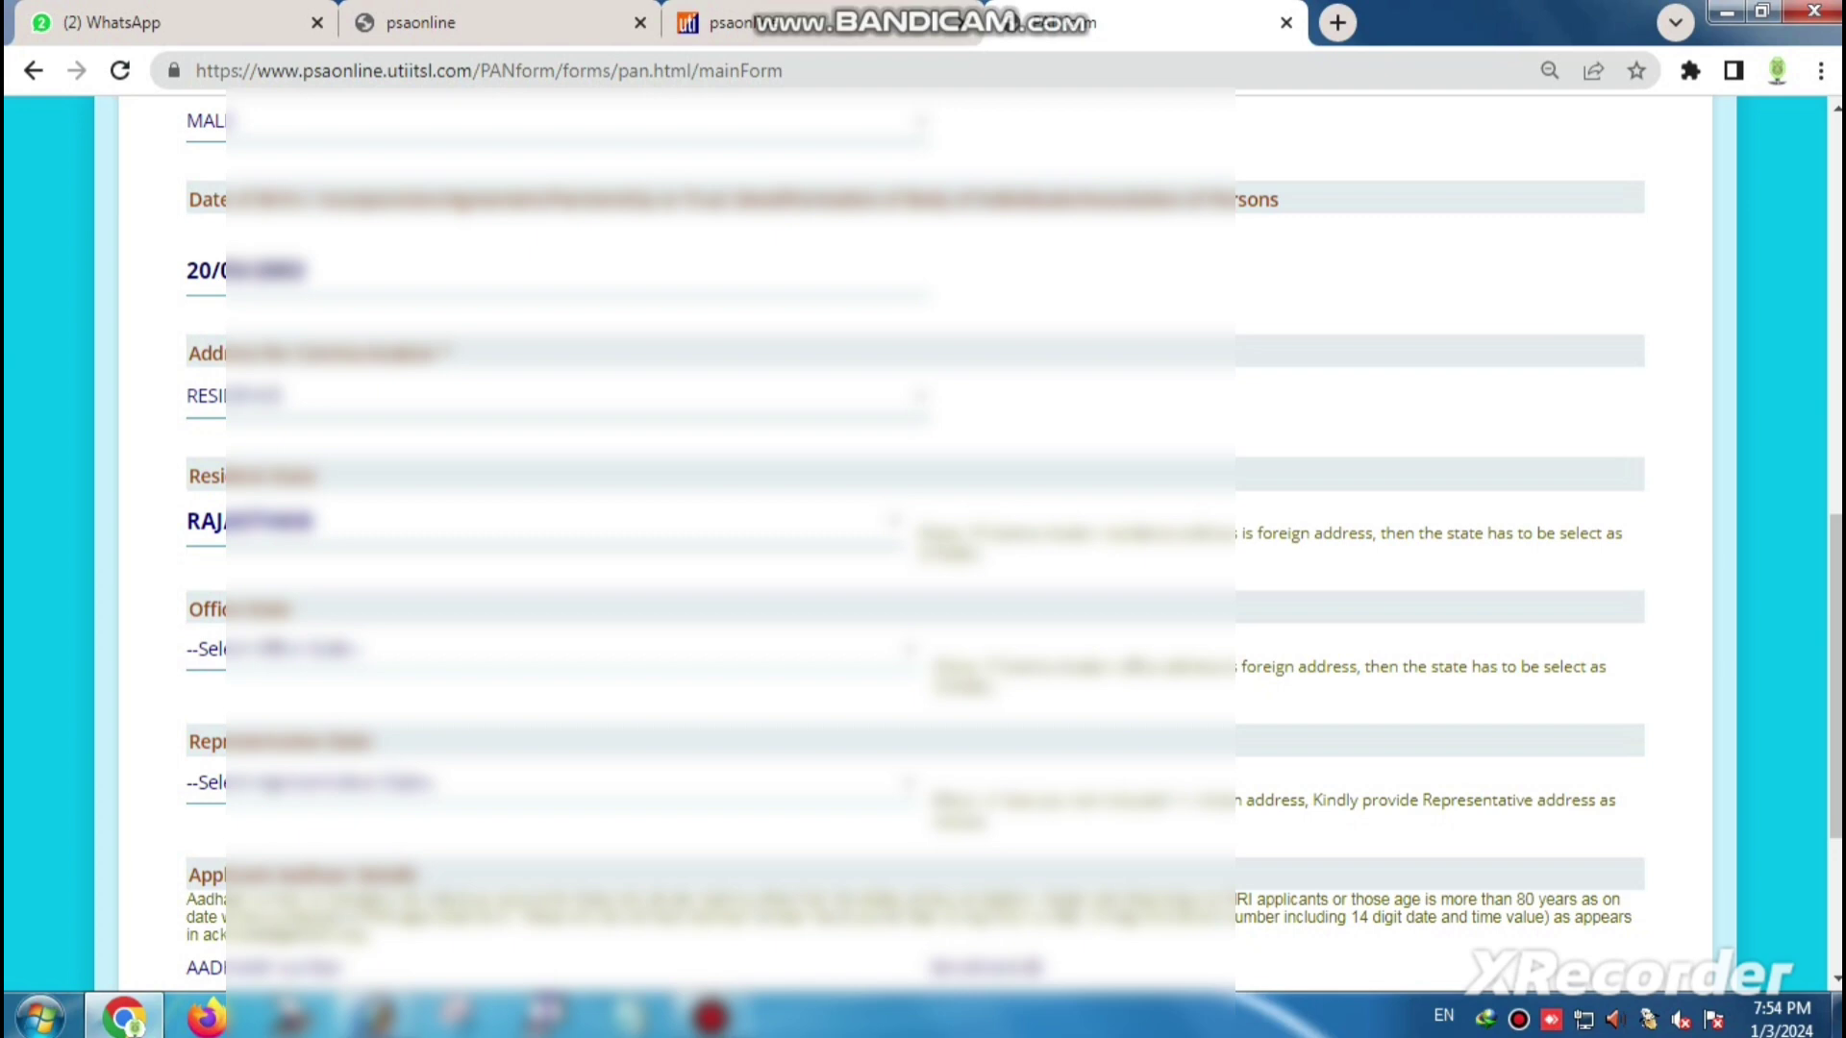
scroll(1014, 537, down, 3)
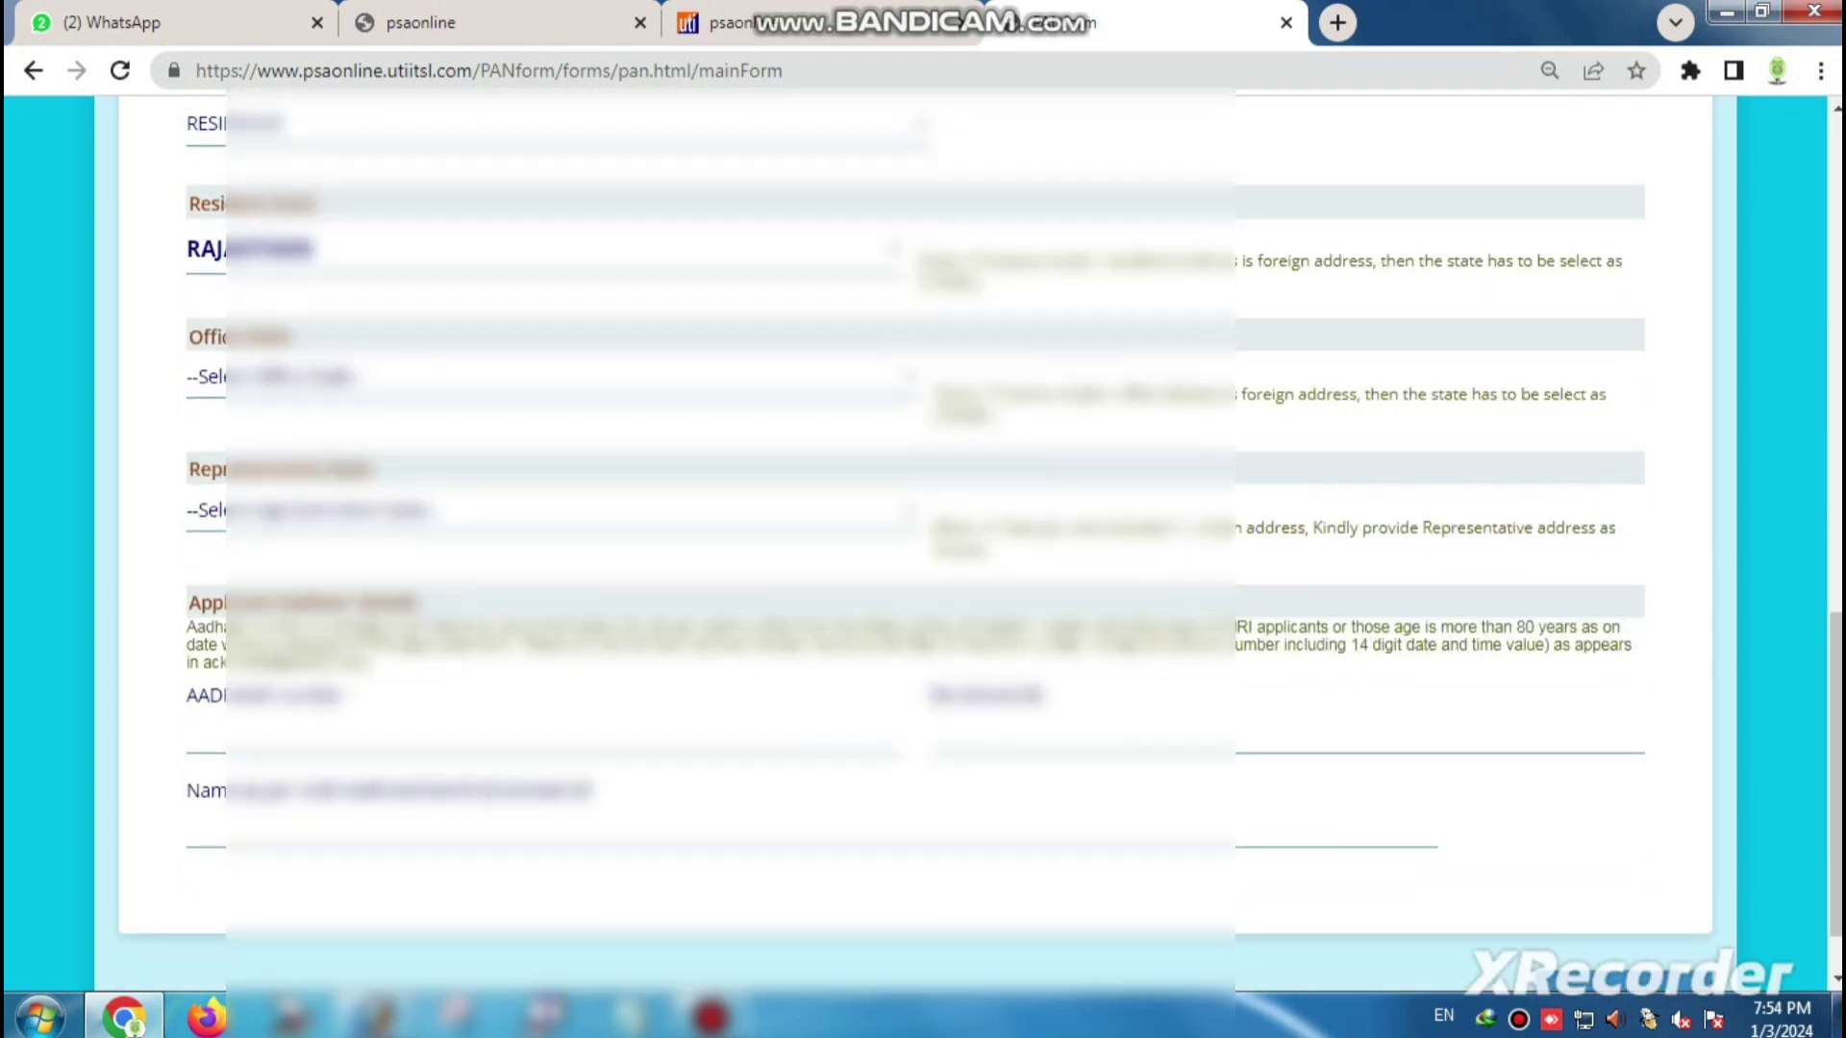
Step: Enter the applicant's Aadhaar number and confirm it in the re-entry popup
click(189, 728)
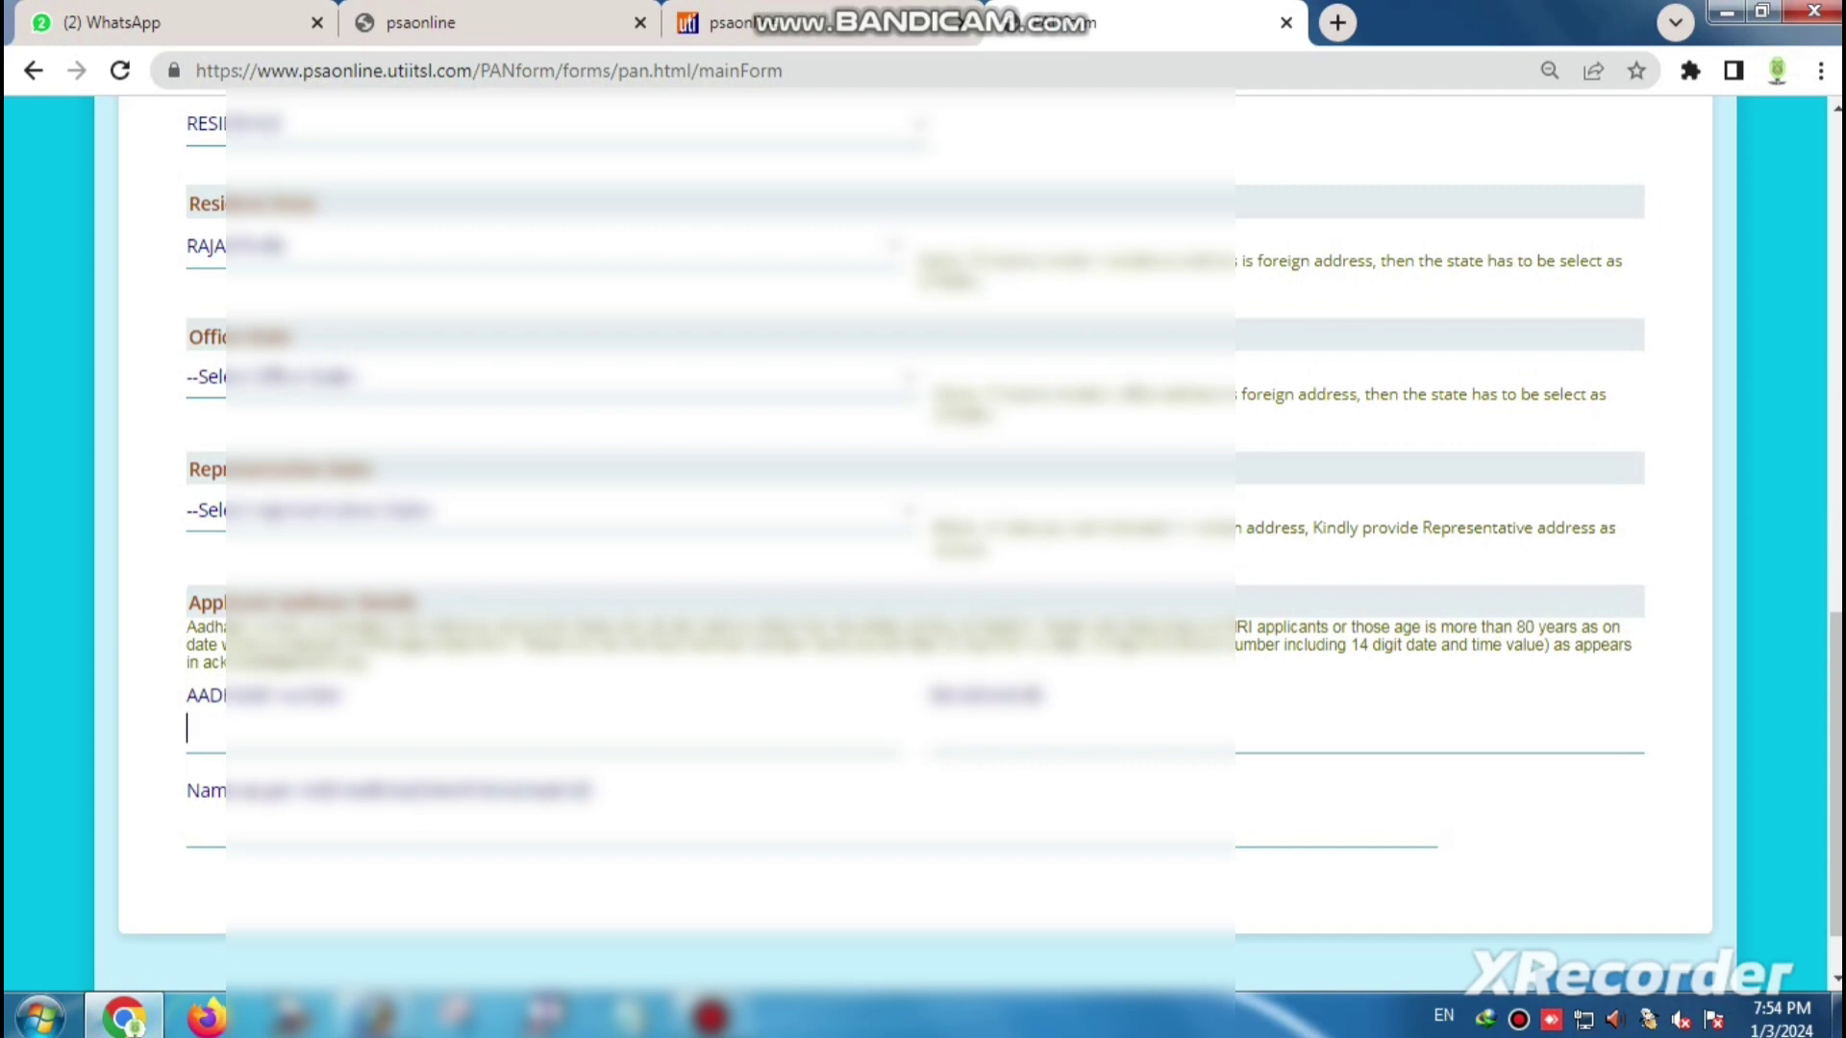
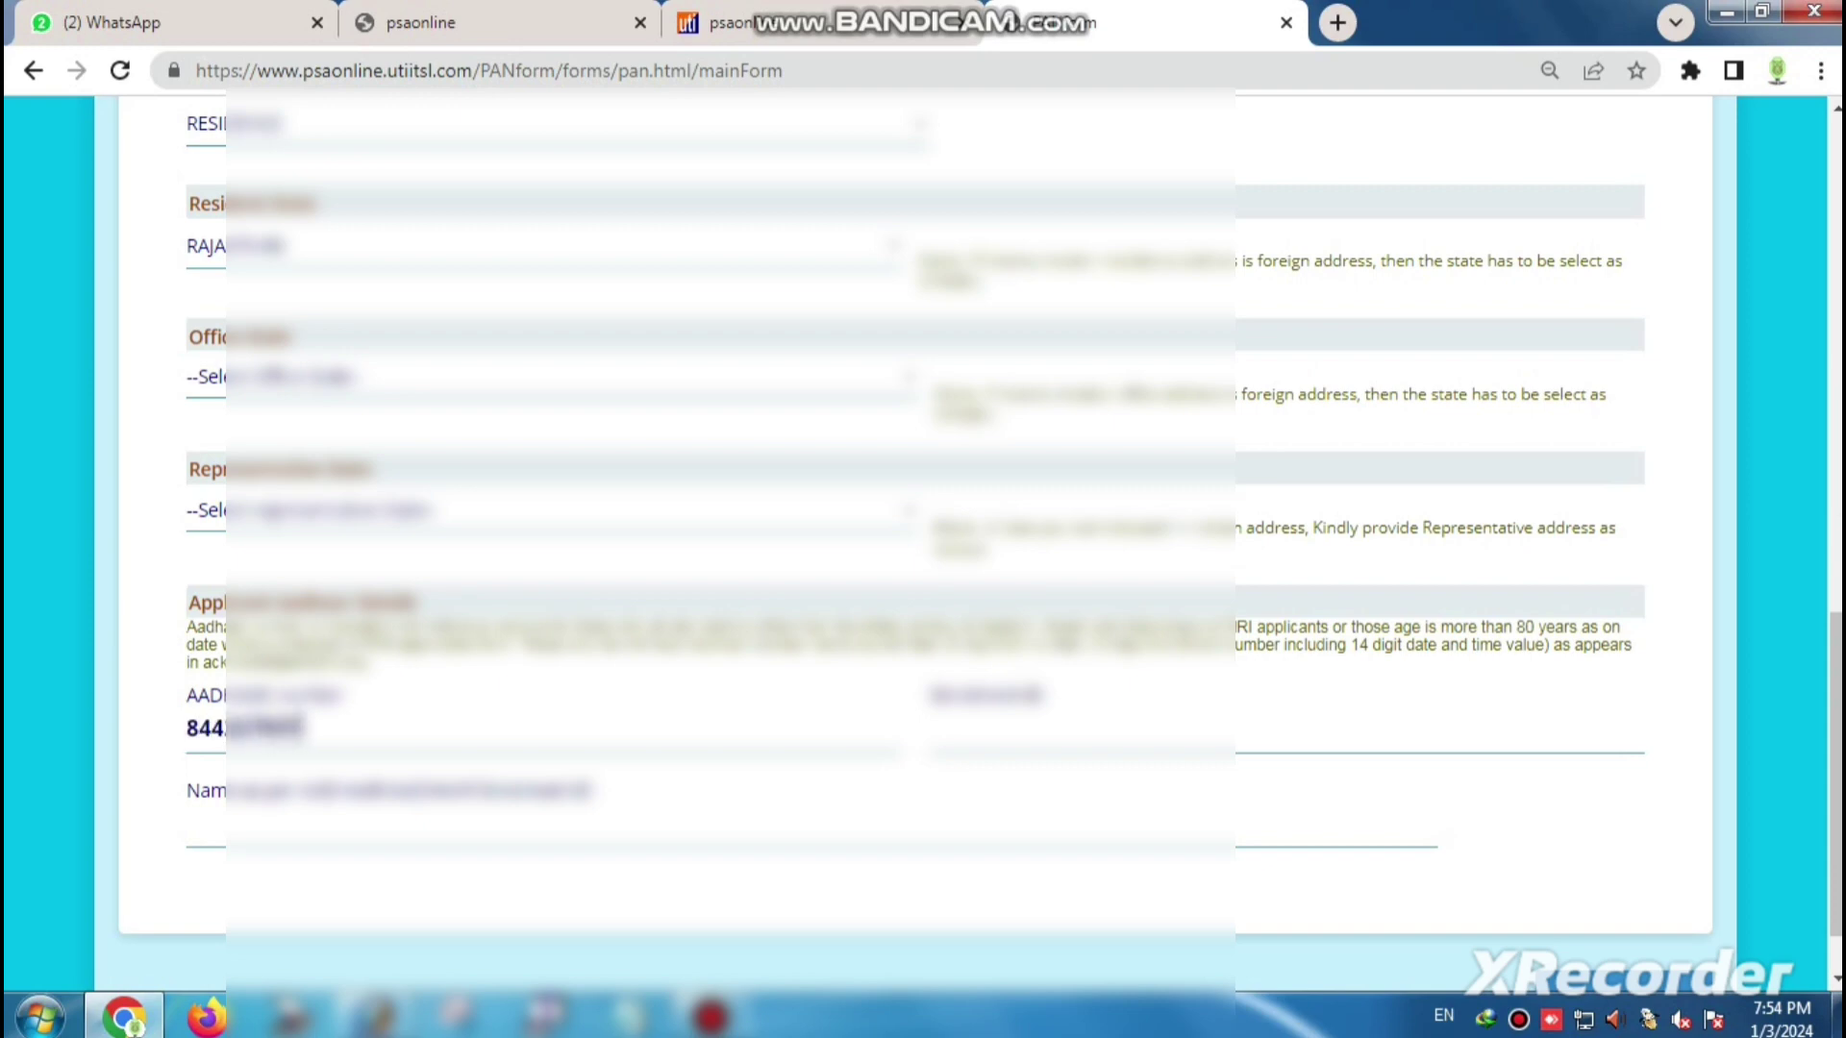
key(Tab)
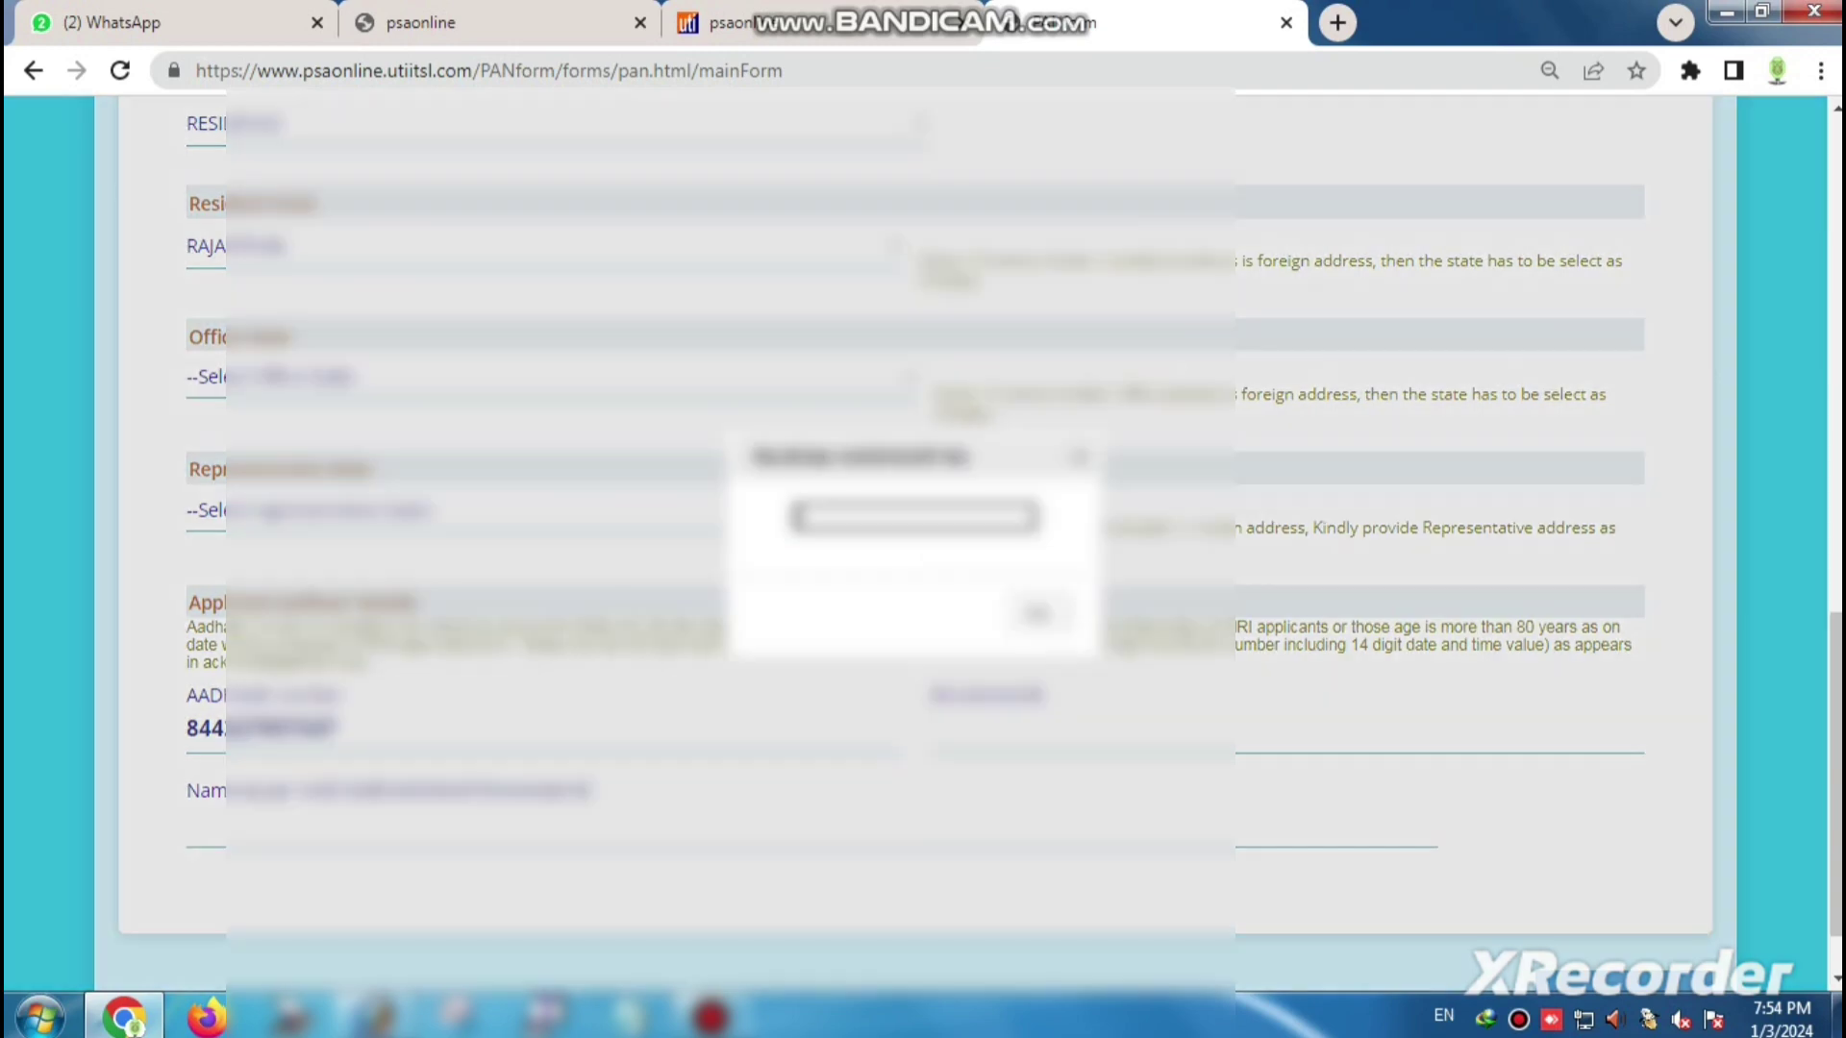
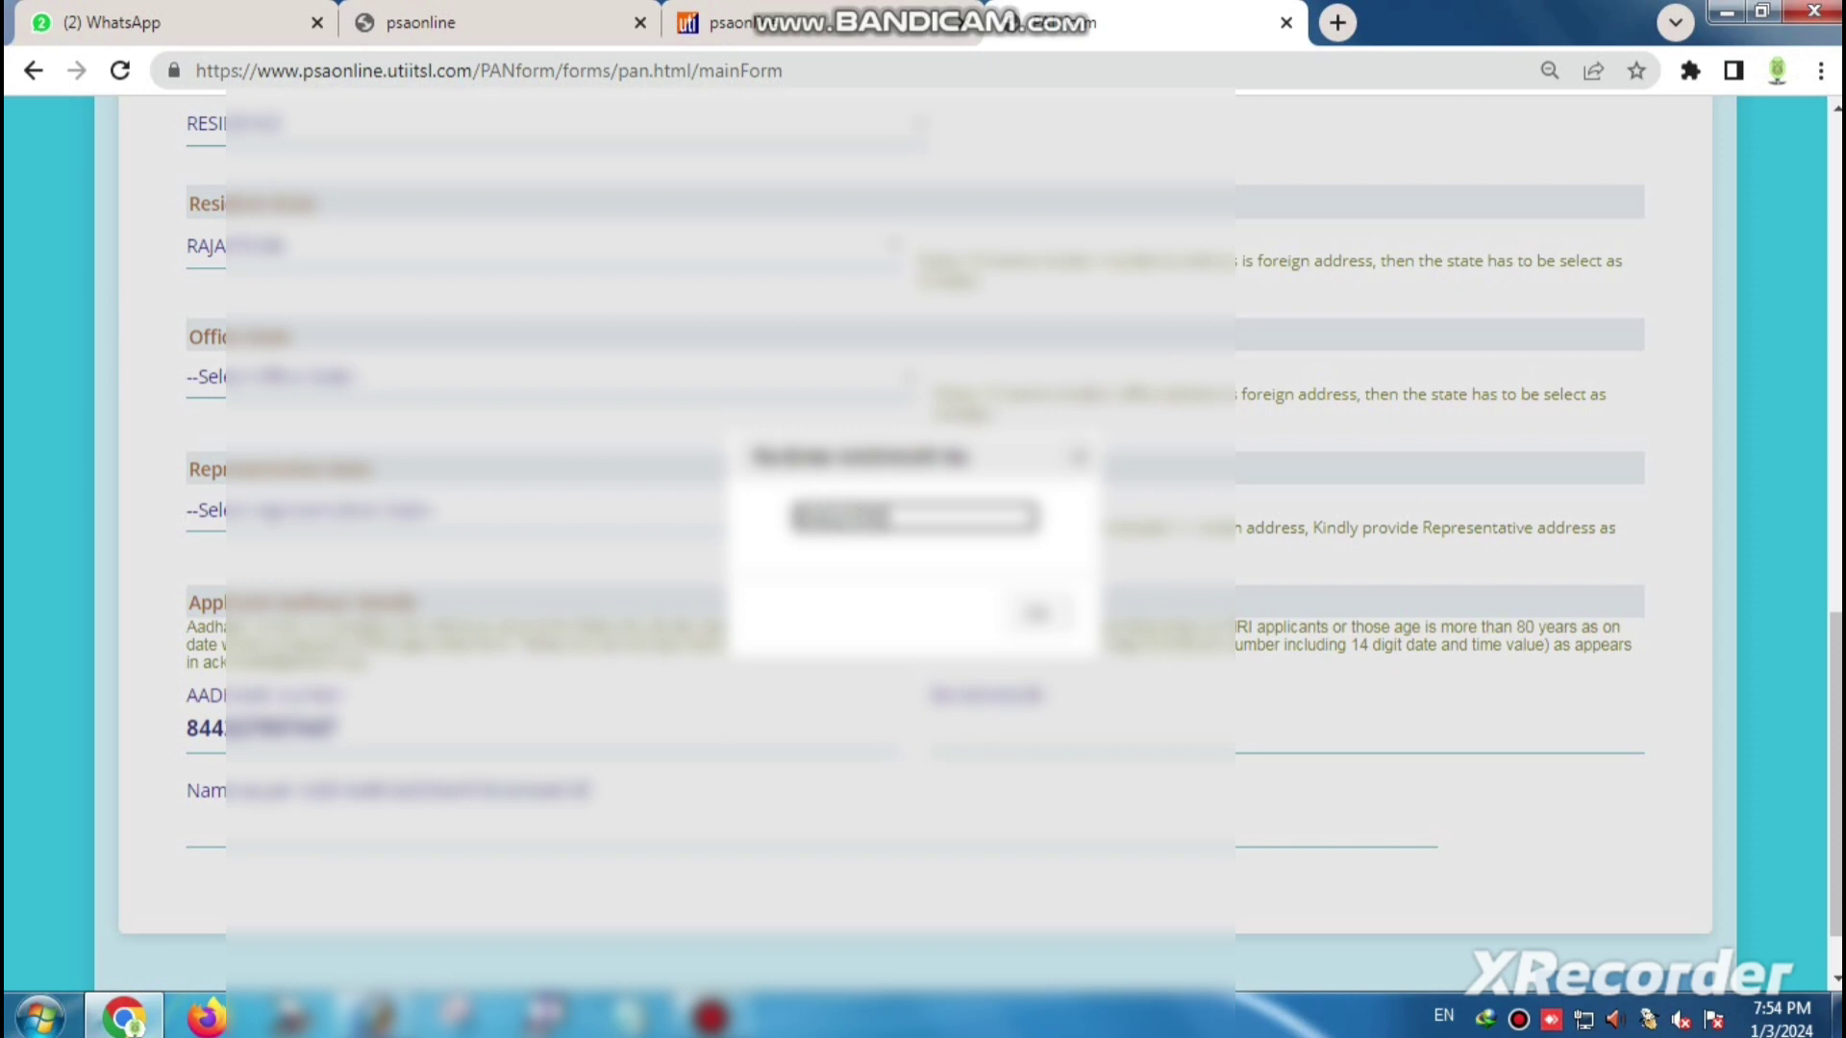
key(Return)
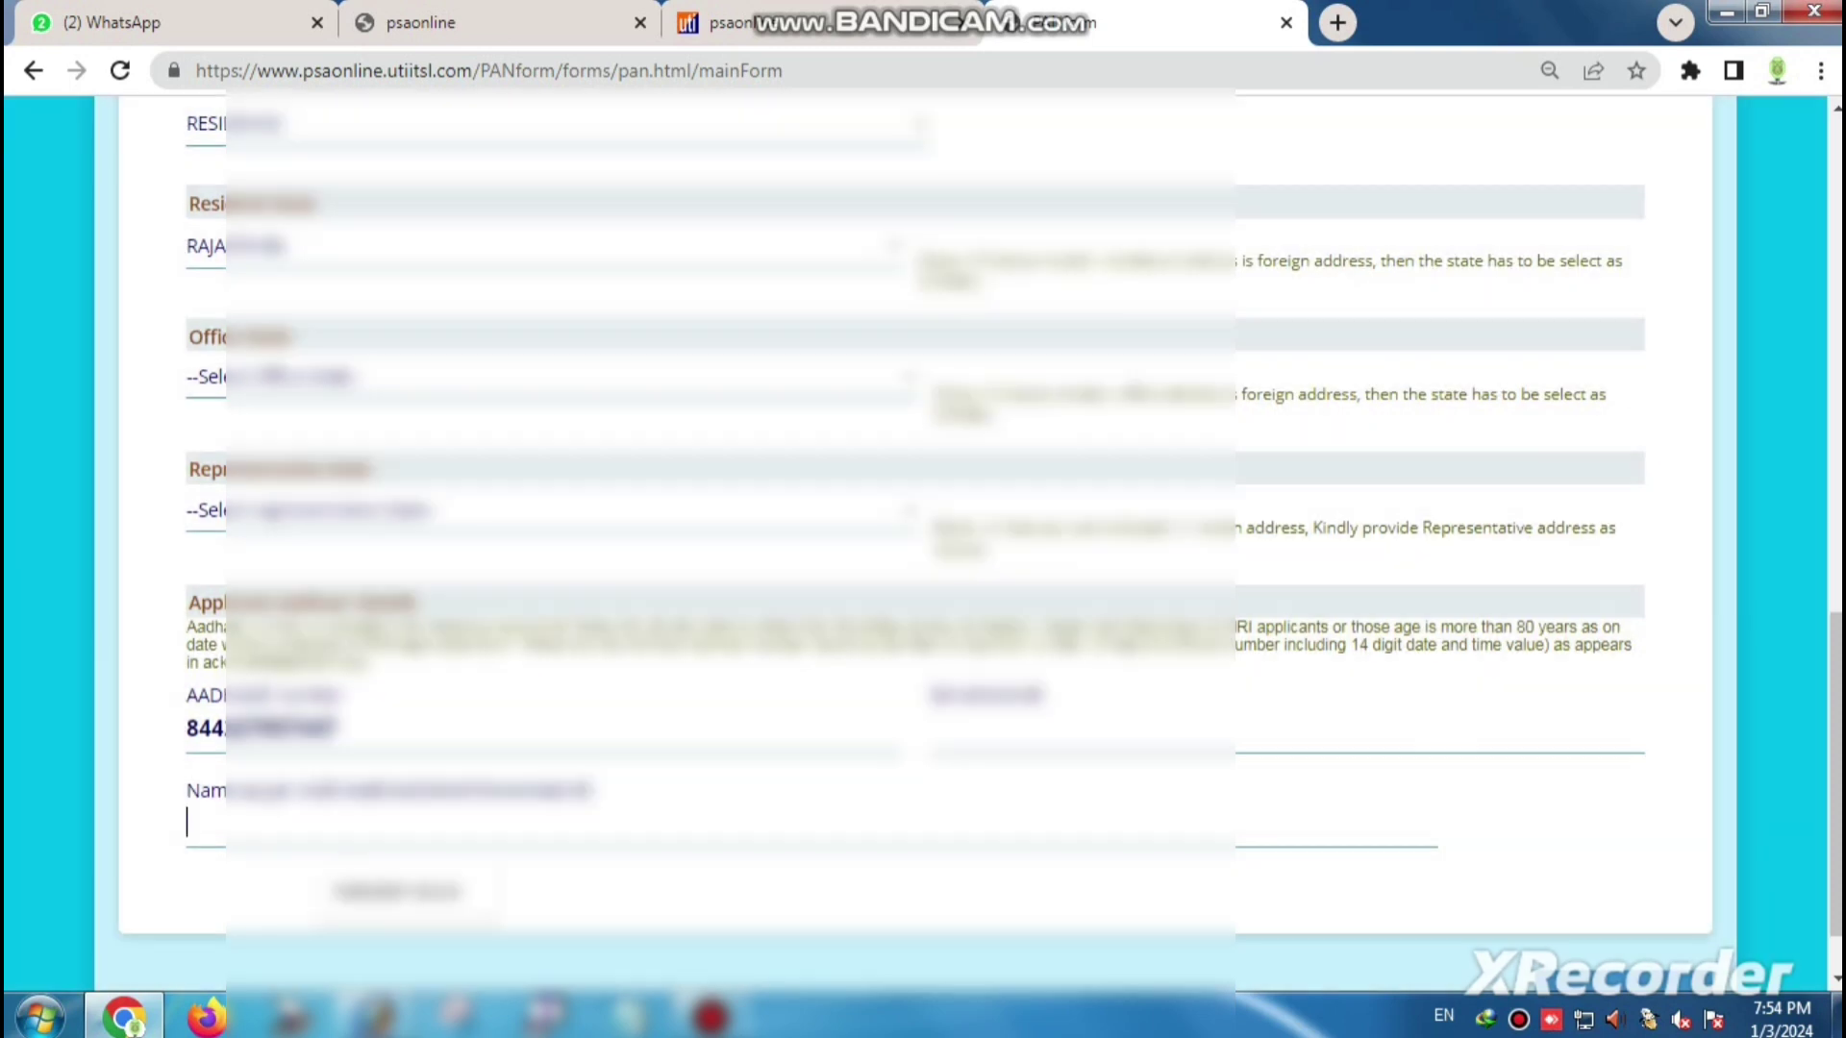
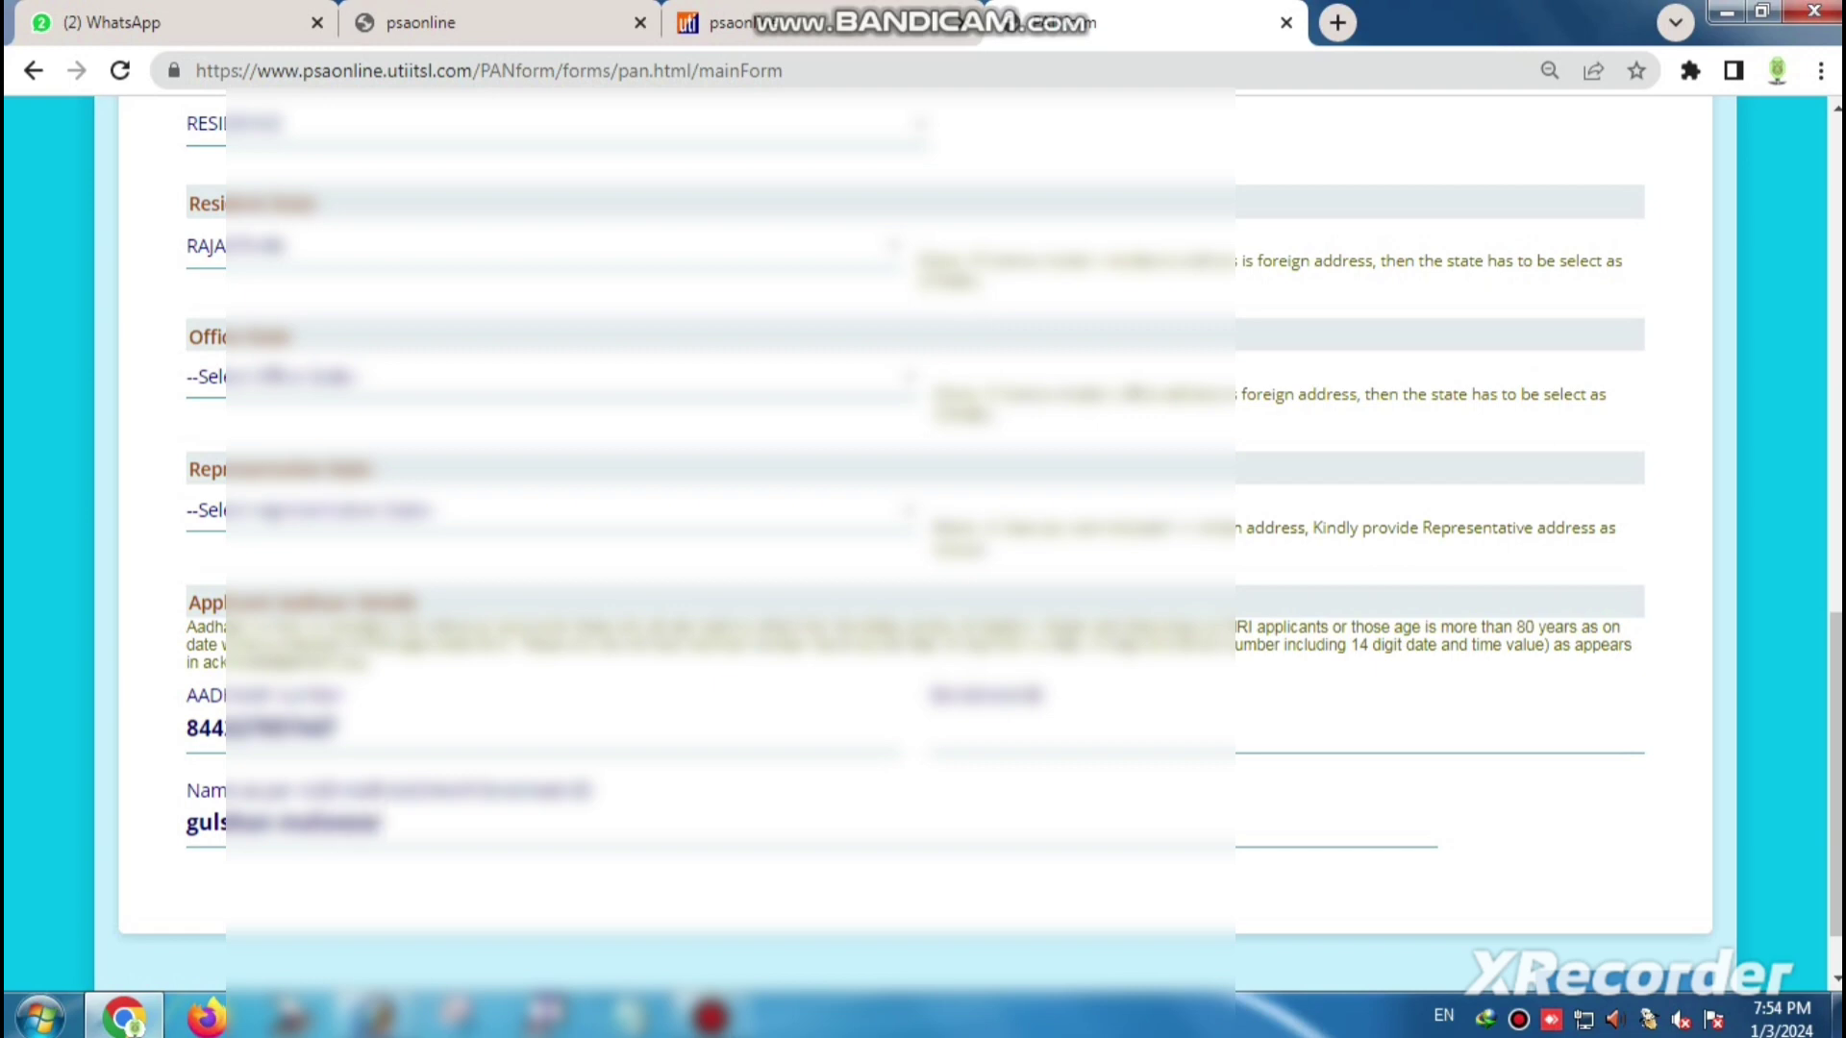
Step: Enter the applicant's name as per Aadhaar and continue to Documents & Payment
key(Tab)
scroll(923, 519, down, 1)
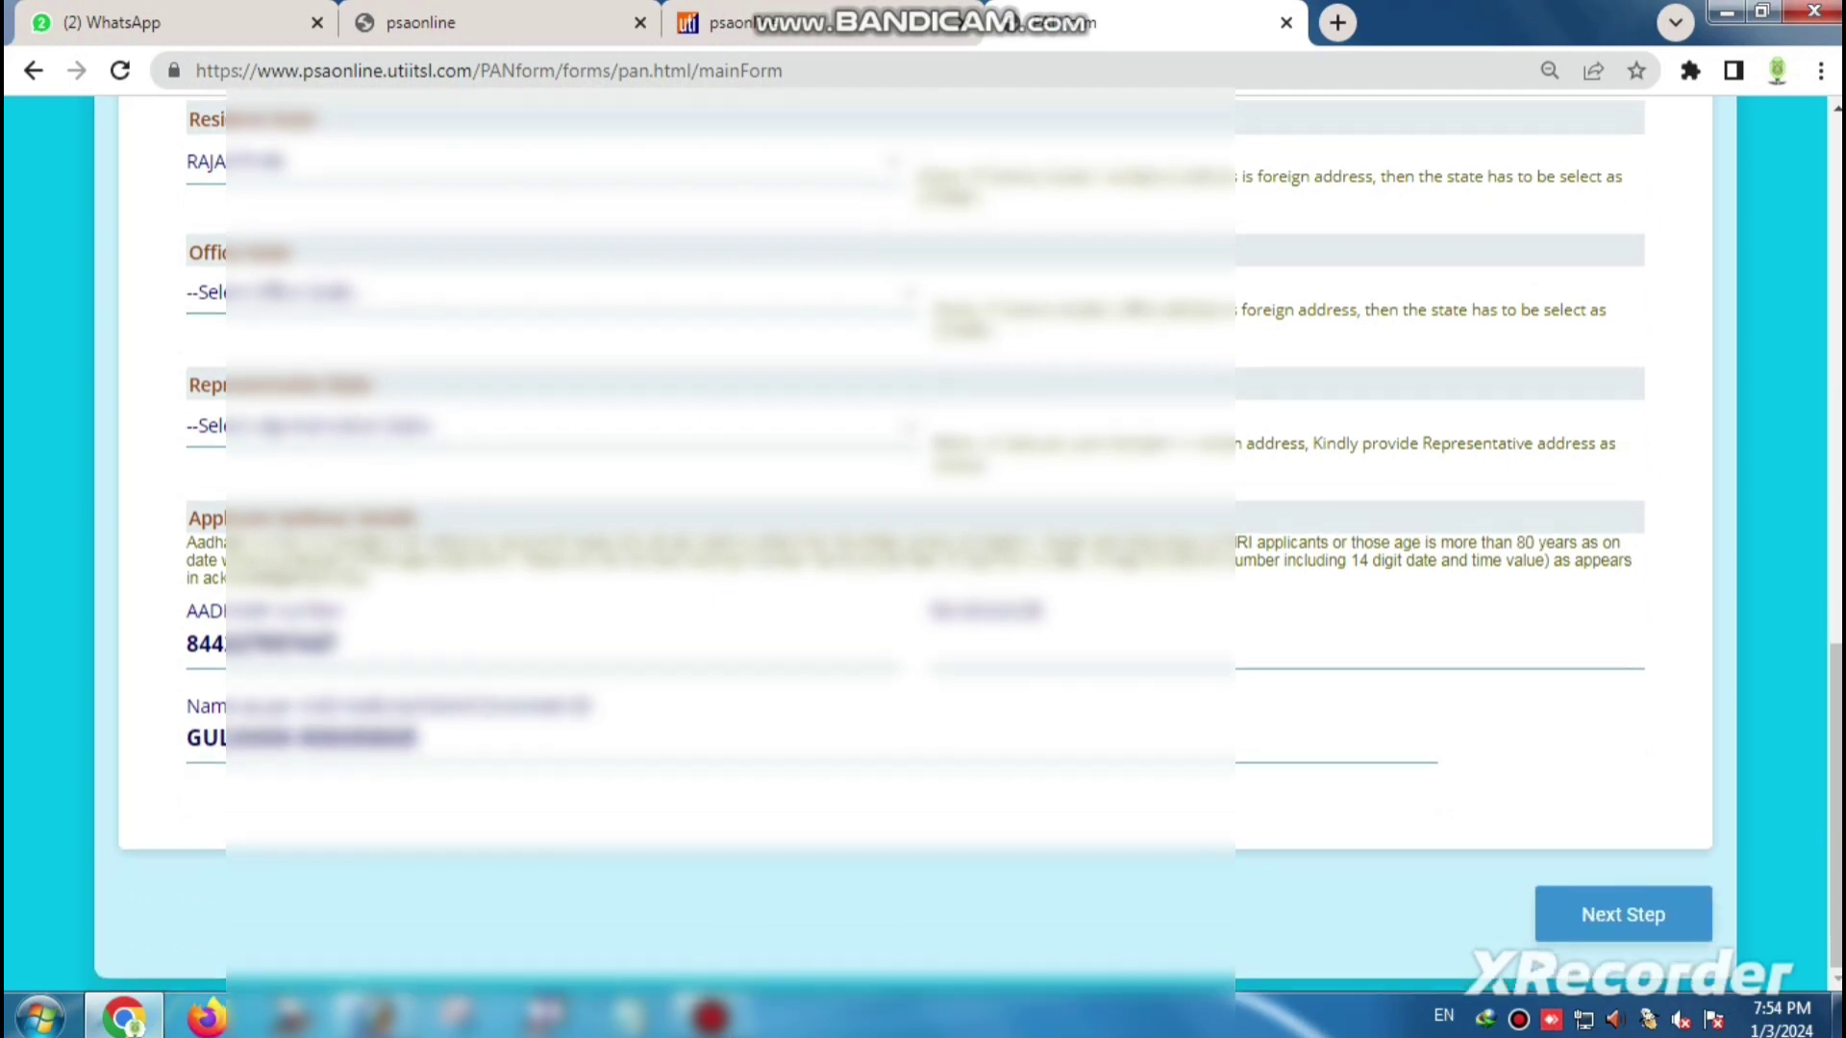
click(1623, 915)
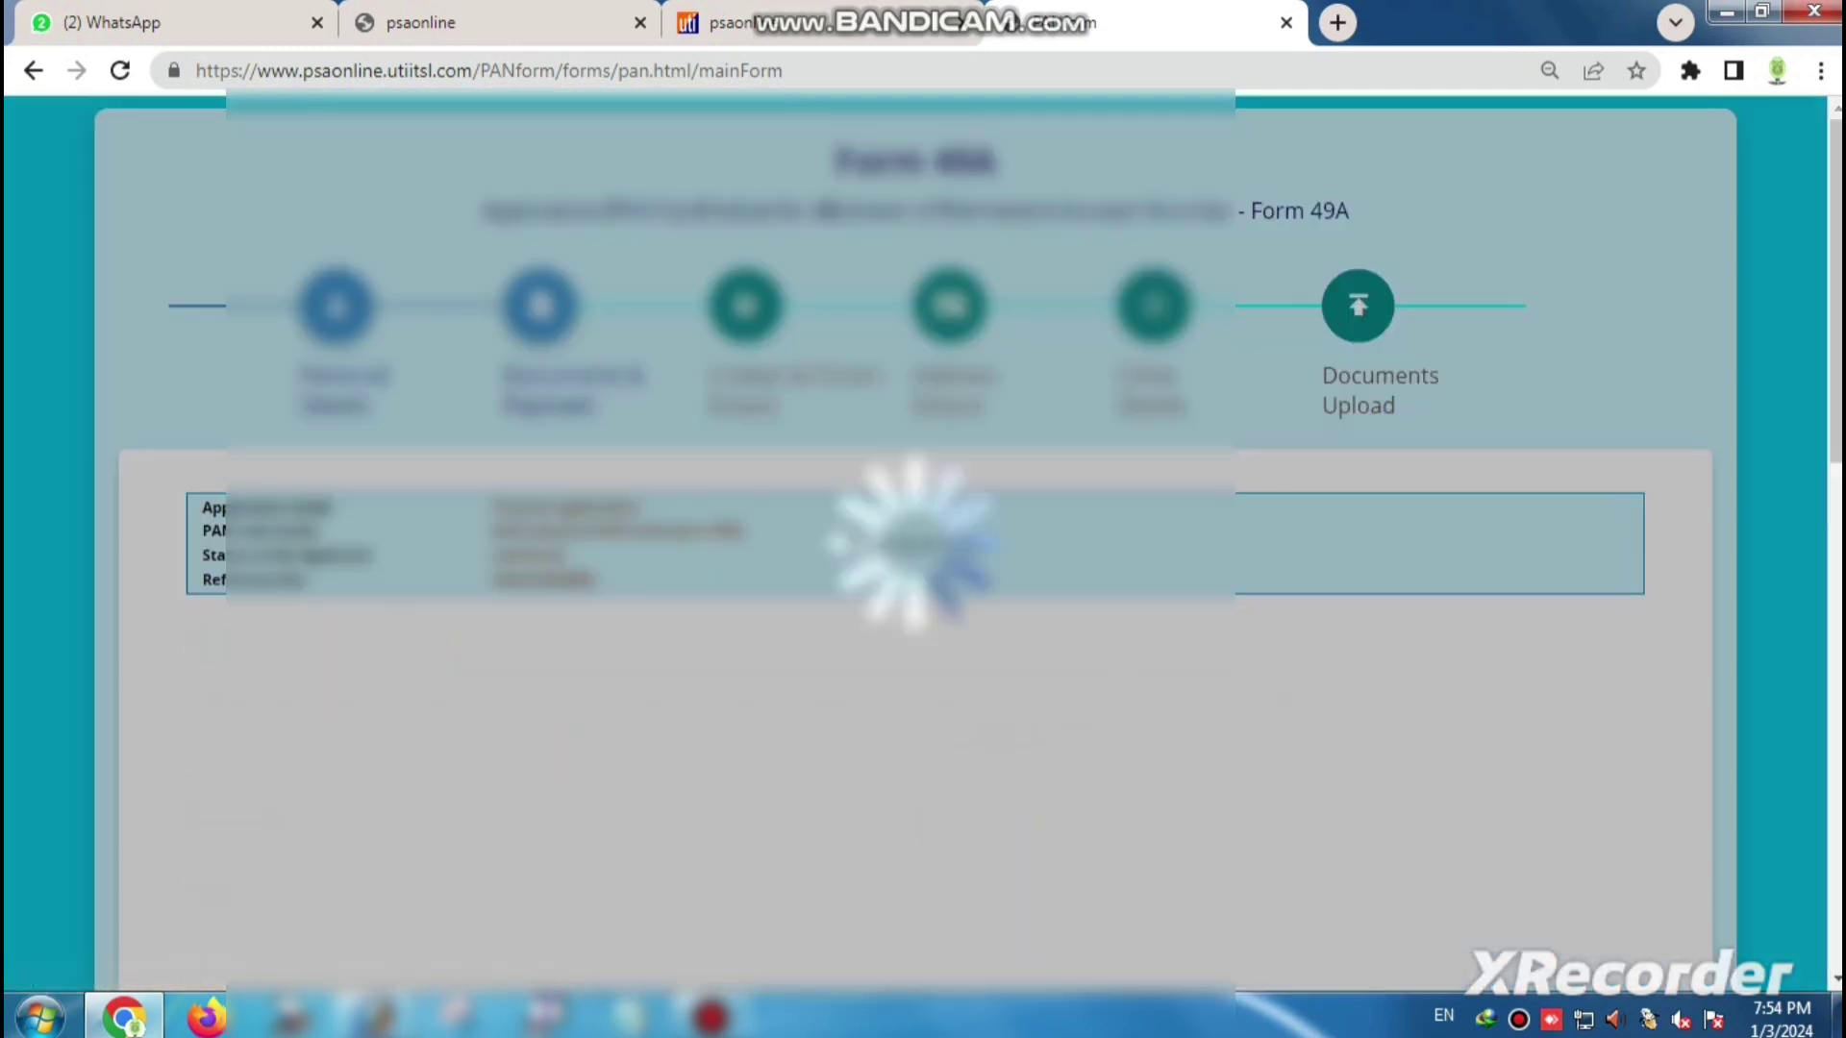
Step: Pick 'AADHAAR Card issued by UIDAI (In Copy)' for identity, address and DOB proofs, then continue
scroll(967, 543, down, 2)
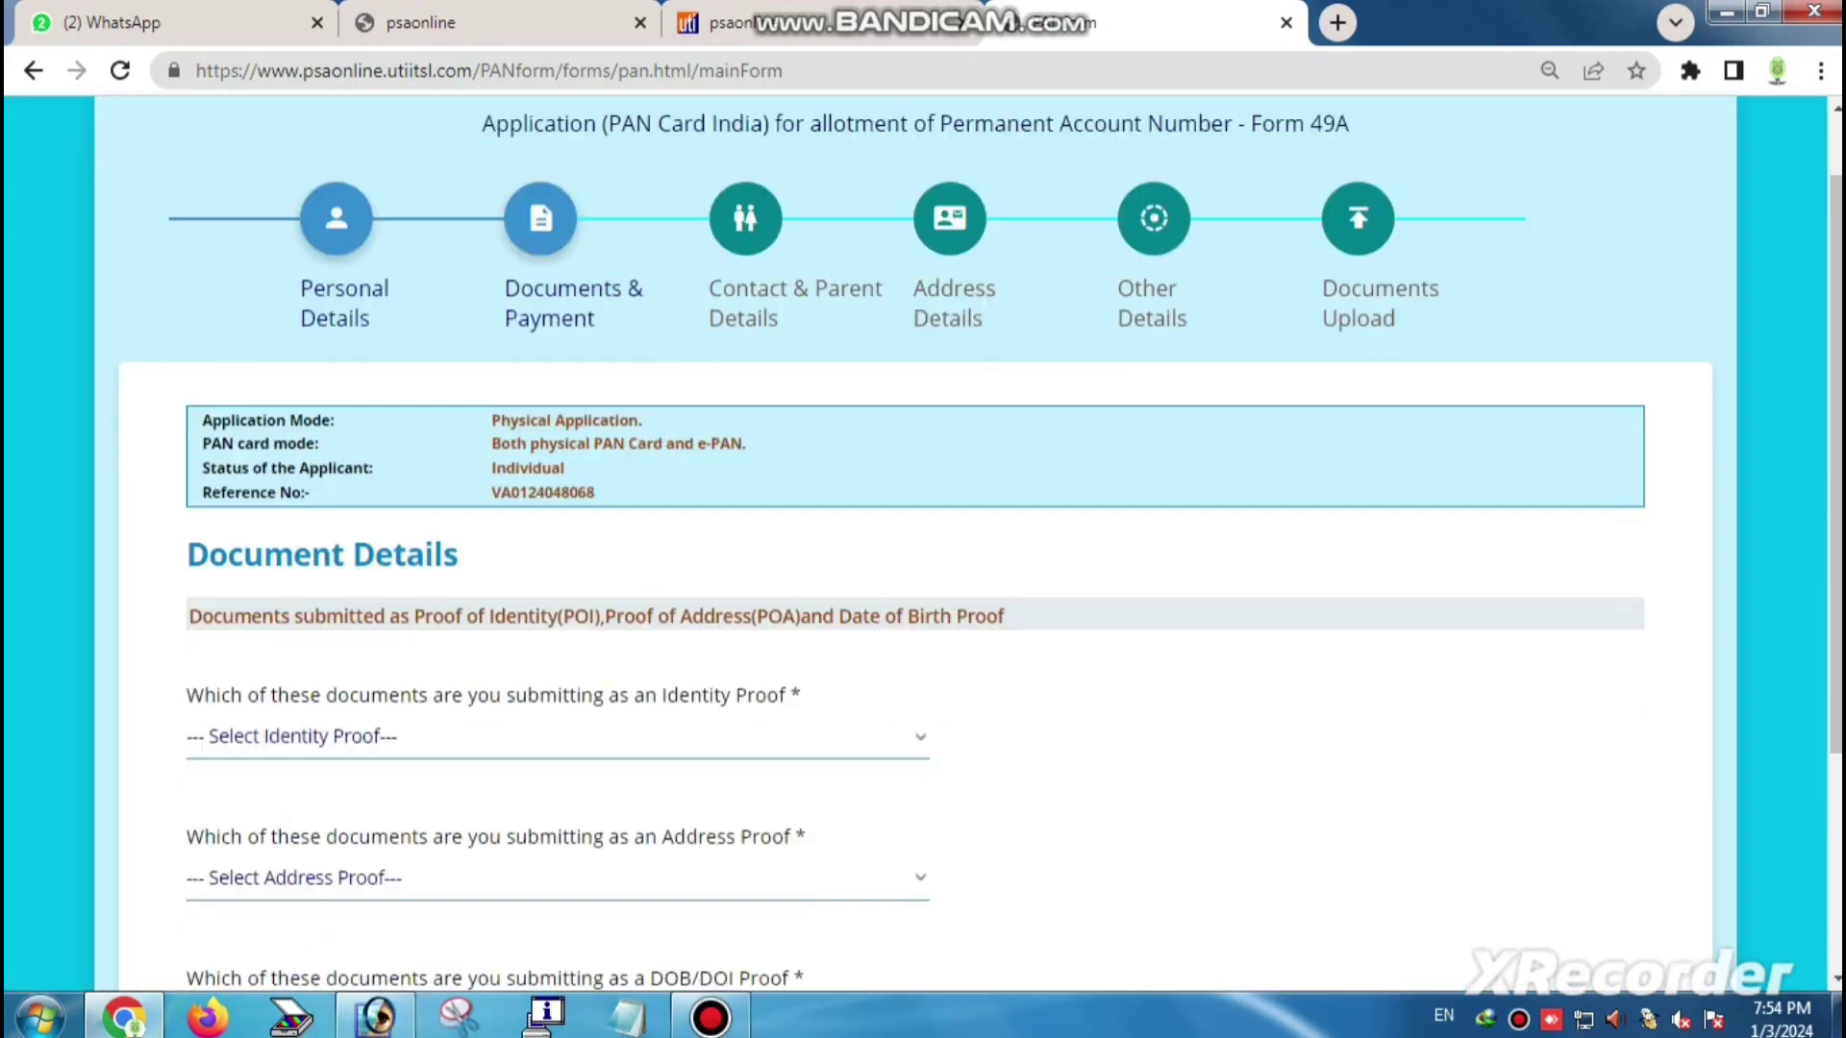
scroll(923, 539, down, 2)
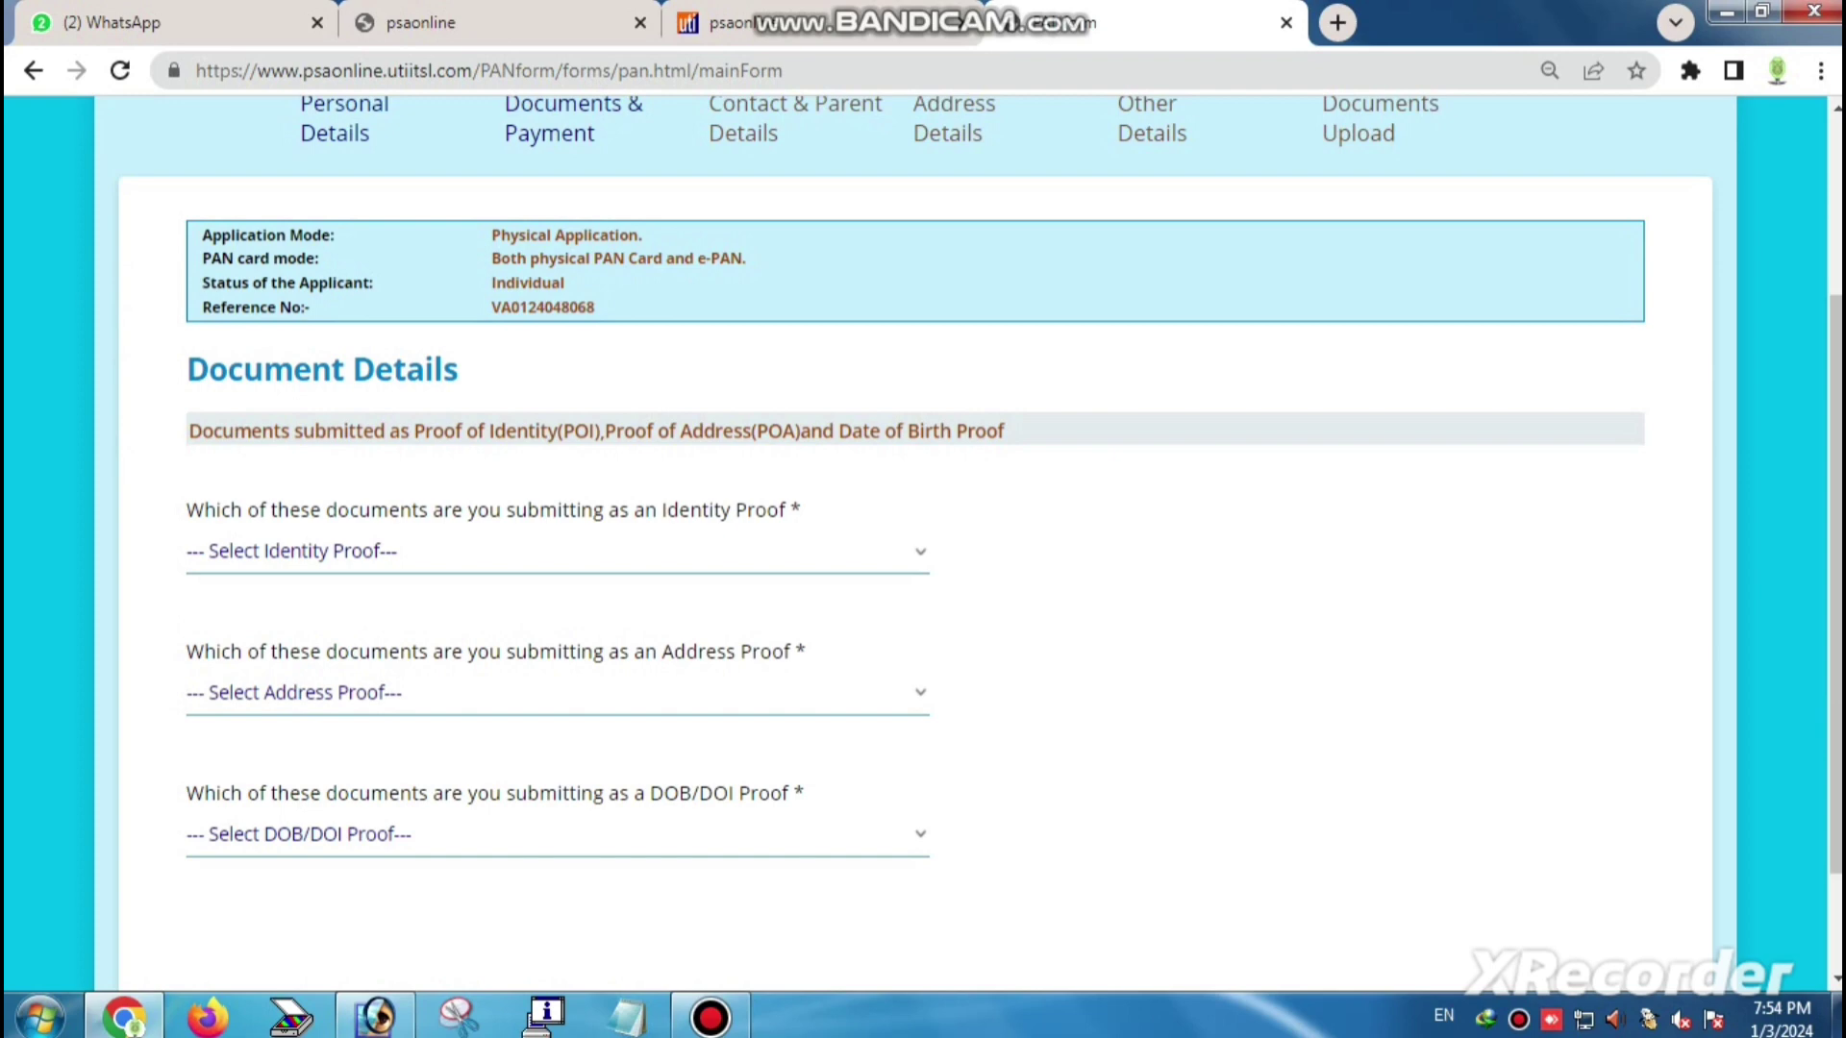
click(558, 551)
click(391, 626)
scroll(979, 546, down, 1)
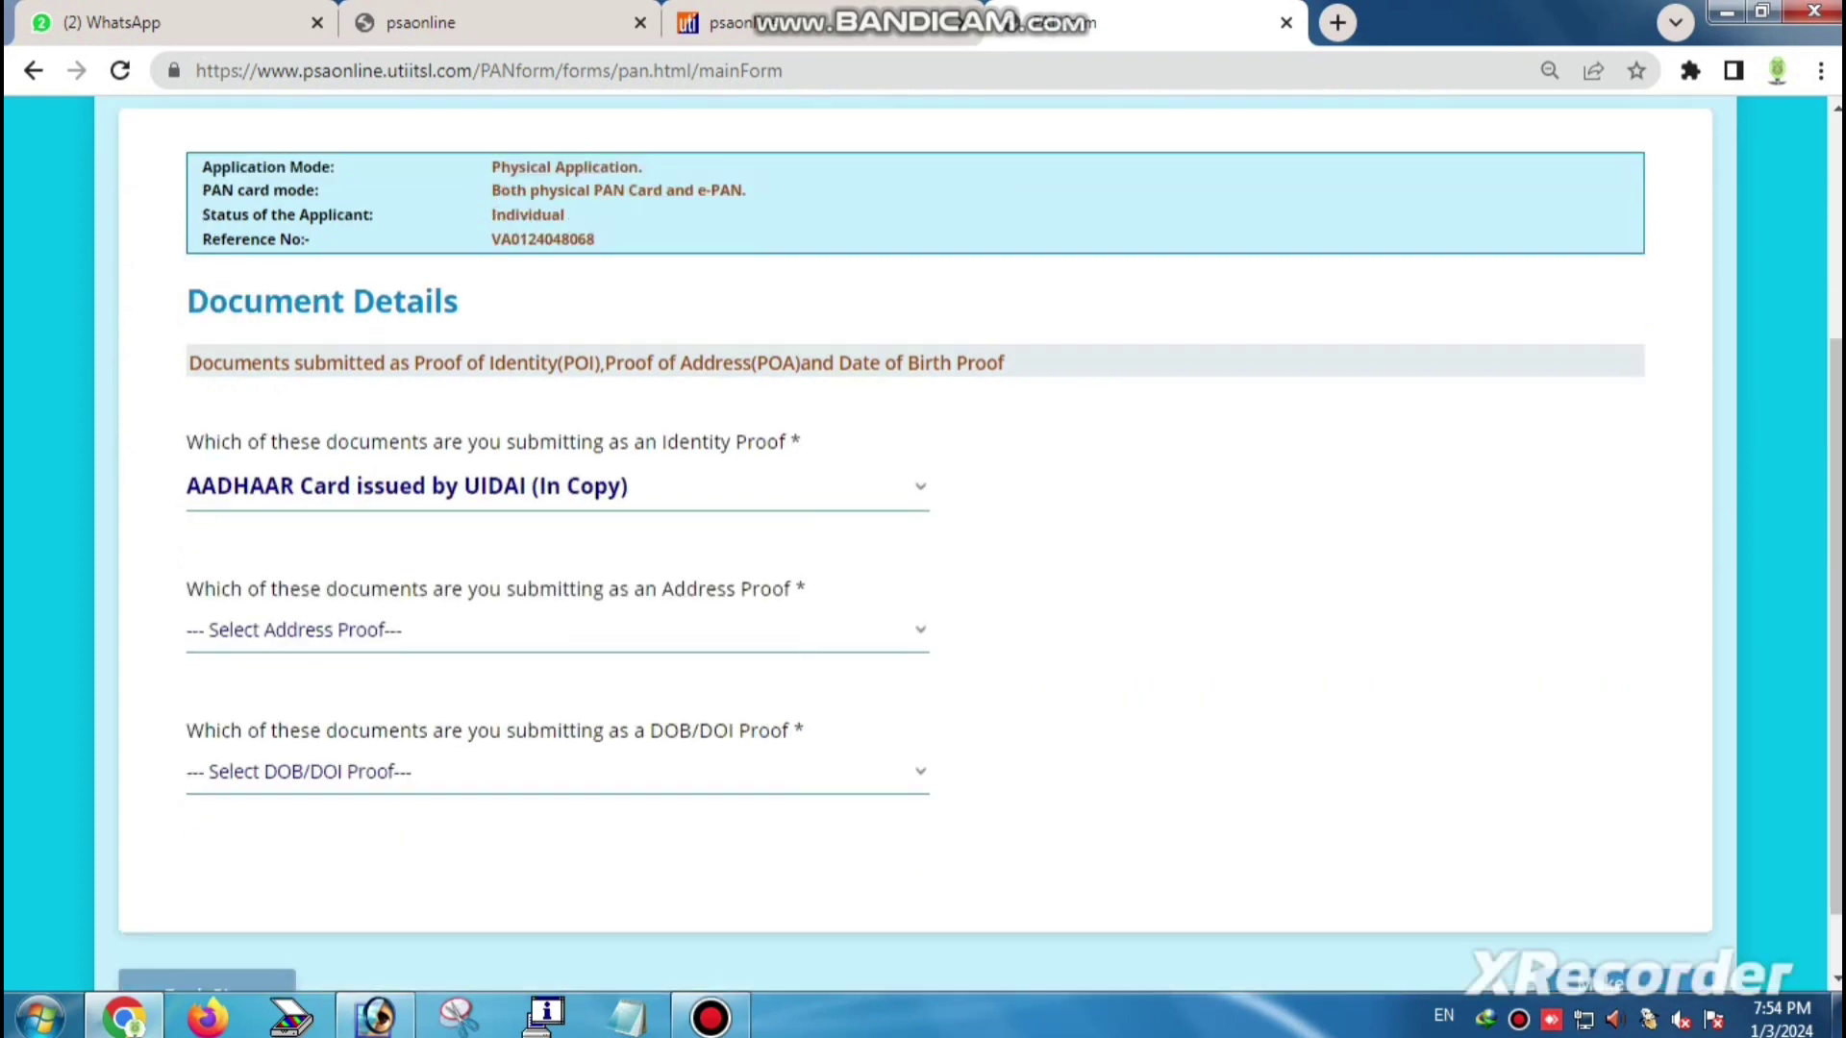
scroll(923, 538, down, 1)
click(558, 548)
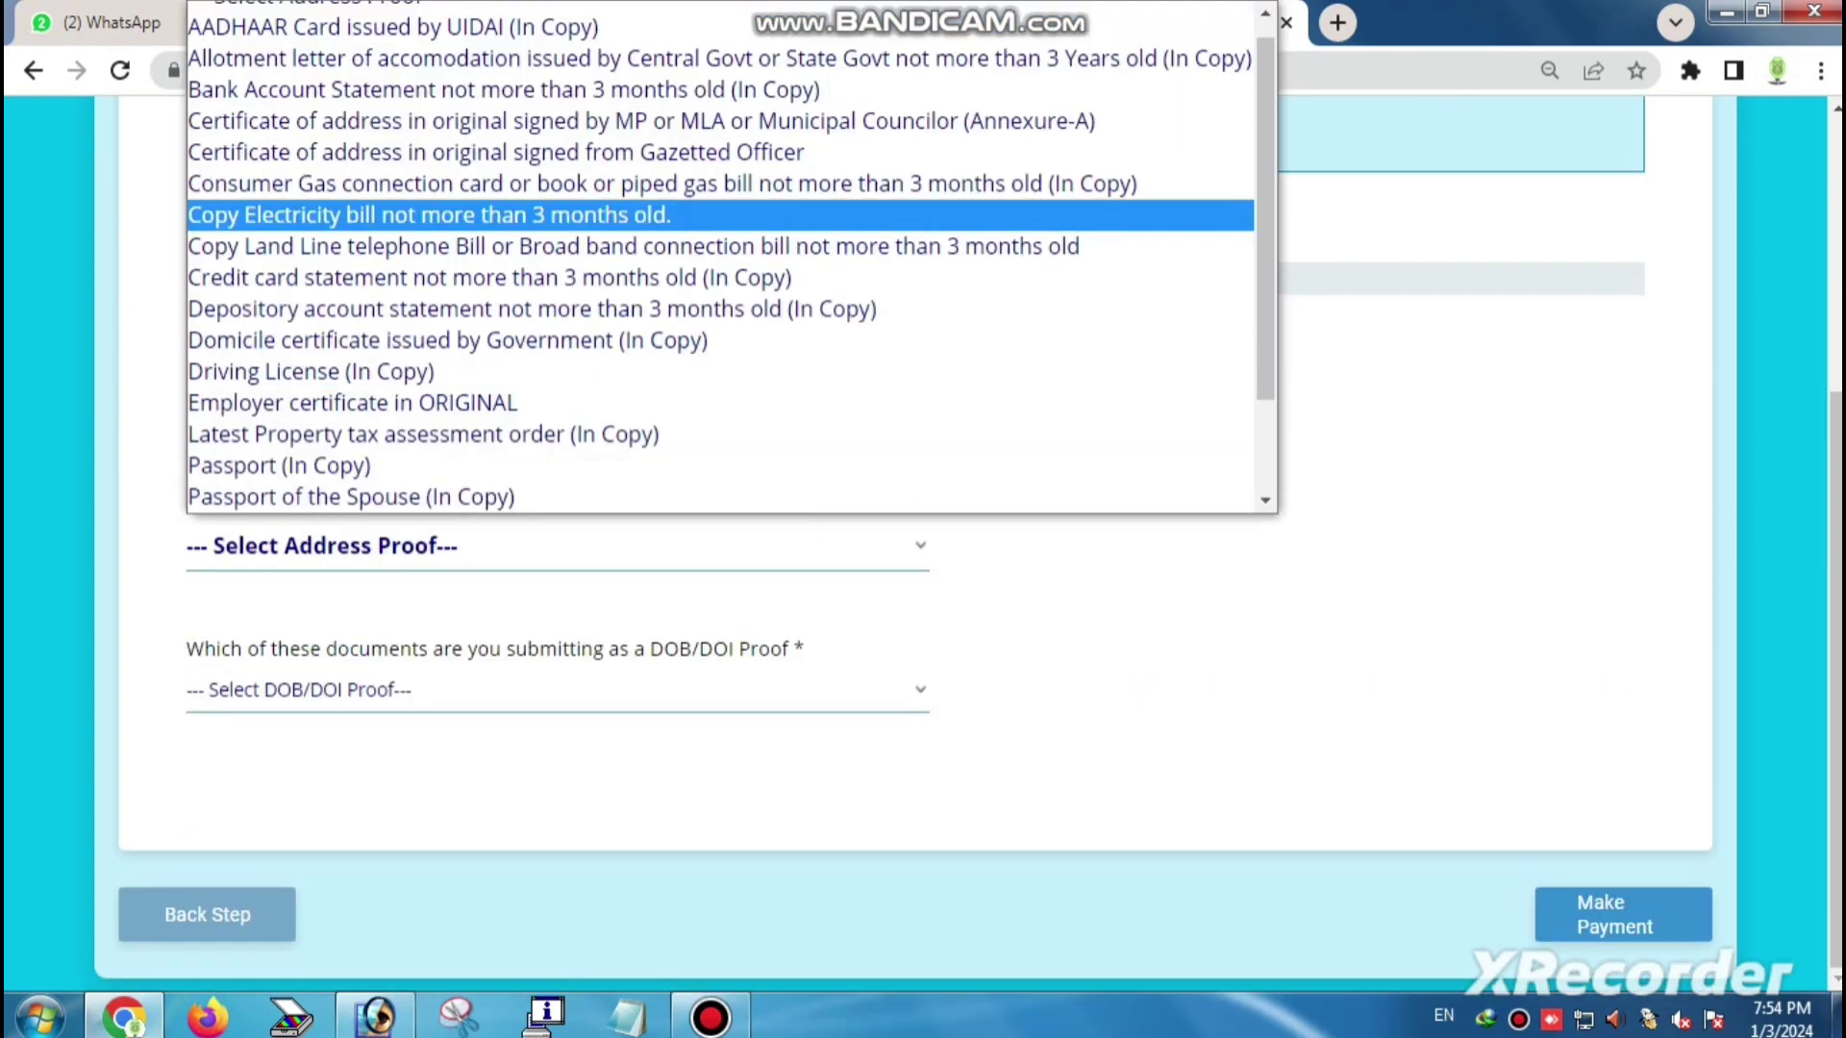
click(385, 45)
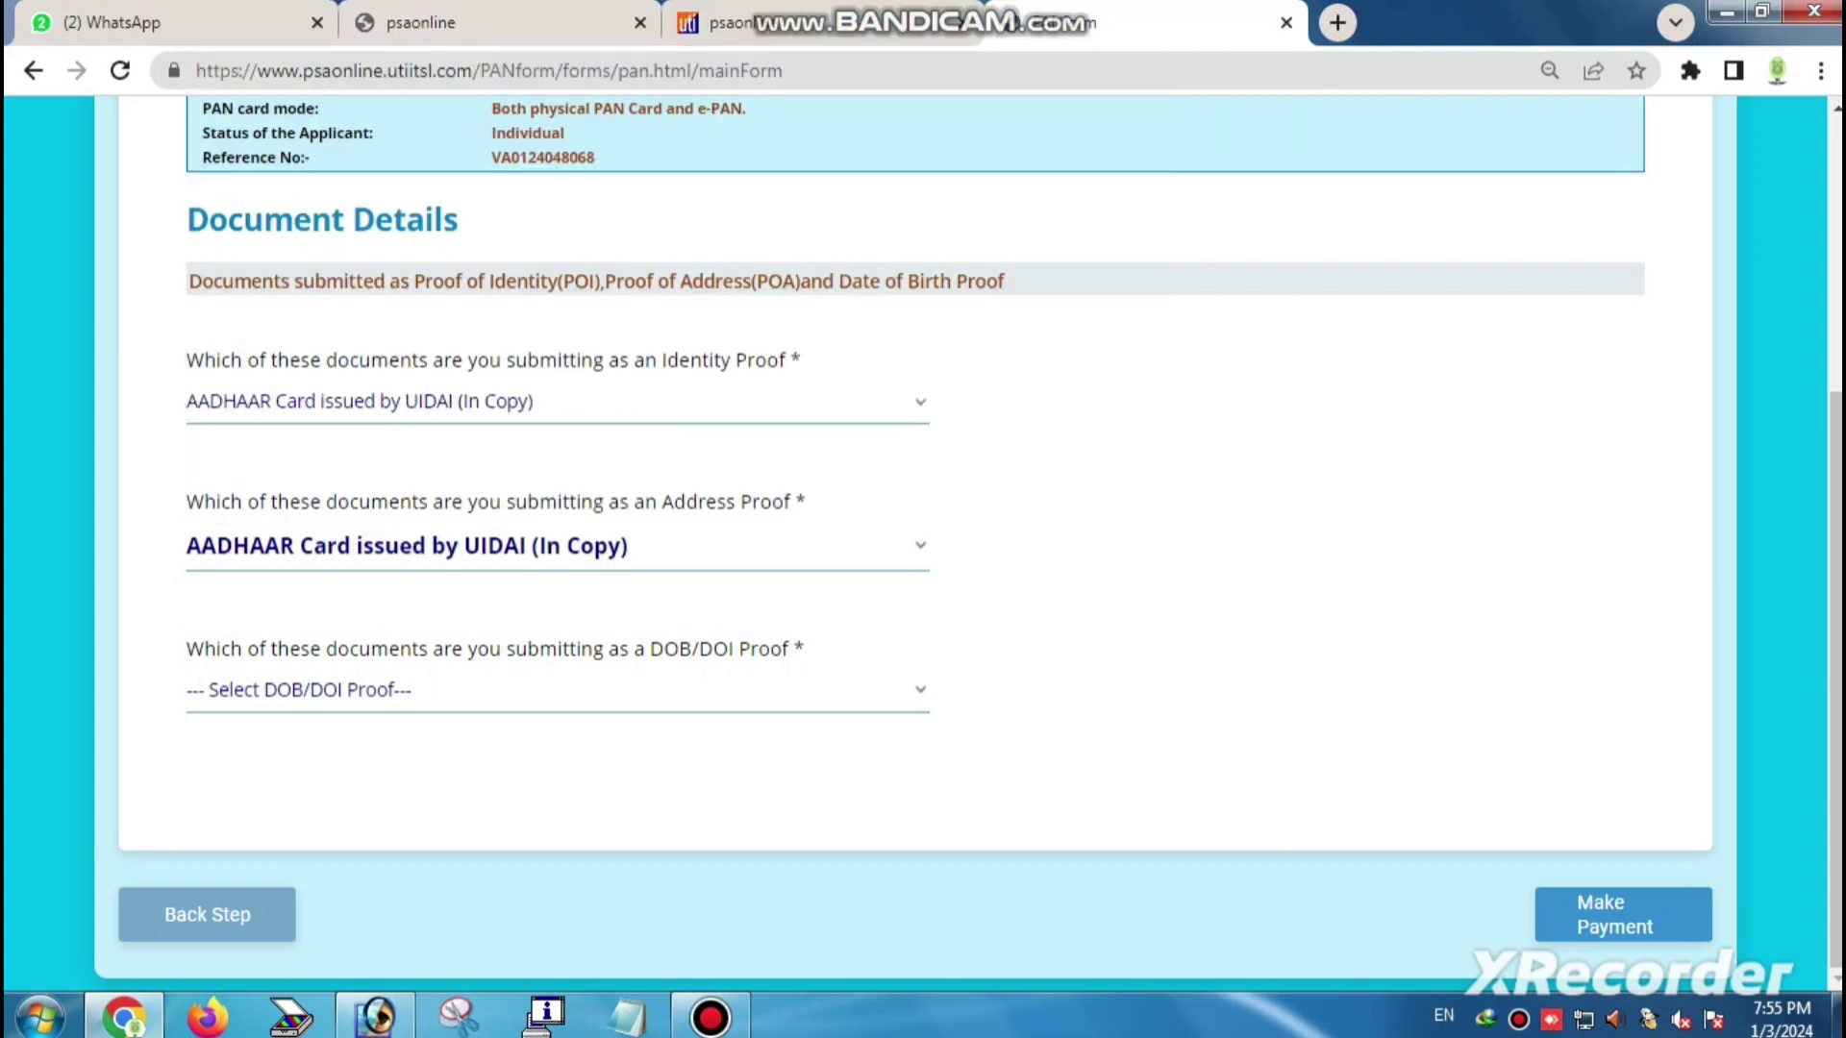
click(557, 691)
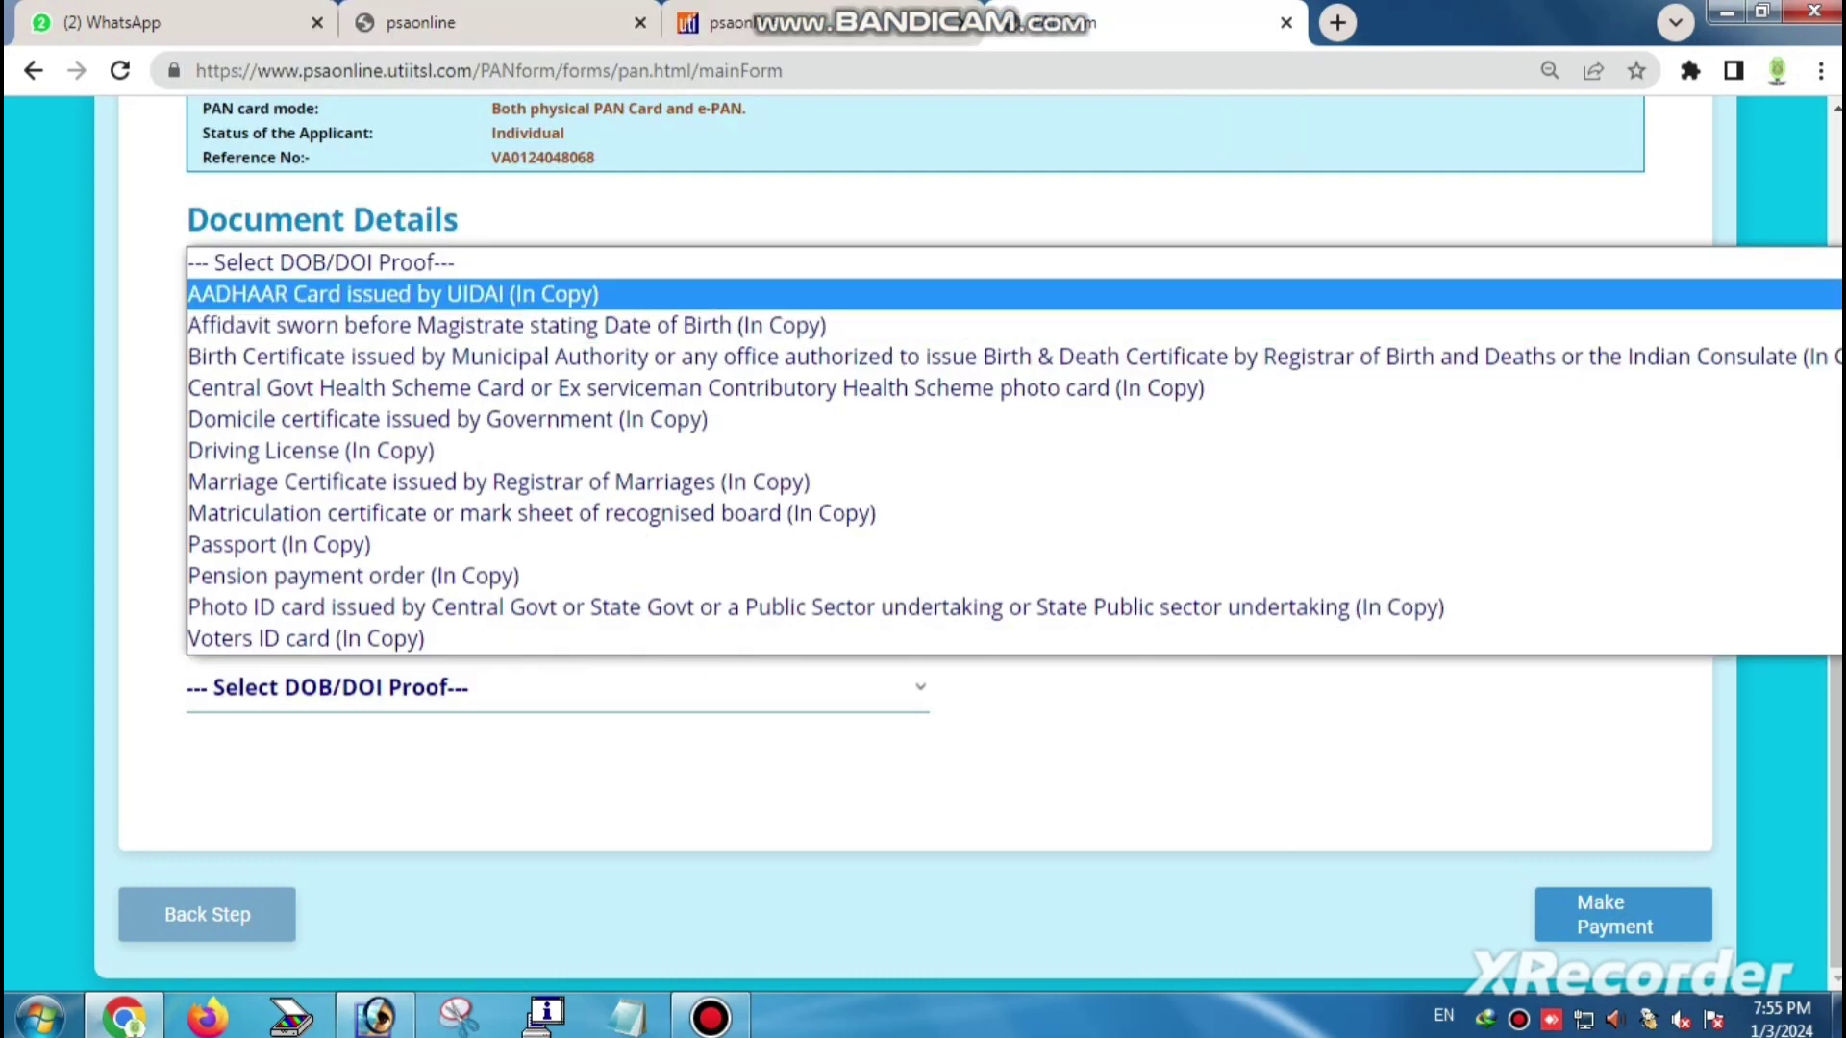
click(384, 293)
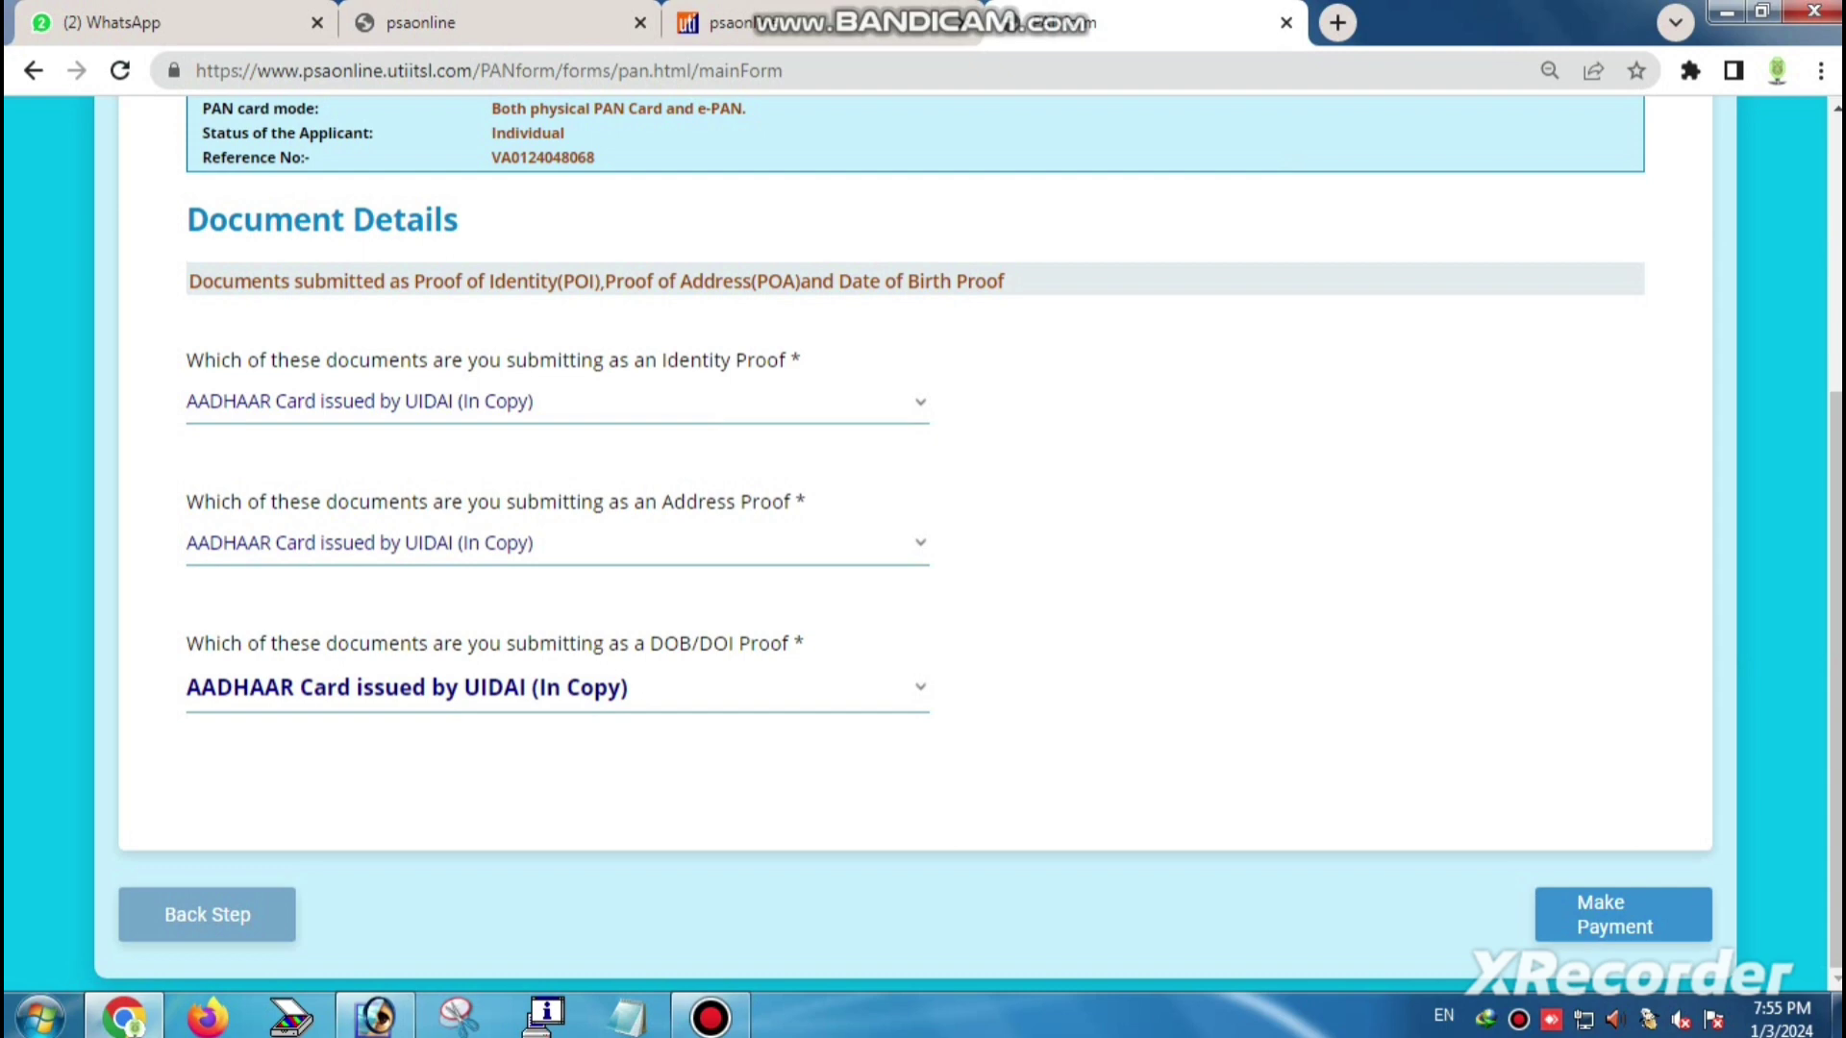
click(1623, 914)
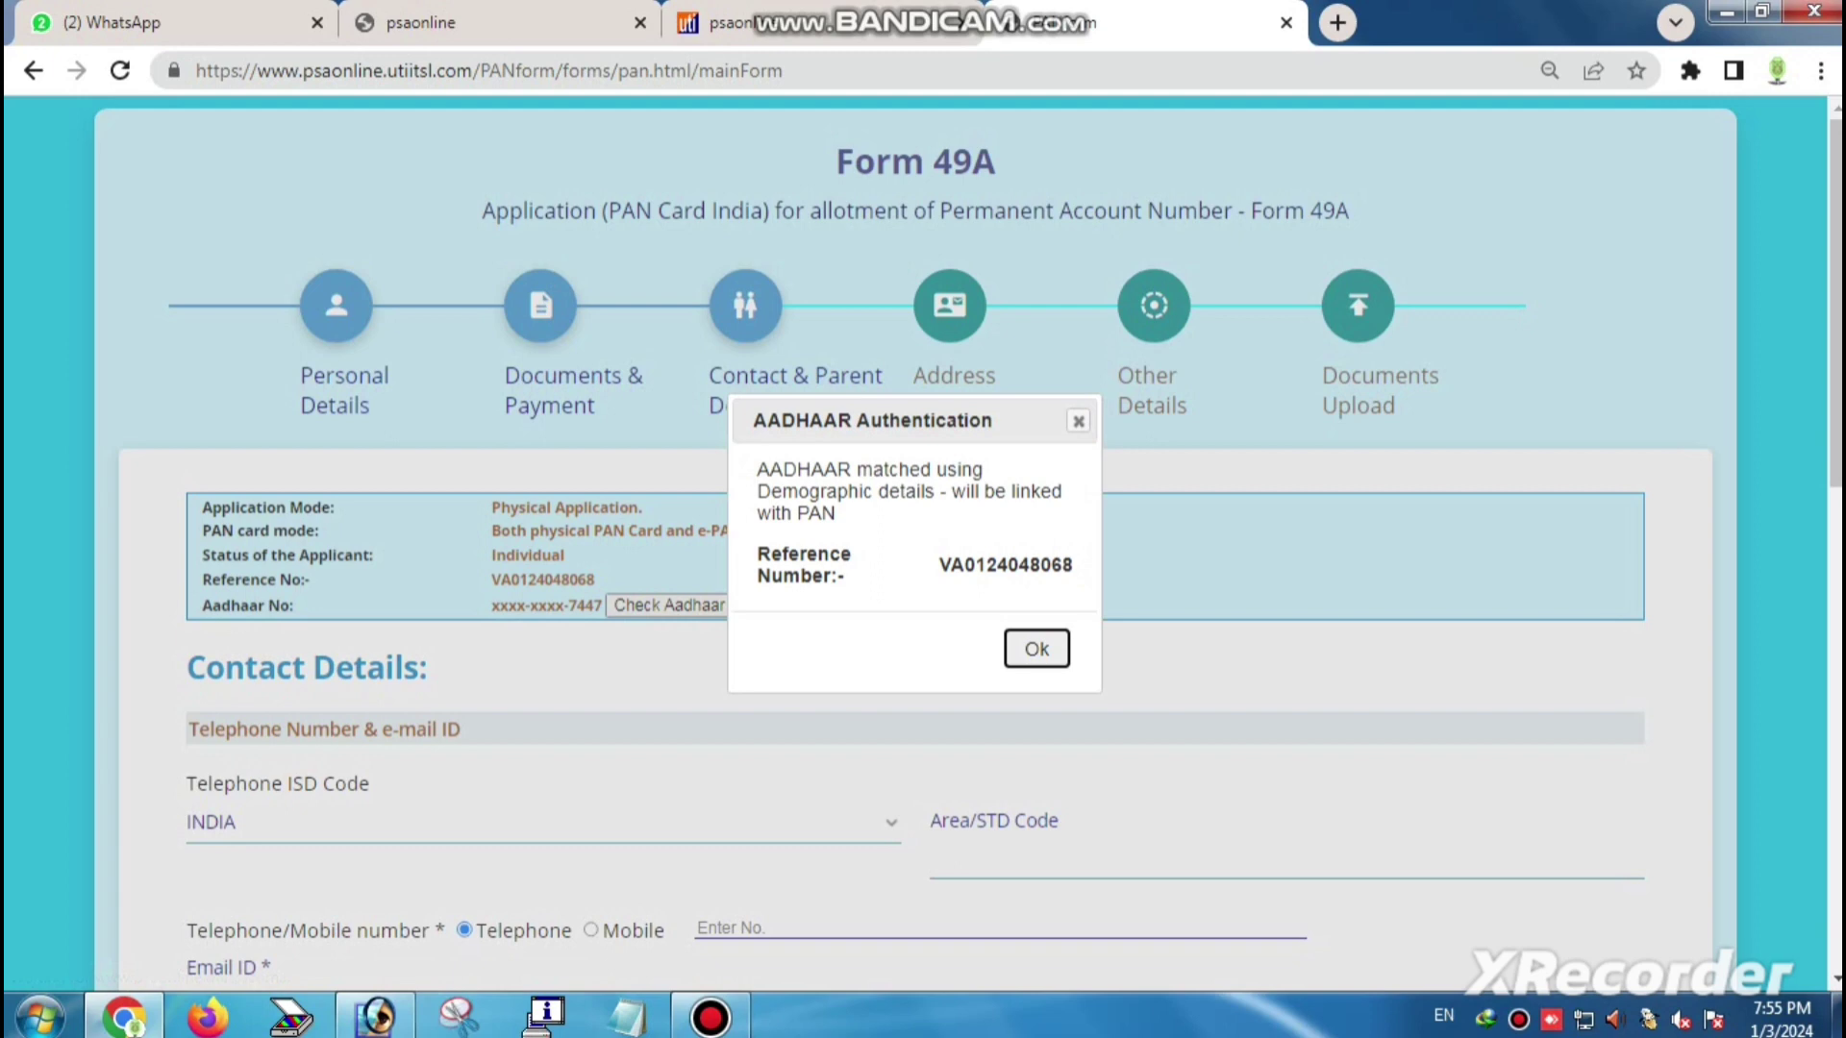
Step: Dismiss the Aadhaar authentication message and confirm the UID is not linked with any PAN
key(Return)
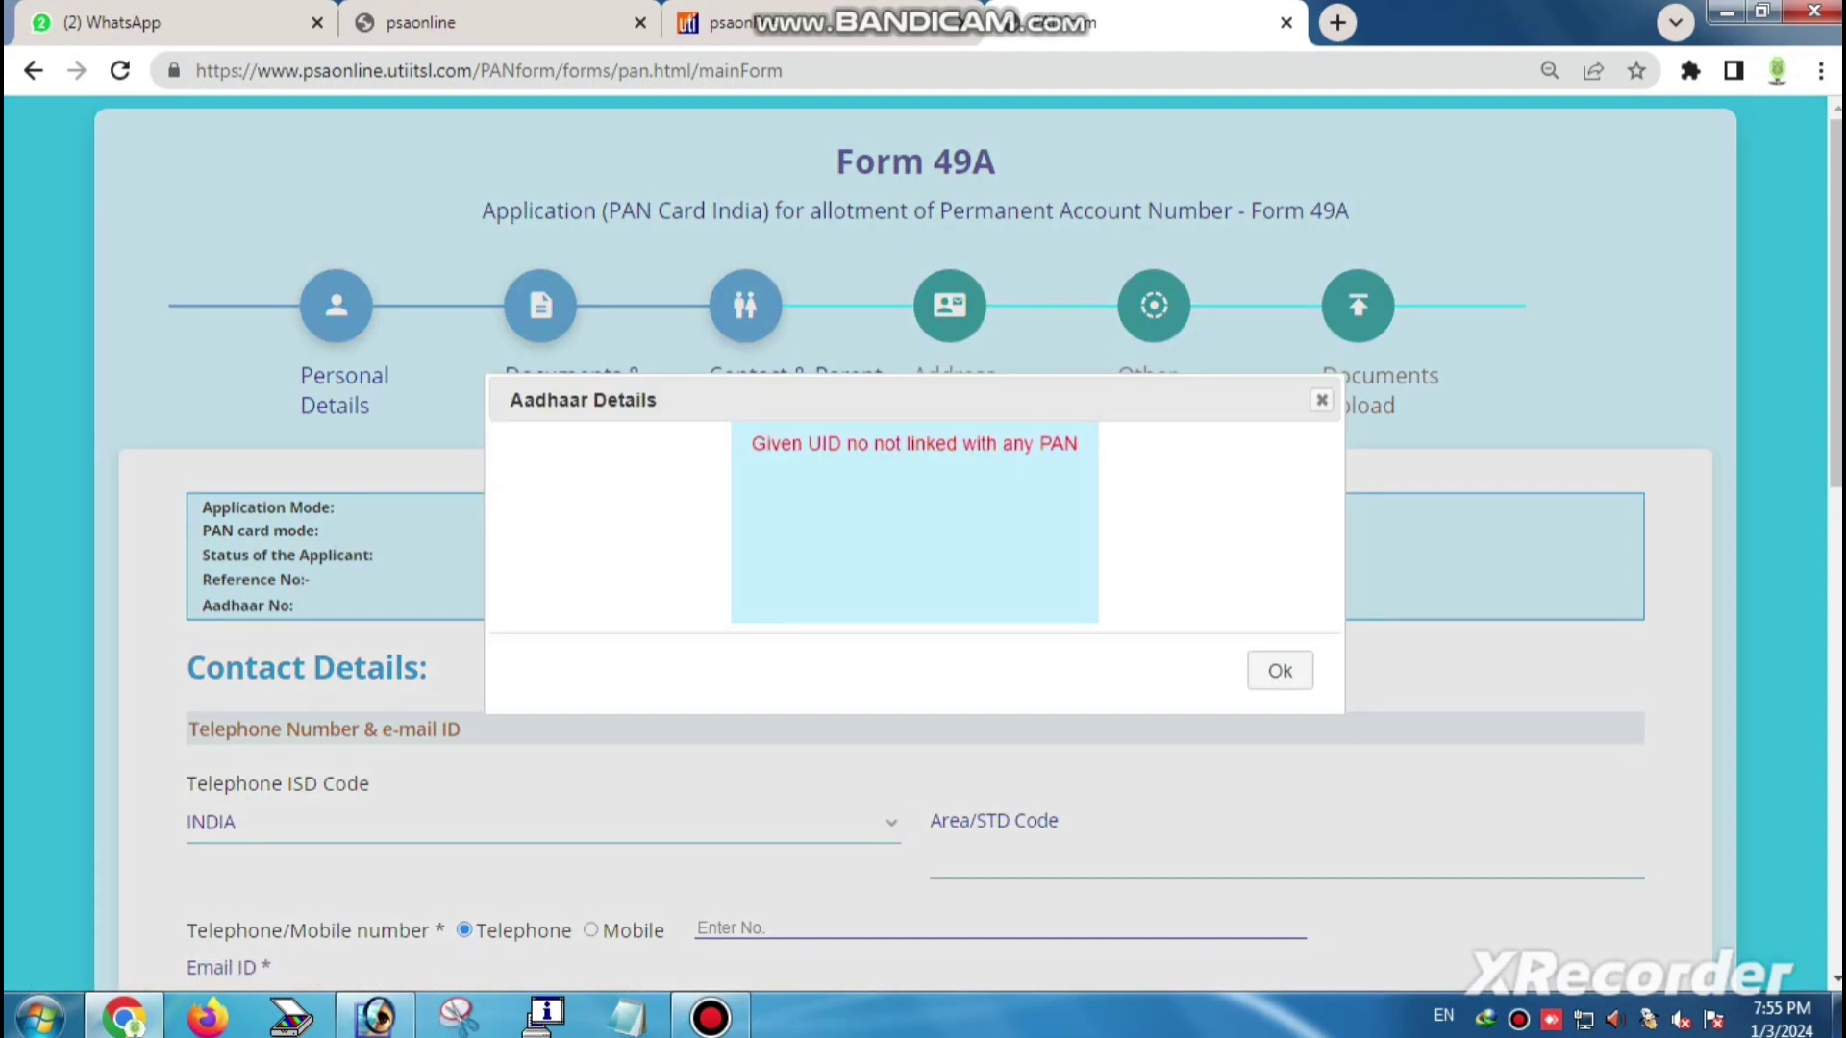
drag(768, 443, 1079, 443)
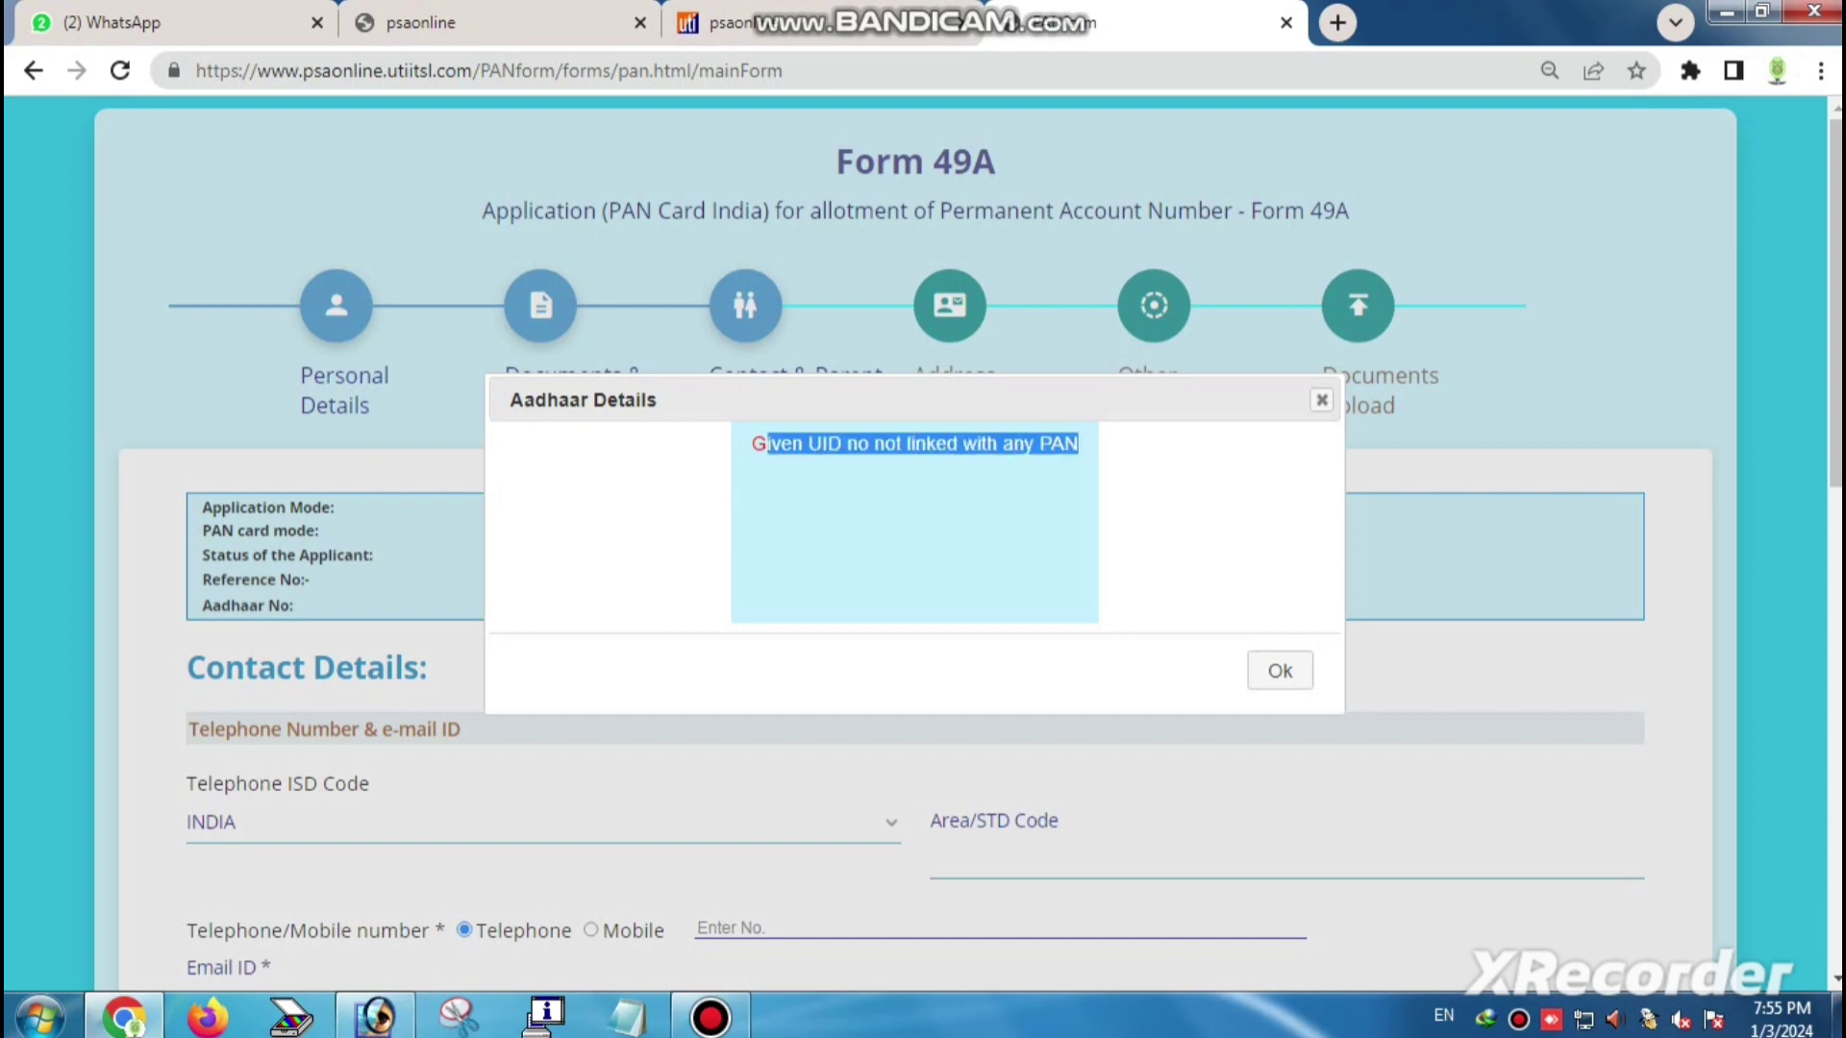
click(1280, 670)
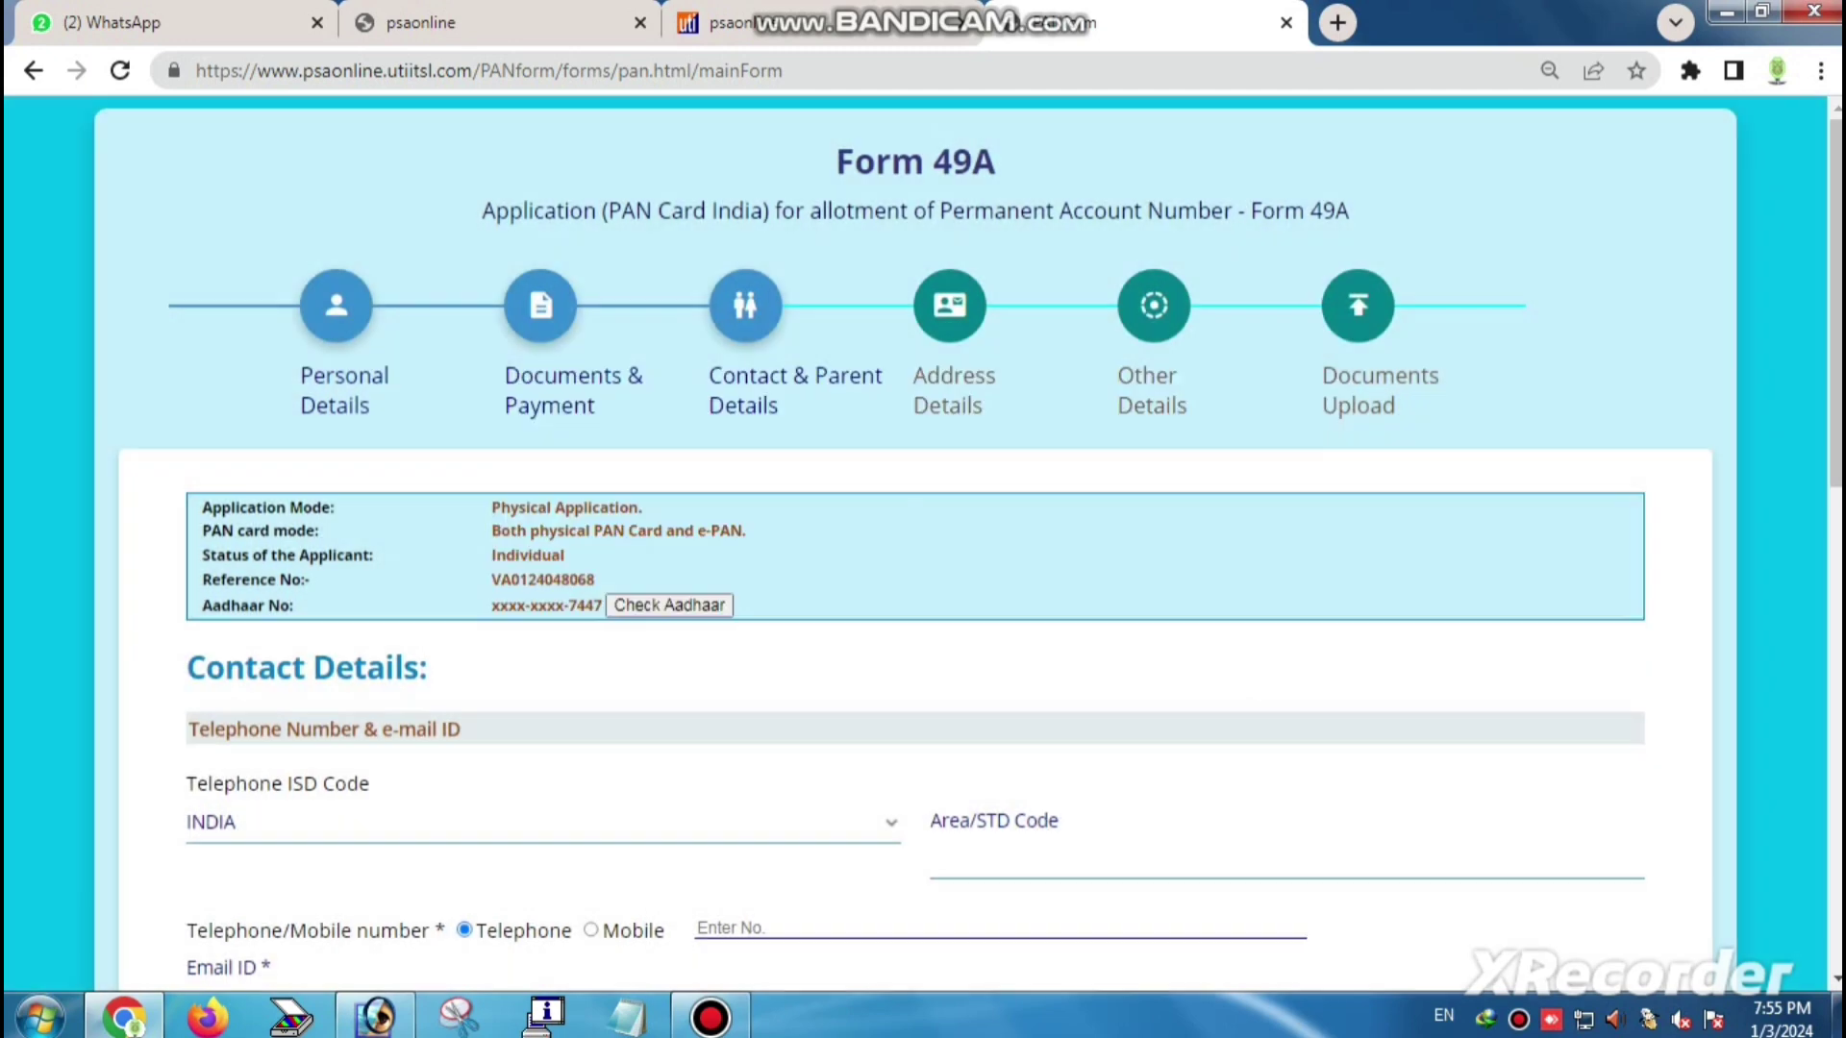
Step: Set the contact number type to Mobile and fill in the saved mobile number
scroll(923, 539, down, 4)
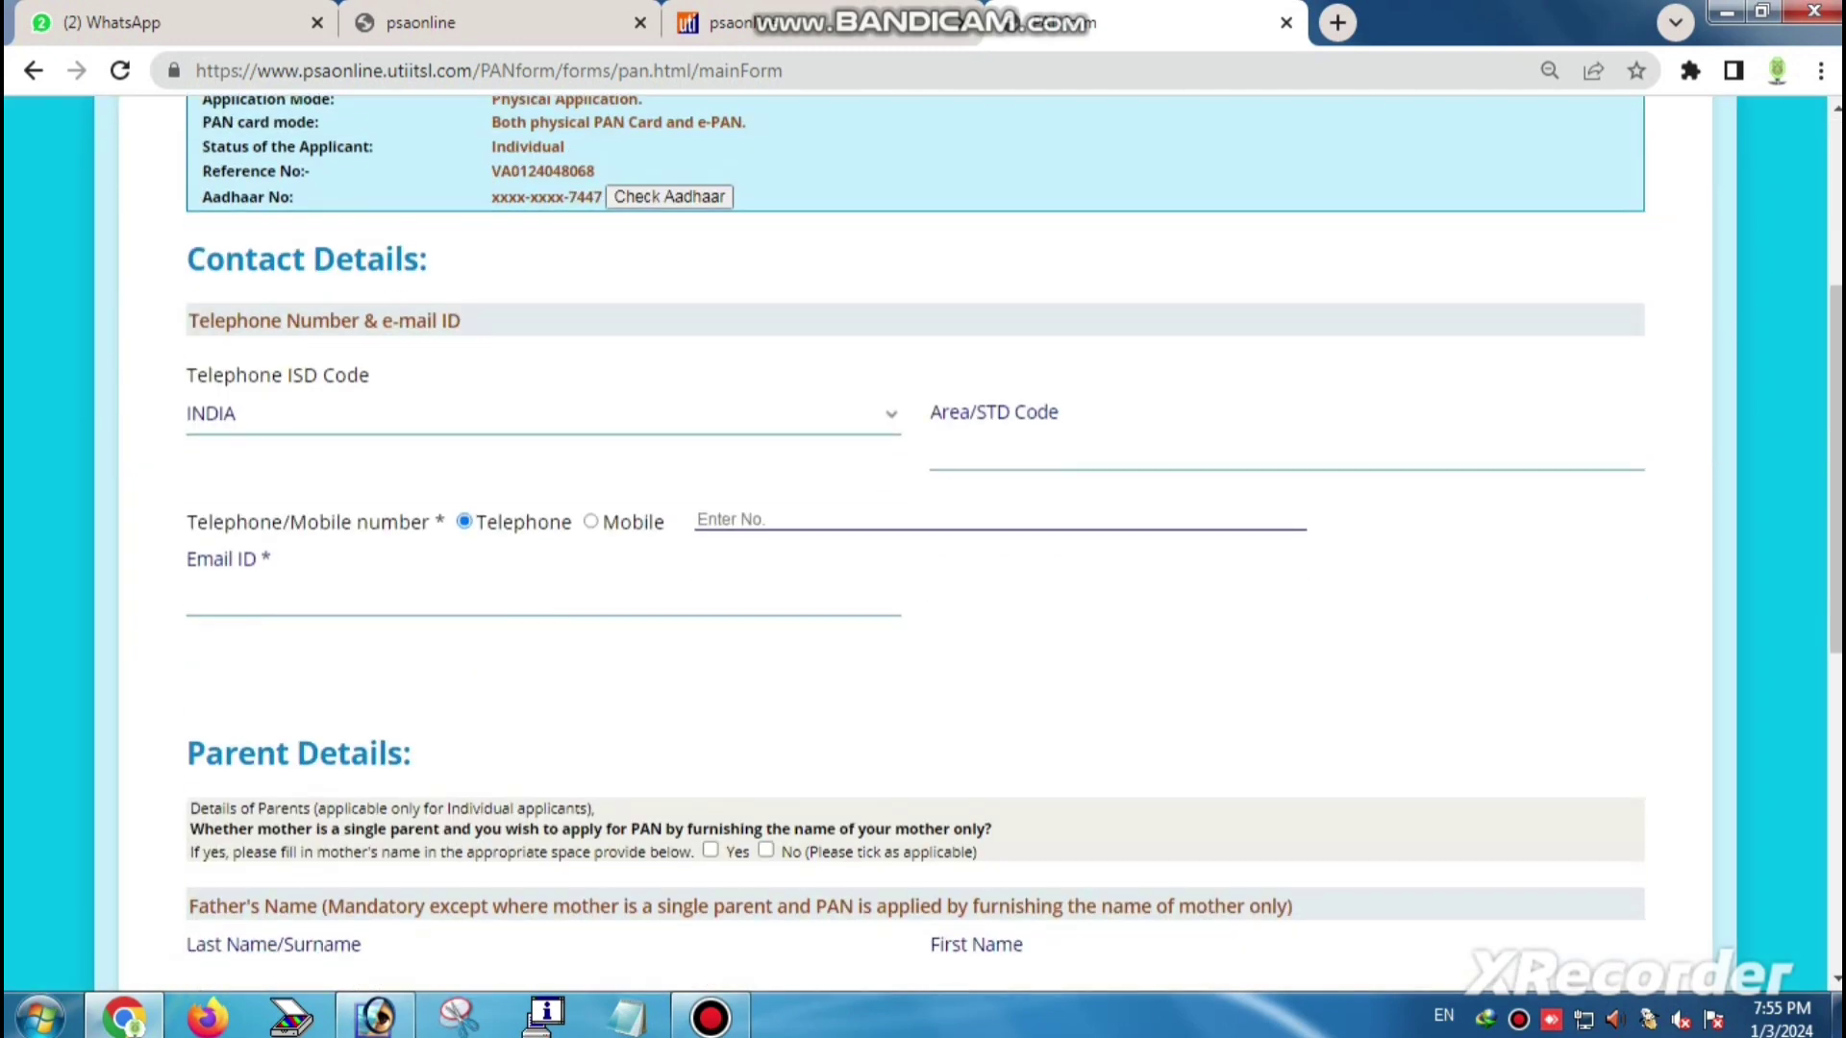
scroll(923, 538, down, 3)
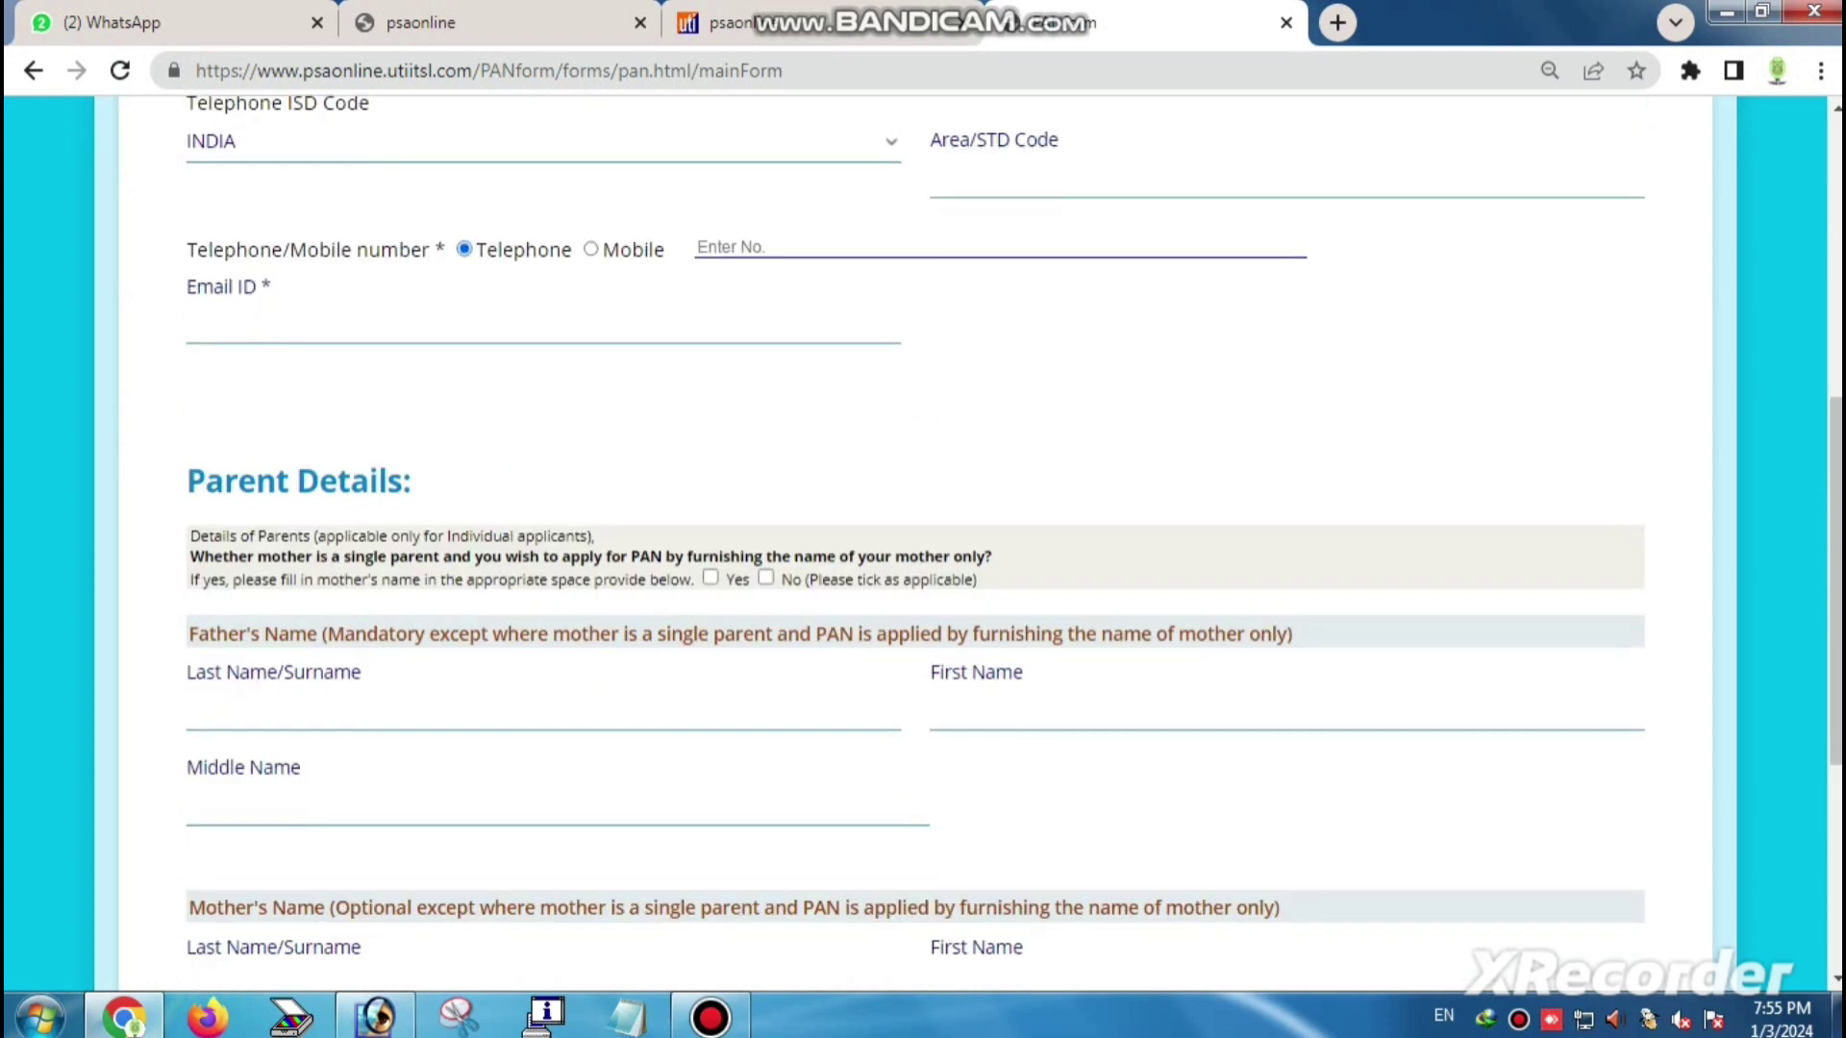
click(591, 249)
click(894, 248)
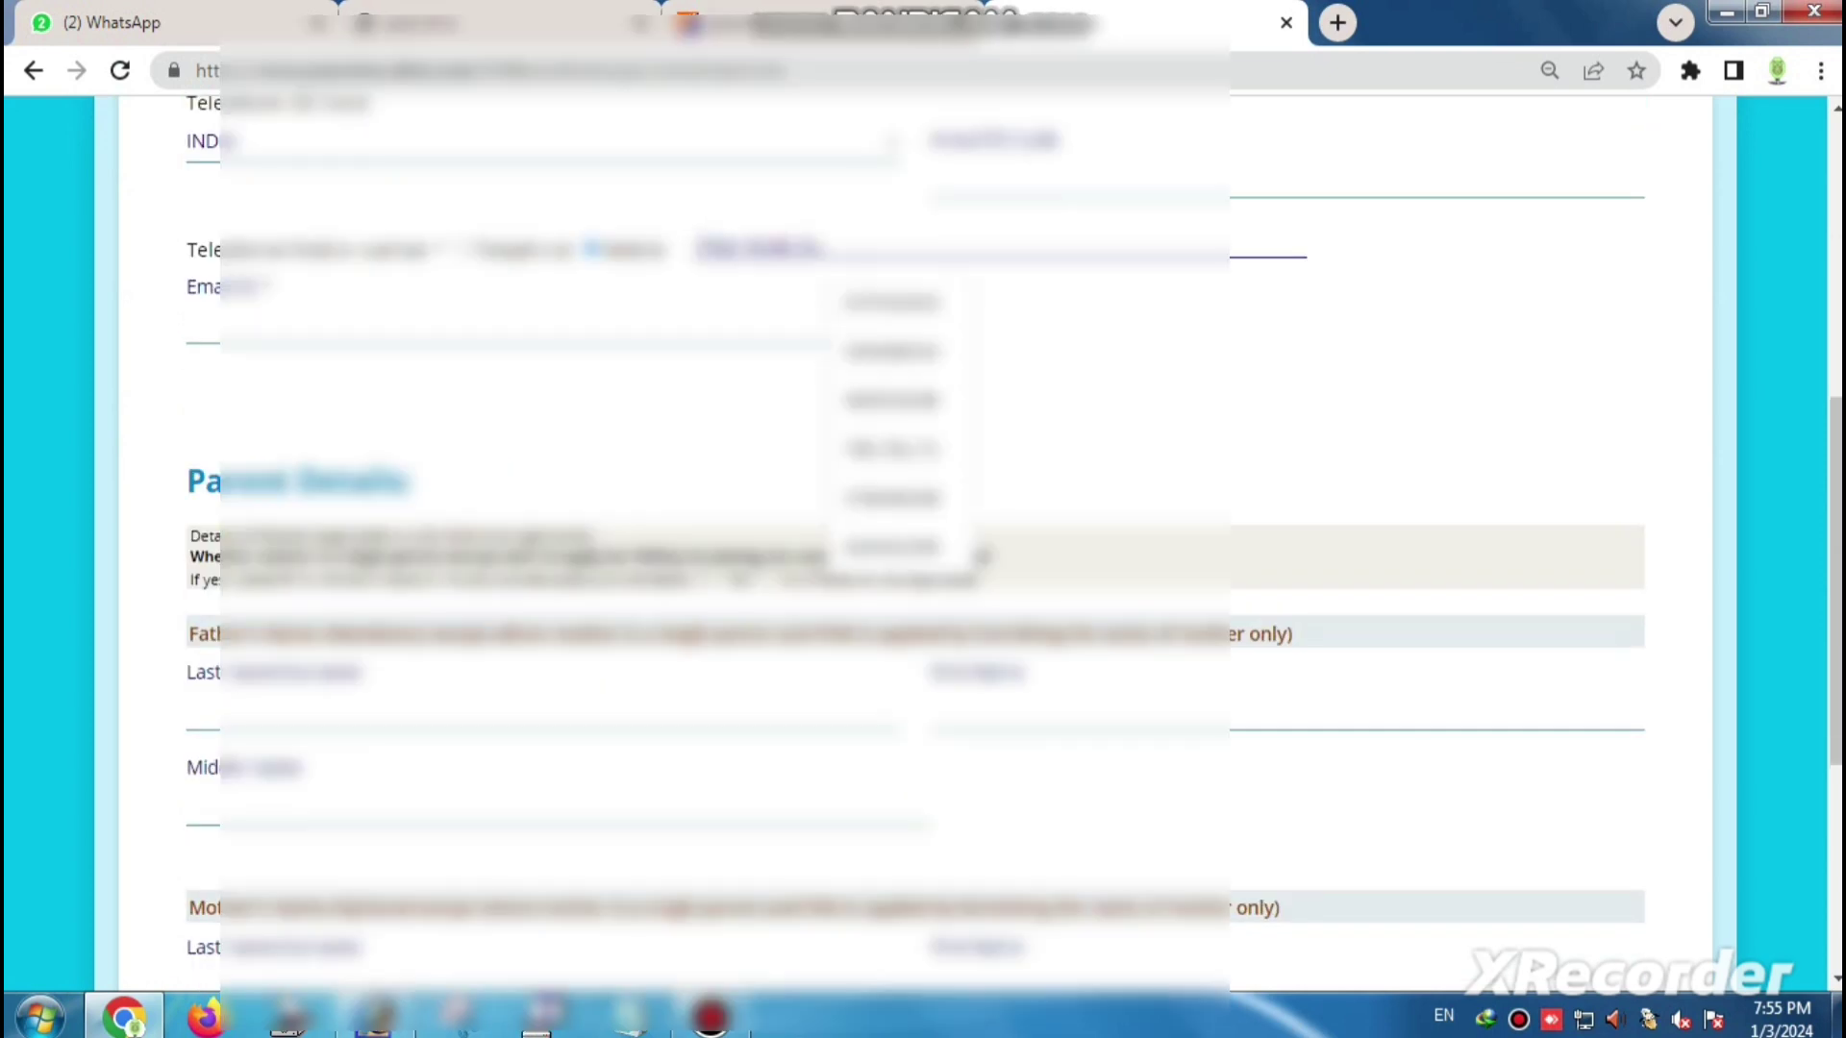
key(Down)
key(Return)
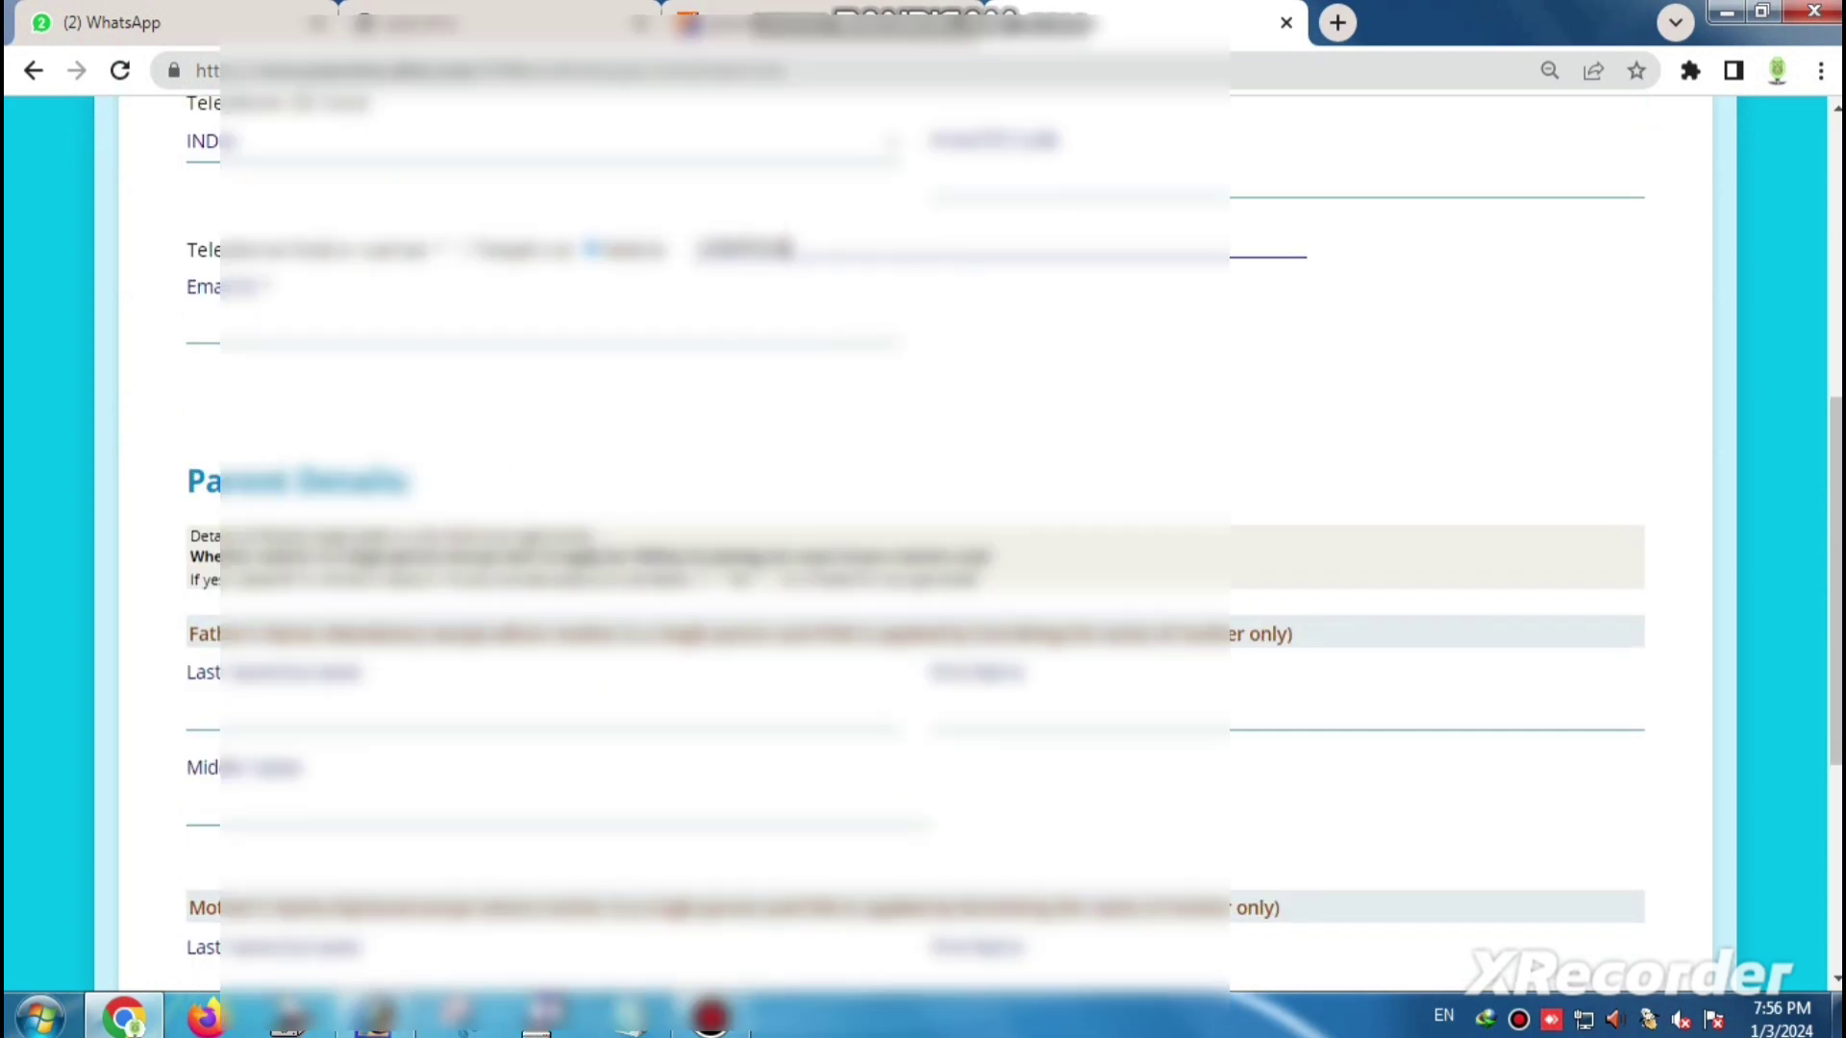
Step: Fill in the email ID from the saved autofill suggestion
click(539, 318)
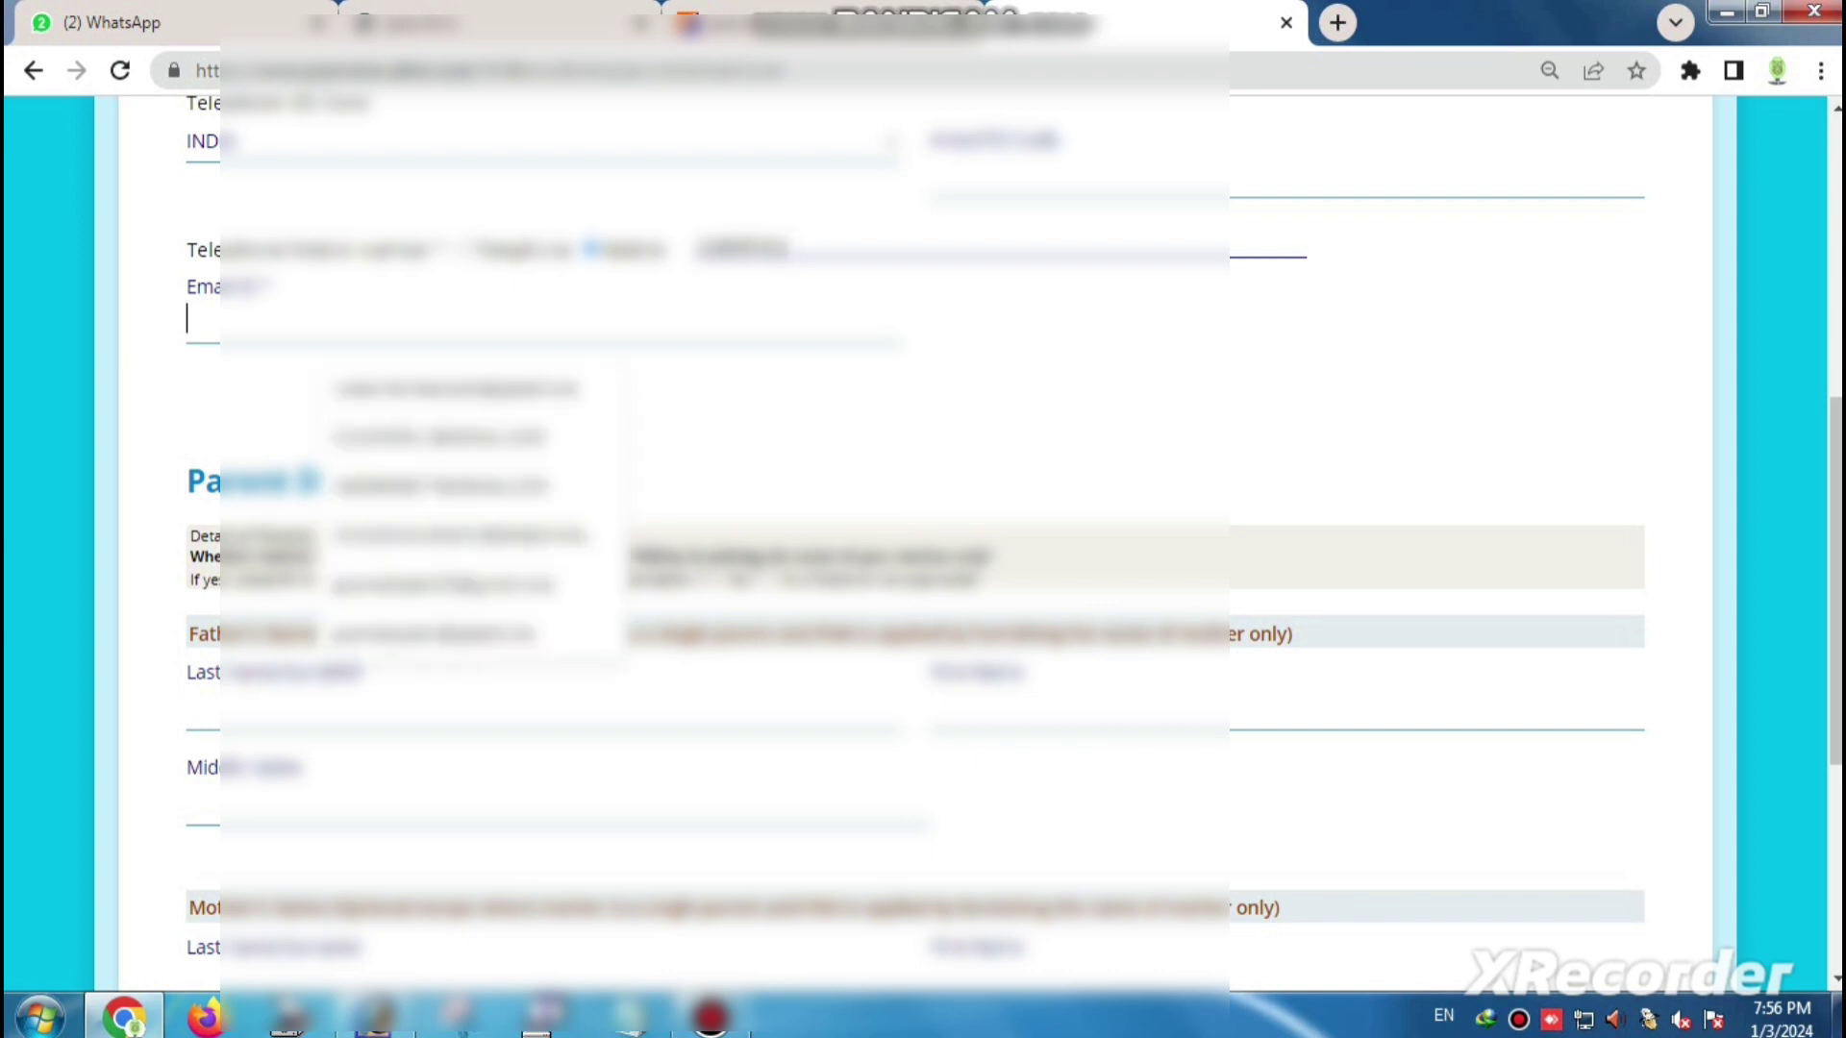
key(Down)
key(Return)
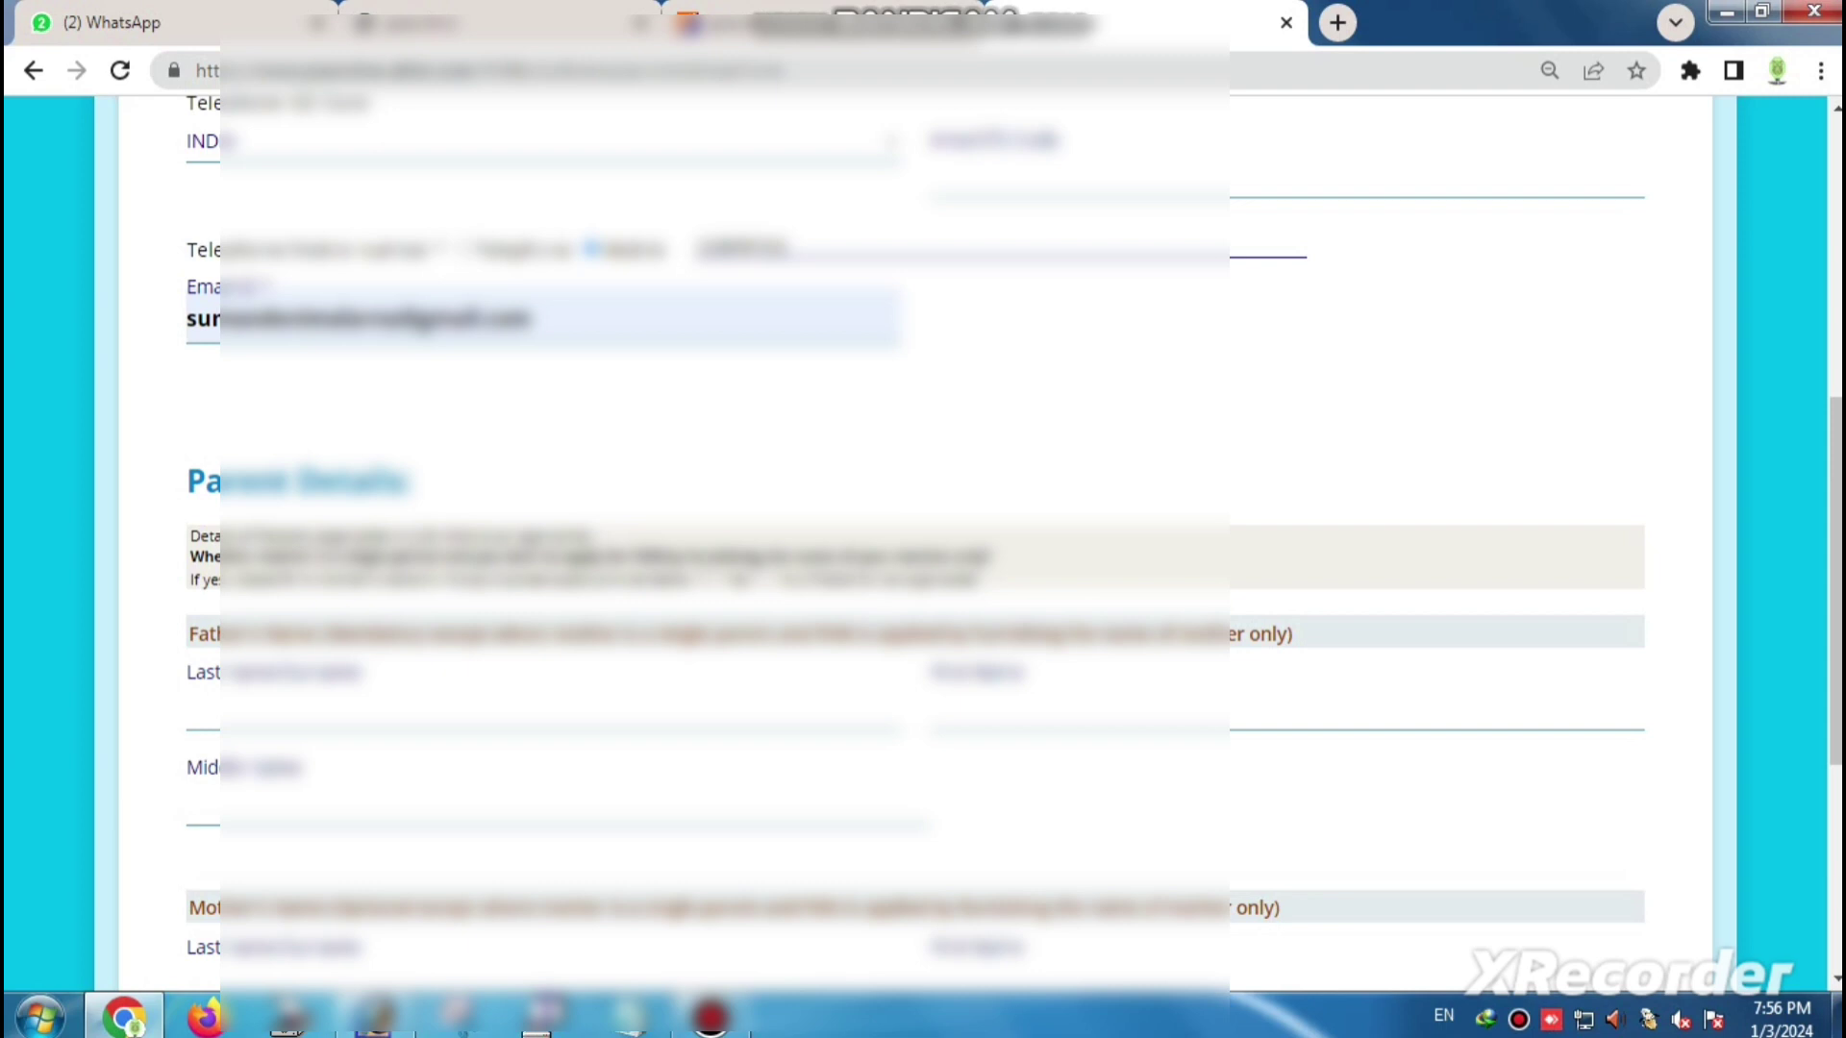
scroll(1014, 529, down, 2)
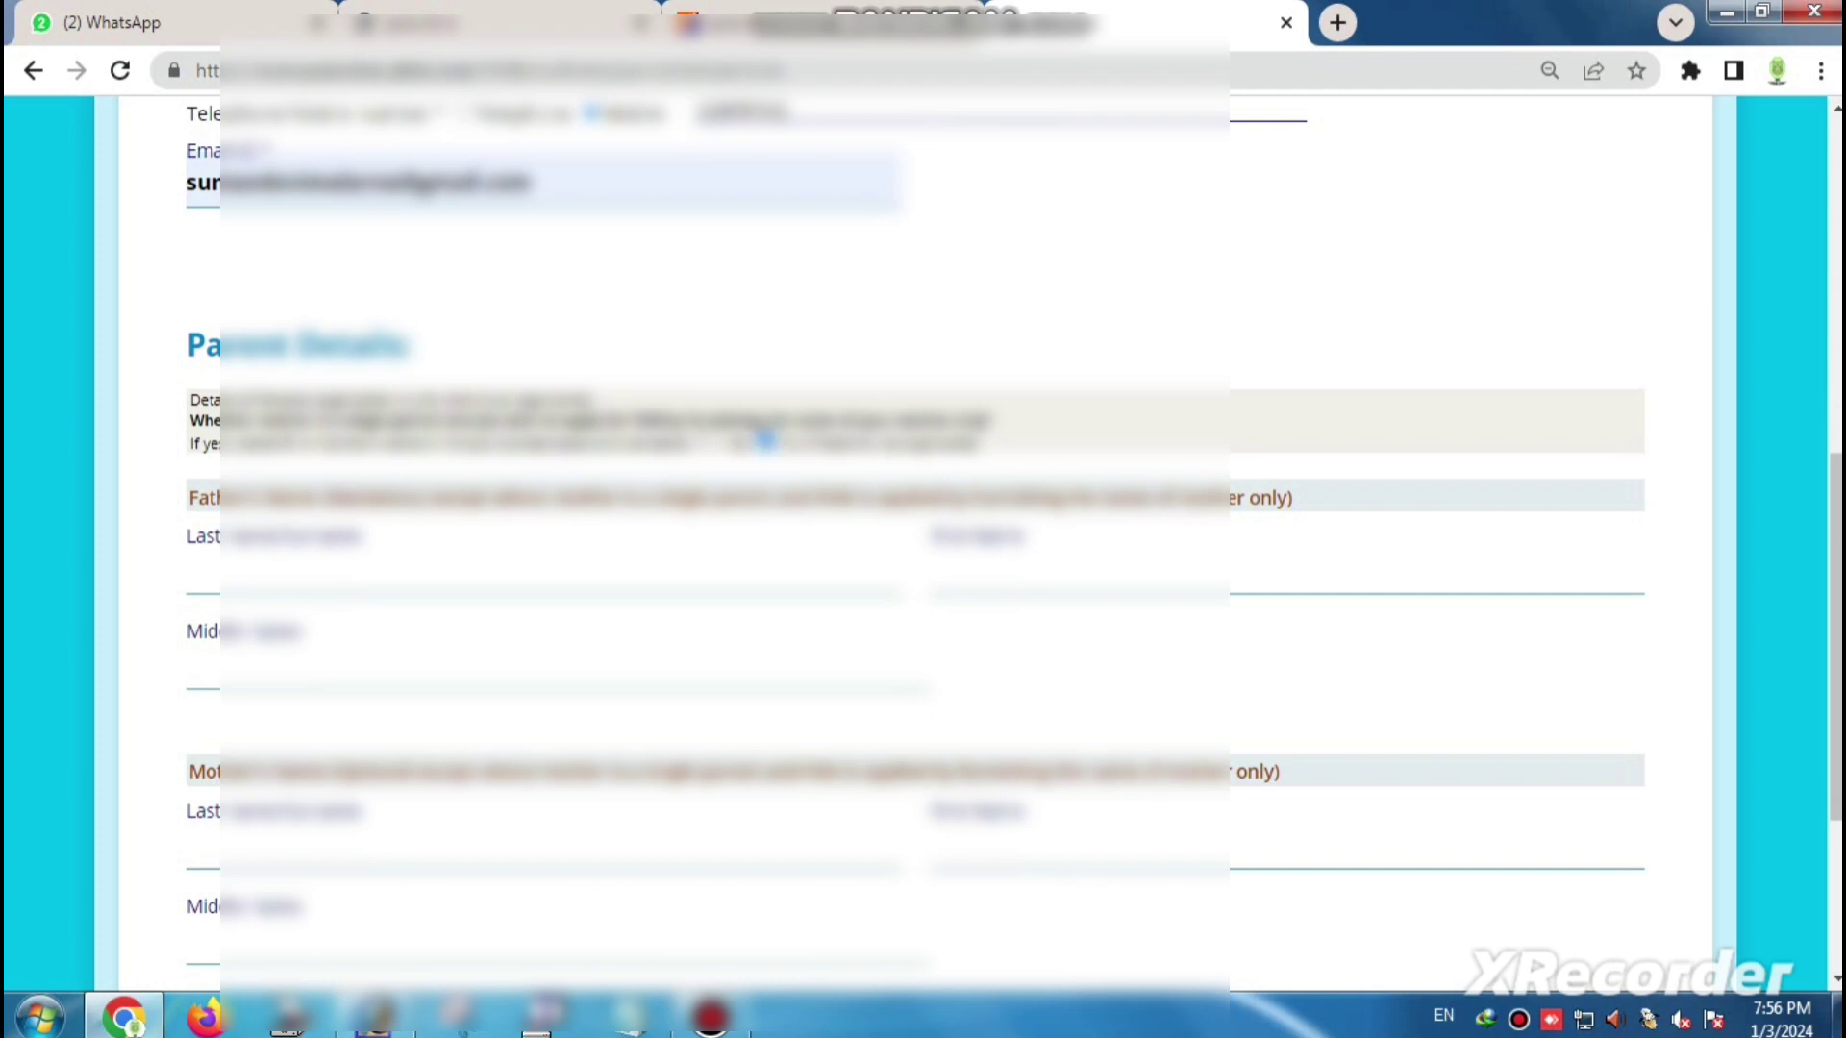
Step: Enter the father's first name and saved last name, then advance to Address Details
scroll(1013, 529, down, 2)
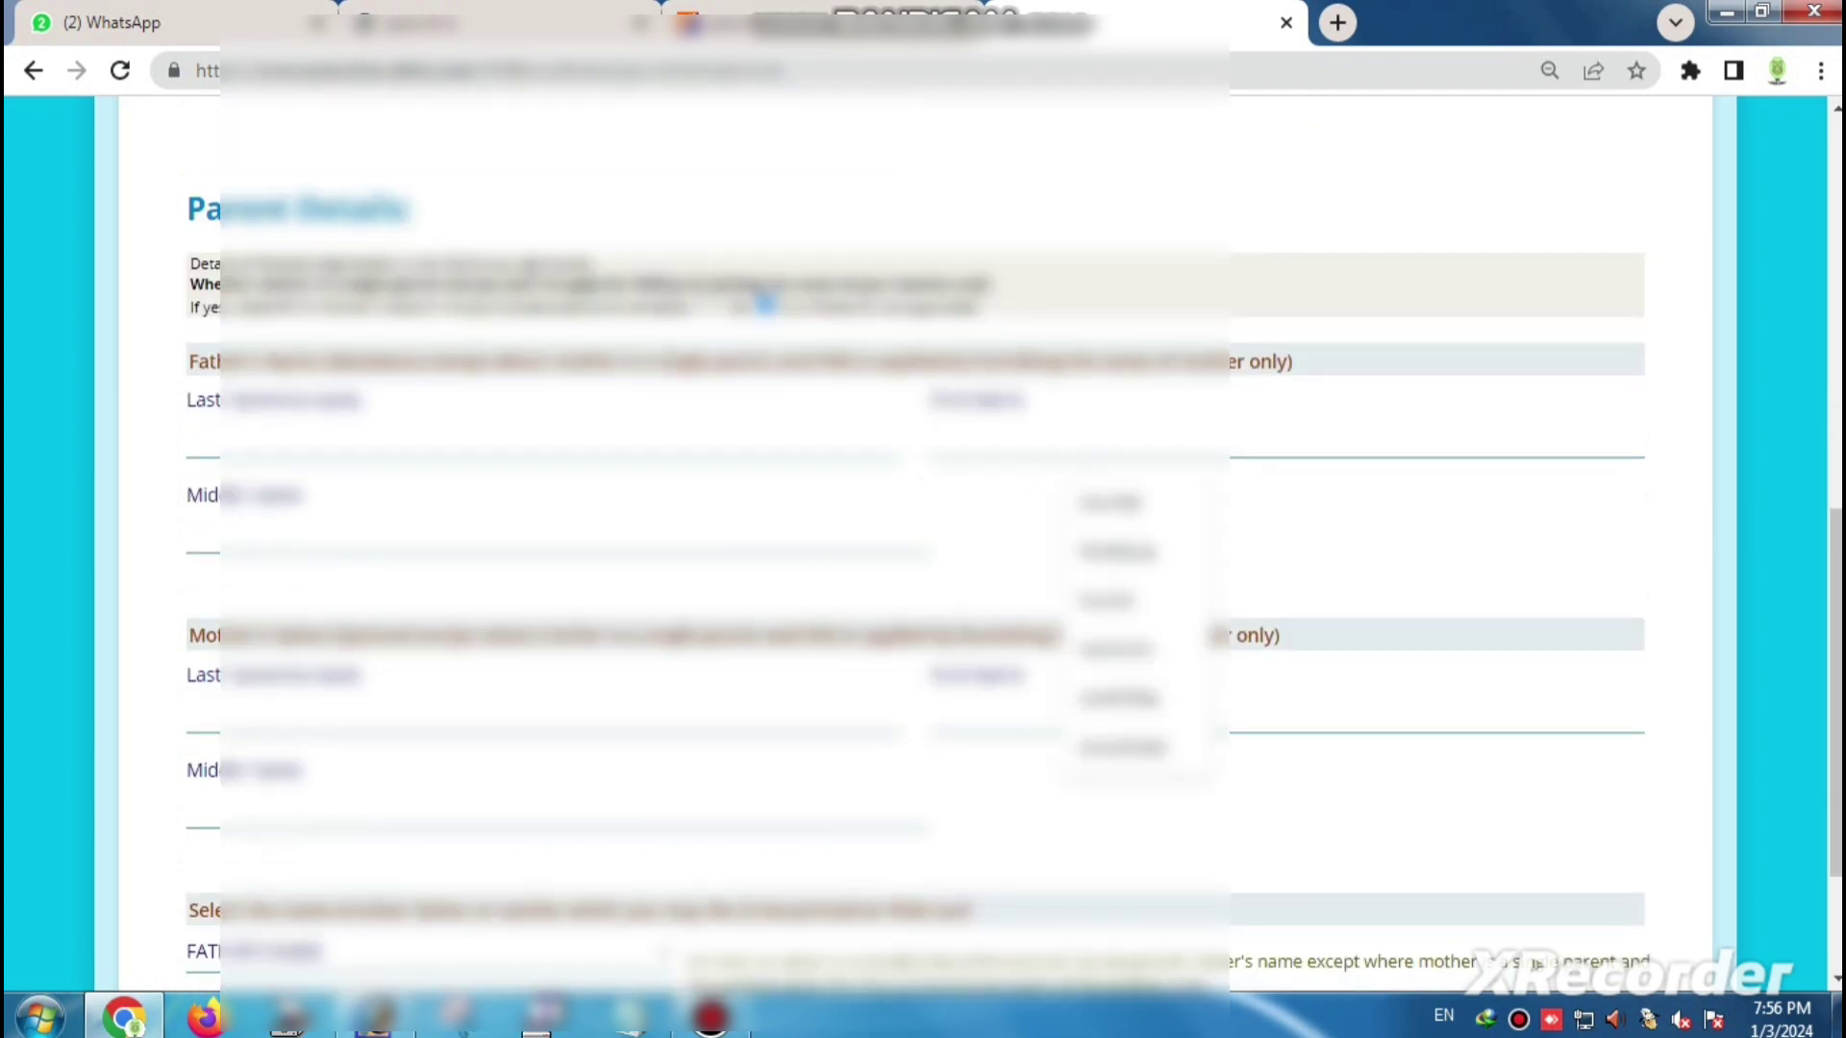
click(288, 432)
text(mahmood)
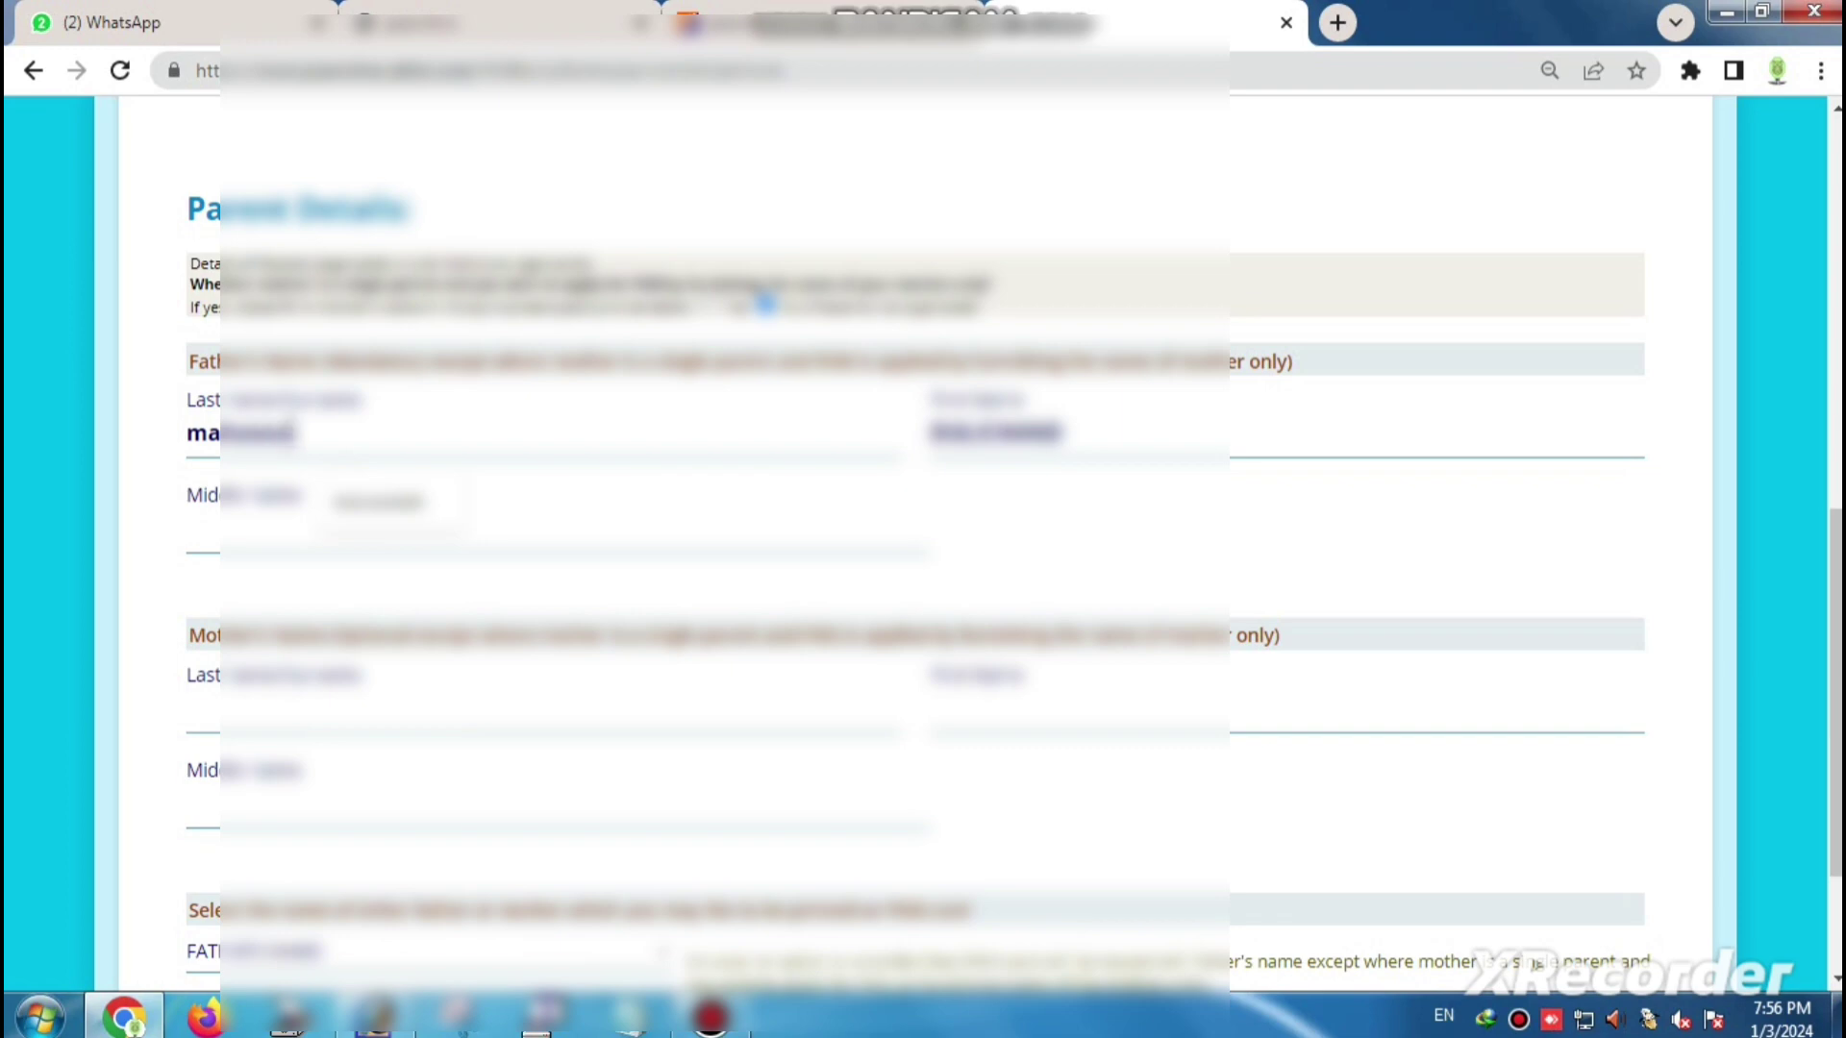
key(Down)
key(Return)
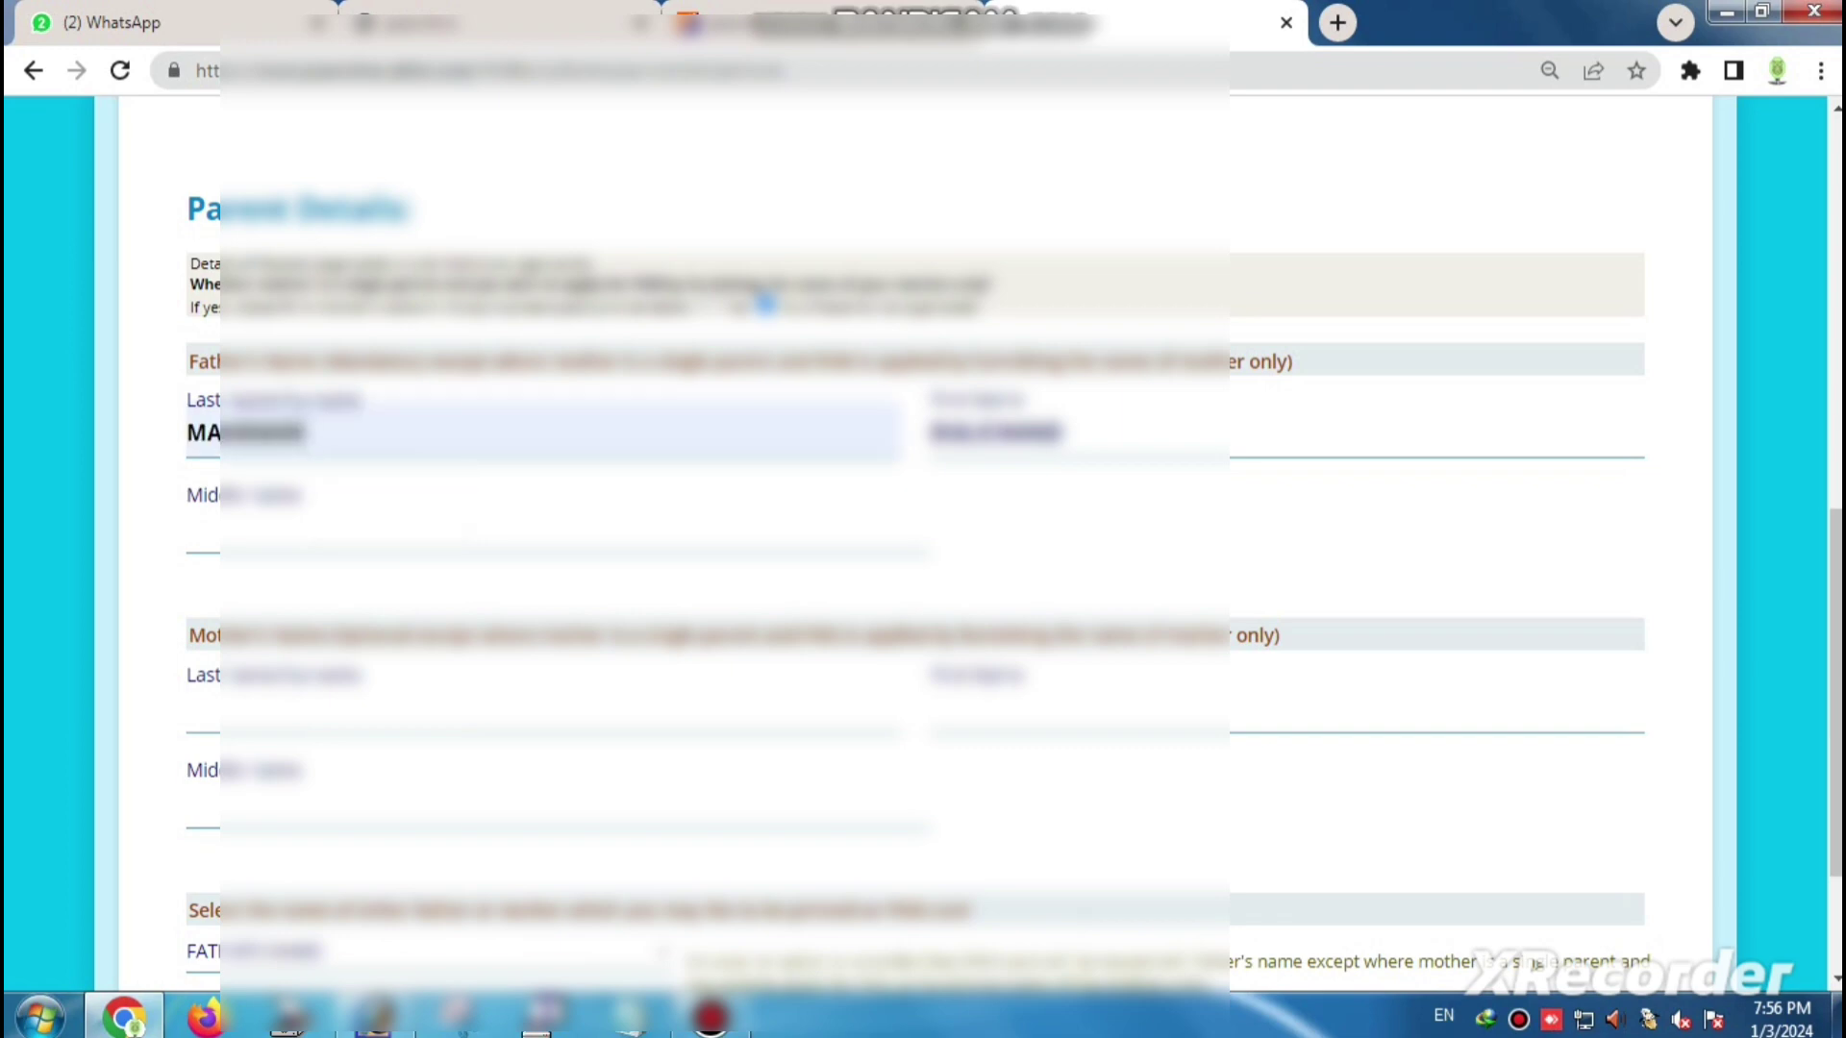
scroll(979, 552, down, 2)
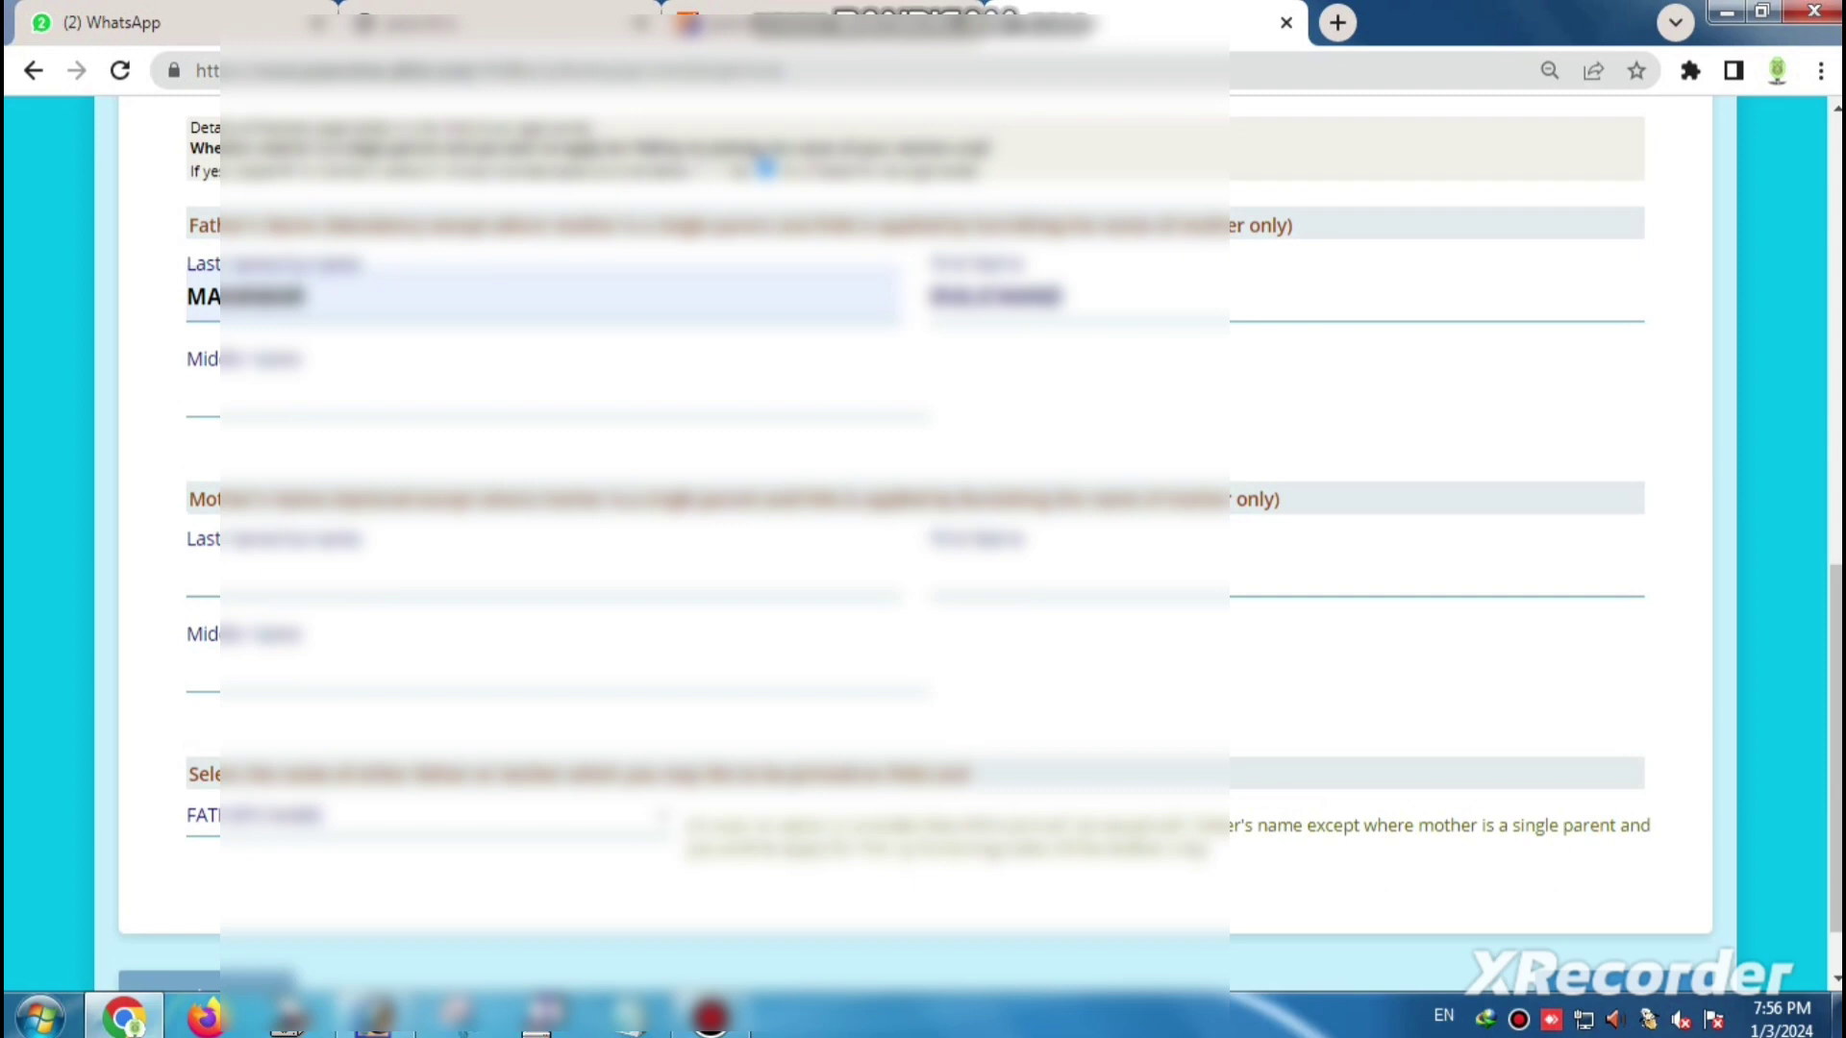
scroll(967, 558, down, 1)
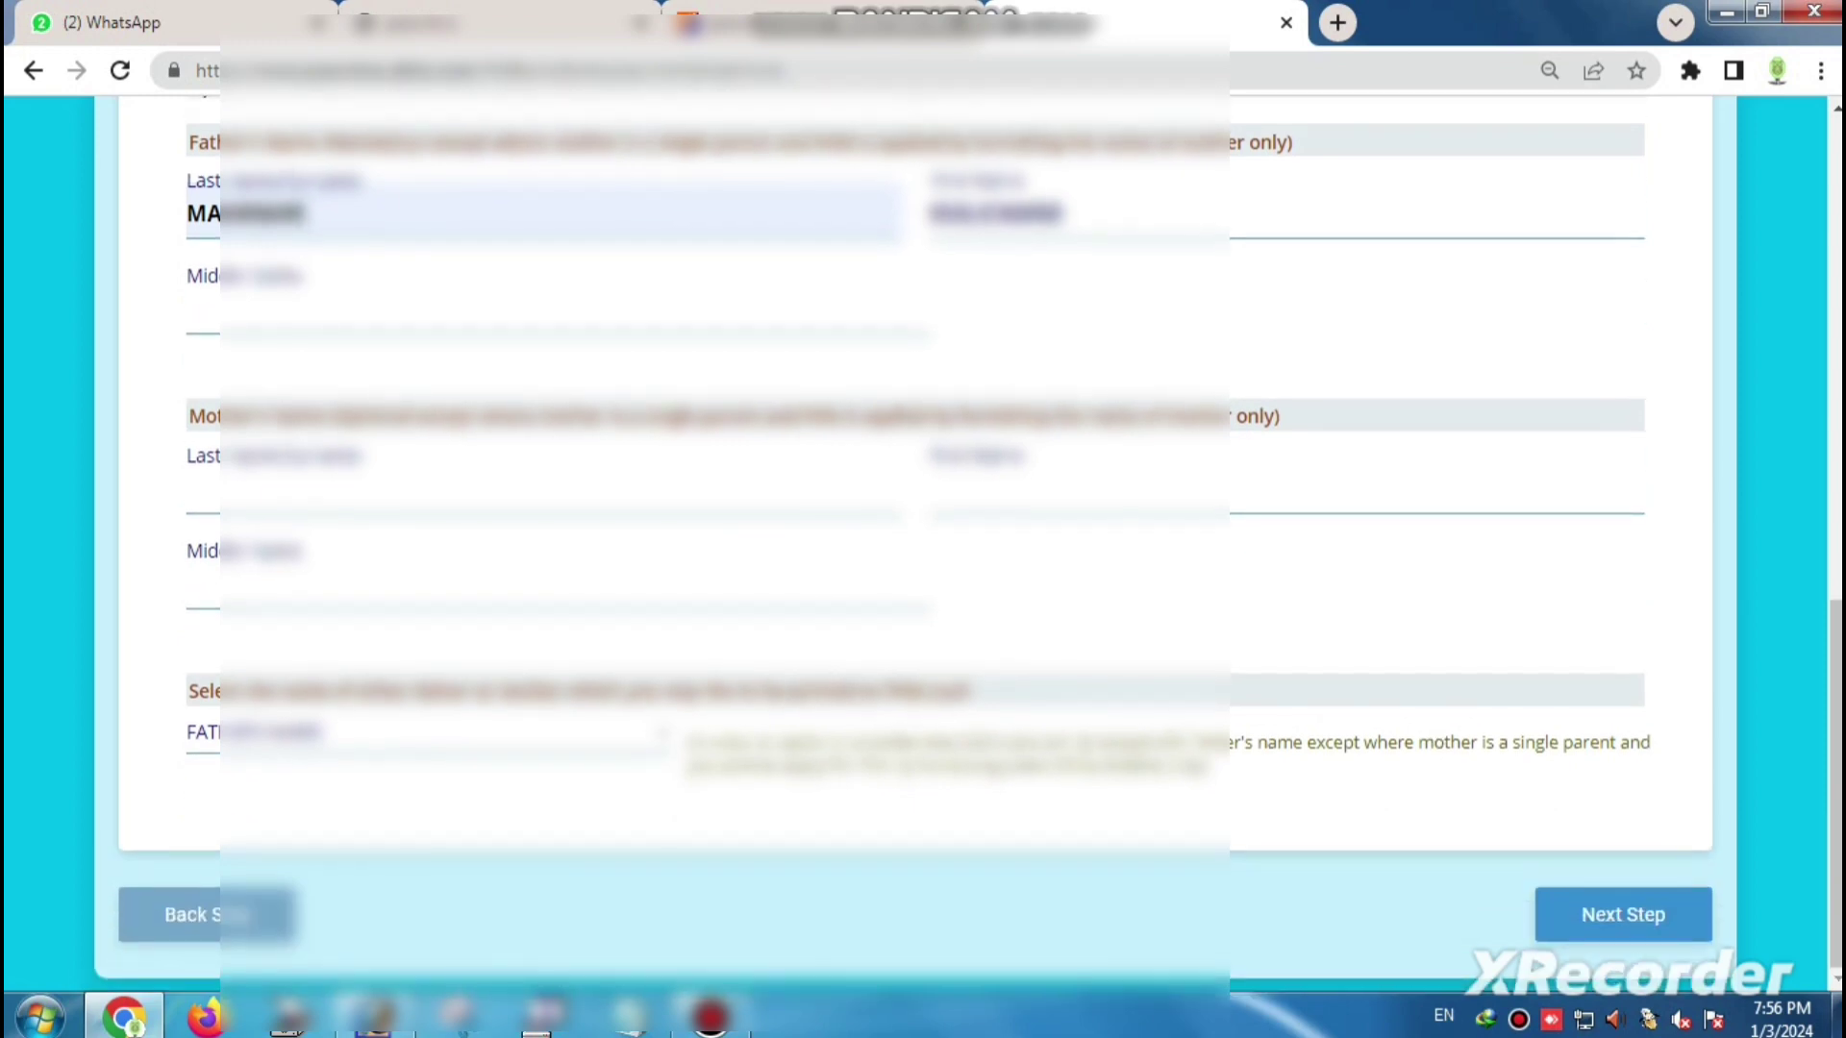
click(1623, 915)
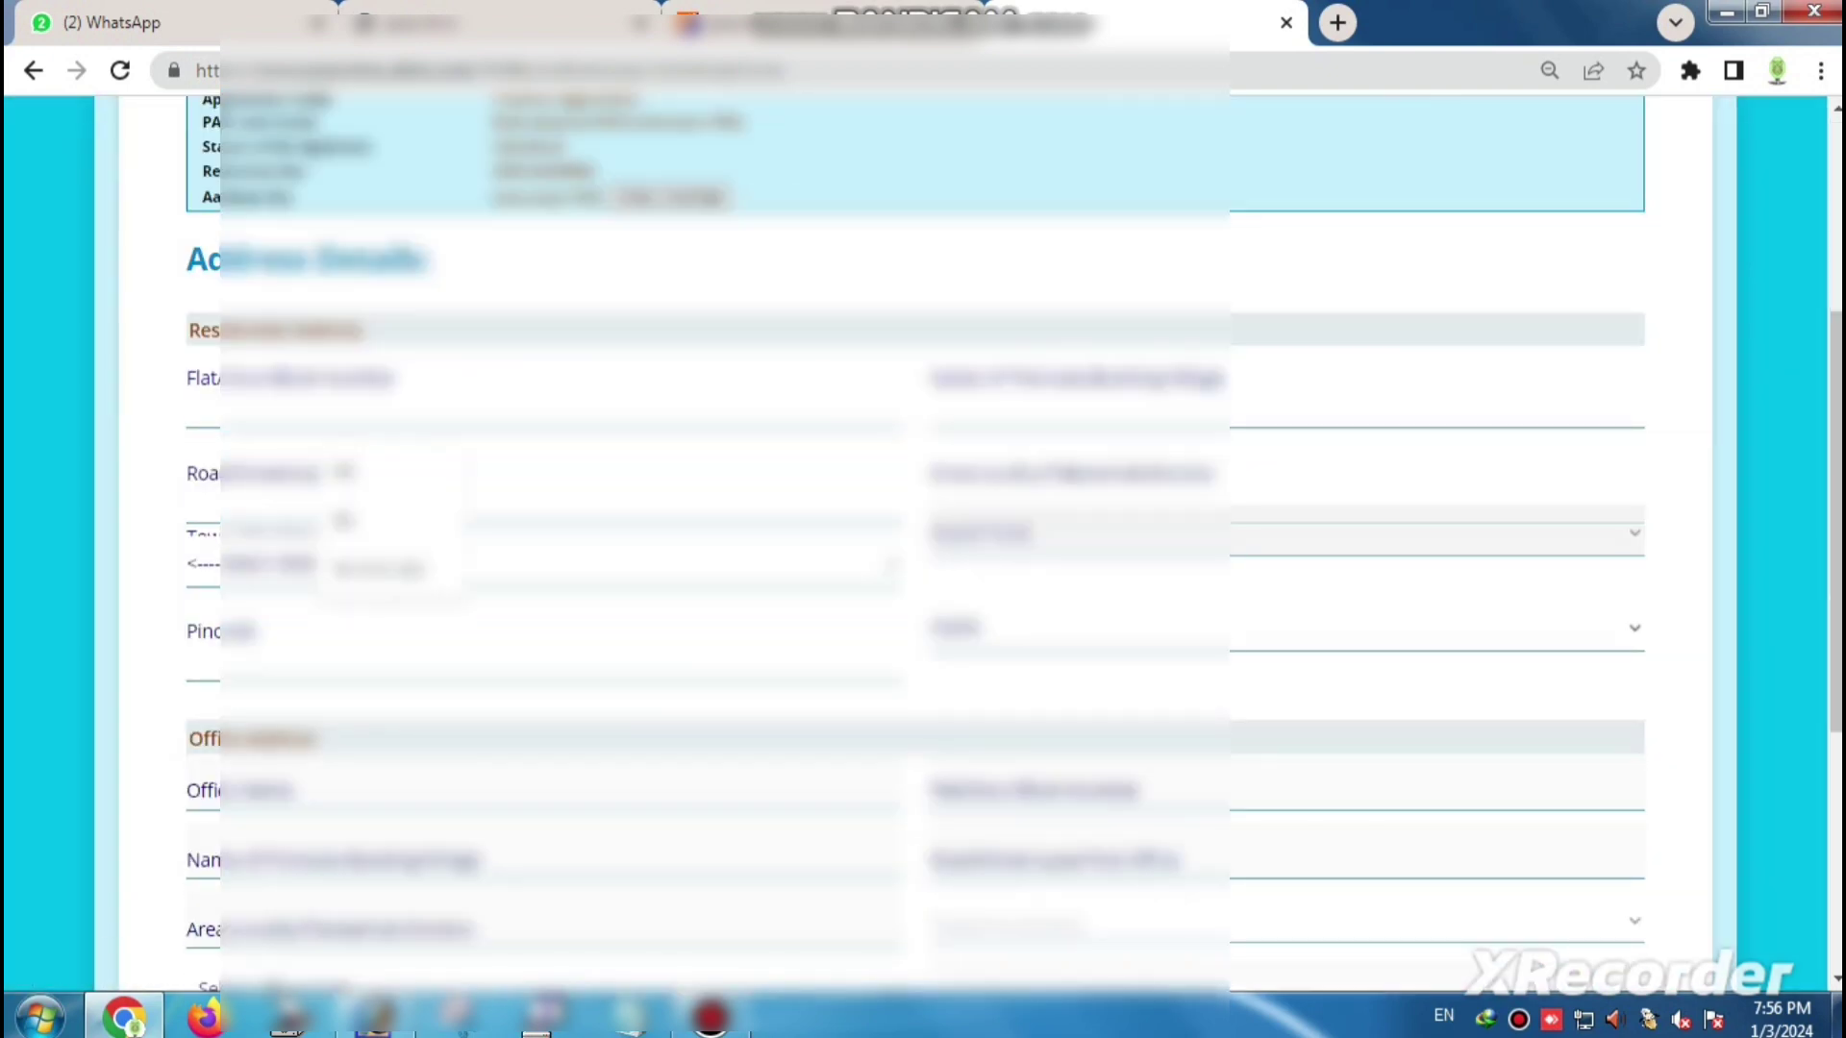
Step: Fill in the flat number, building name, road and locality of the residence address
text(02)
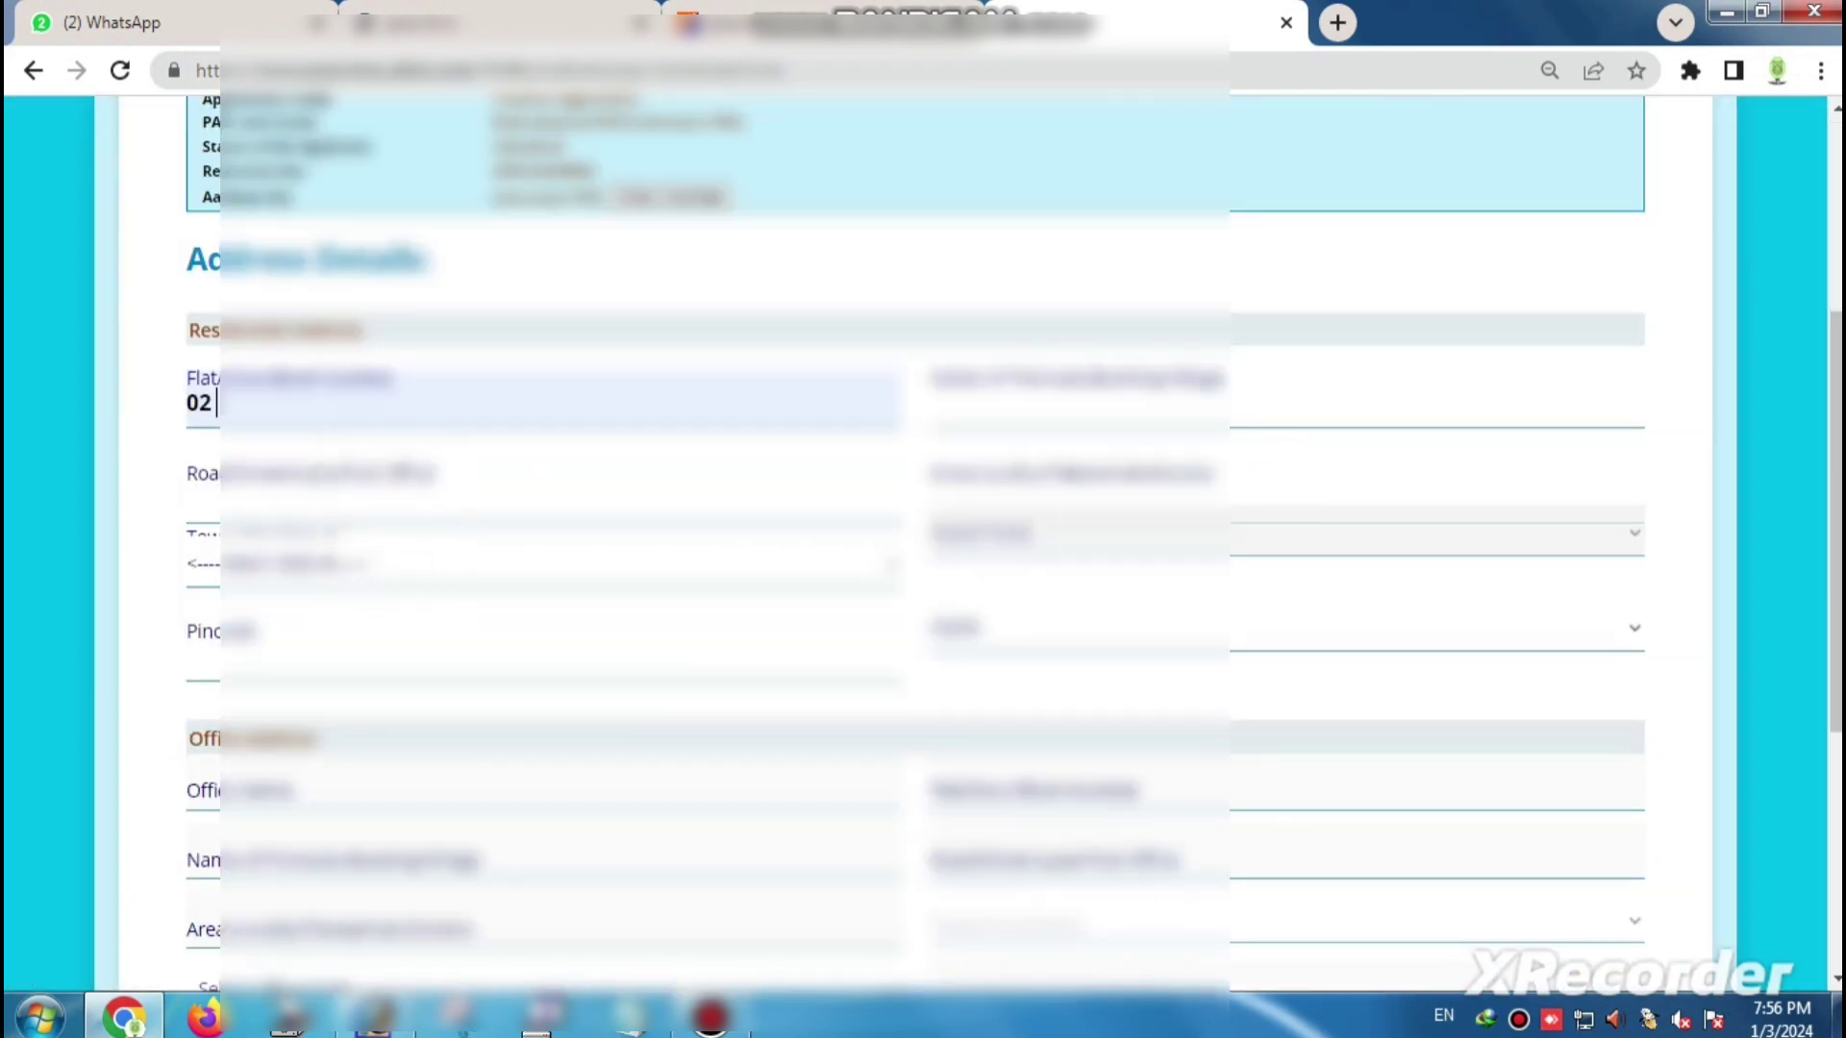
key(Tab)
key(Down)
key(Return)
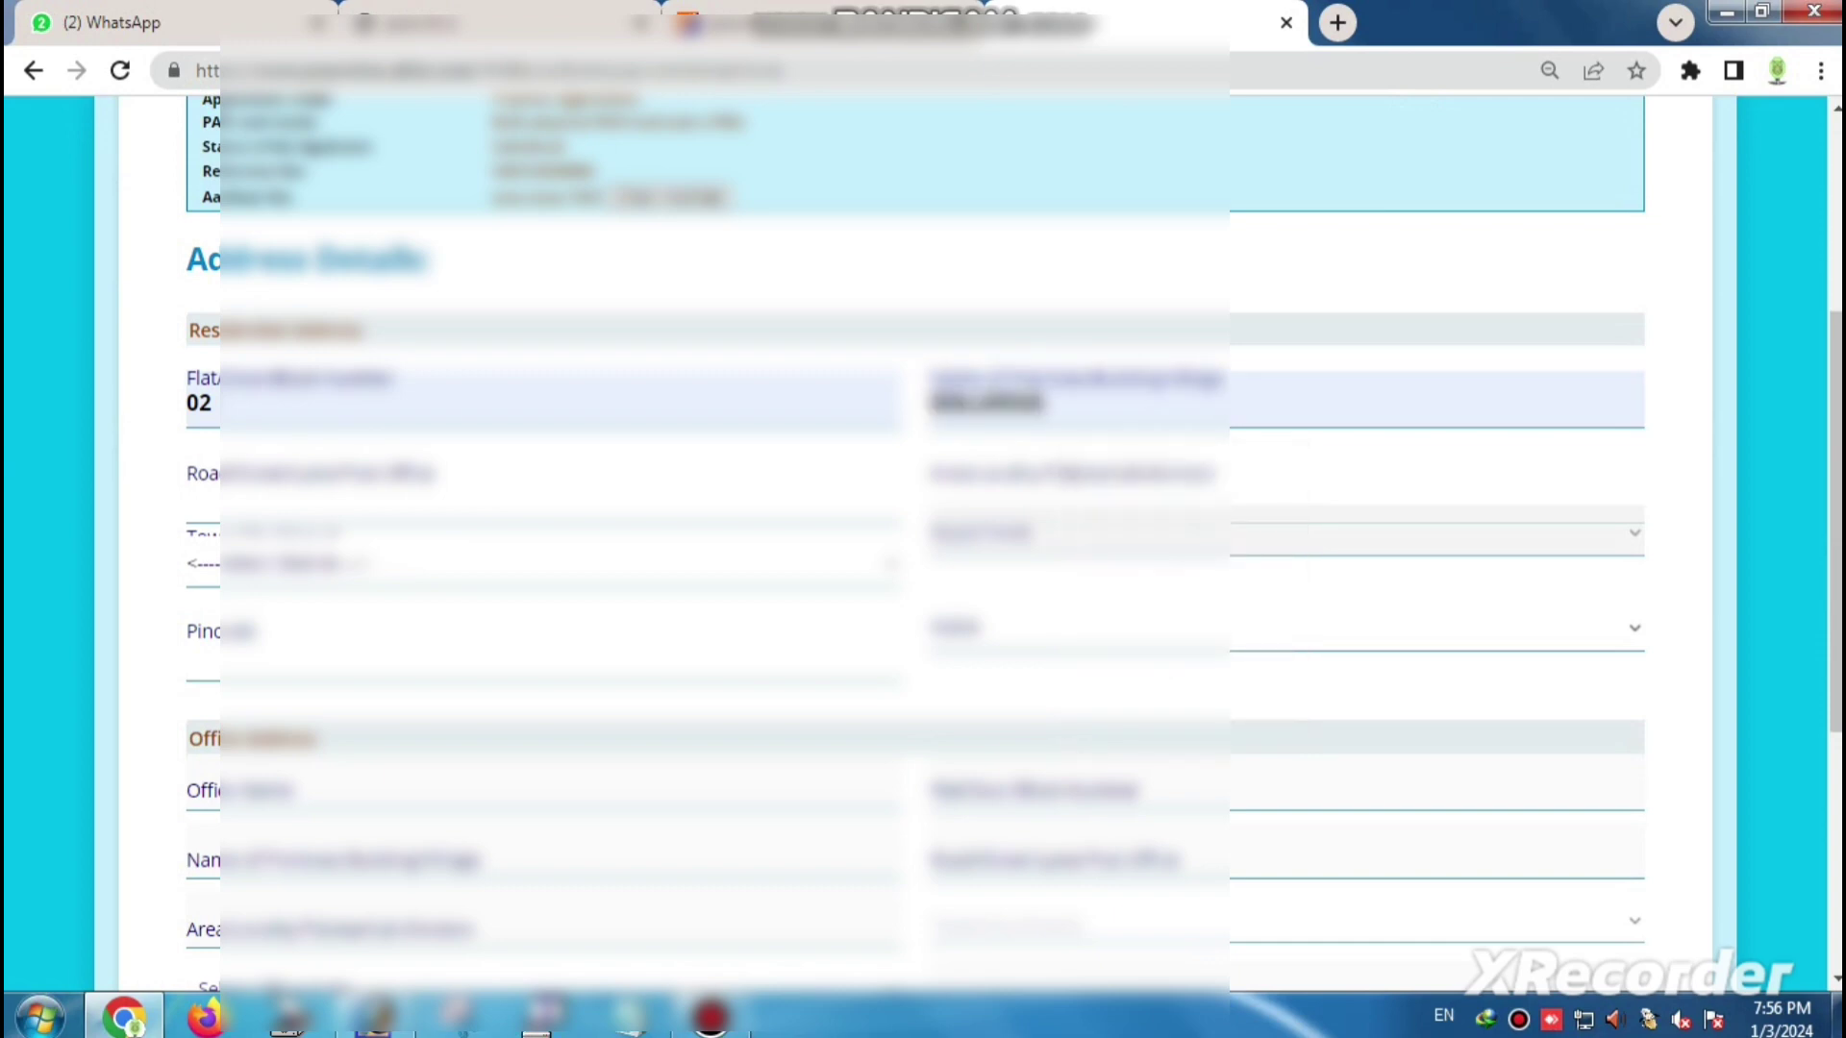
key(Tab)
key(Down)
key(Return)
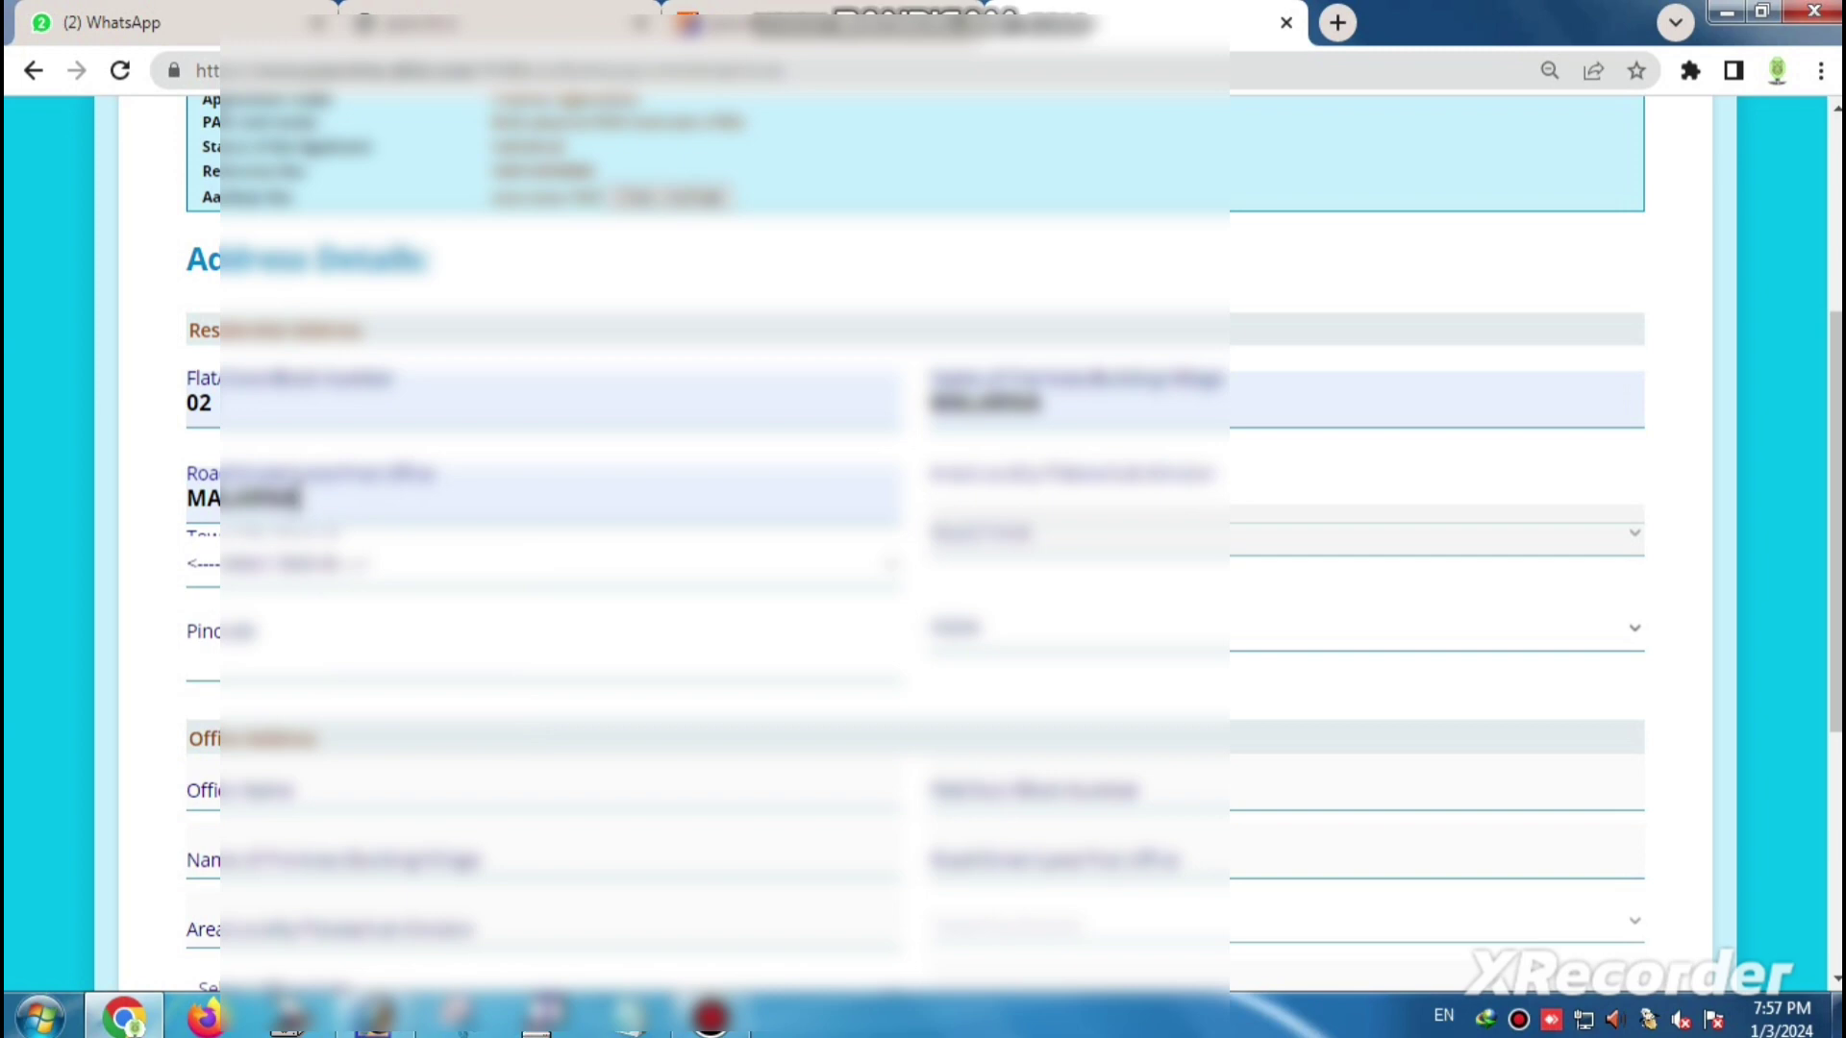
key(Tab)
key(Down)
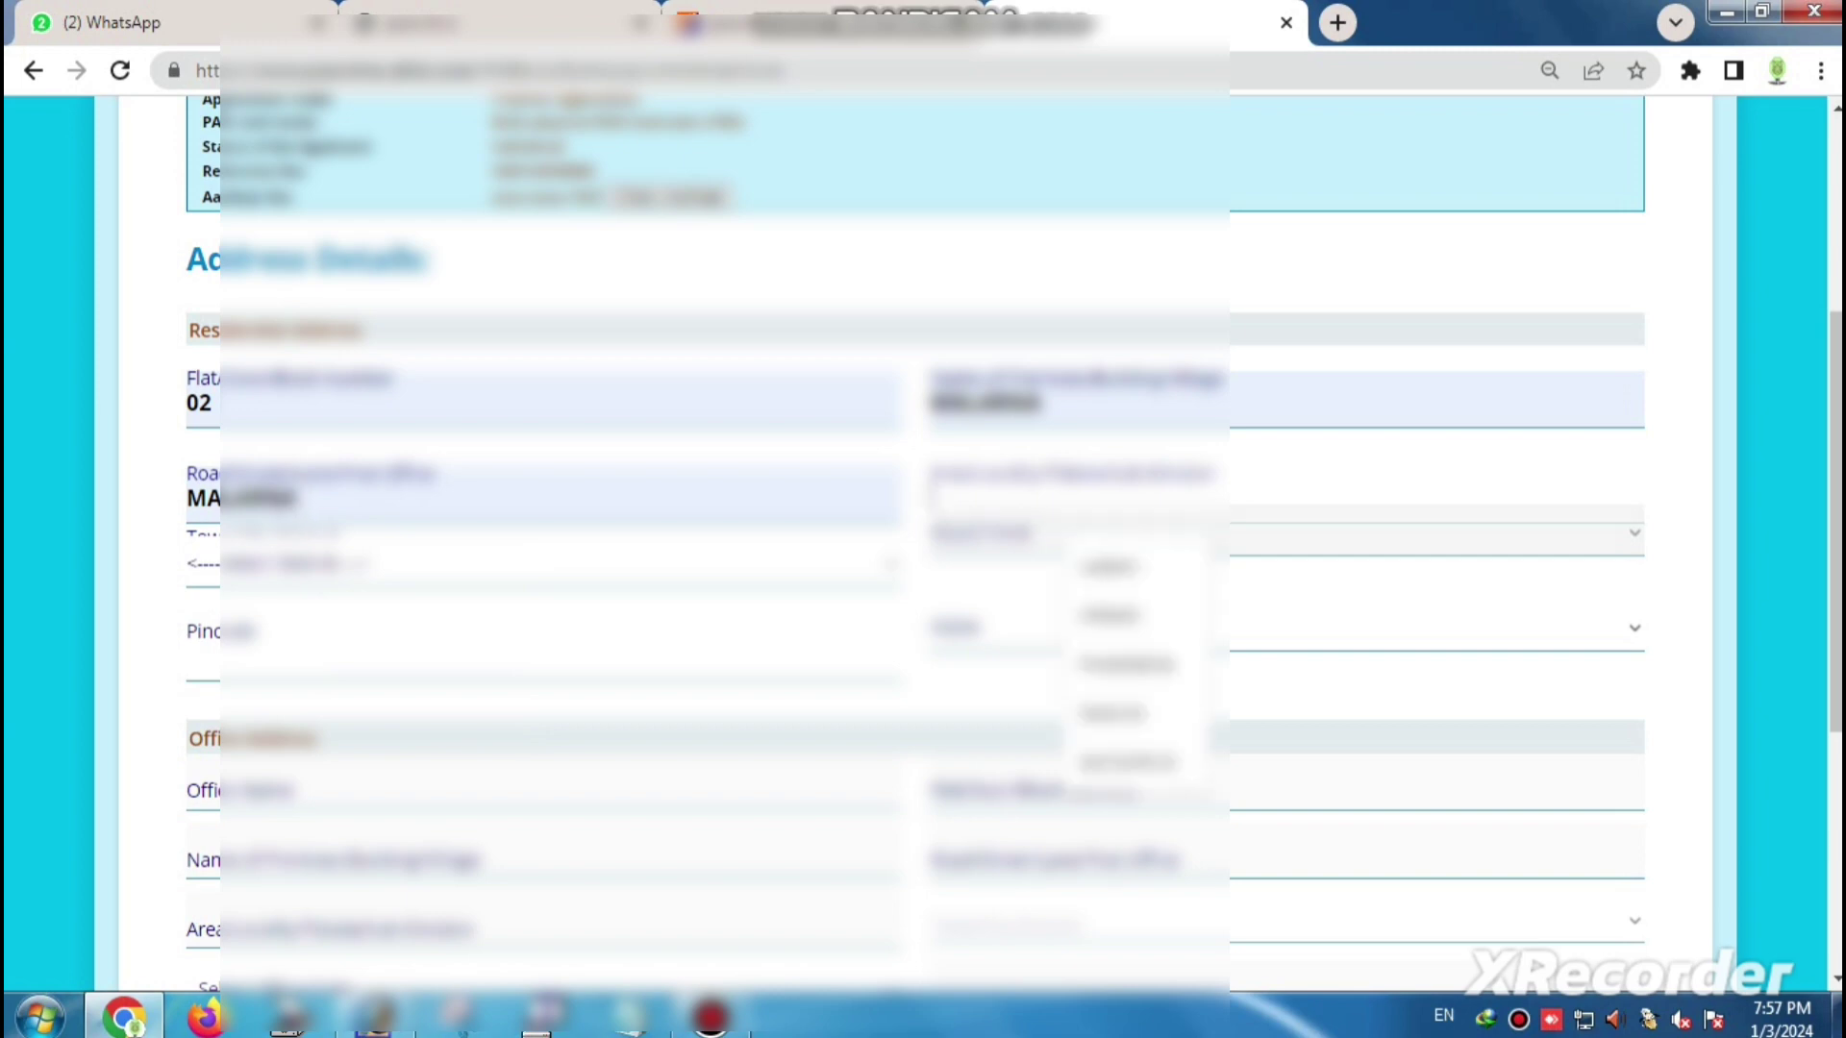
key(Down)
key(Return)
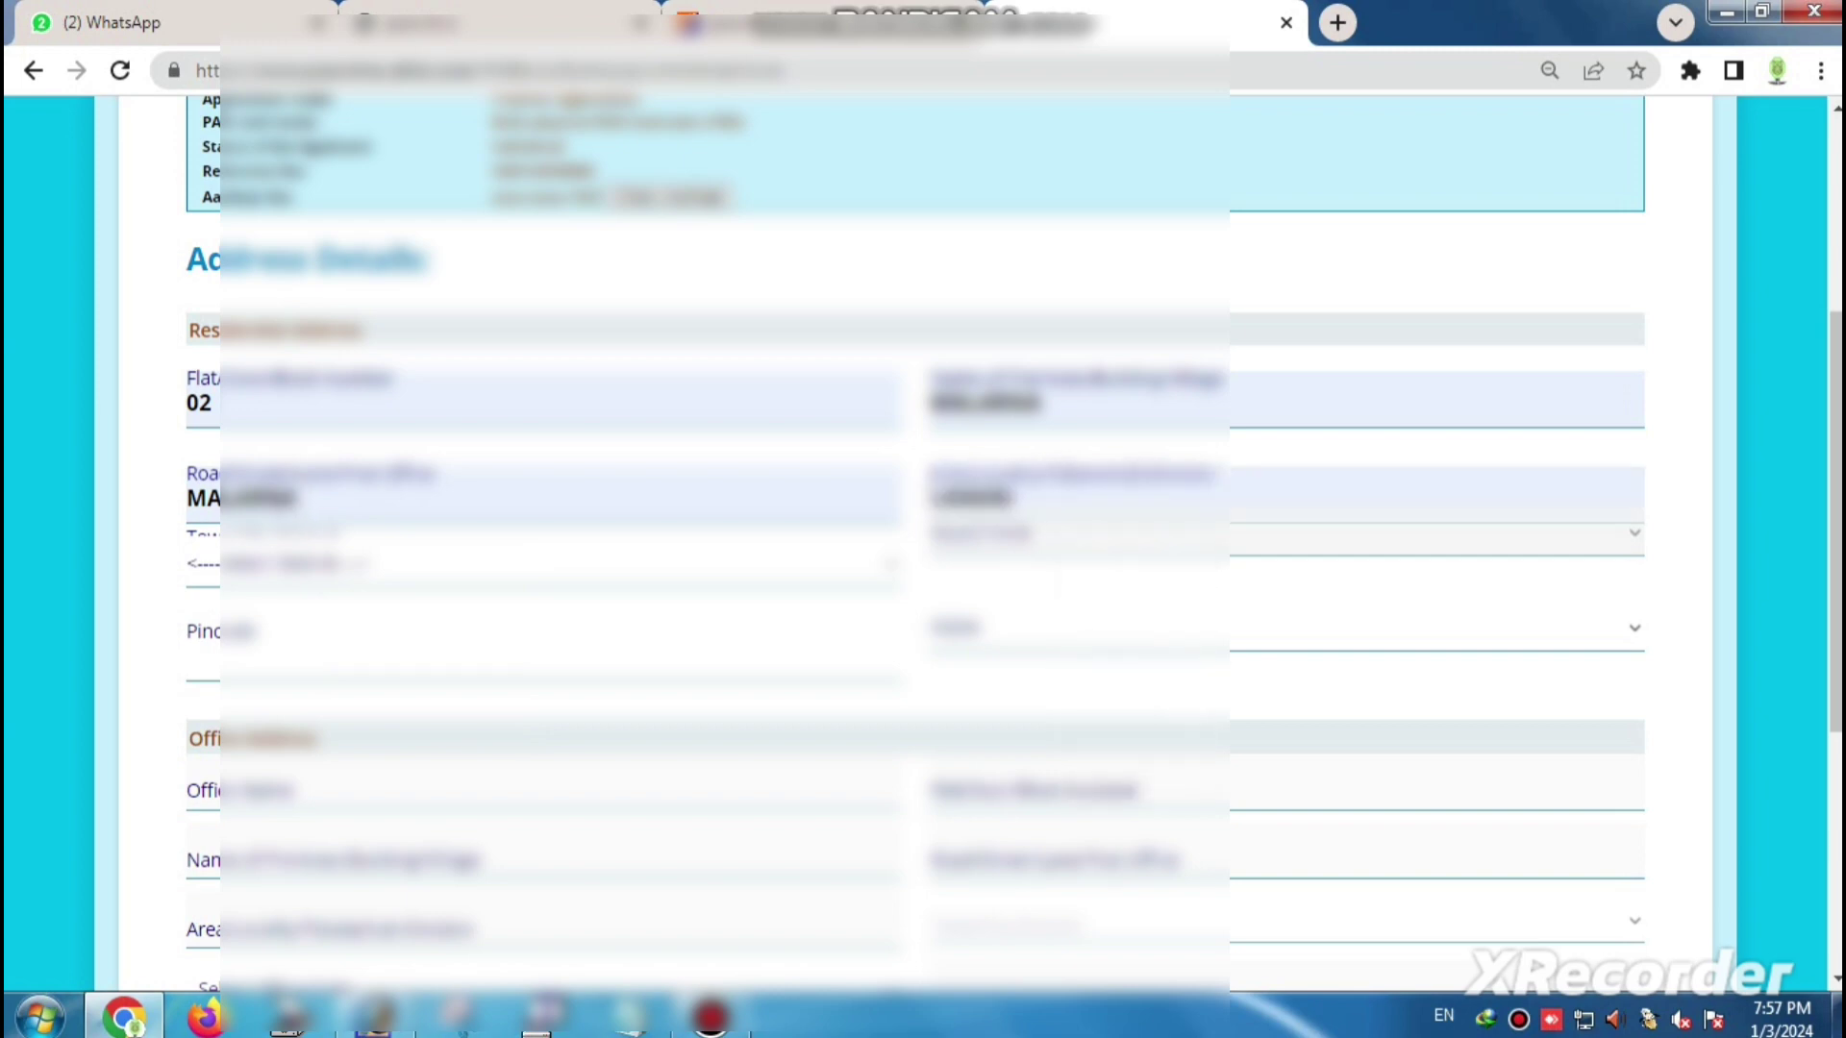
Step: Choose the district and suggested pincode, dismiss the error, and advance to Other Details
key(alt+Down)
key(d)
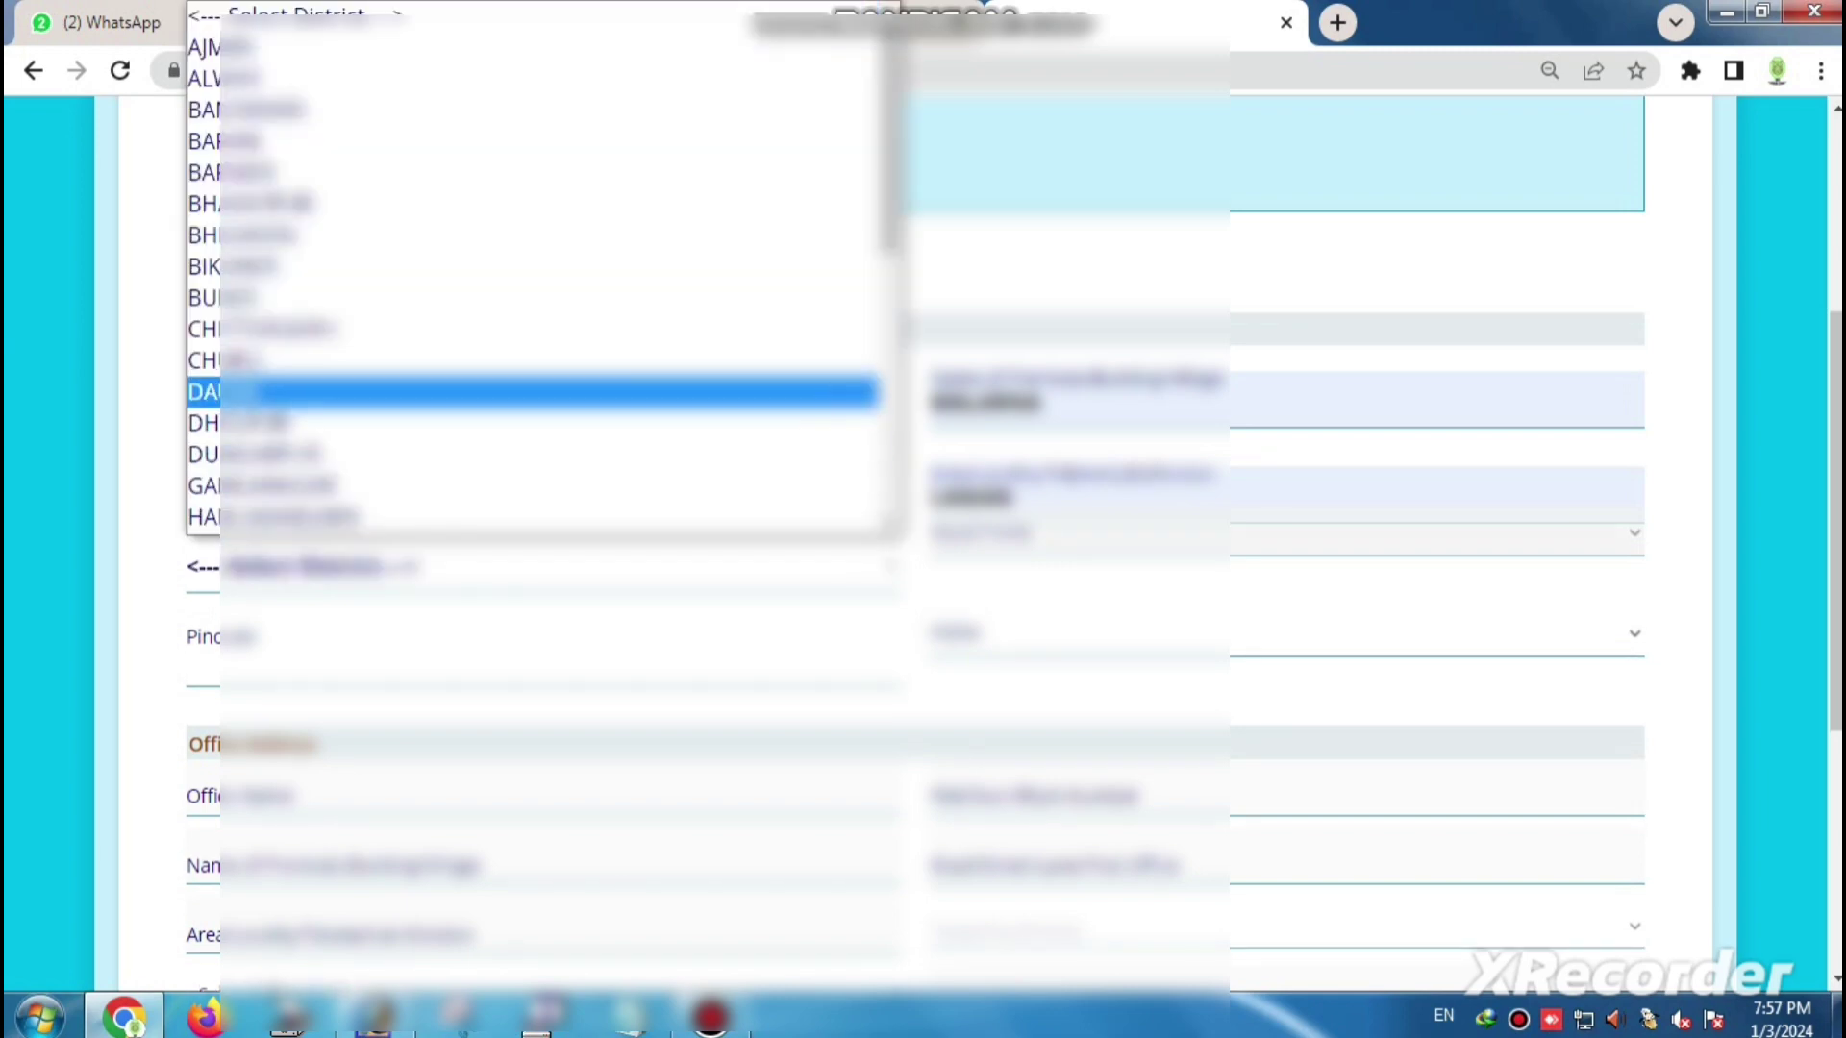
key(Return)
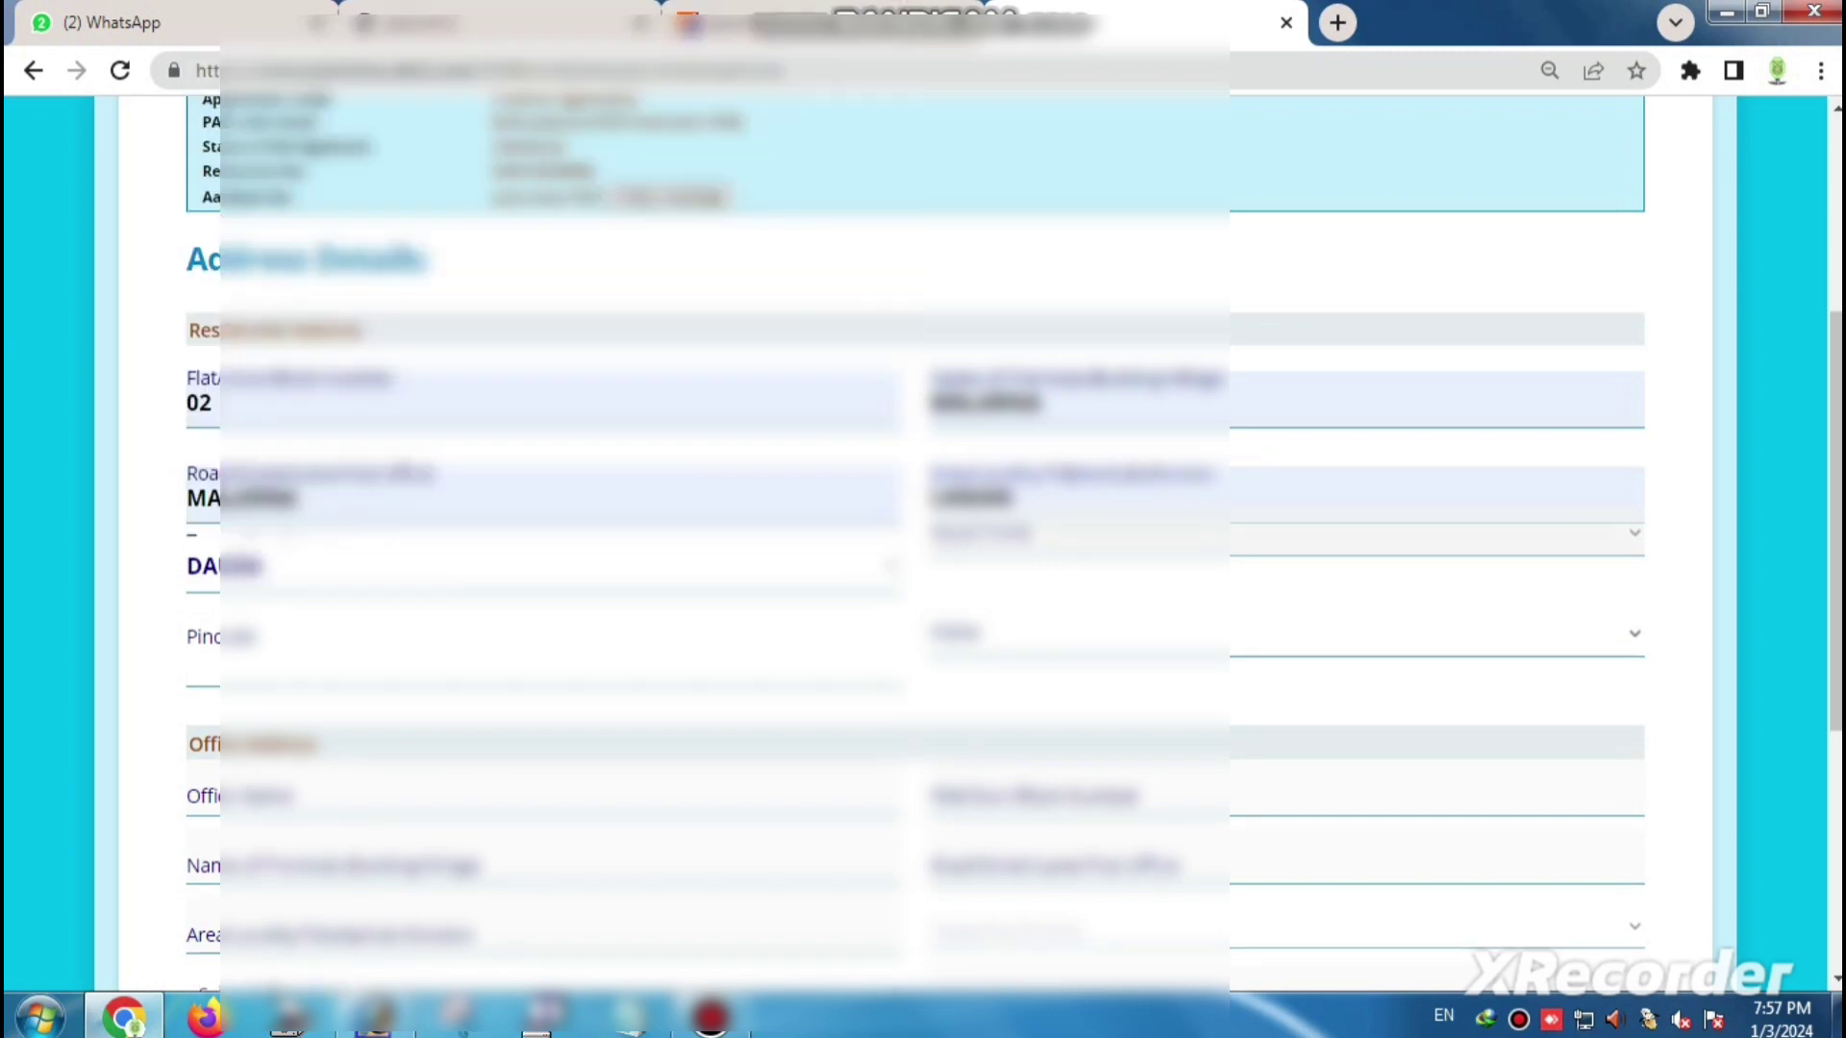
key(Tab)
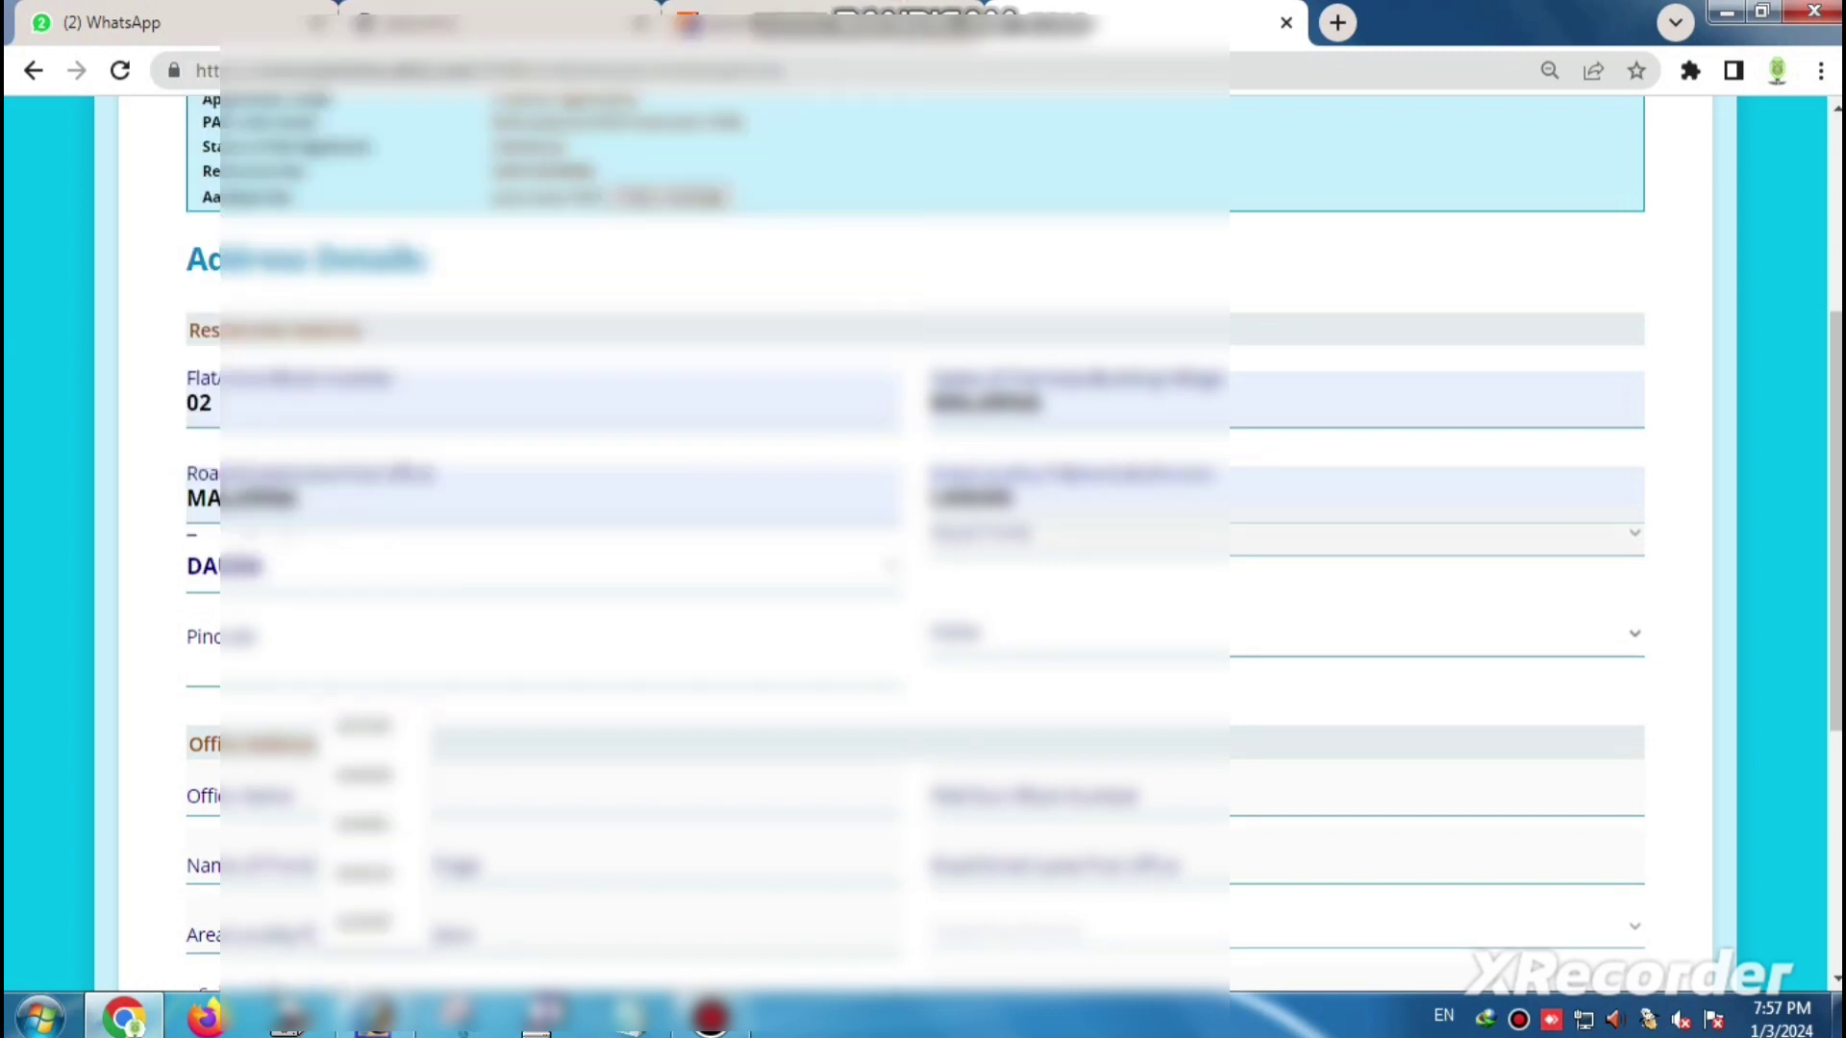
key(Down)
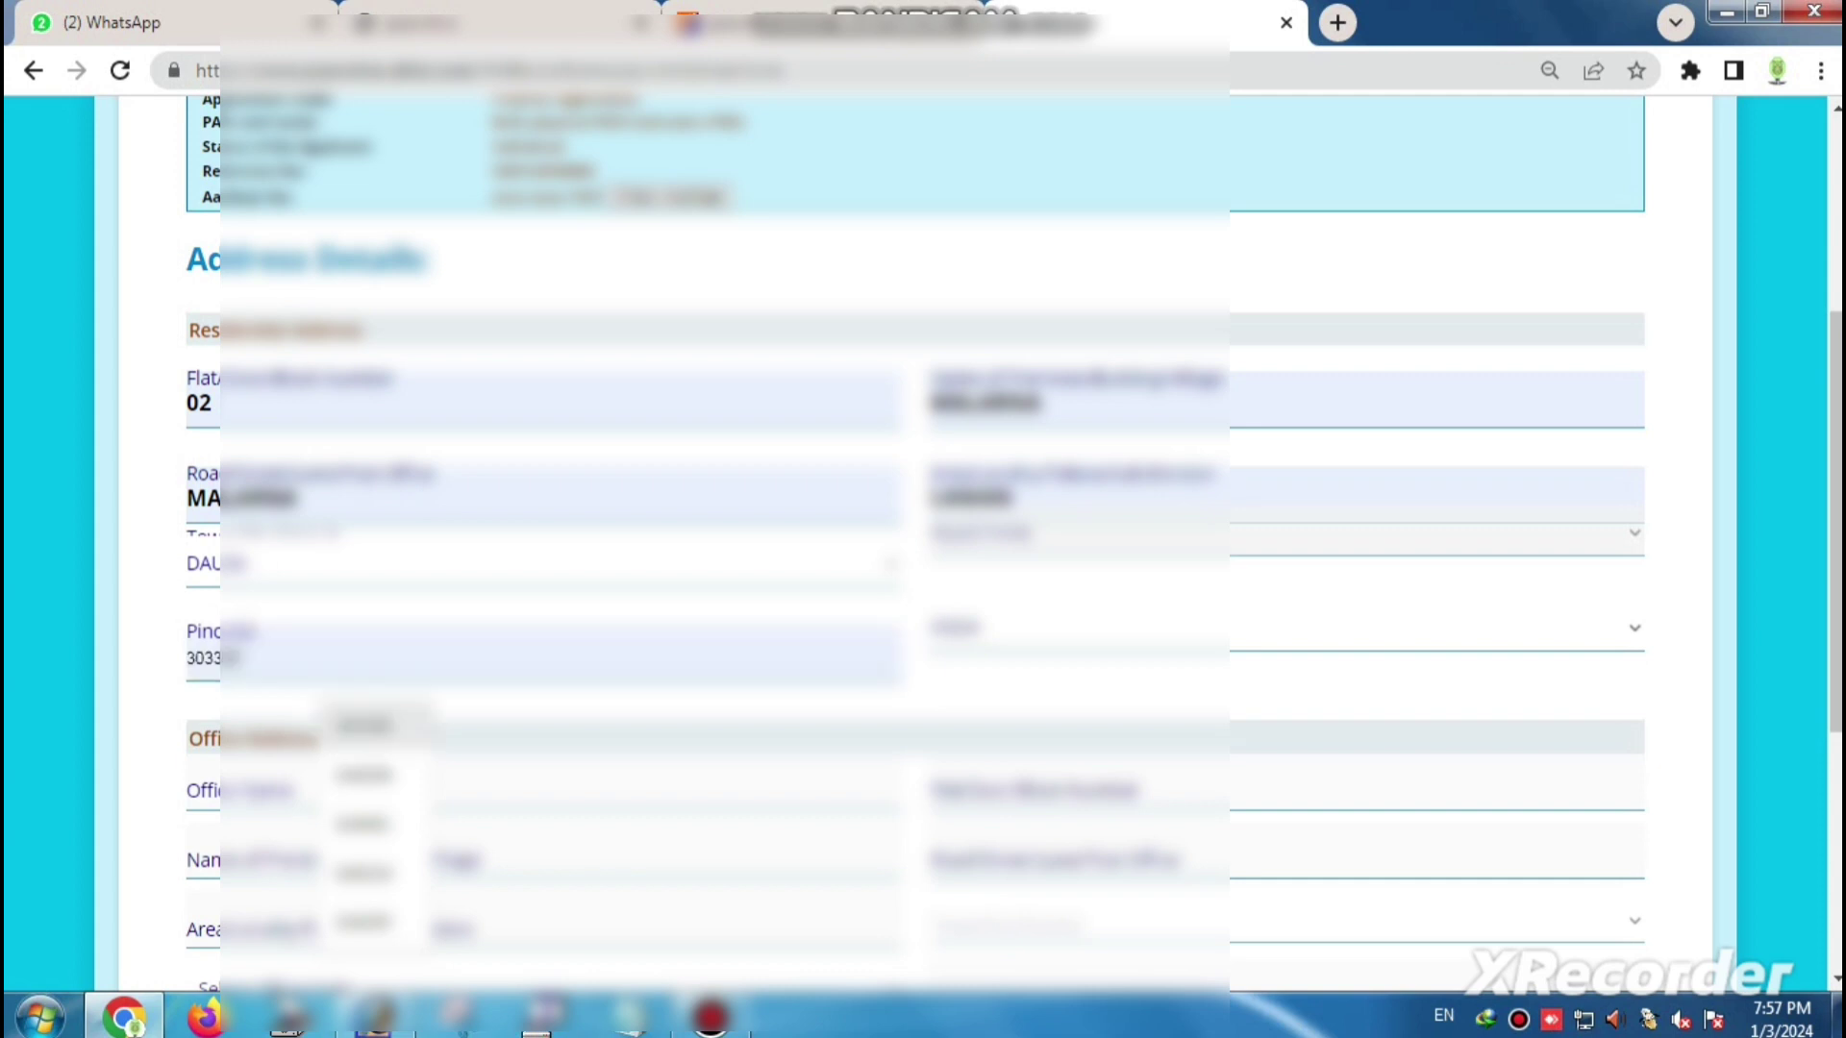
key(Return)
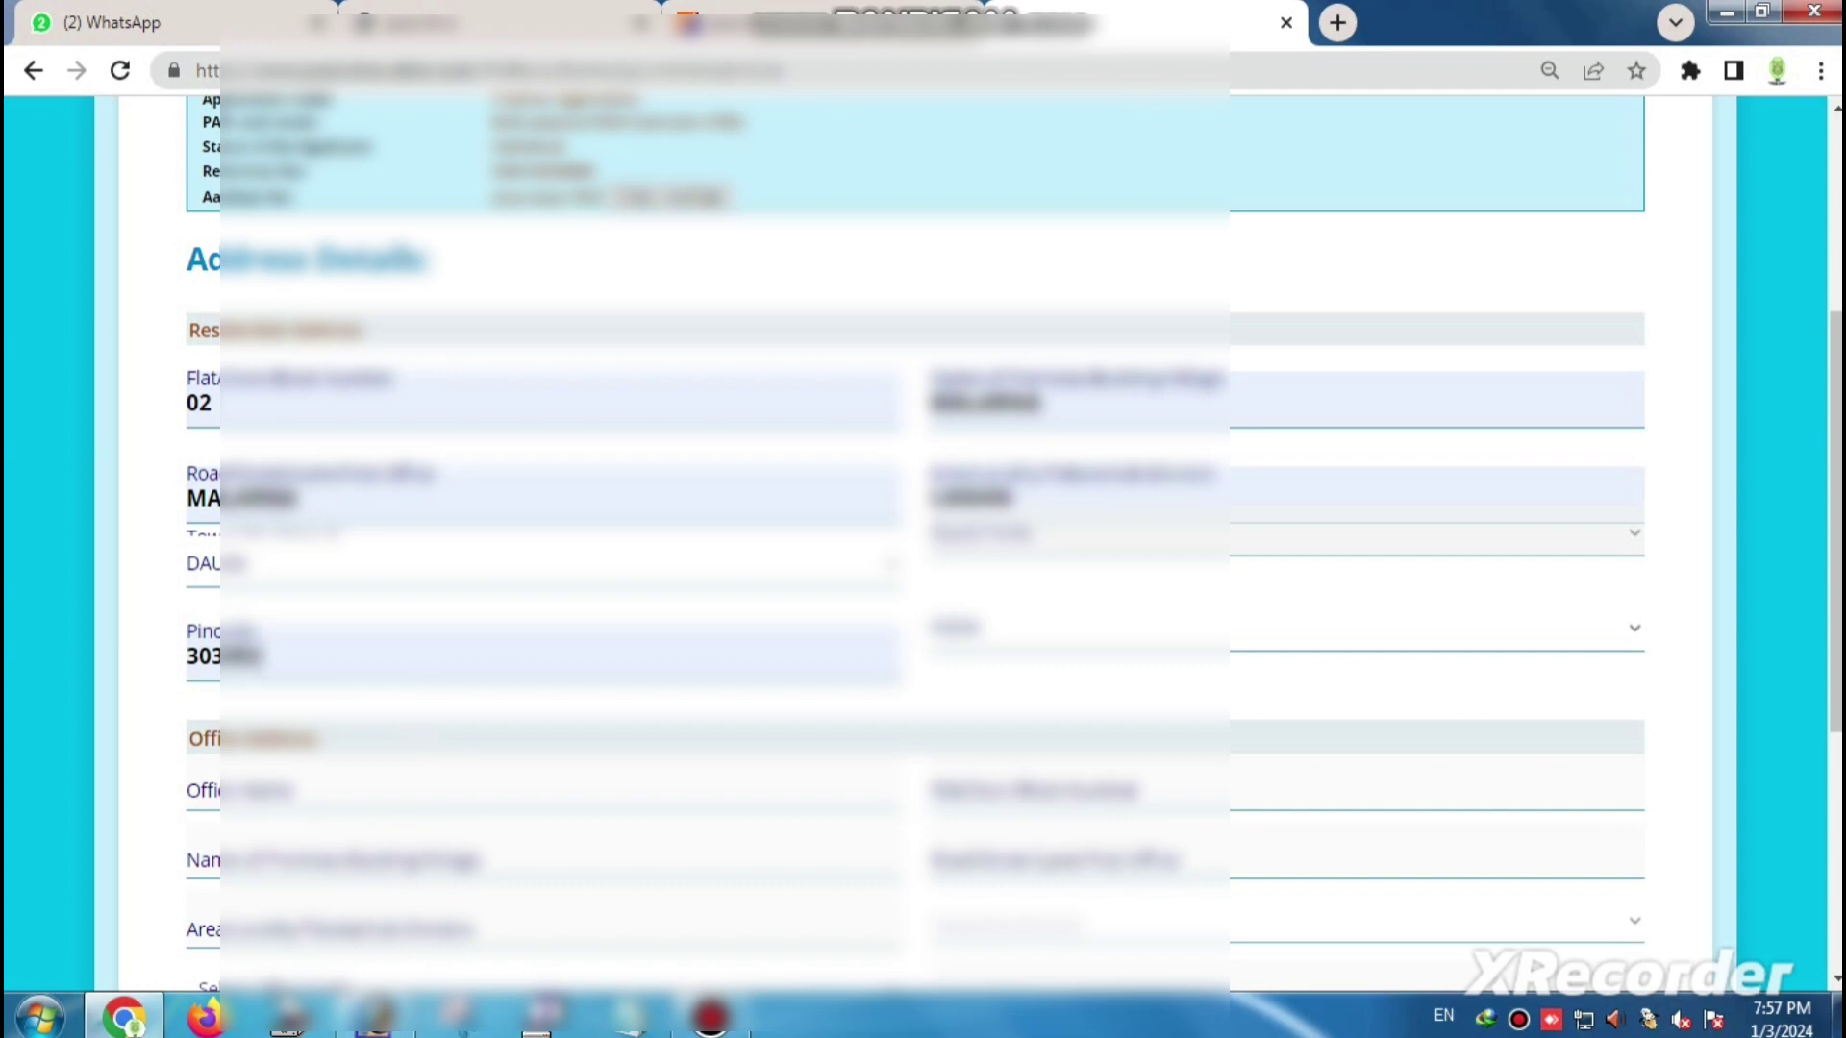
scroll(923, 538, down, 4)
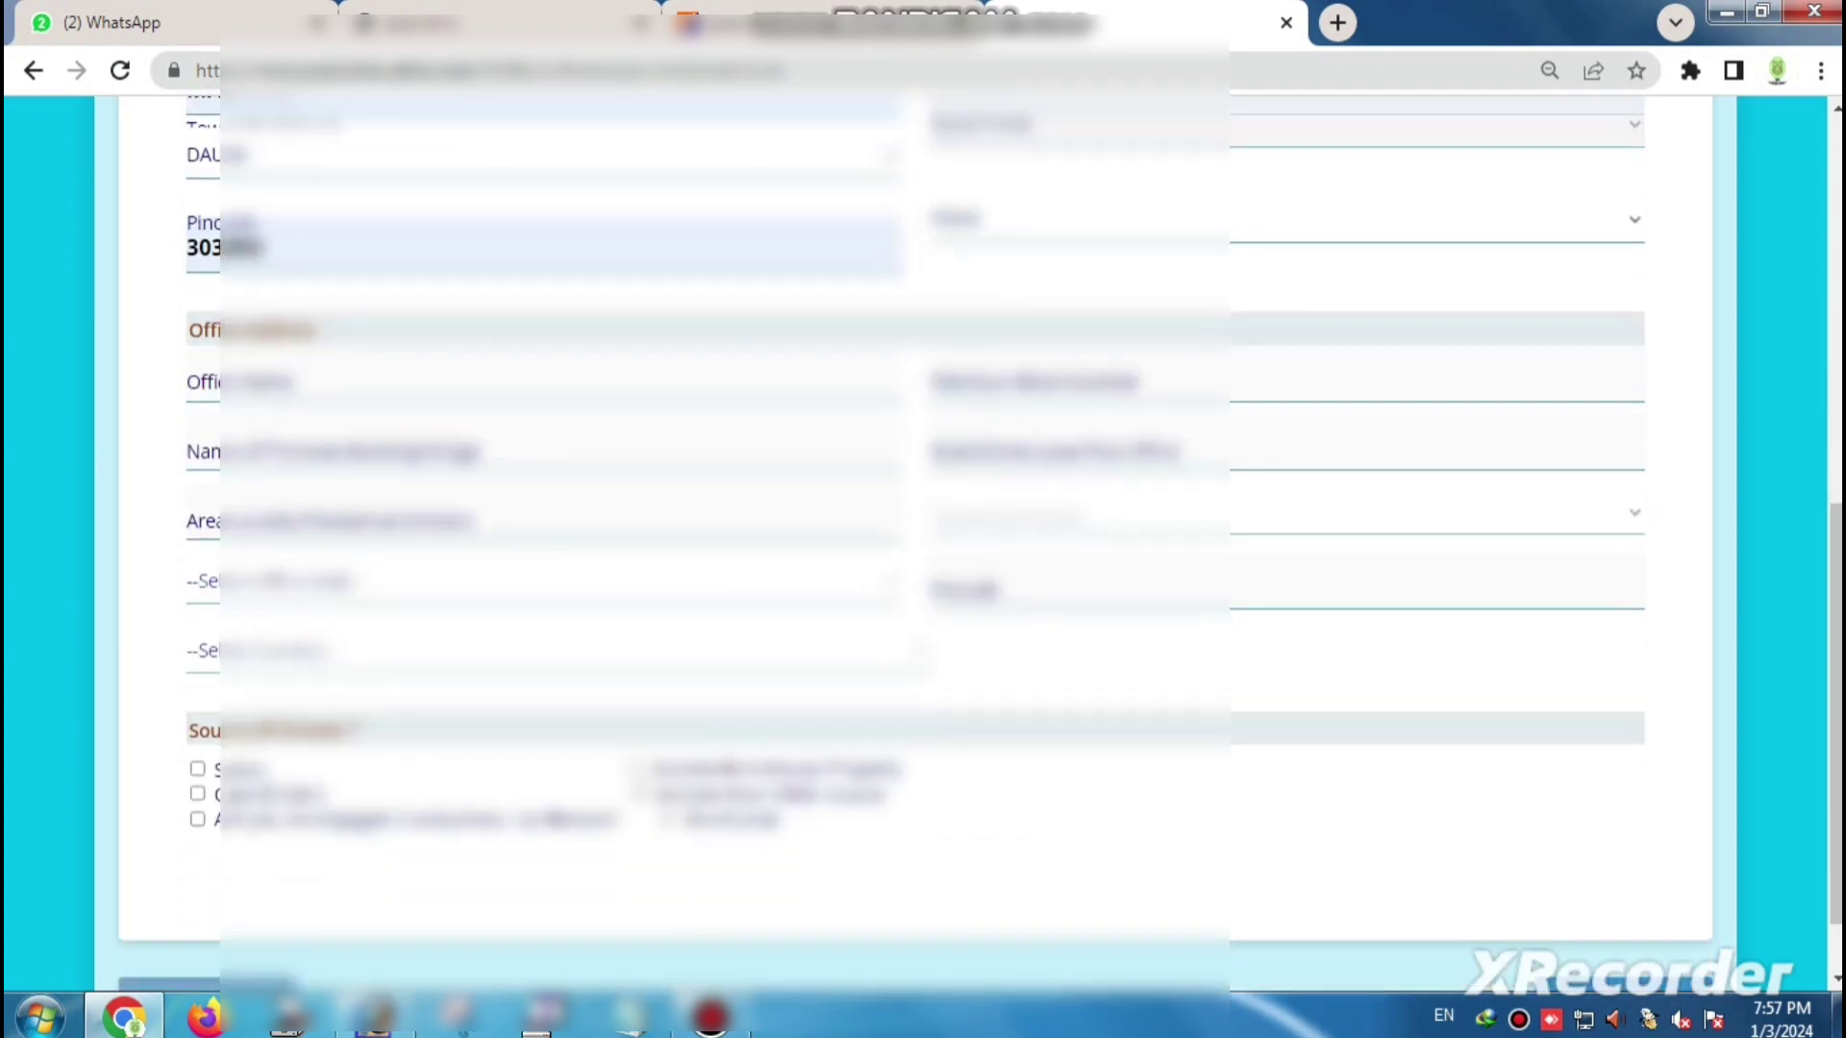
scroll(923, 538, down, 1)
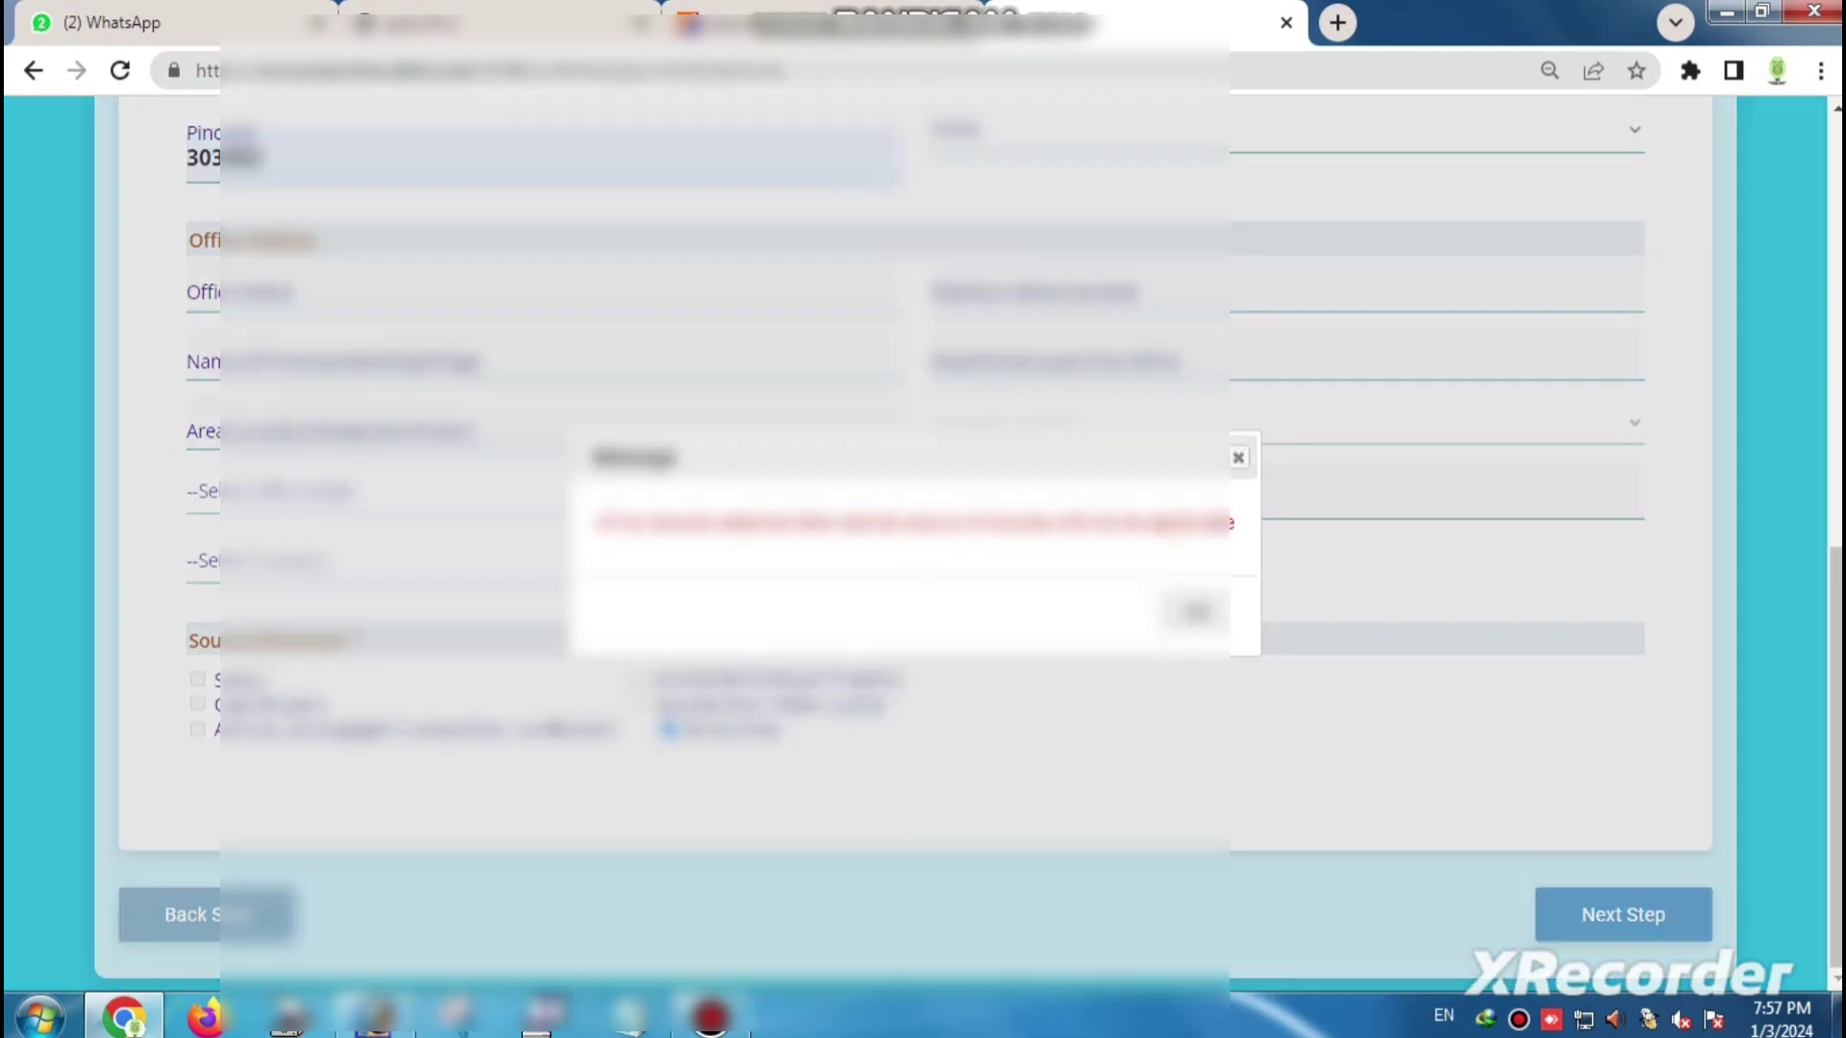
key(Return)
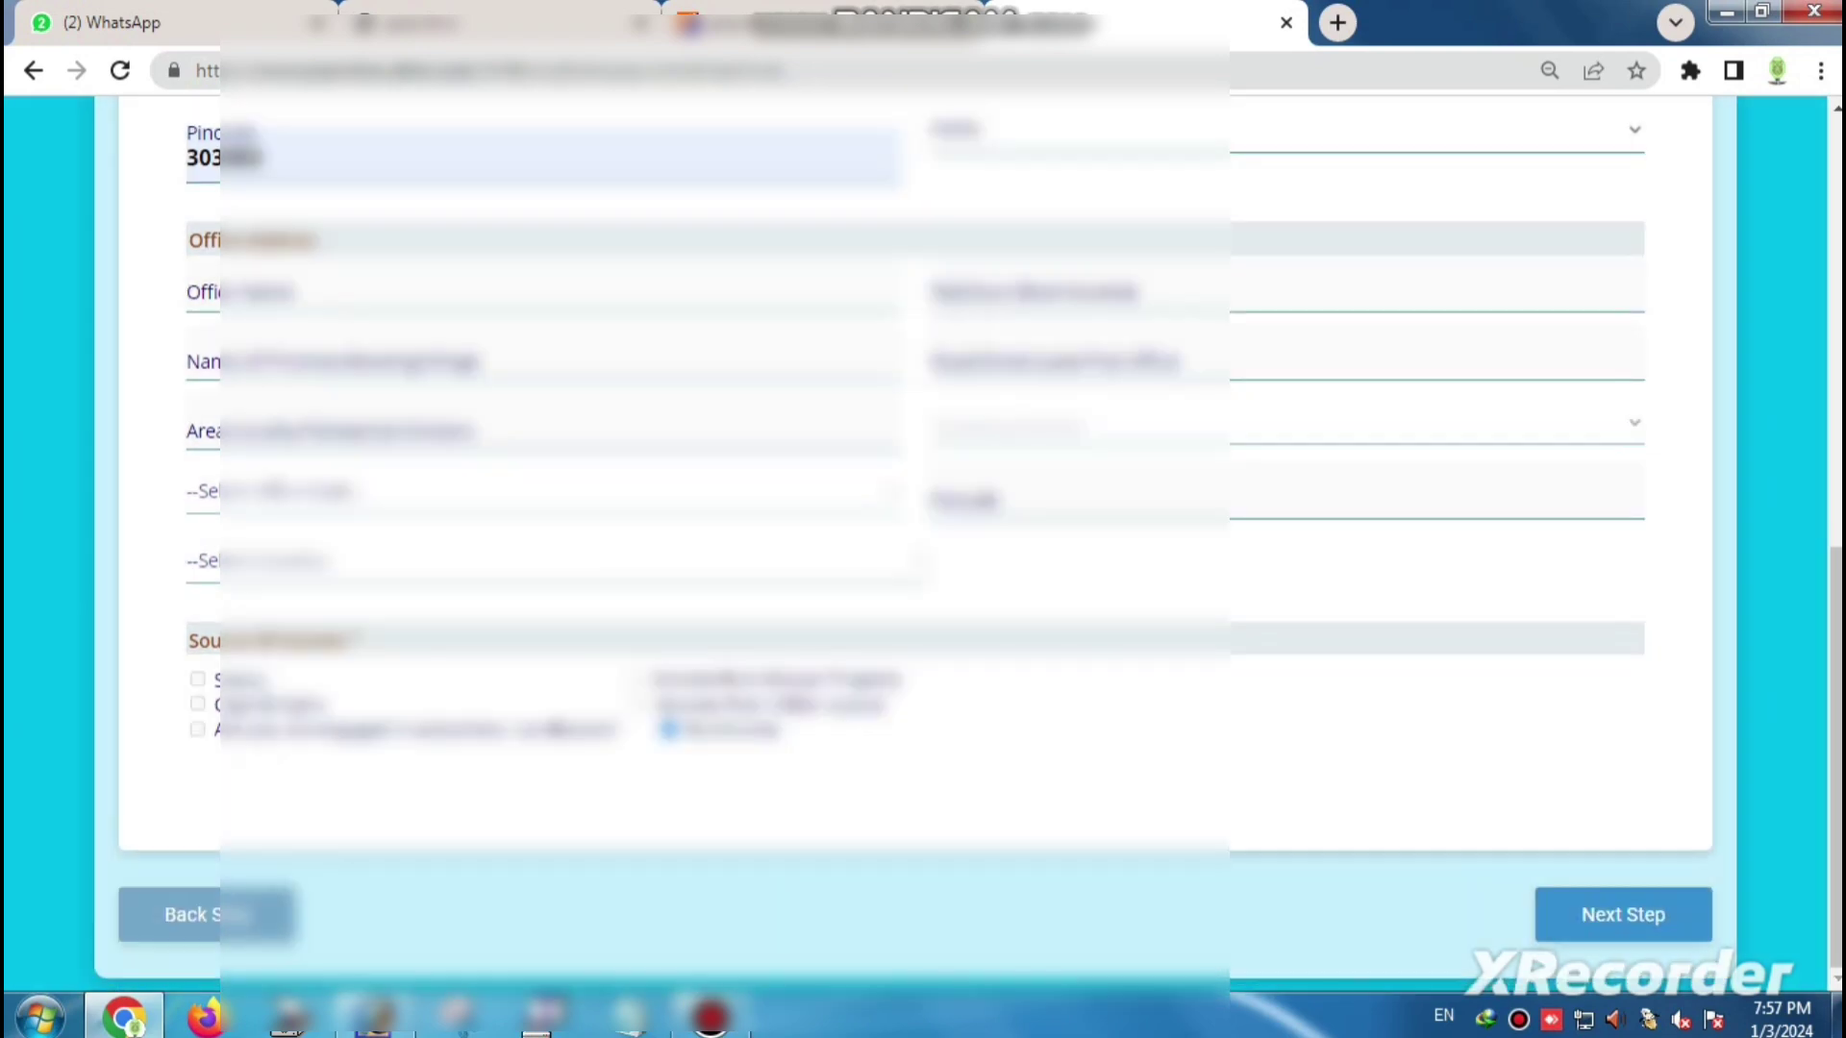
key(Return)
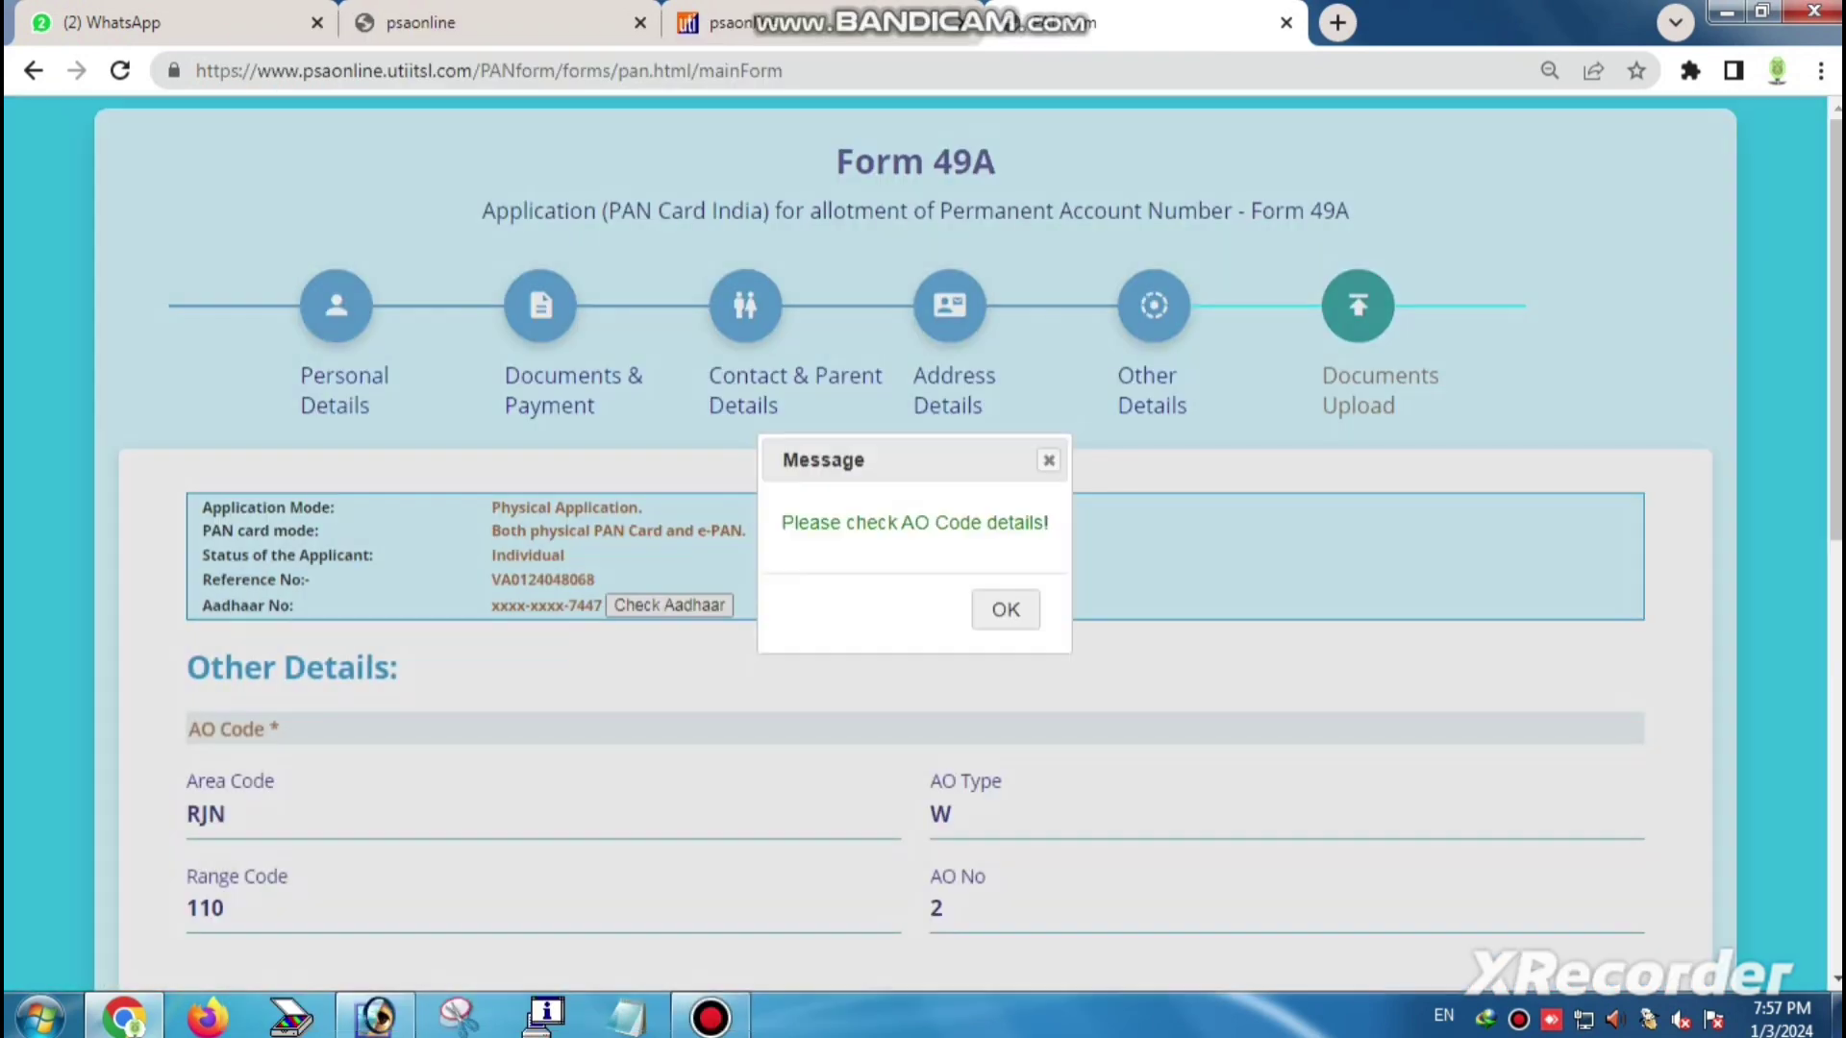
Step: Set declaration capacity to HIMSELF/HERSELF and fill the verification place from suggestions
key(Return)
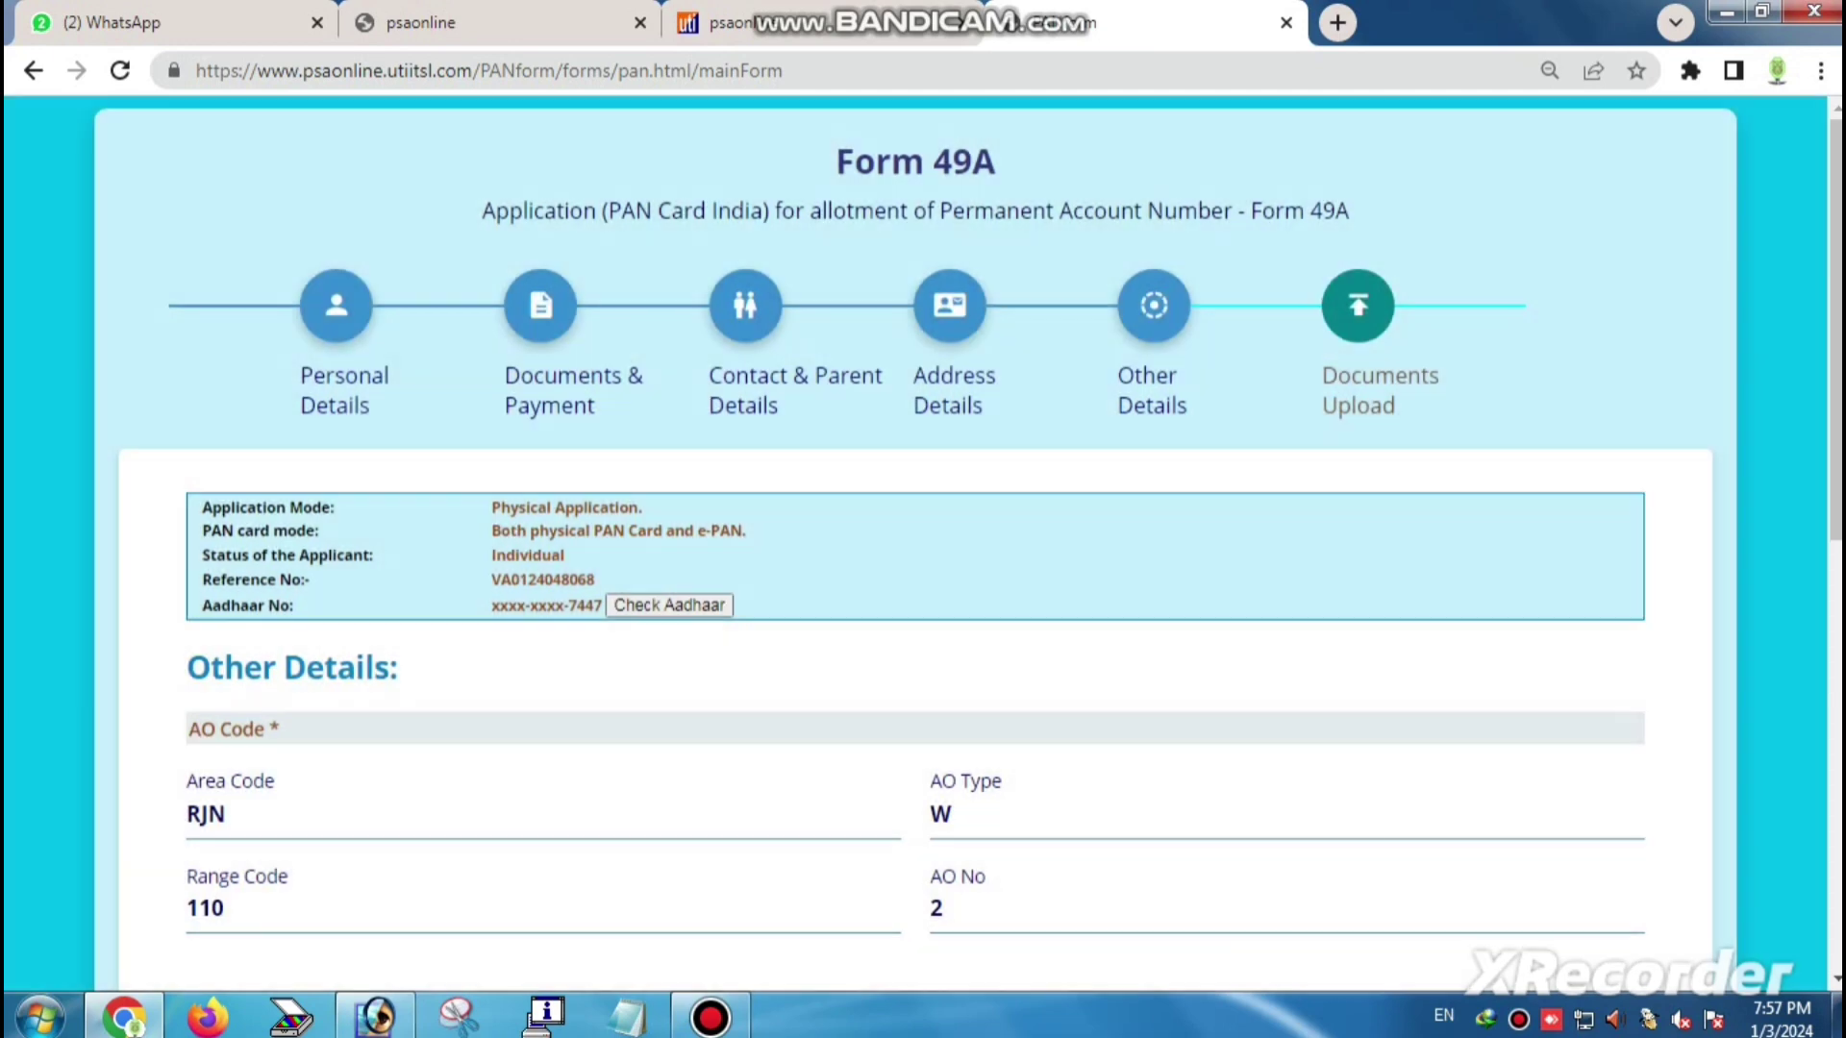
scroll(923, 529, down, 4)
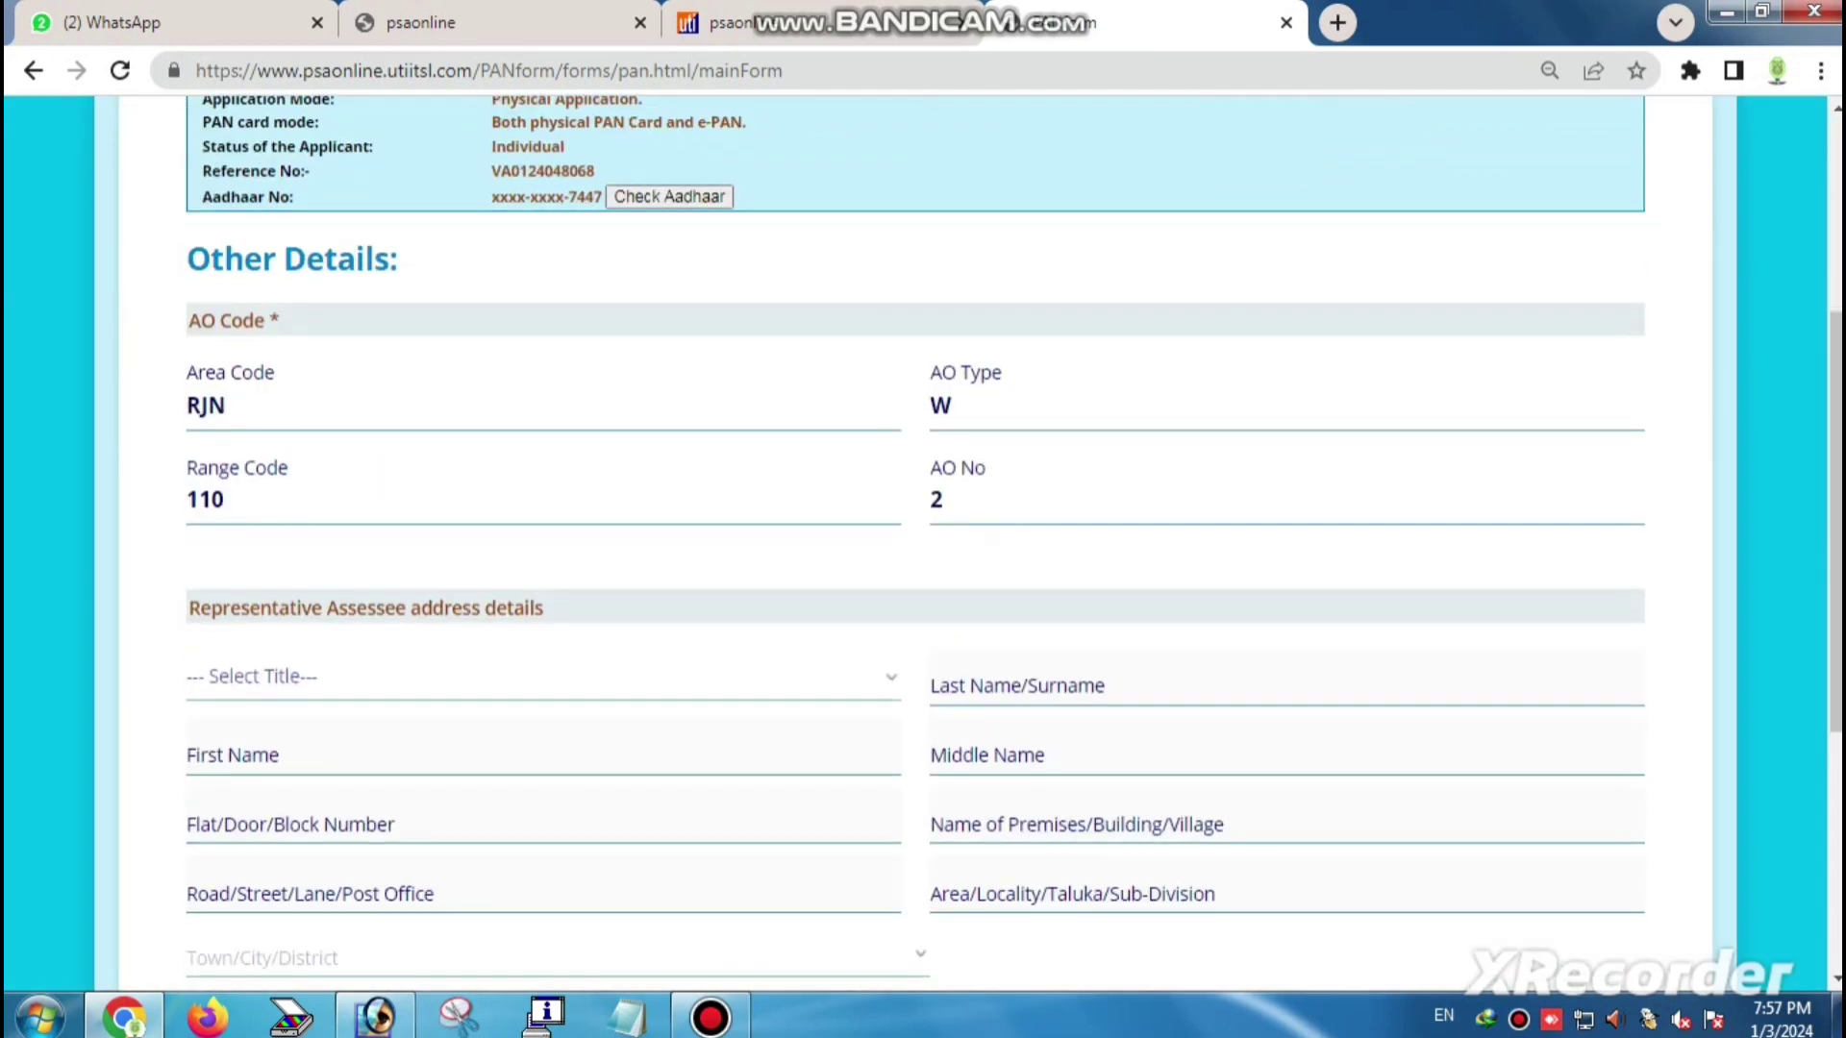
scroll(923, 529, down, 3)
scroll(923, 529, down, 3)
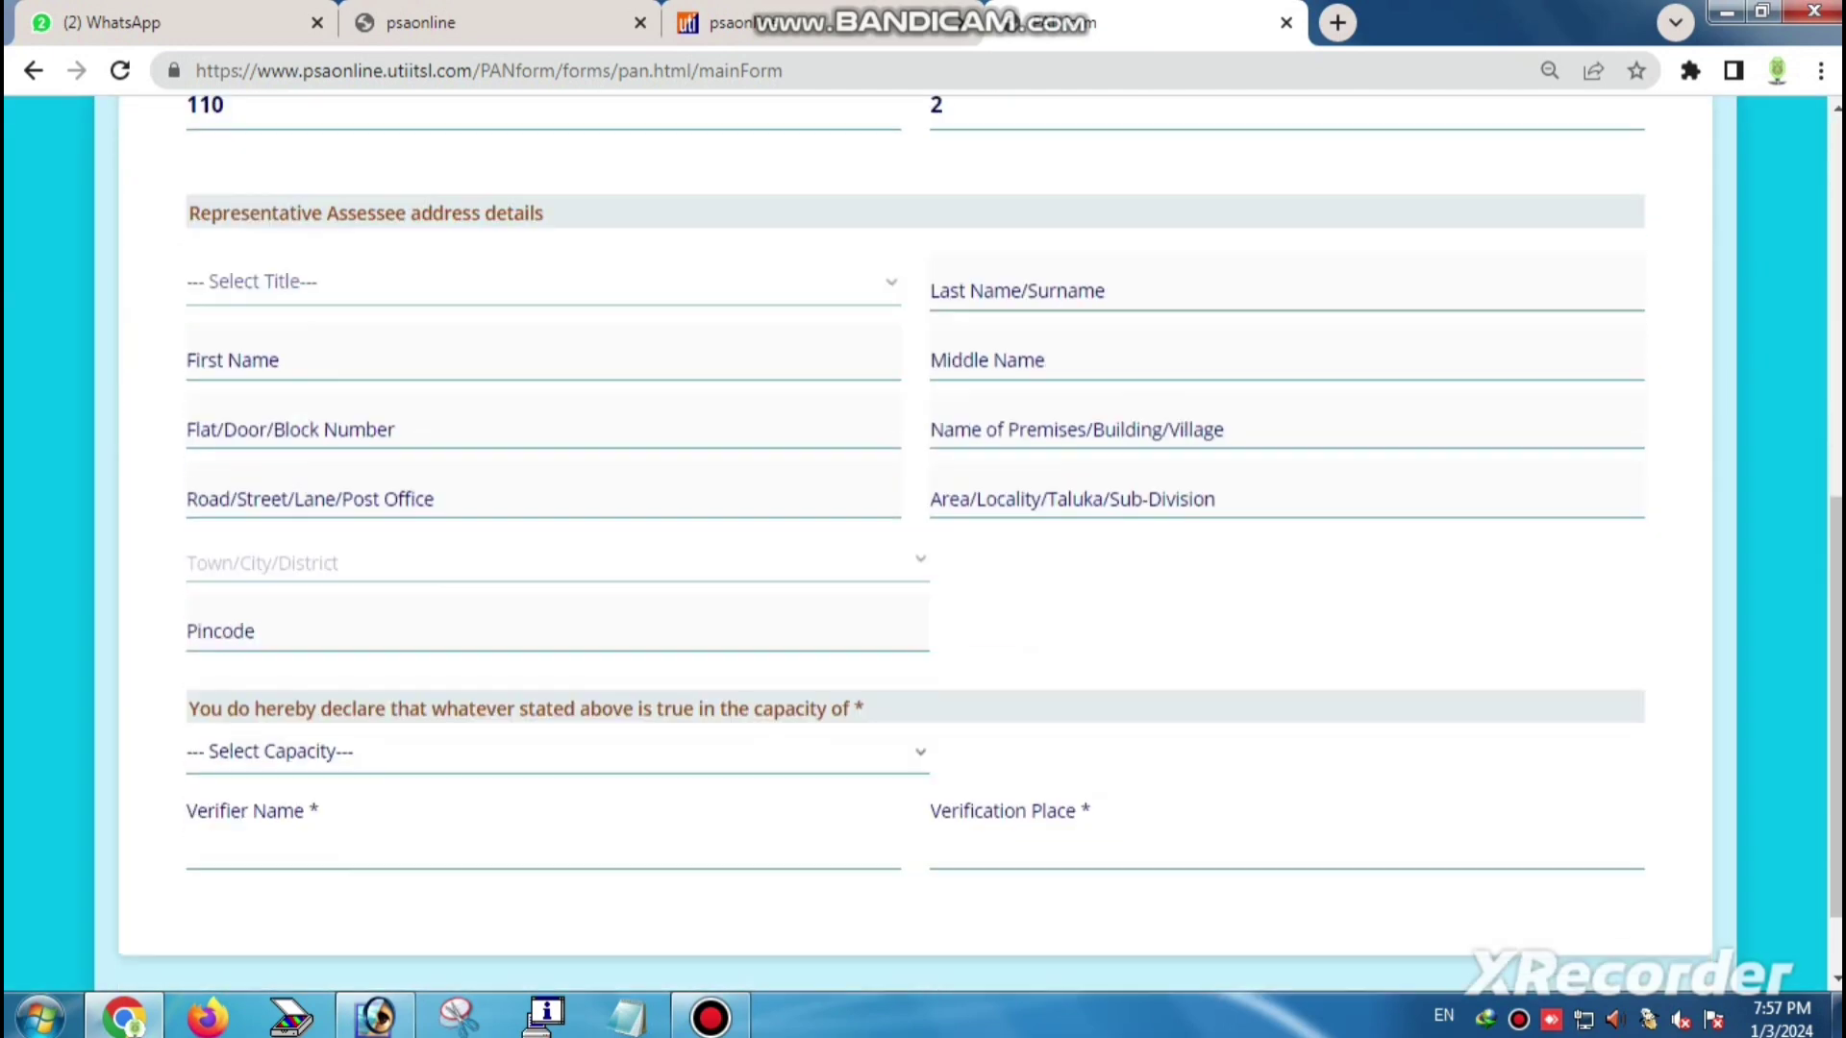
click(558, 647)
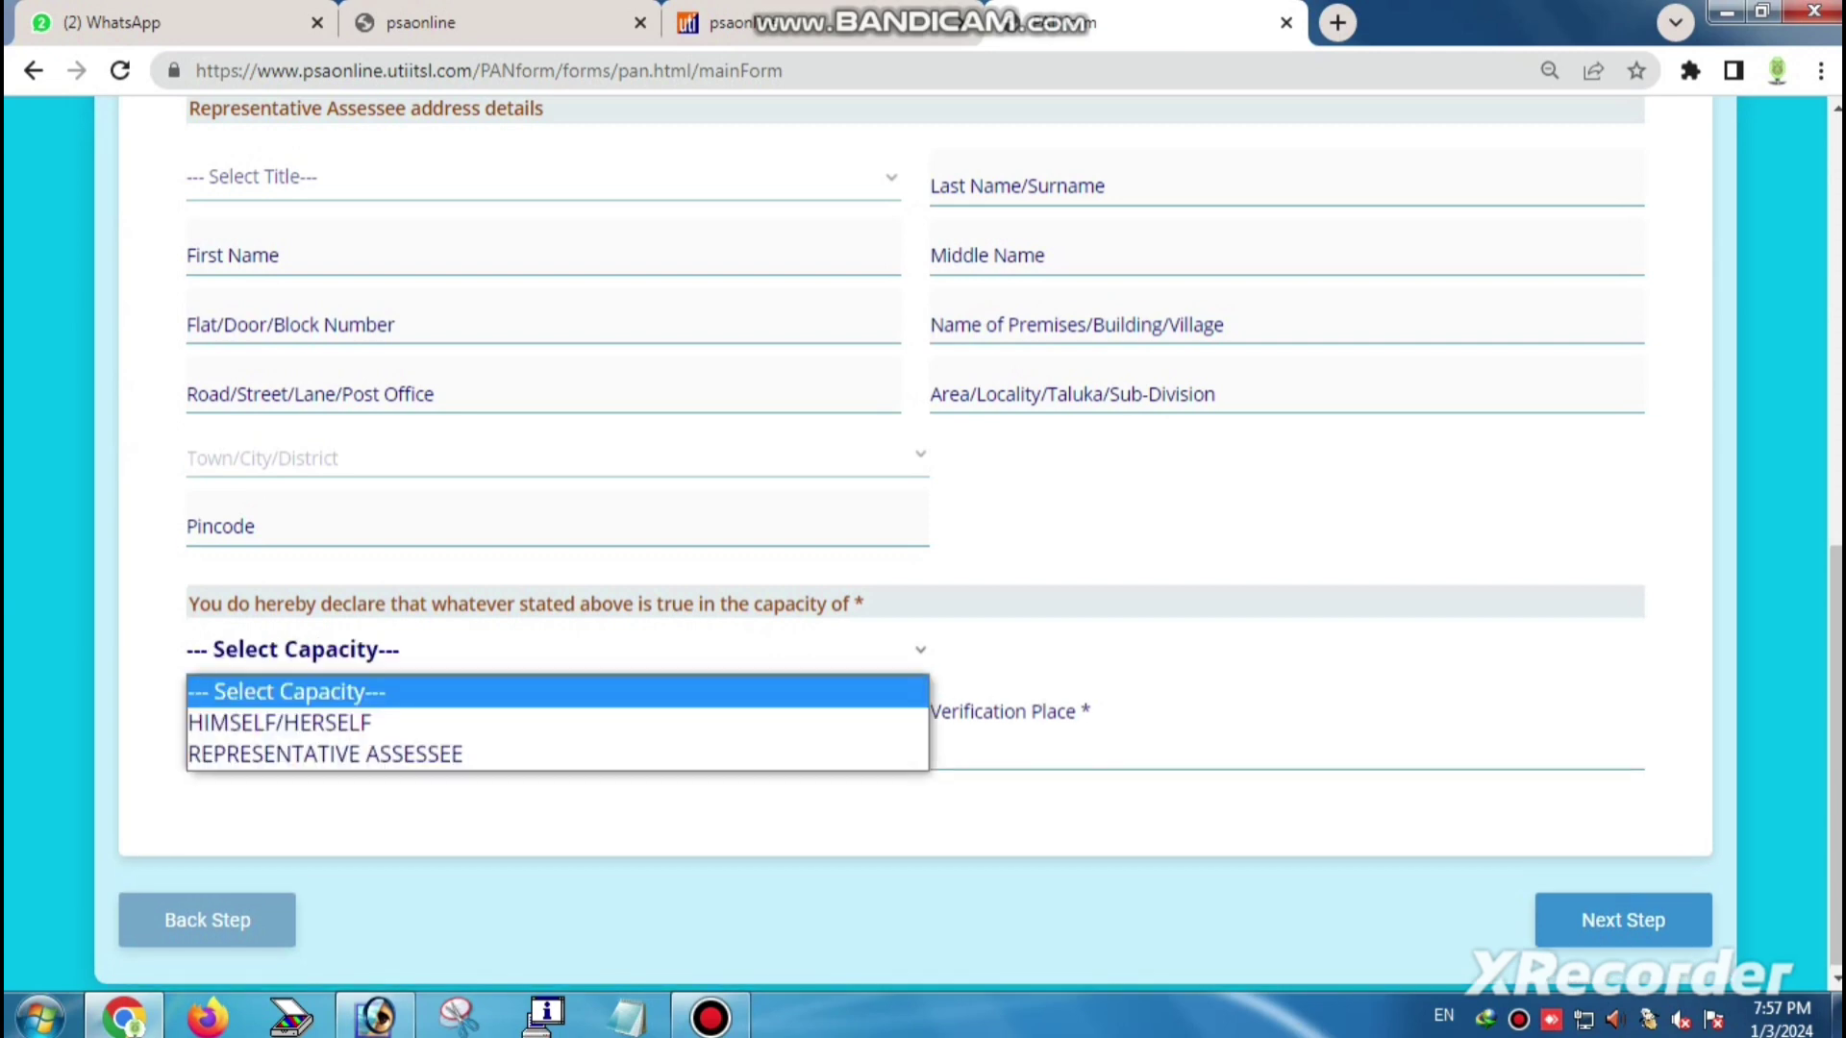
key(Down)
key(Return)
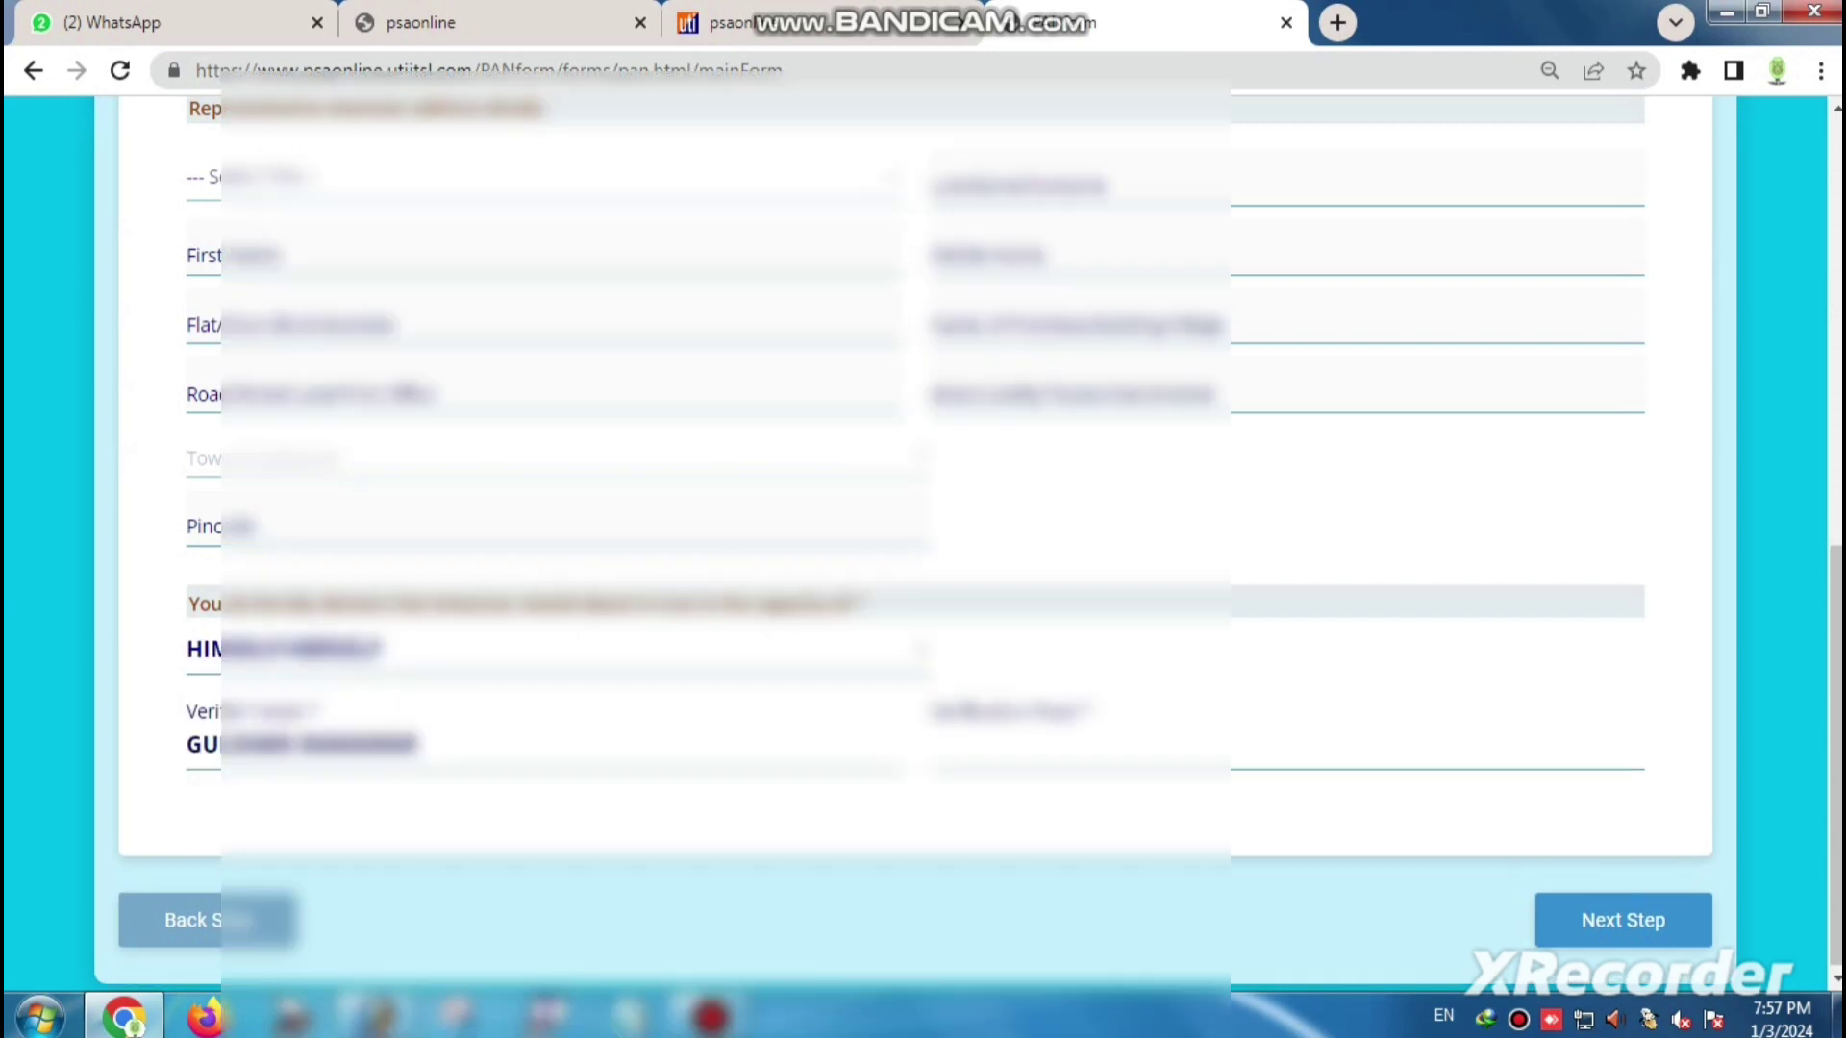
click(1106, 742)
key(Down)
key(Return)
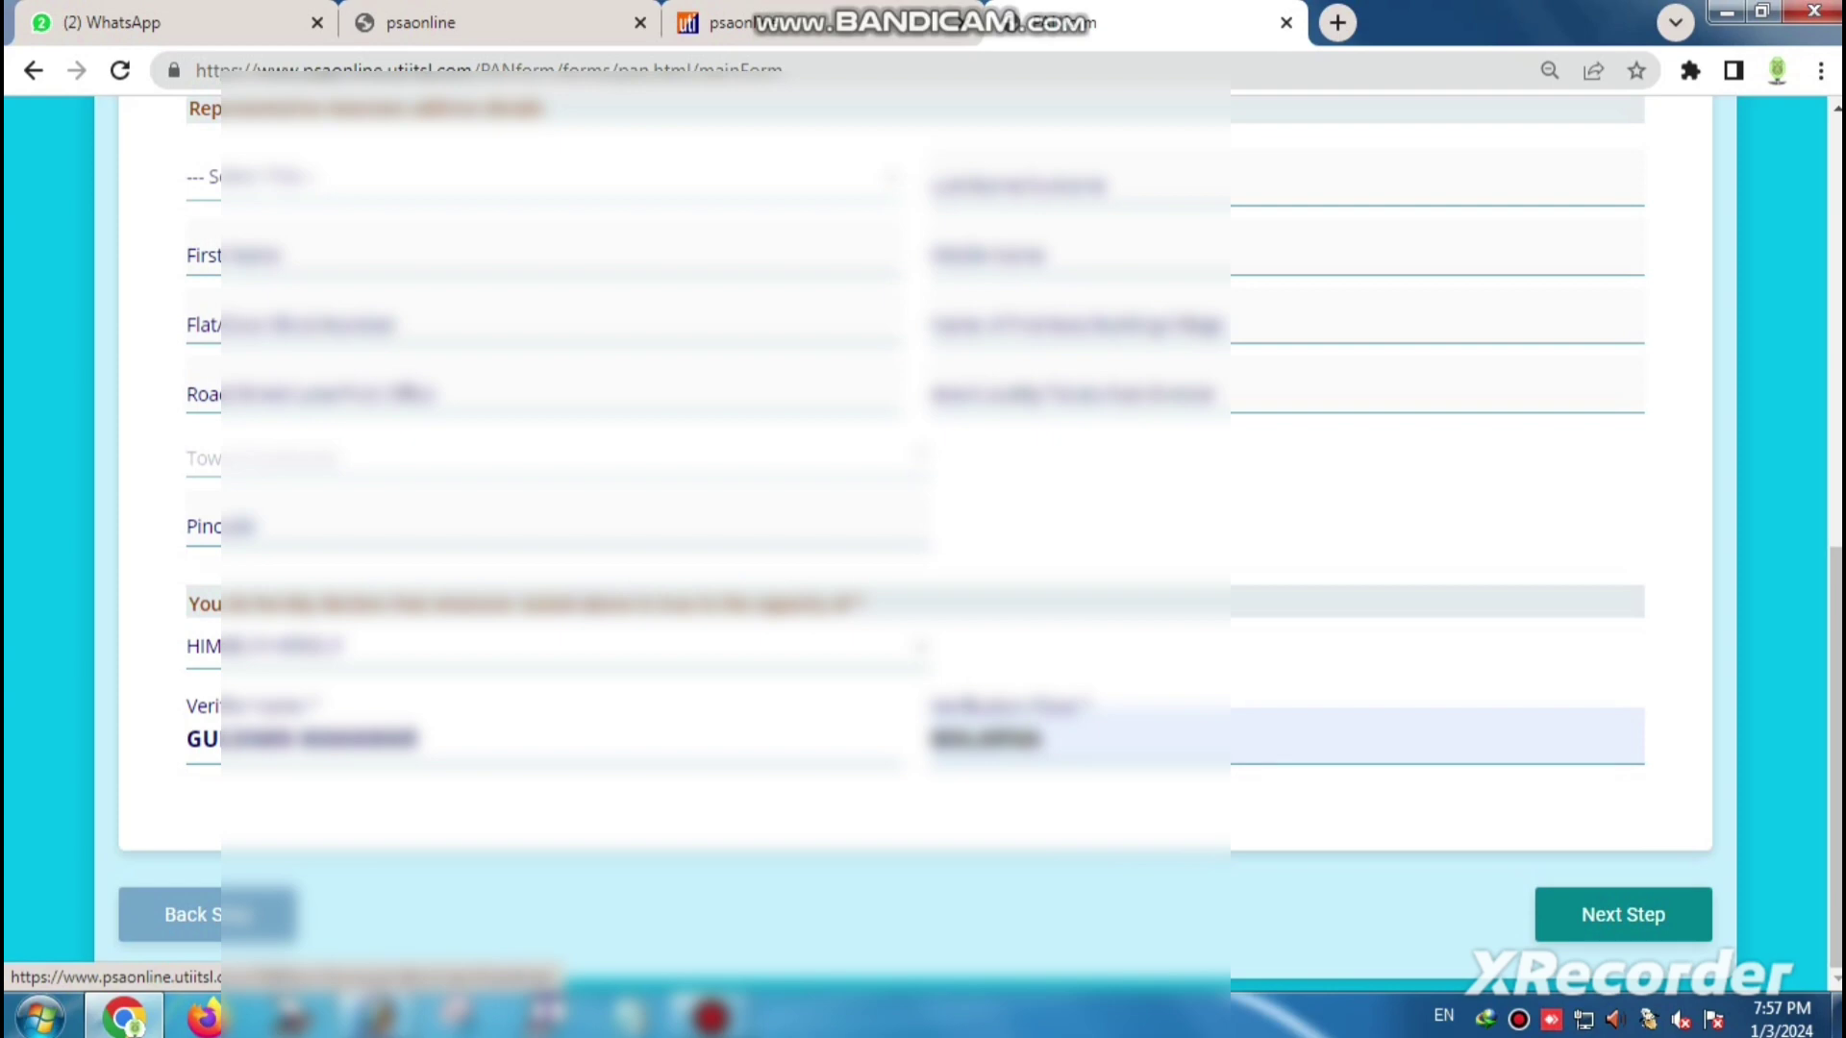
Step: Move past Documents Upload and submit the completed Form 49A application
click(1623, 914)
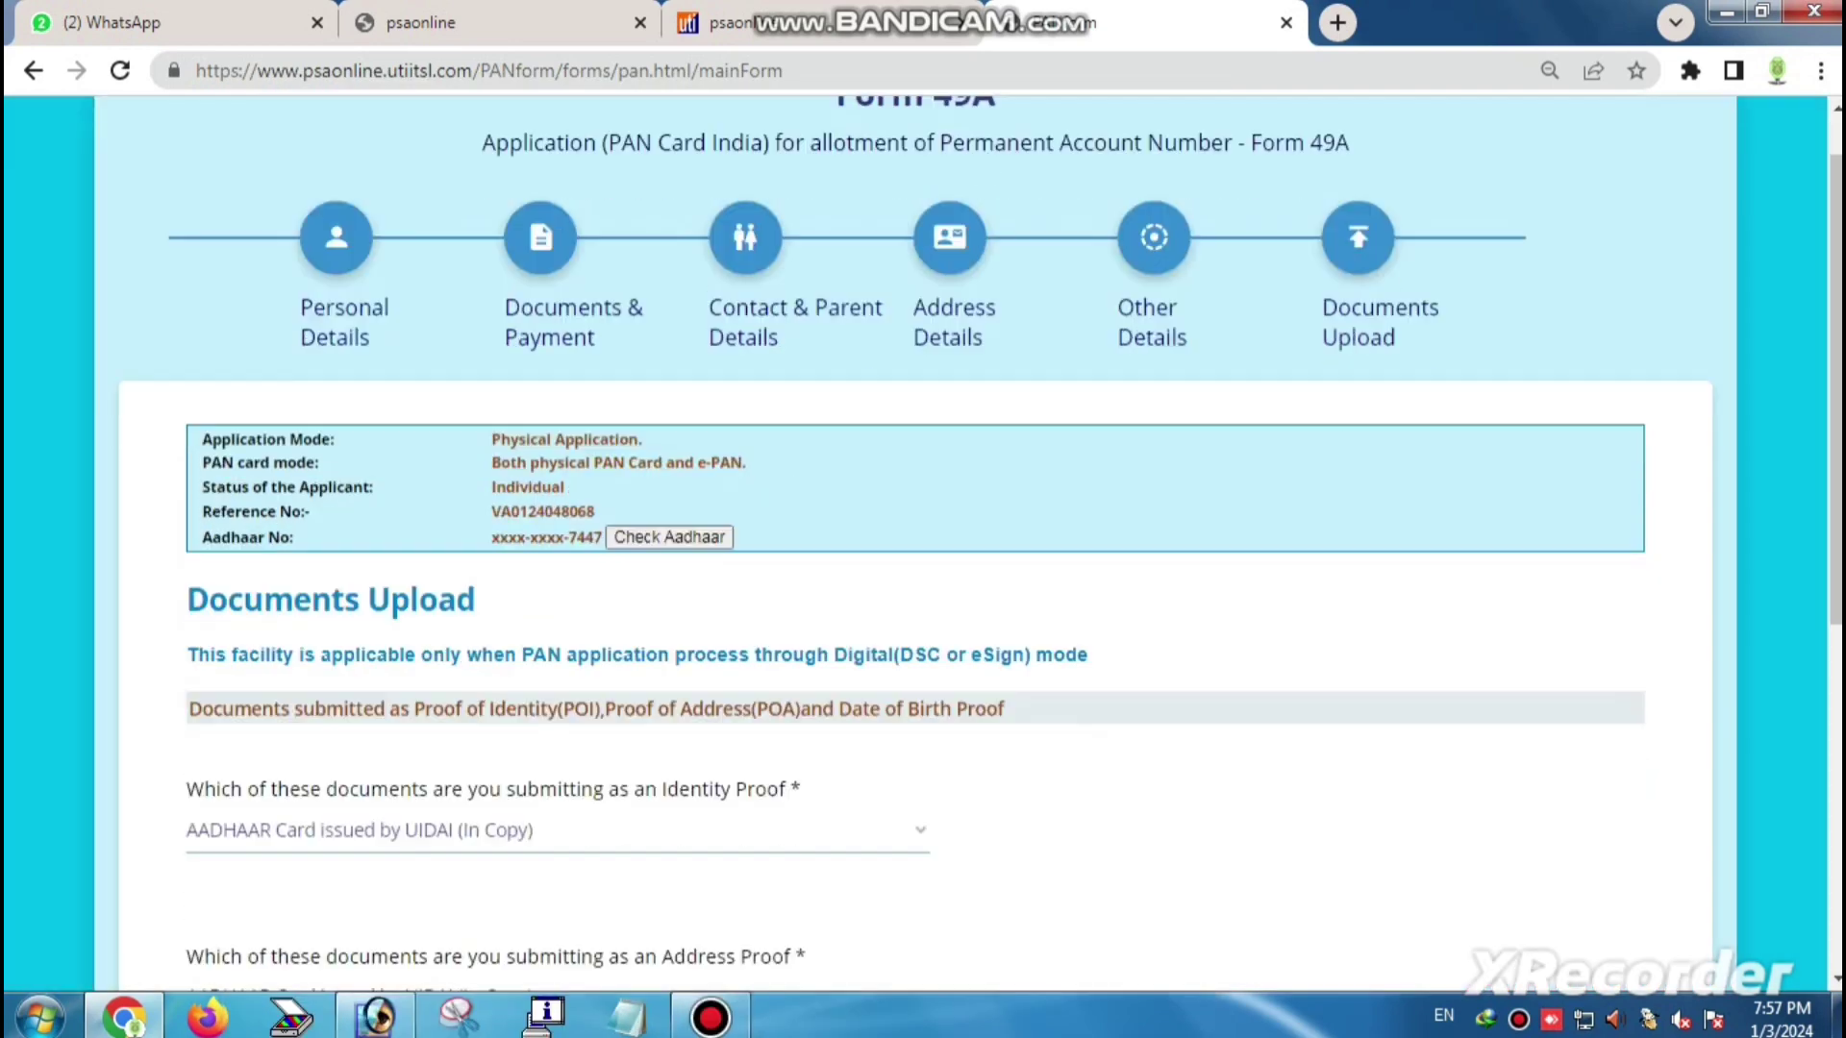
scroll(898, 609, down, 5)
scroll(923, 547, down, 2)
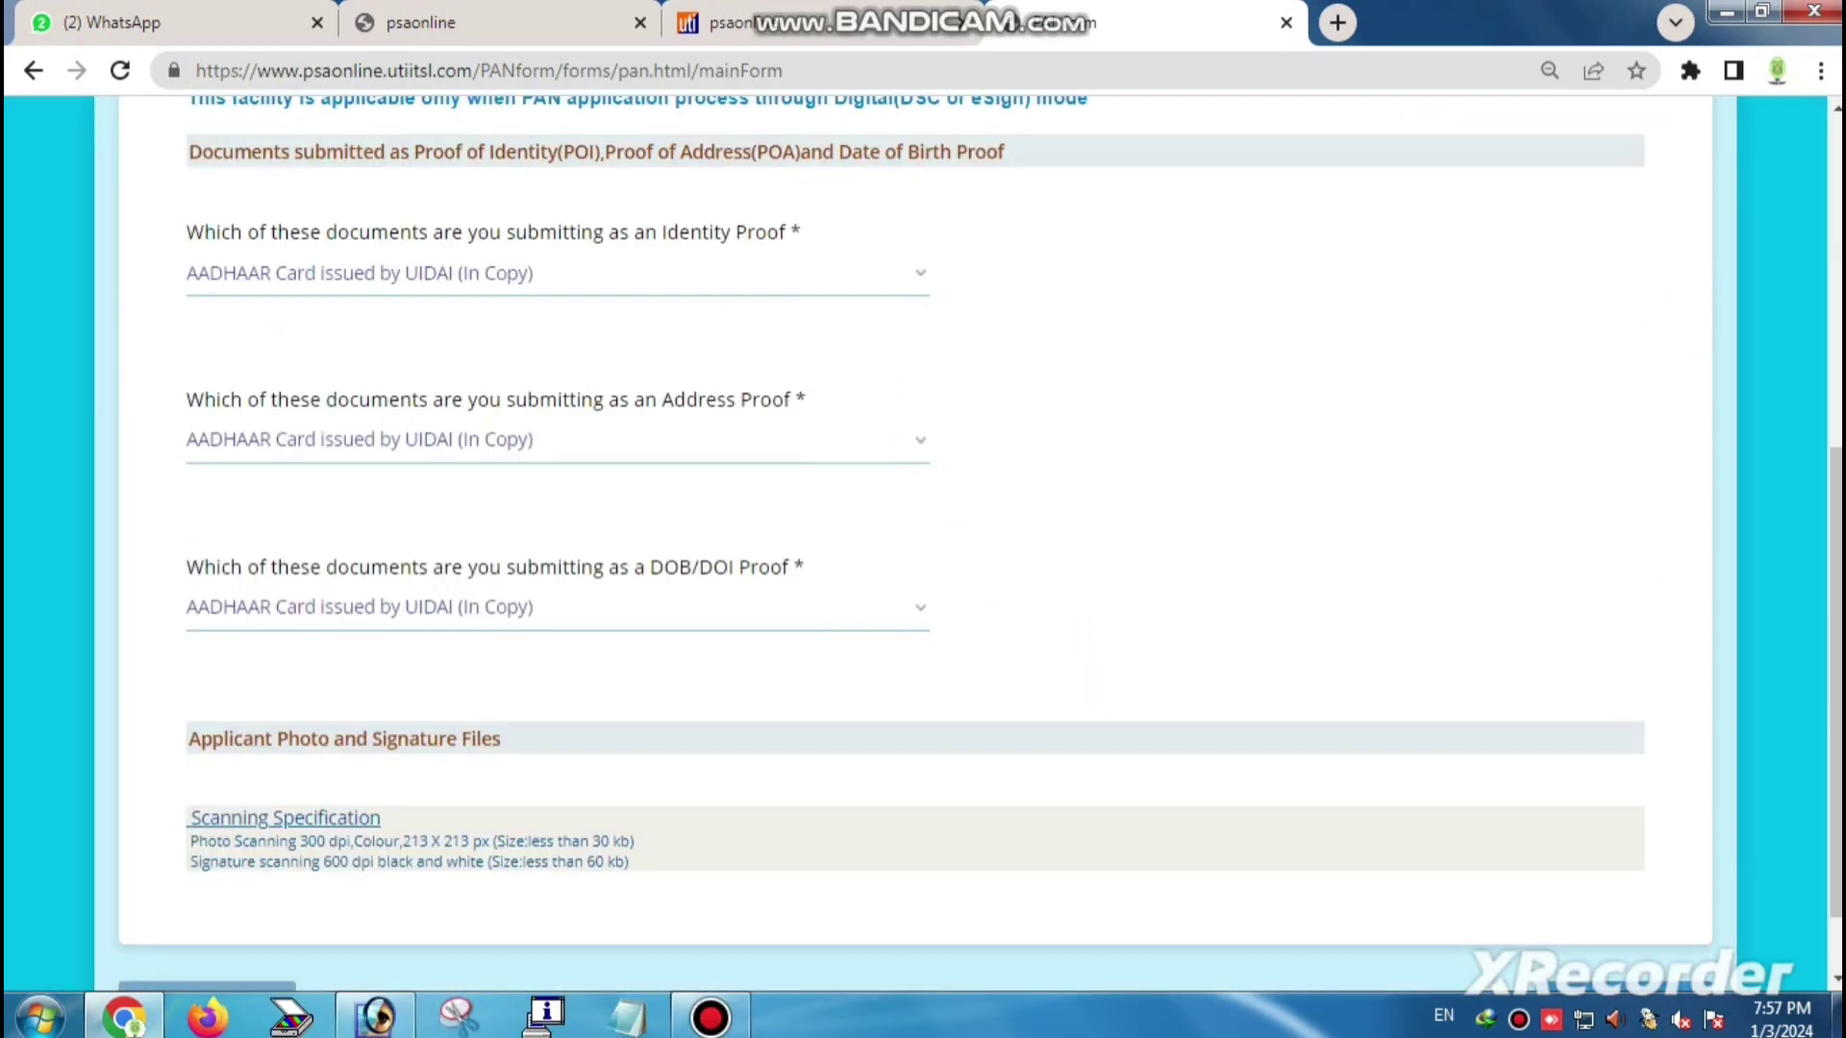
scroll(923, 546, up, 4)
scroll(923, 546, down, 4)
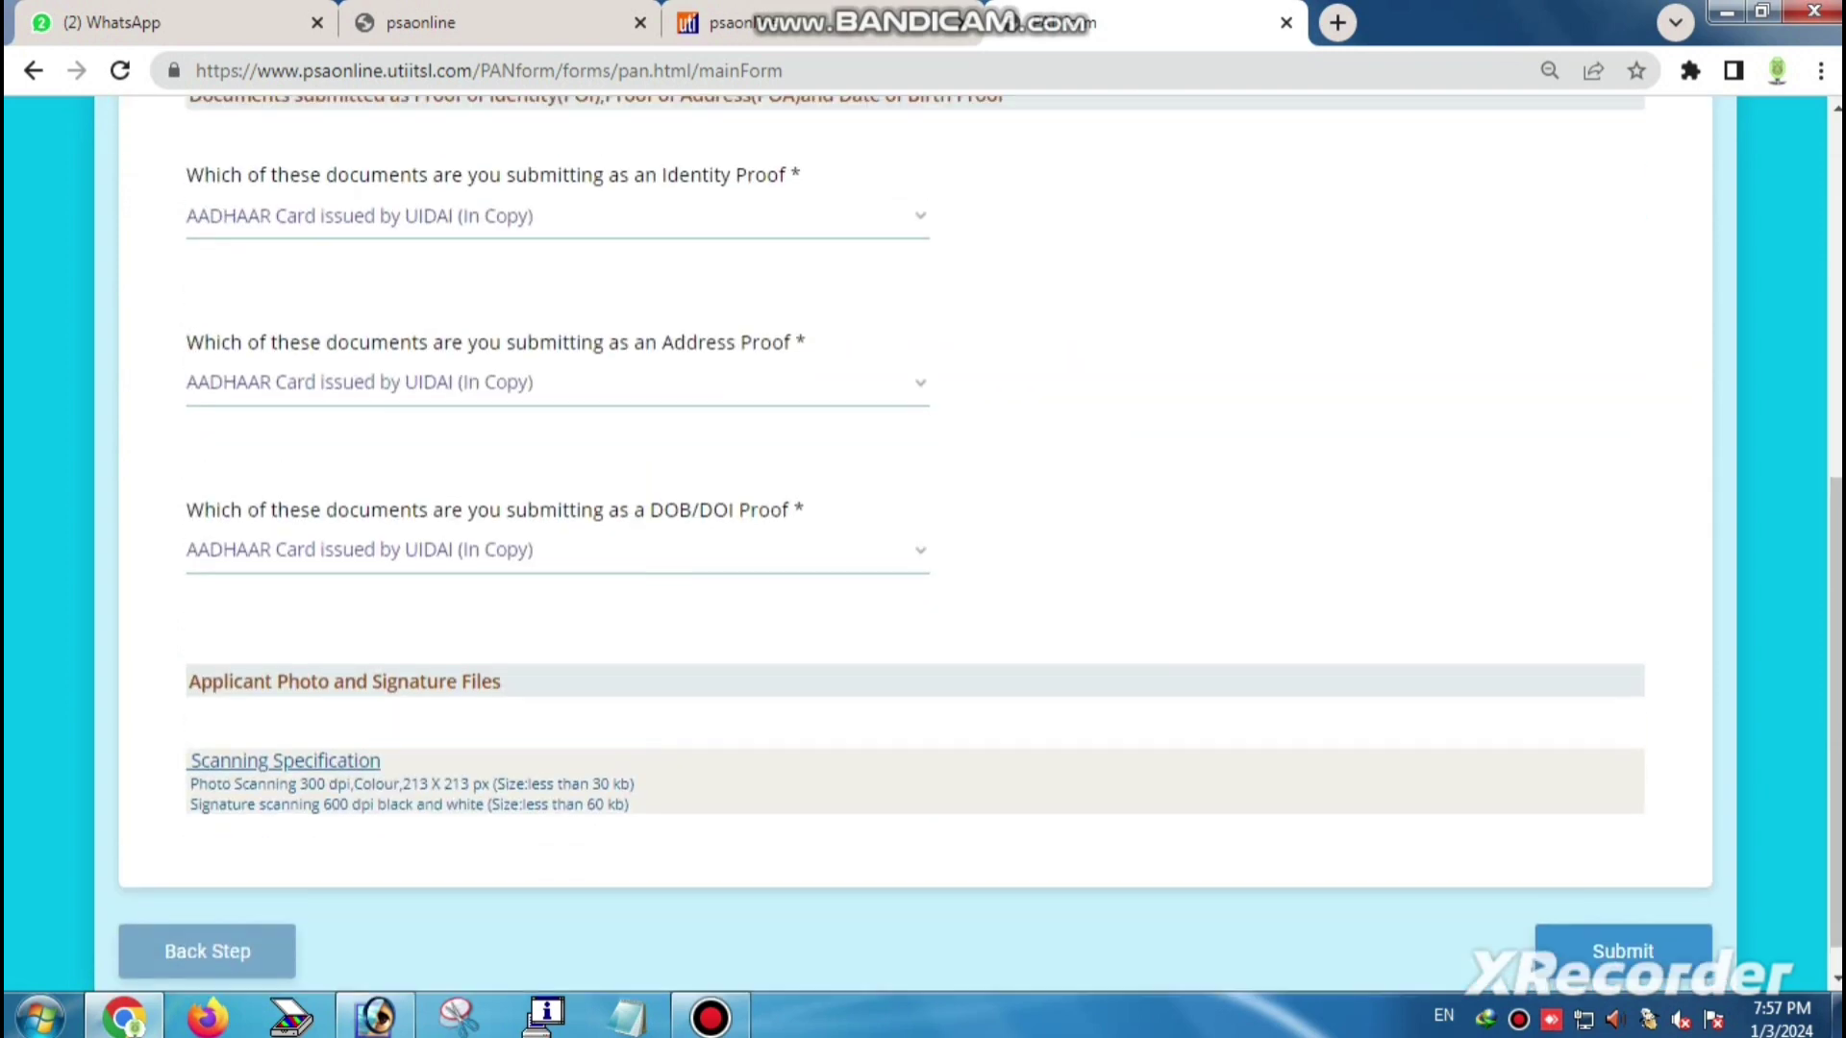
scroll(923, 547, up, 5)
scroll(923, 546, down, 6)
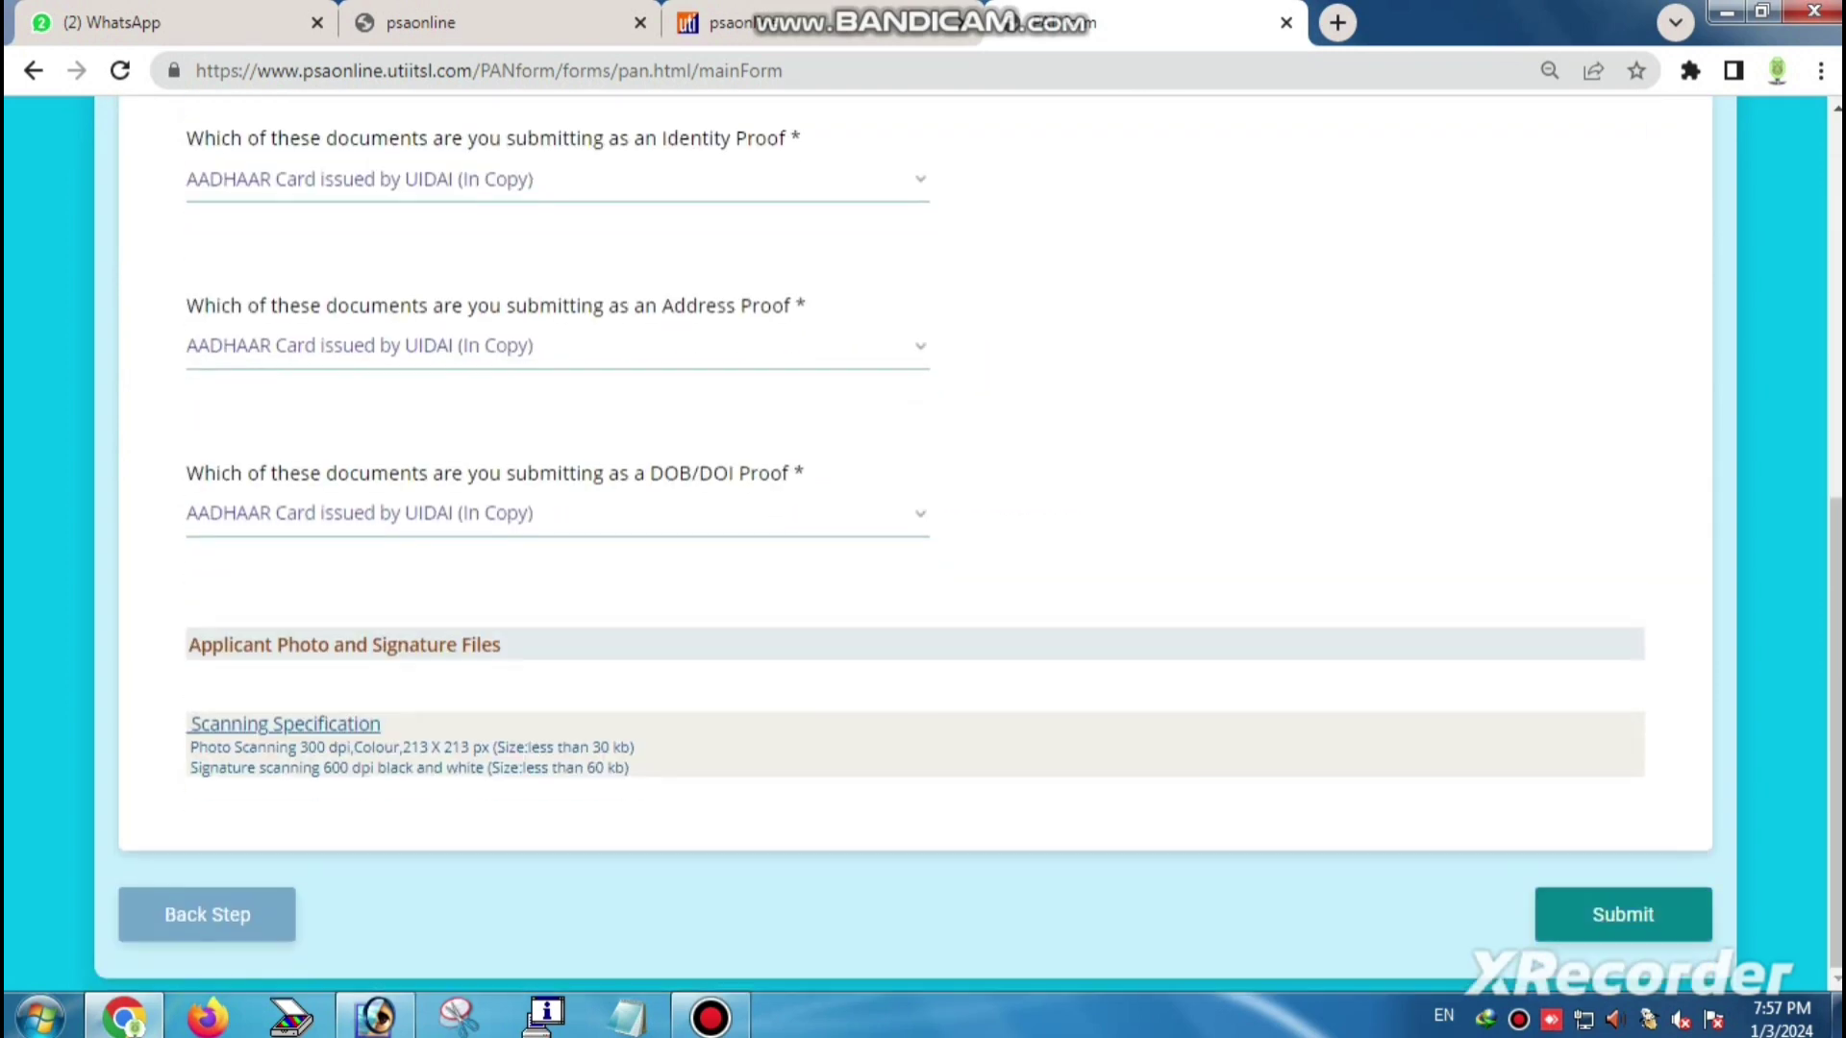
click(1623, 914)
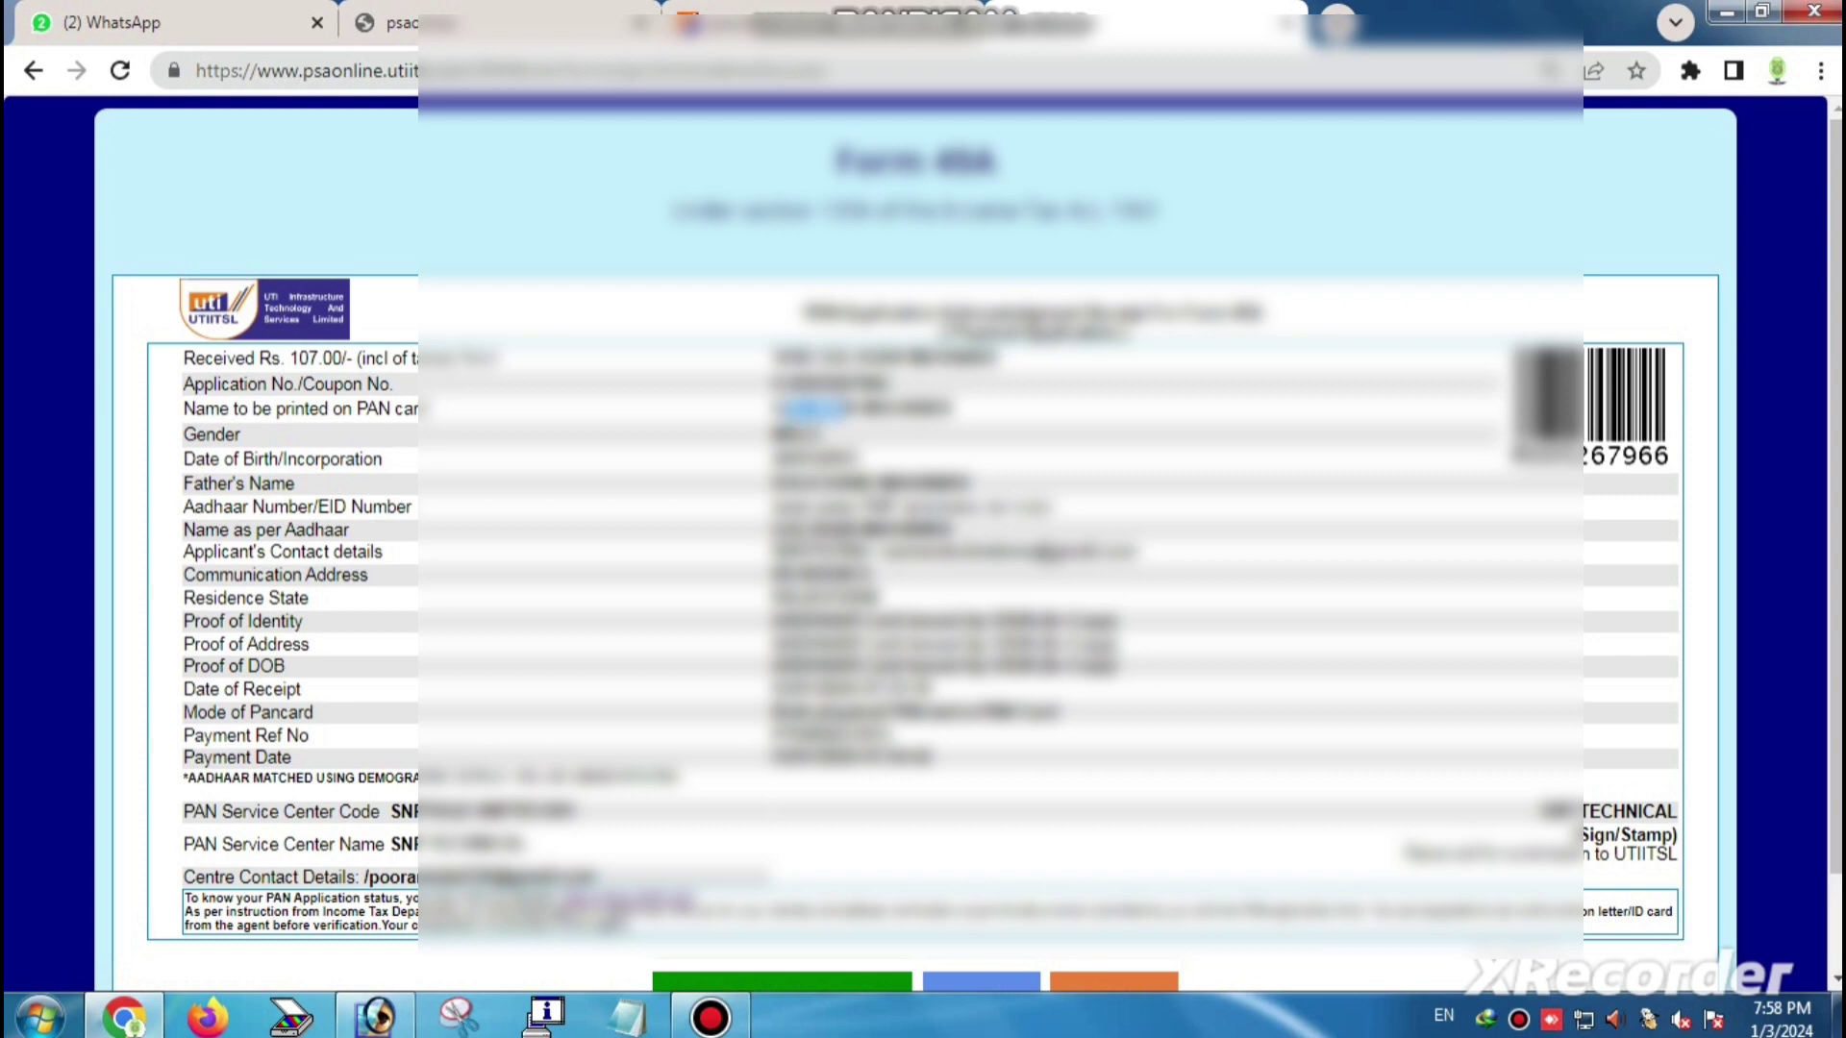
Step: Check the Gender, Father's Name and contact values on the acknowledgement receipt
double_click(794, 434)
double_click(792, 483)
double_click(812, 551)
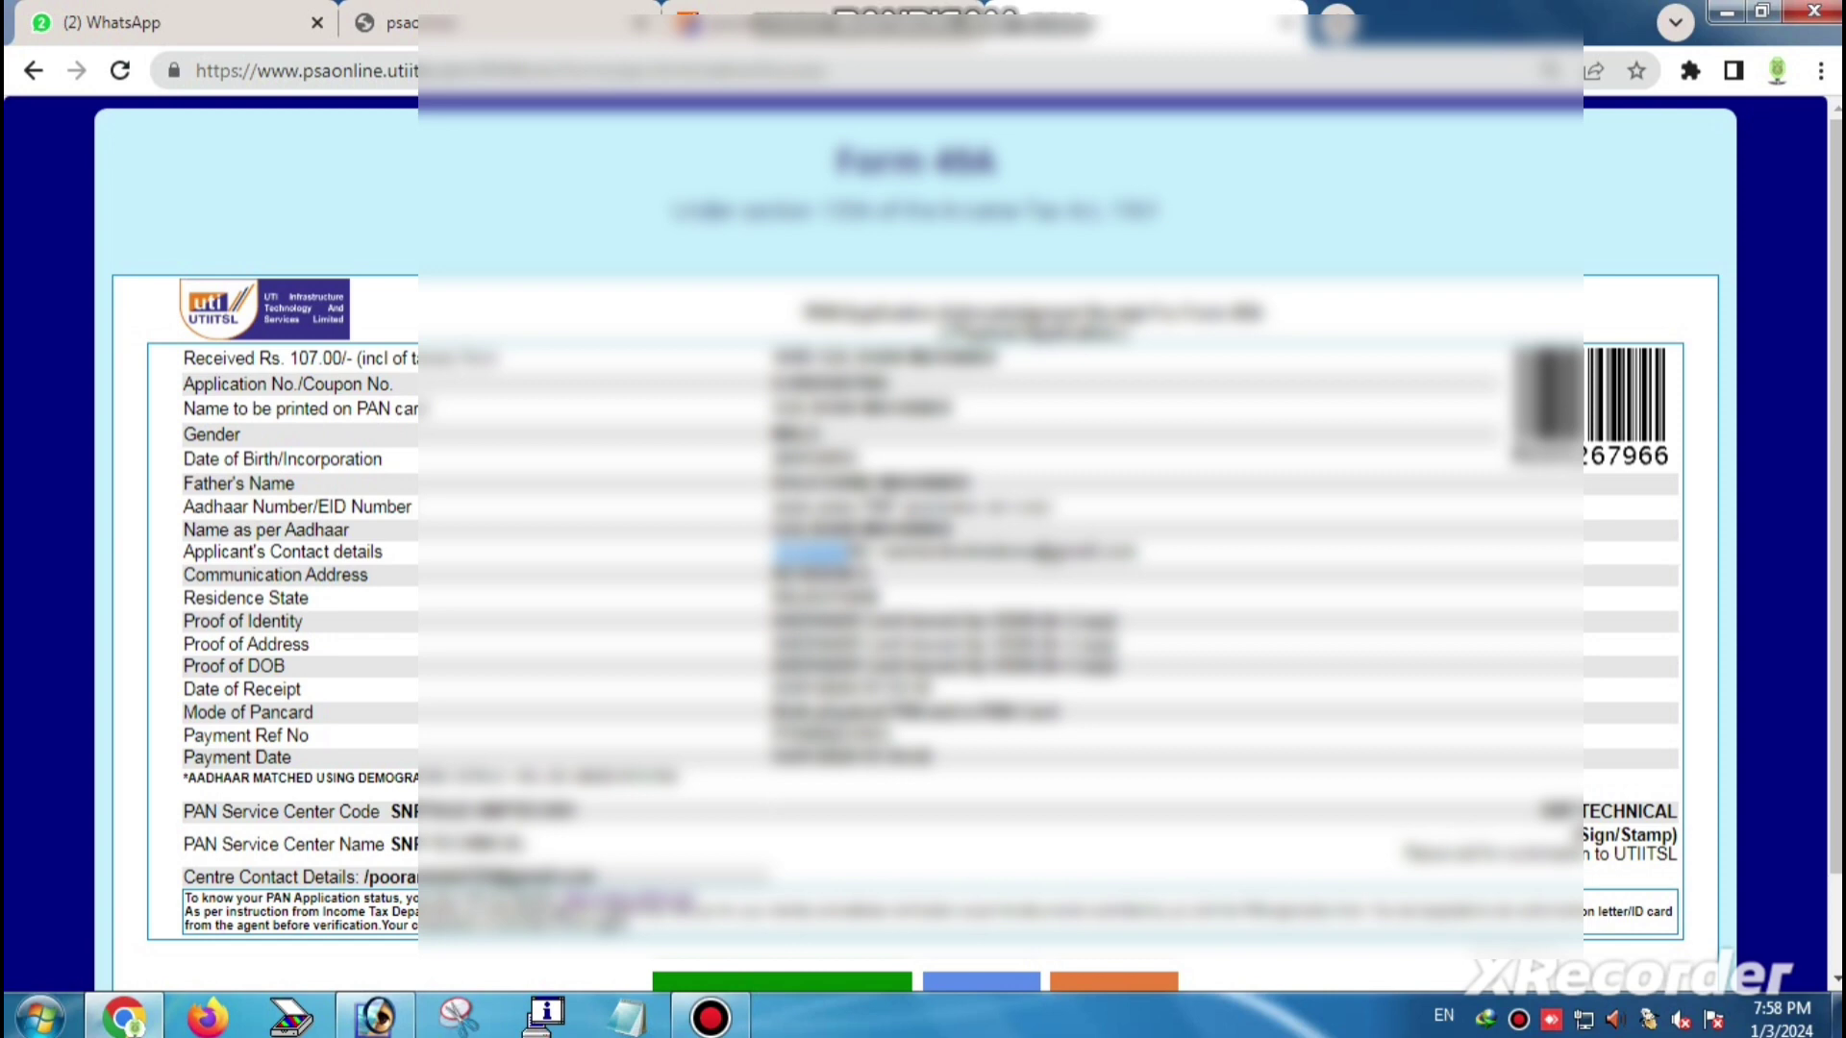
scroll(923, 538, down, 2)
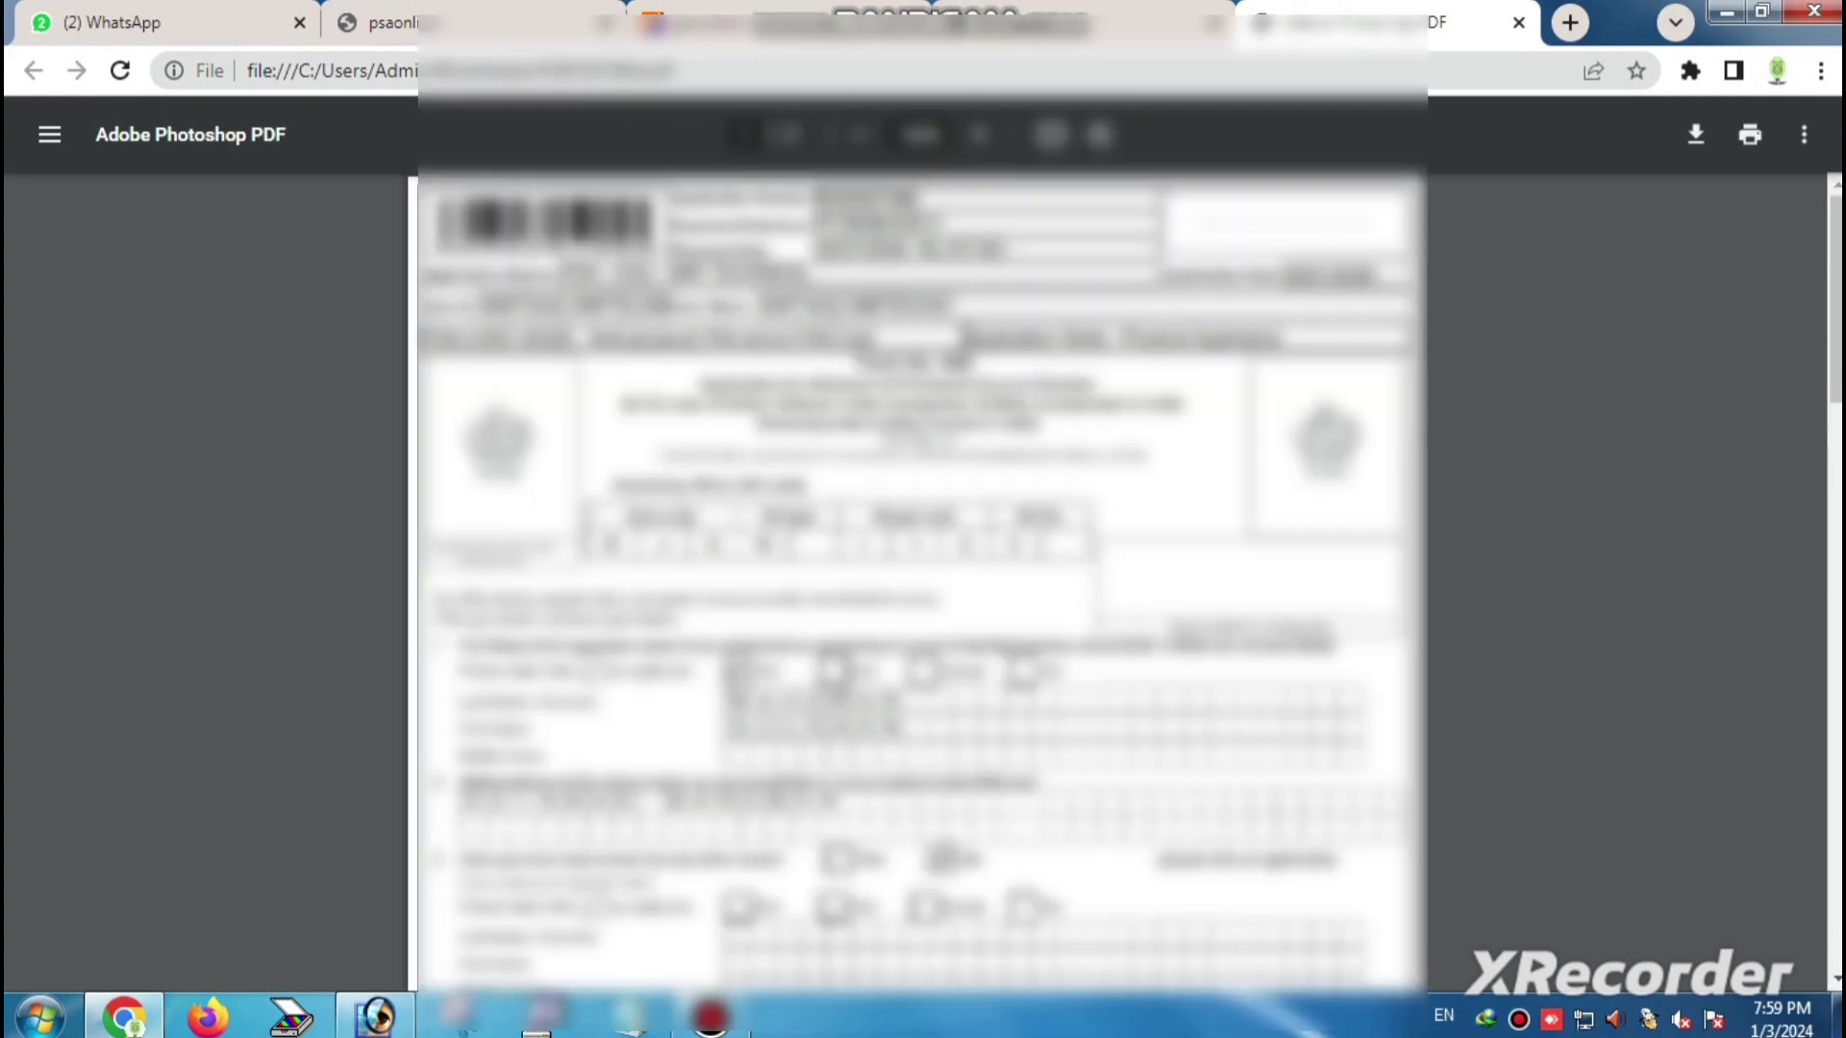
Step: Scroll through the pages of the Form 49A application PDF
scroll(921, 576, down, 10)
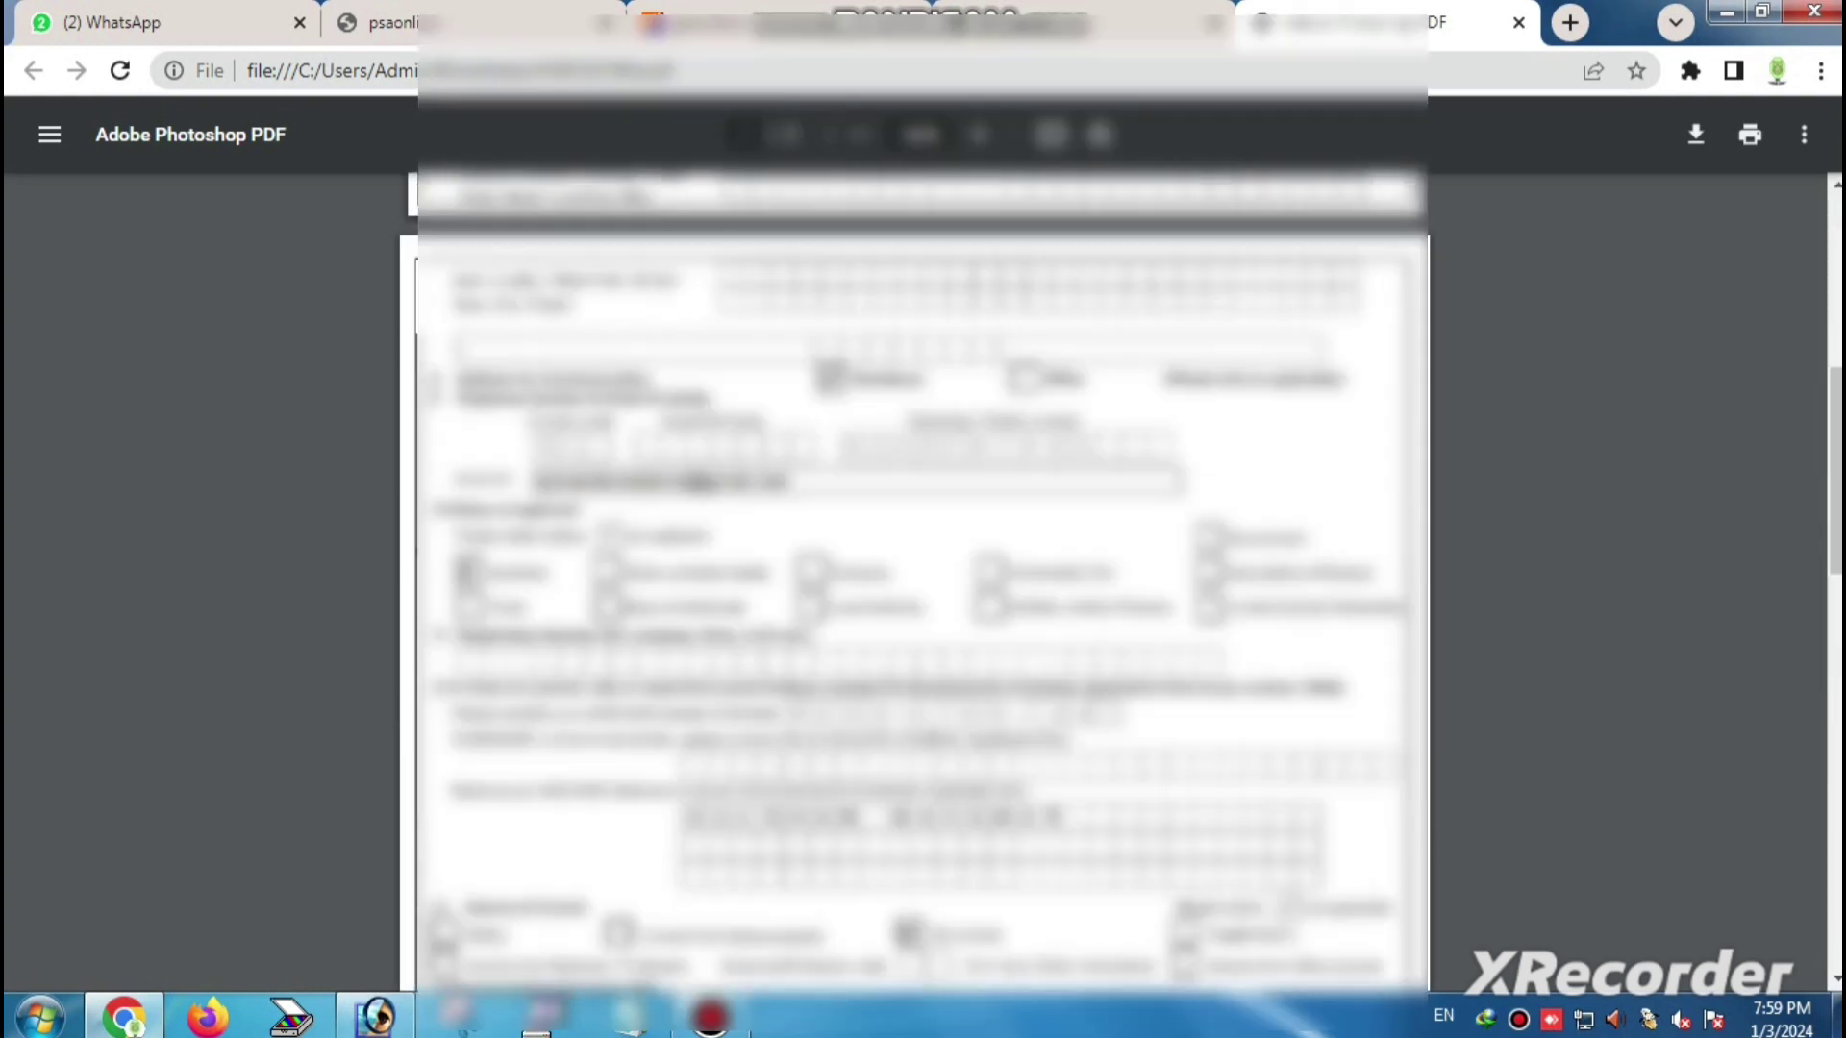
scroll(922, 577, up, 5)
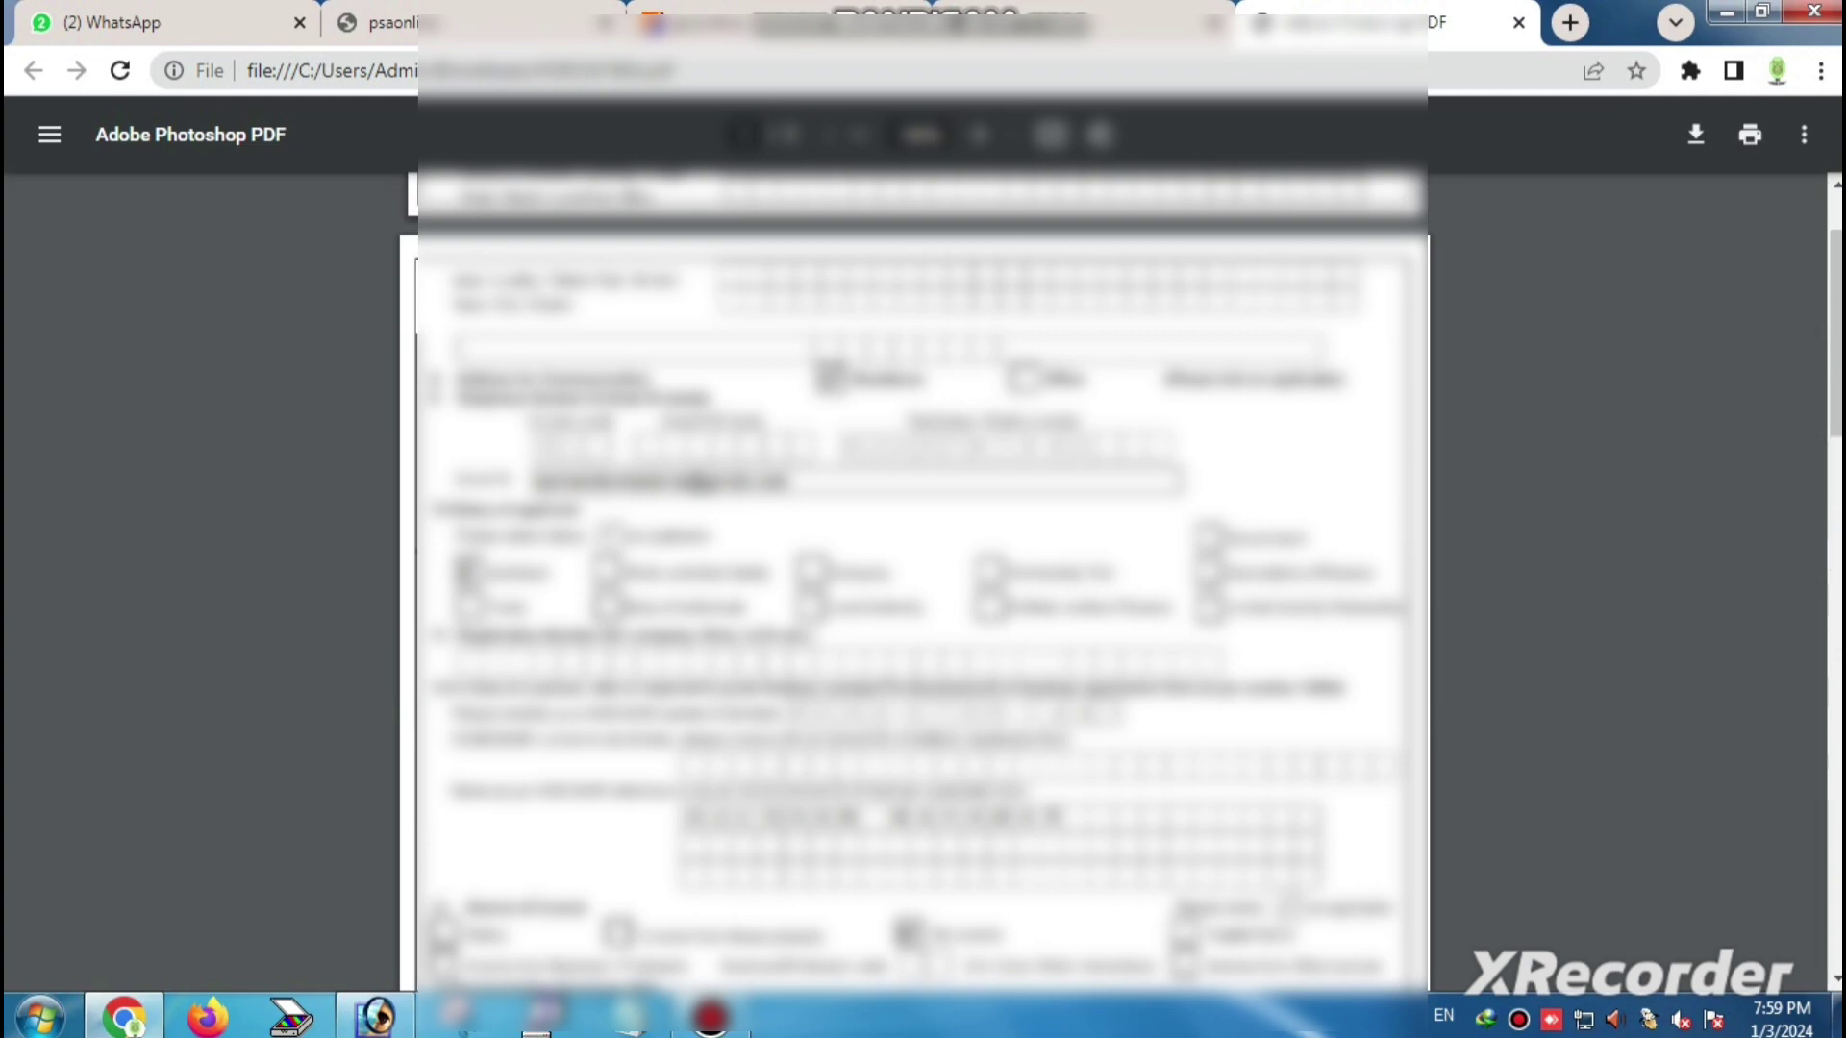
scroll(921, 577, up, 5)
scroll(921, 577, down, 8)
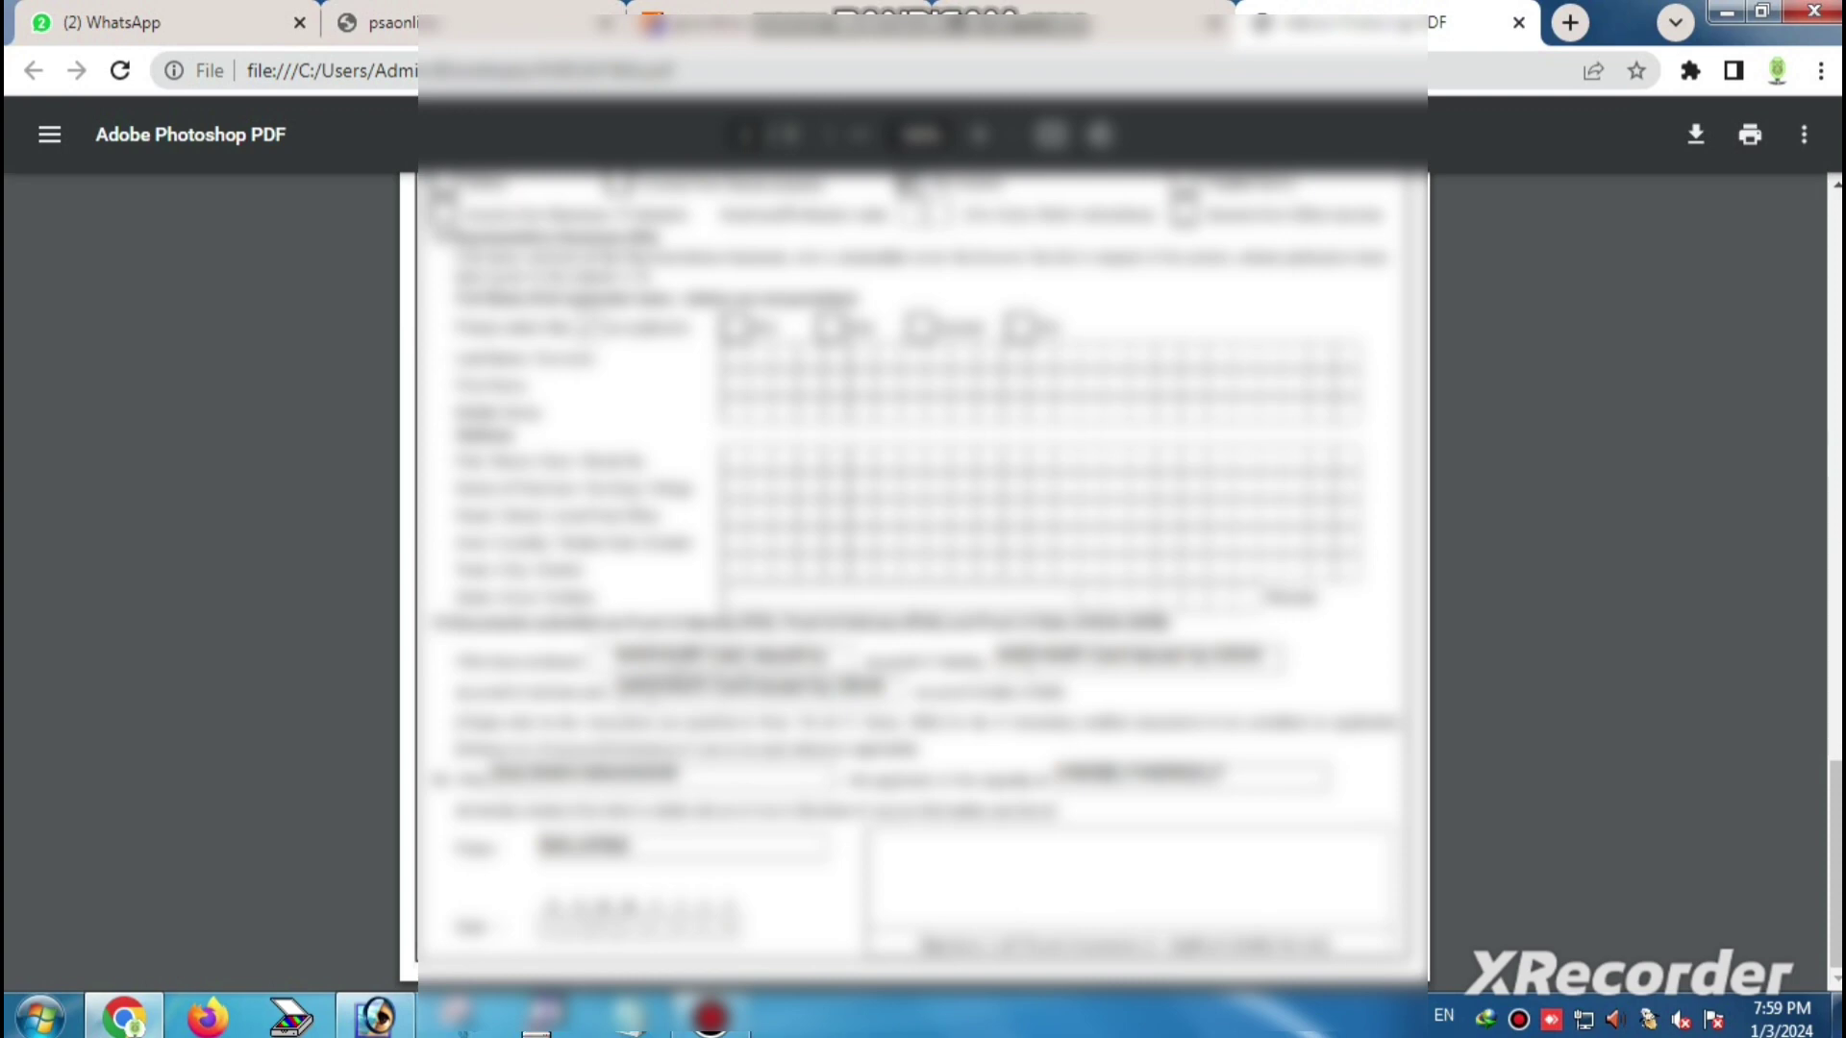
scroll(921, 577, up, 5)
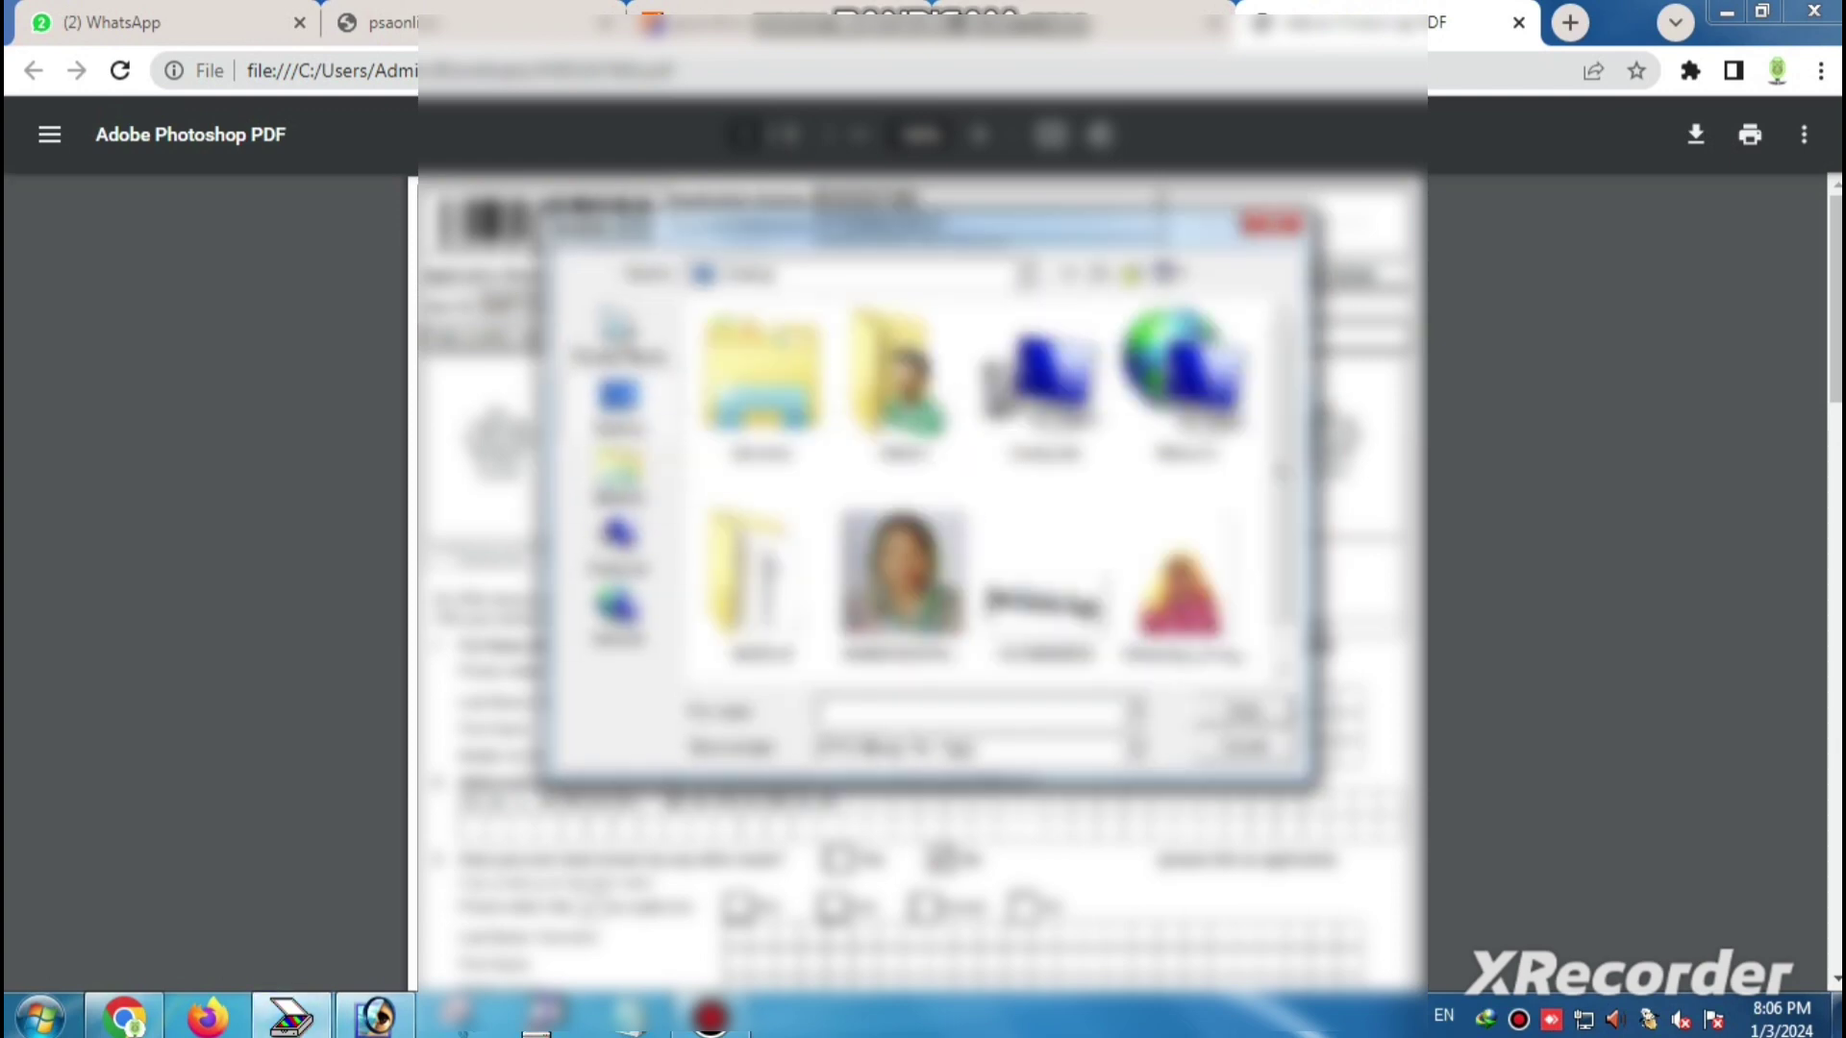
Step: Save the application form as a PDF file named 'formulasheet'
key(alt+Down)
key(Down)
key(Down)
key(Down)
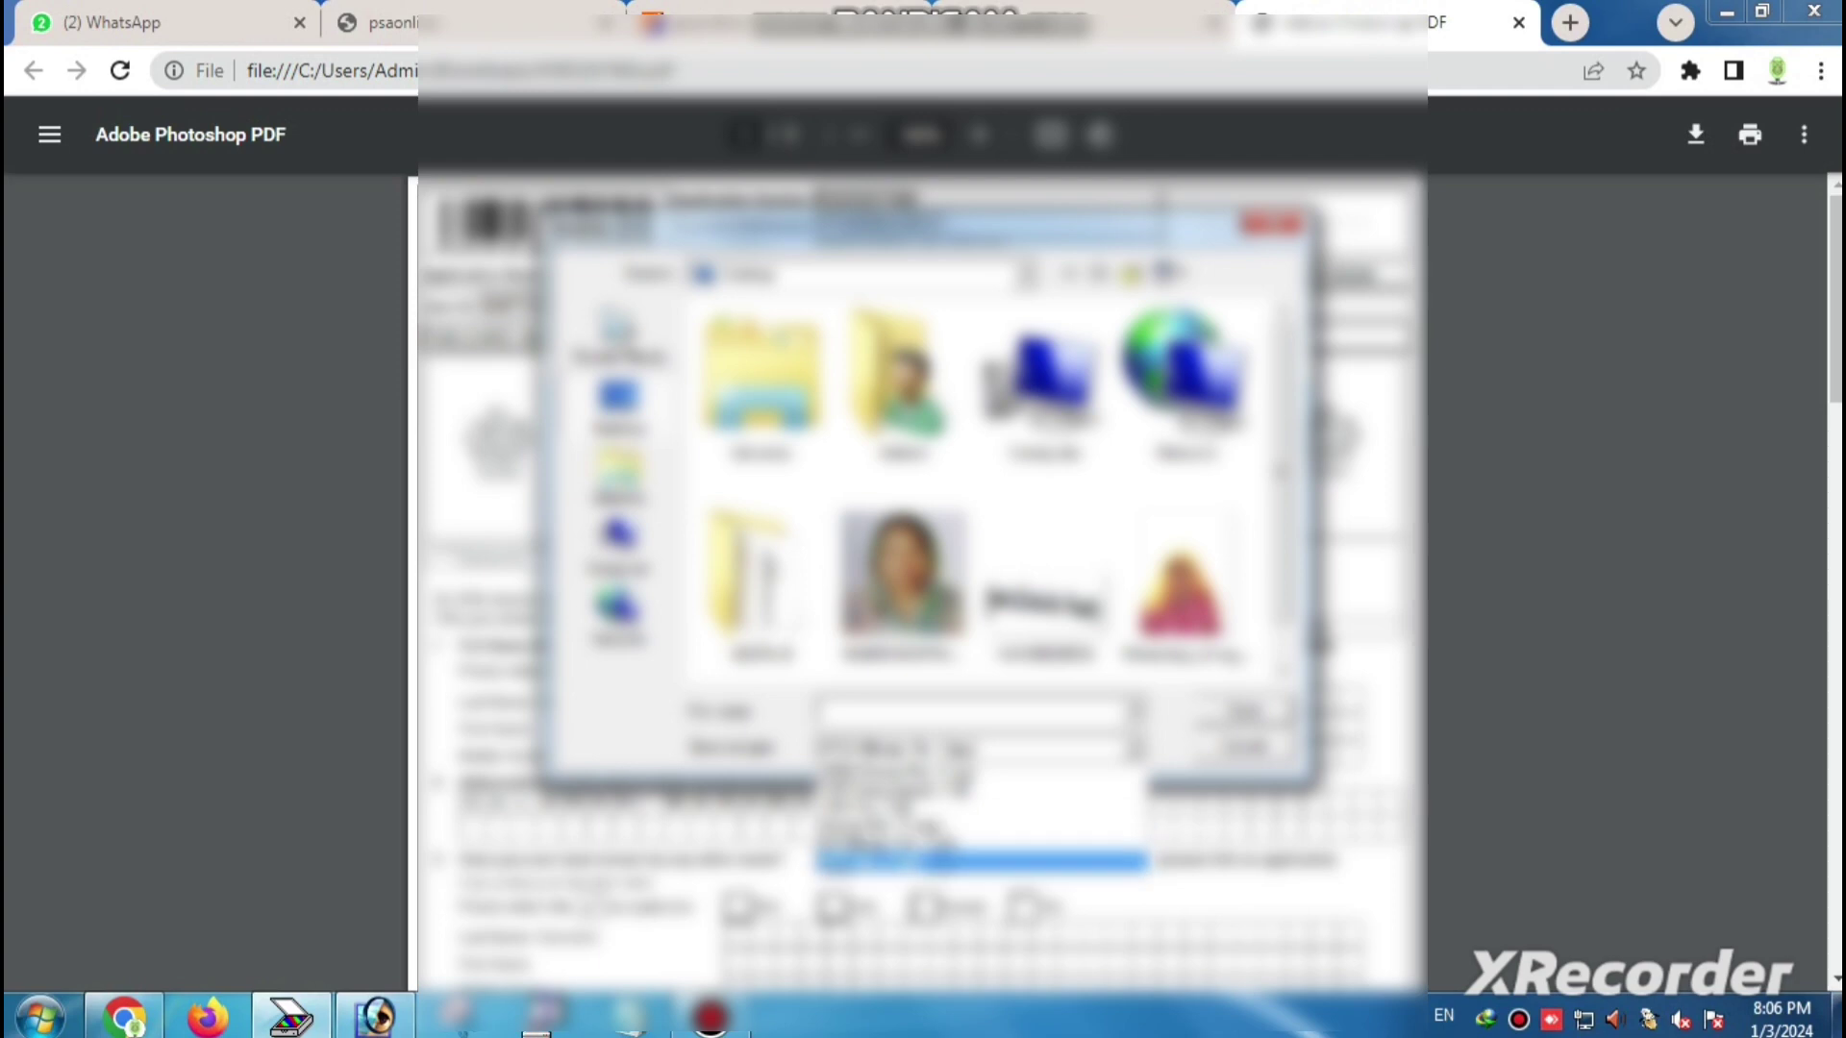
key(Return)
click(820, 712)
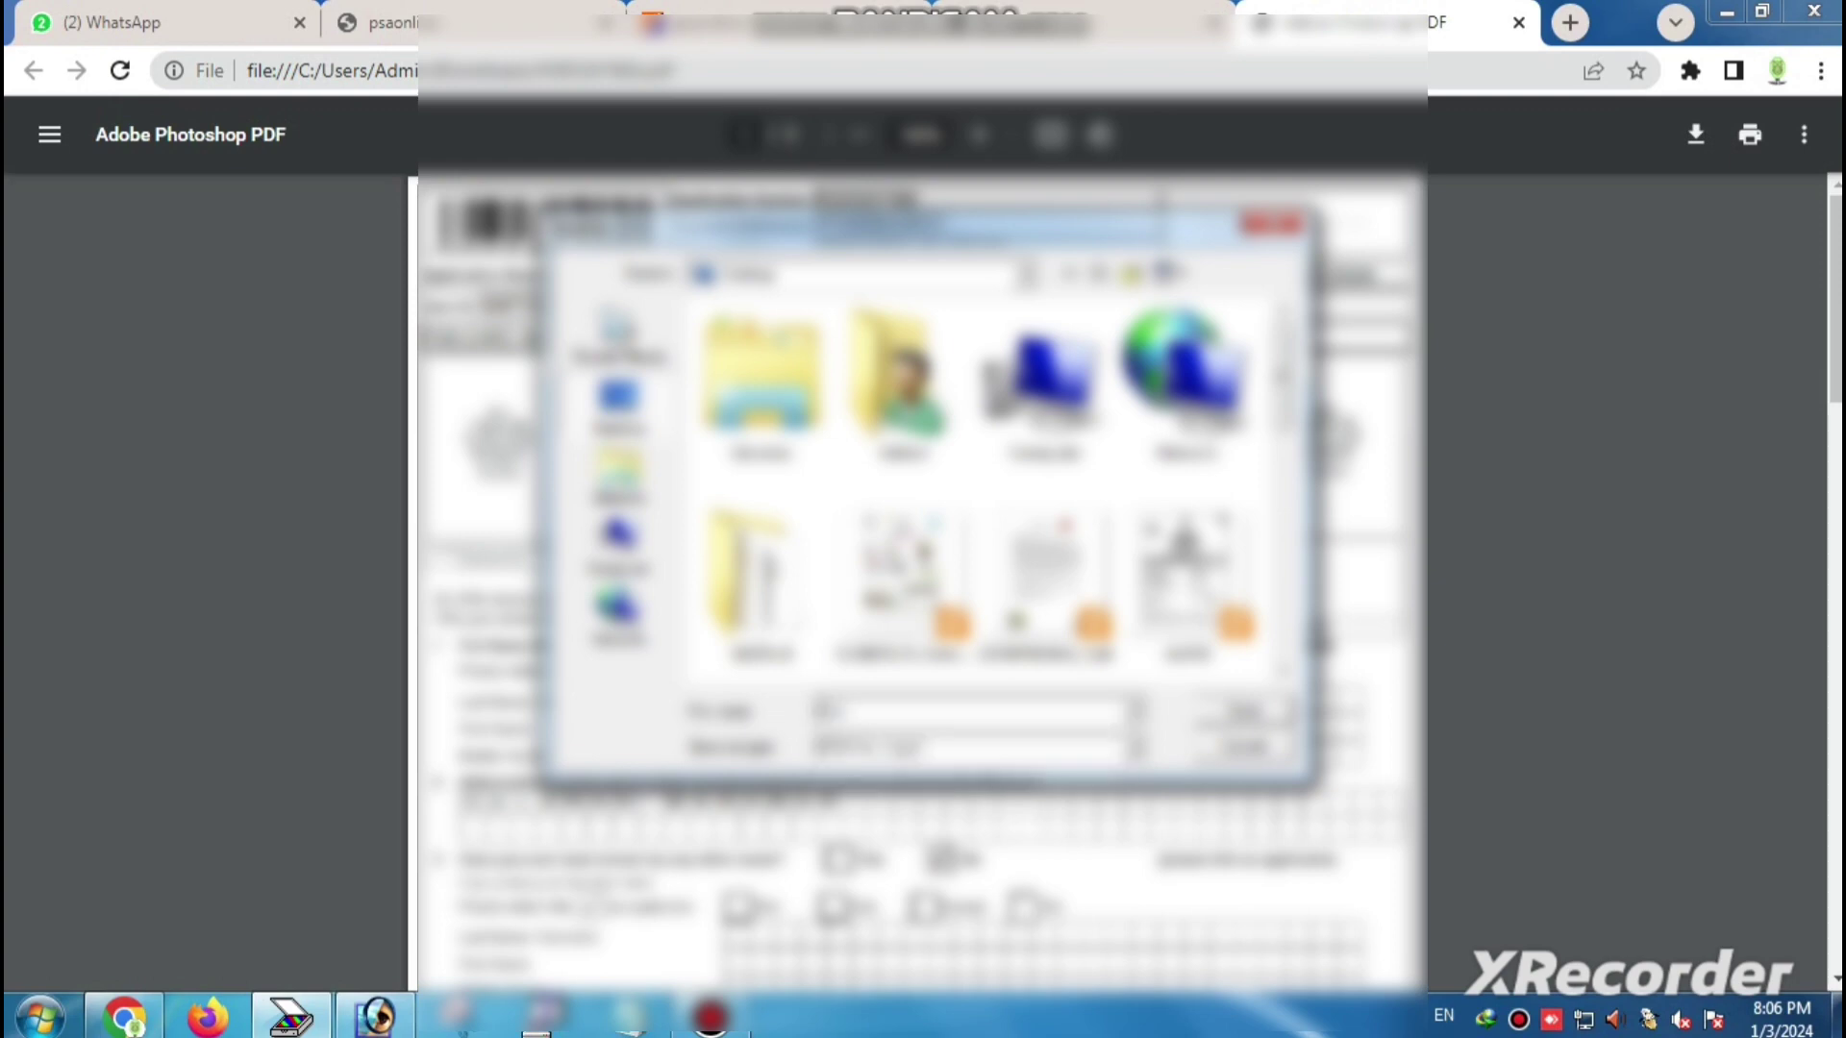
text(formulasheet)
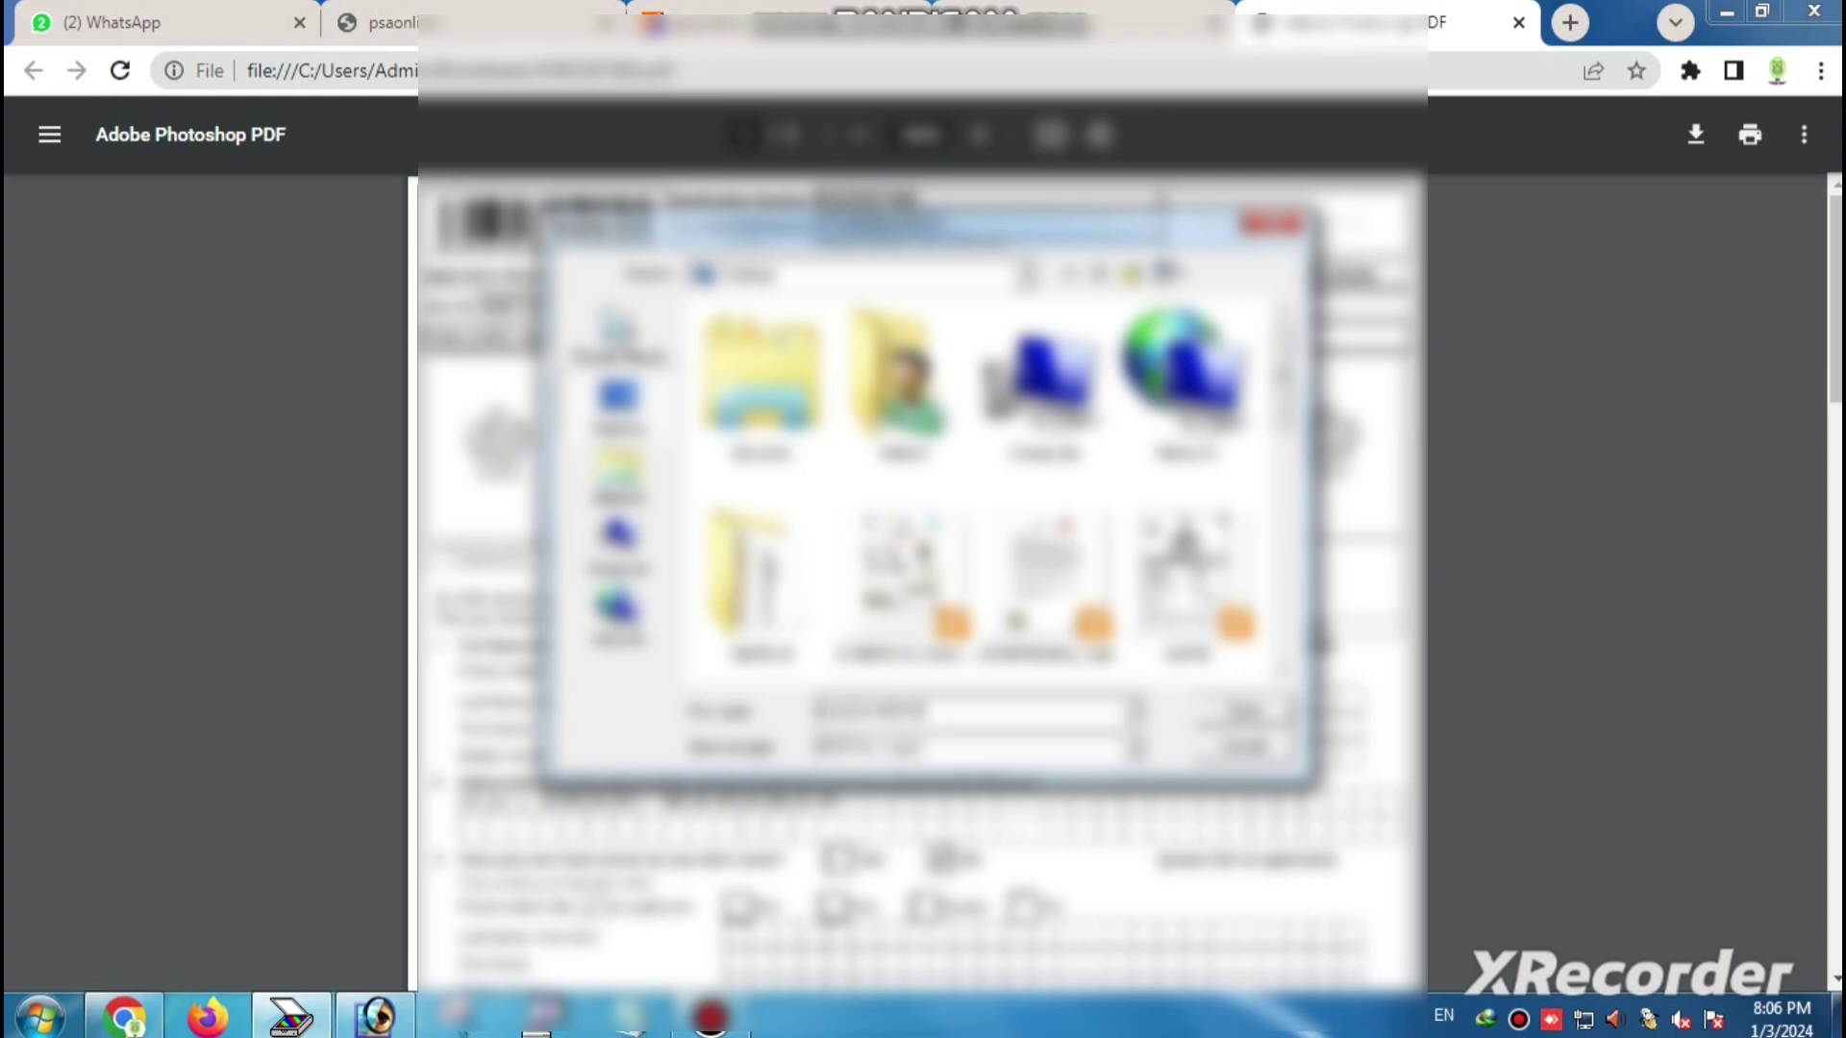
key(Return)
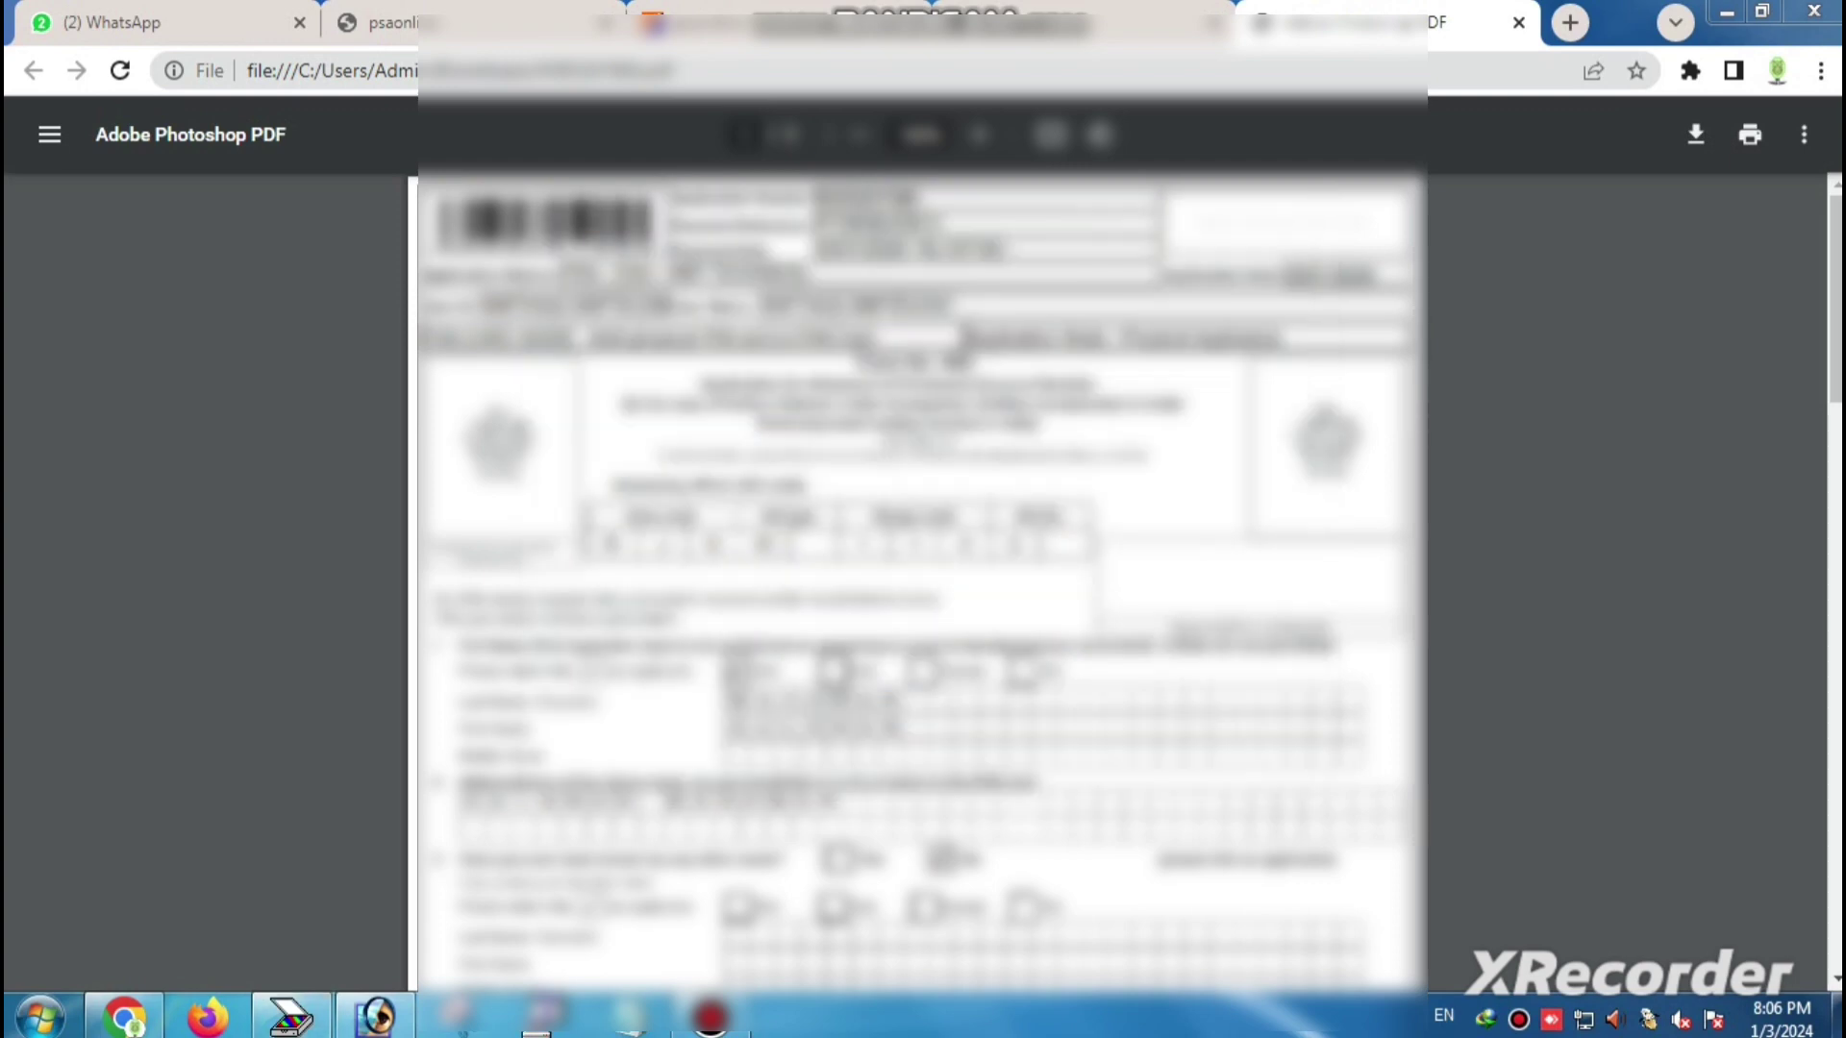